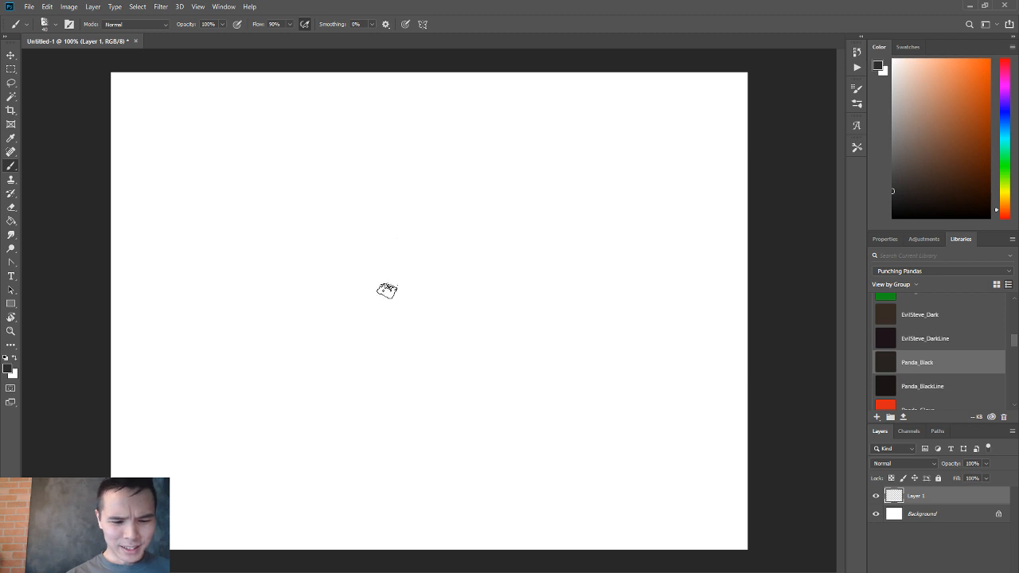
Set the brush diameter to 10 px for sketching on Layer 1.
{"action": "key", "text": "z"}
{"action": "right_click", "coordinate": [358, 271]}
{"action": "key", "text": "Escape"}
{"action": "key", "text": "b"}
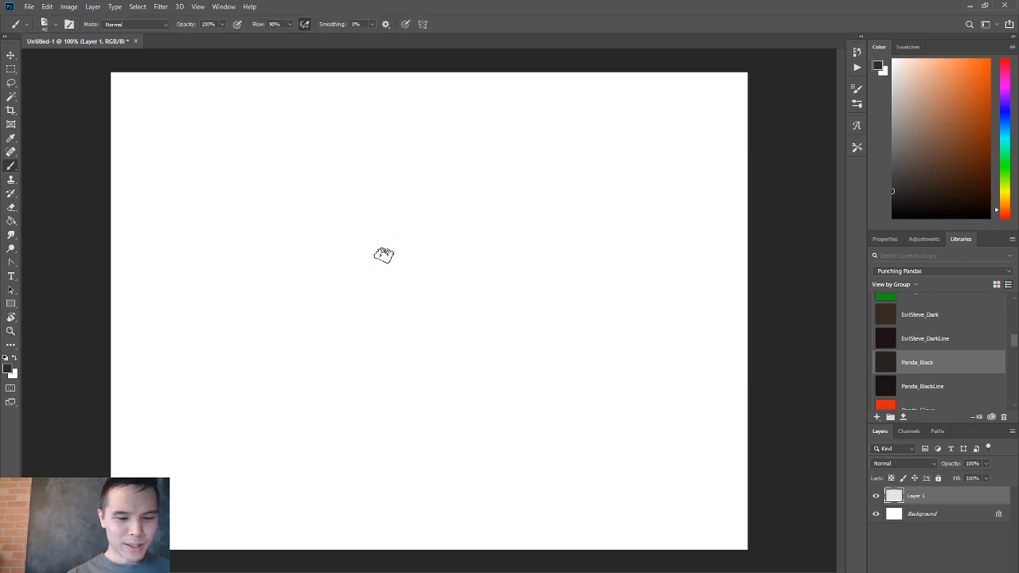
{"action": "key", "text": "z"}
{"action": "left_click_drag", "start_coordinate": [380, 288], "coordinate": [426, 280]}
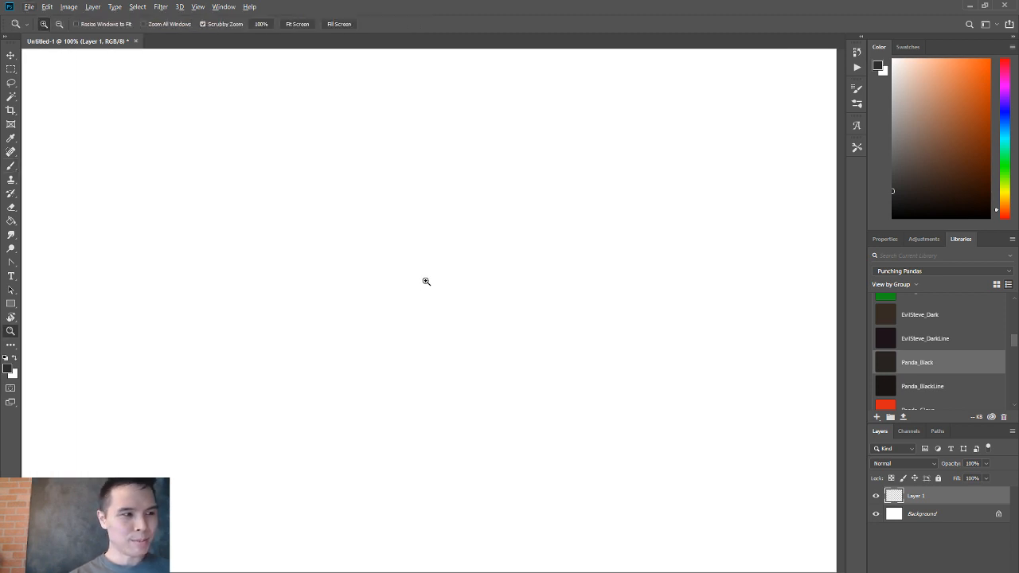
{"action": "key", "text": "b"}
{"action": "right_click", "coordinate": [442, 132], "text": "alt"}
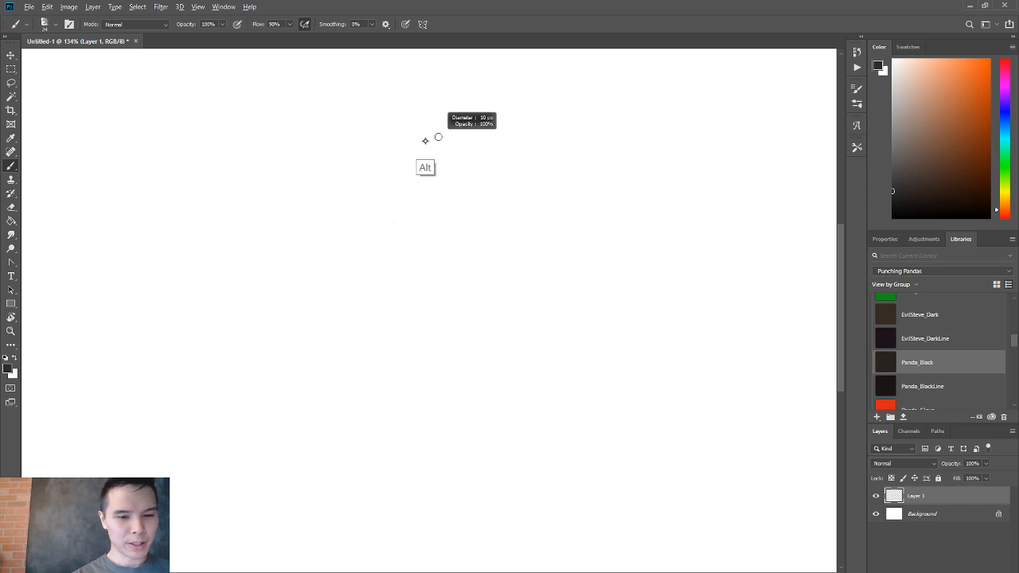
{"action": "mouse_move", "coordinate": [406, 129]}
{"action": "left_mouse_down"}
{"action": "mouse_move", "coordinate": [464, 118]}
{"action": "mouse_move", "coordinate": [429, 114]}
{"action": "mouse_move", "coordinate": [493, 148]}
{"action": "left_mouse_up"}
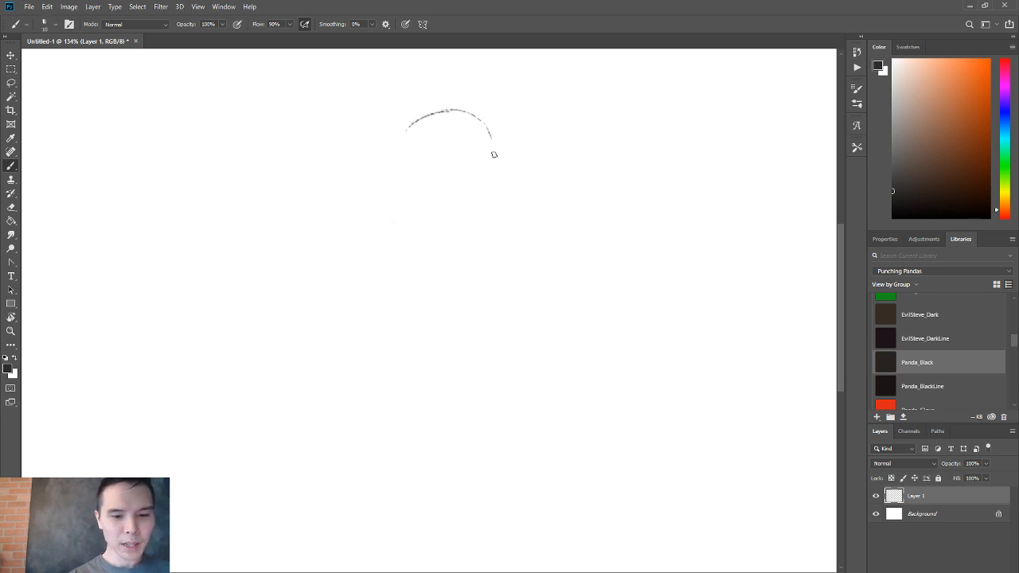
{"action": "right_click", "coordinate": [495, 155]}
{"action": "left_click", "coordinate": [405, 136]}
{"action": "left_click_drag", "start_coordinate": [409, 130], "coordinate": [403, 190]}
{"action": "left_click_drag", "start_coordinate": [497, 142], "coordinate": [498, 175]}
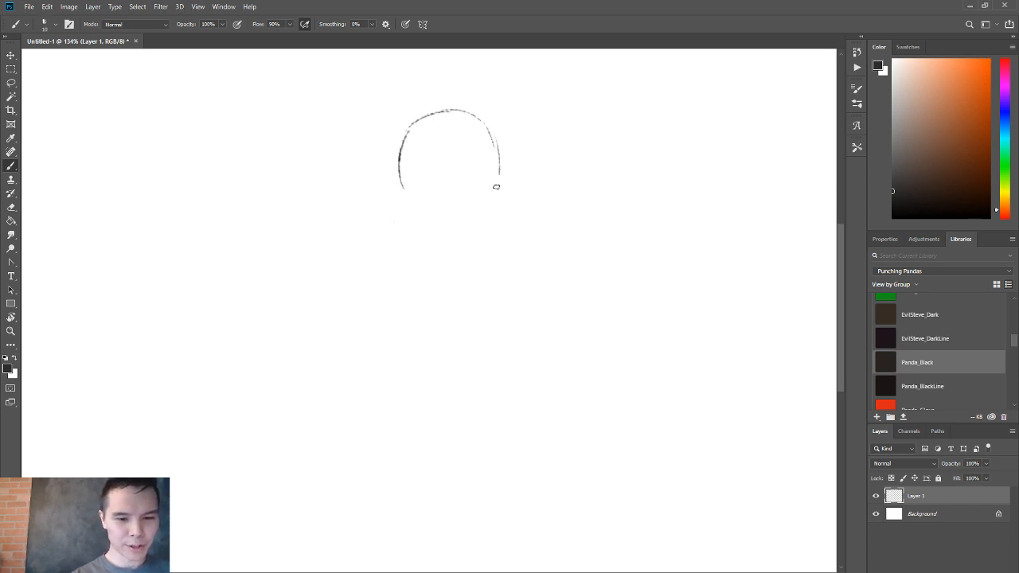
{"action": "left_click_drag", "start_coordinate": [481, 124], "coordinate": [499, 175]}
{"action": "left_click_drag", "start_coordinate": [399, 168], "coordinate": [413, 229]}
{"action": "left_click_drag", "start_coordinate": [499, 163], "coordinate": [494, 233]}
{"action": "left_click_drag", "start_coordinate": [413, 226], "coordinate": [474, 243]}
{"action": "left_click_drag", "start_coordinate": [499, 202], "coordinate": [475, 242]}
{"action": "mouse_move", "coordinate": [413, 186]}
{"action": "left_mouse_down"}
{"action": "mouse_move", "coordinate": [500, 169]}
{"action": "mouse_move", "coordinate": [442, 173]}
{"action": "left_mouse_up"}
{"action": "left_click_drag", "start_coordinate": [411, 211], "coordinate": [455, 238]}
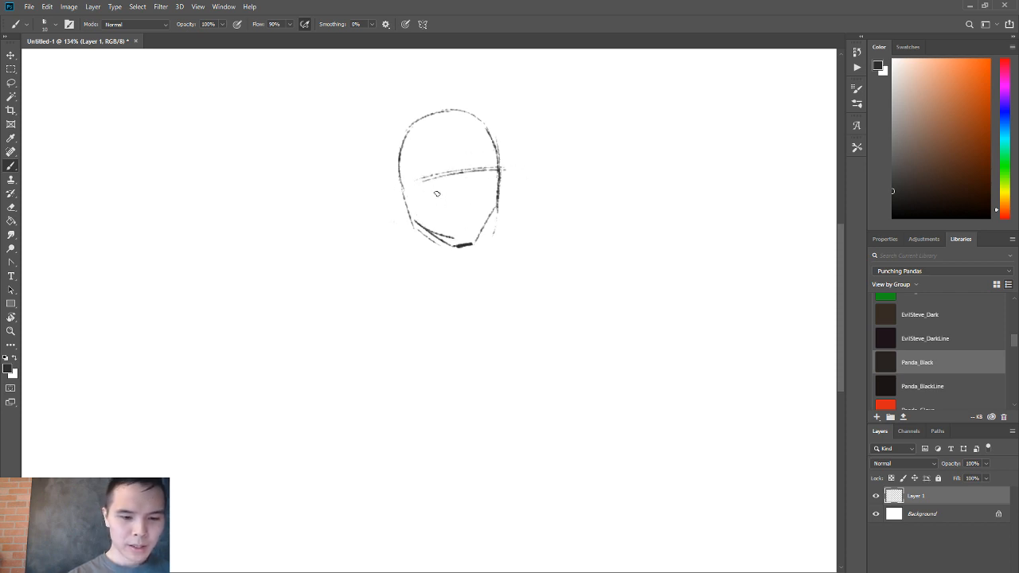
{"action": "key", "text": "ctrl+a"}
{"action": "key", "text": "Delete"}
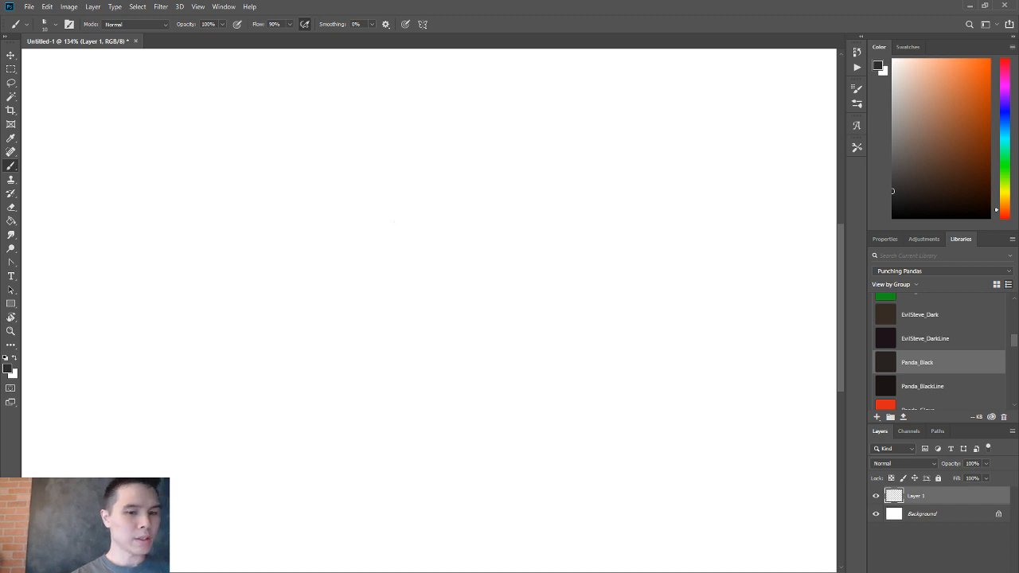
Sketch a round head circle in the upper middle of the canvas with a tilted, curved eye guideline across it.
{"action": "mouse_move", "coordinate": [432, 221]}
{"action": "left_mouse_down"}
{"action": "mouse_move", "coordinate": [484, 106]}
{"action": "mouse_move", "coordinate": [376, 111]}
{"action": "mouse_move", "coordinate": [427, 220]}
{"action": "left_mouse_up"}
{"action": "left_click_drag", "start_coordinate": [369, 117], "coordinate": [454, 215]}
{"action": "left_click_drag", "start_coordinate": [500, 148], "coordinate": [477, 200]}
{"action": "left_click_drag", "start_coordinate": [390, 155], "coordinate": [480, 131]}
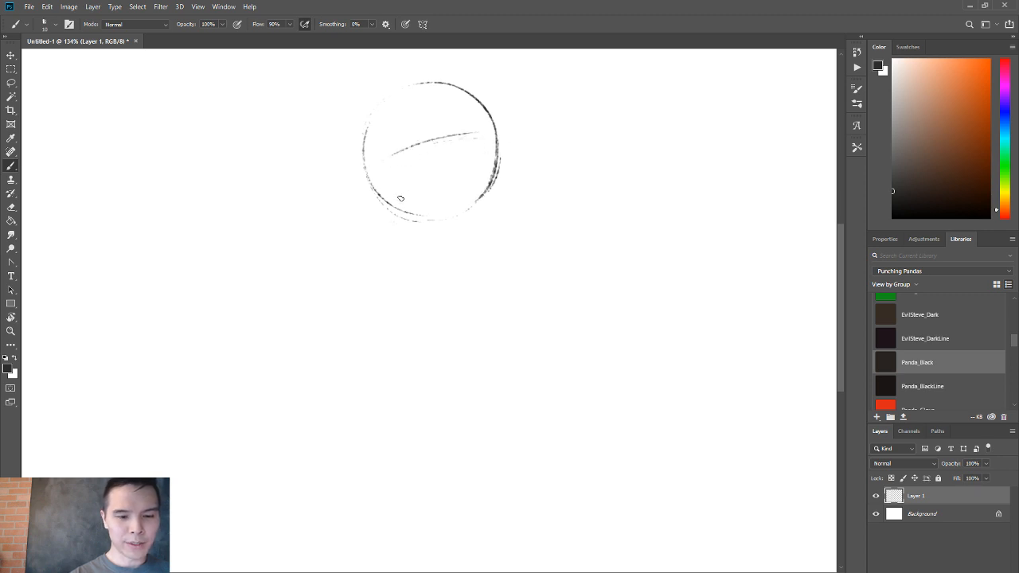
Complete the head construction with a tapered jaw, a slanted facial centre line and an ear on the right side.
{"action": "left_click_drag", "start_coordinate": [387, 208], "coordinate": [444, 247]}
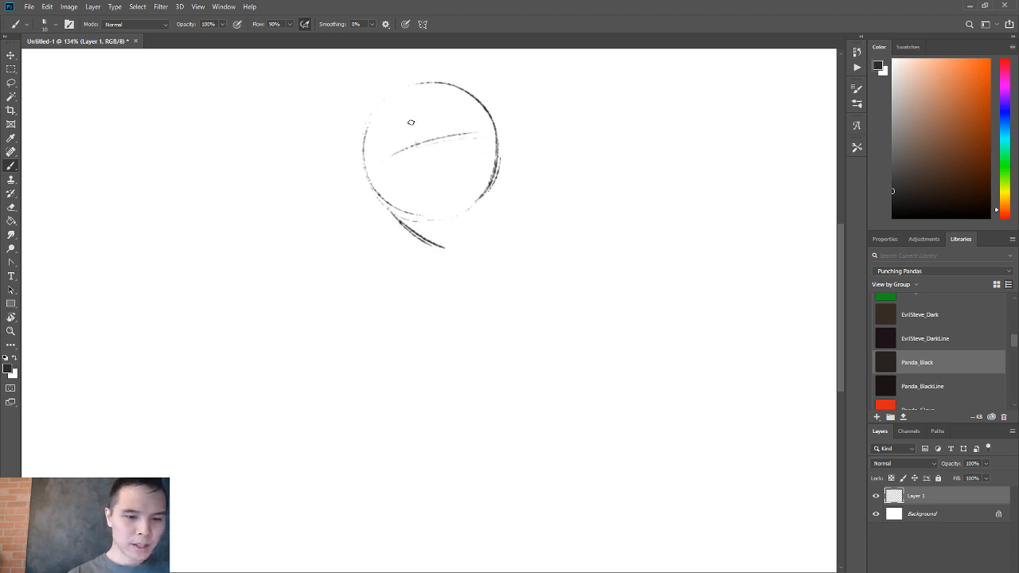
{"action": "left_click_drag", "start_coordinate": [413, 134], "coordinate": [455, 241]}
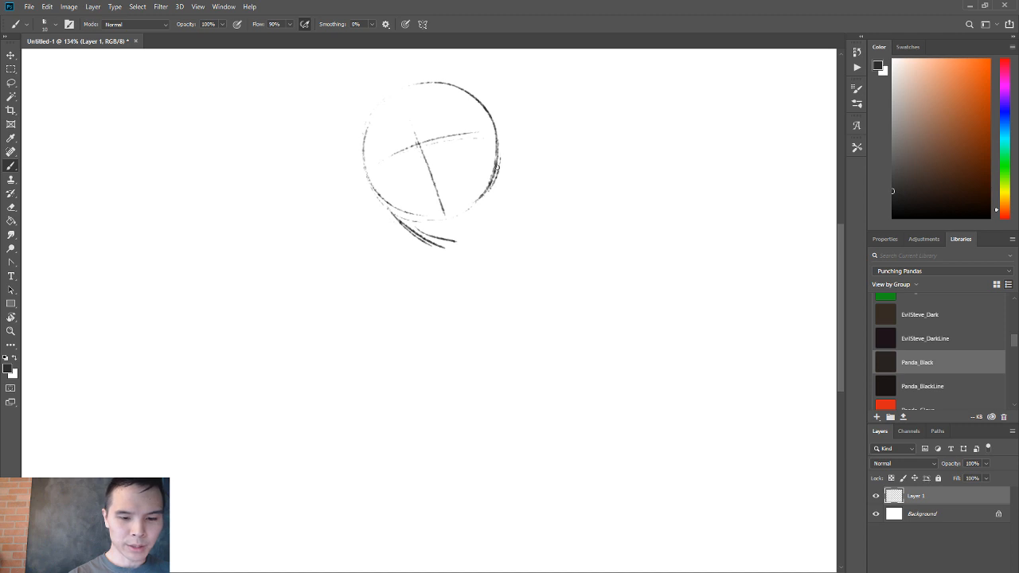
{"action": "mouse_move", "coordinate": [495, 179]}
{"action": "left_mouse_down"}
{"action": "mouse_move", "coordinate": [457, 240]}
{"action": "mouse_move", "coordinate": [472, 221]}
{"action": "left_mouse_up"}
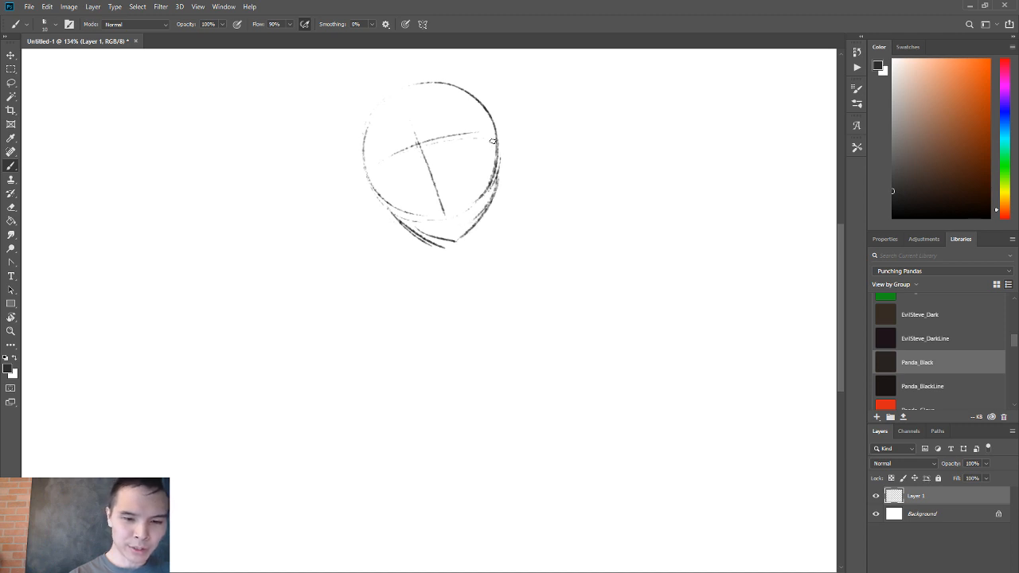
{"action": "left_click_drag", "start_coordinate": [492, 133], "coordinate": [495, 175]}
Draw two large round eyes along the guideline with dark pupils looking right and bold upper and lower lids.
{"action": "mouse_move", "coordinate": [376, 175]}
{"action": "left_mouse_down"}
{"action": "mouse_move", "coordinate": [405, 169]}
{"action": "mouse_move", "coordinate": [413, 189]}
{"action": "mouse_move", "coordinate": [450, 139]}
{"action": "mouse_move", "coordinate": [462, 167]}
{"action": "mouse_move", "coordinate": [443, 171]}
{"action": "mouse_move", "coordinate": [471, 143]}
{"action": "mouse_move", "coordinate": [469, 163]}
{"action": "left_mouse_up"}
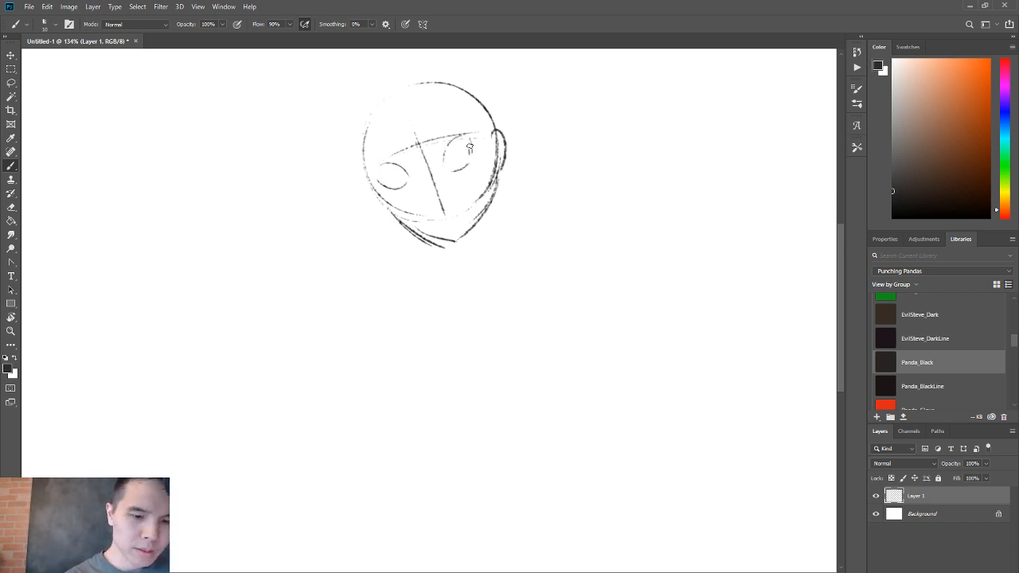
{"action": "left_click_drag", "start_coordinate": [468, 144], "coordinate": [469, 155]}
{"action": "left_click_drag", "start_coordinate": [399, 168], "coordinate": [403, 179]}
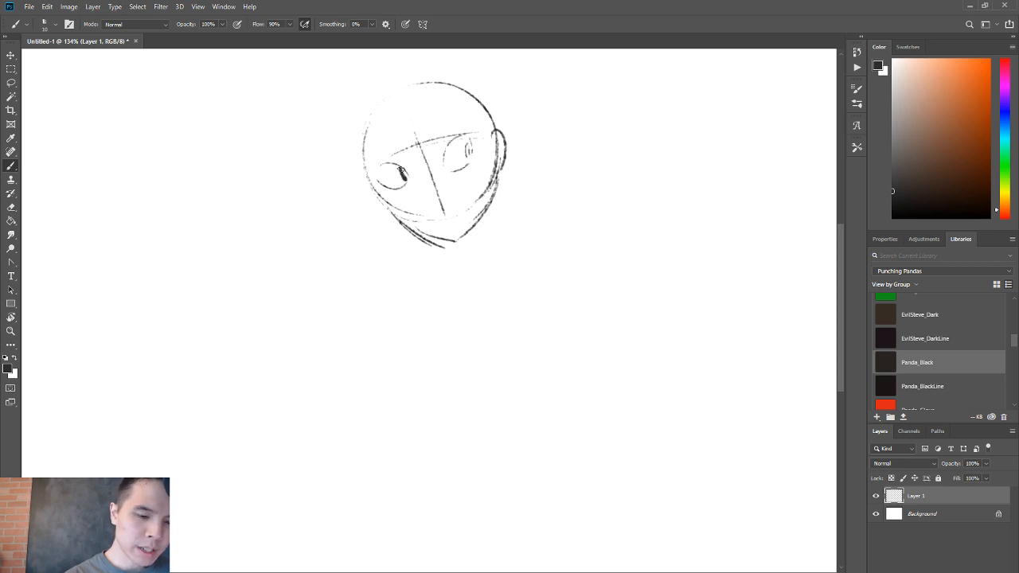
{"action": "left_click_drag", "start_coordinate": [467, 144], "coordinate": [472, 157]}
{"action": "mouse_move", "coordinate": [401, 169]}
{"action": "left_mouse_down"}
{"action": "mouse_move", "coordinate": [404, 182]}
{"action": "mouse_move", "coordinate": [402, 171]}
{"action": "mouse_move", "coordinate": [476, 137]}
{"action": "mouse_move", "coordinate": [452, 137]}
{"action": "mouse_move", "coordinate": [478, 142]}
{"action": "left_mouse_up"}
{"action": "mouse_move", "coordinate": [377, 179]}
{"action": "left_mouse_down"}
{"action": "mouse_move", "coordinate": [397, 166]}
{"action": "mouse_move", "coordinate": [379, 179]}
{"action": "left_mouse_up"}
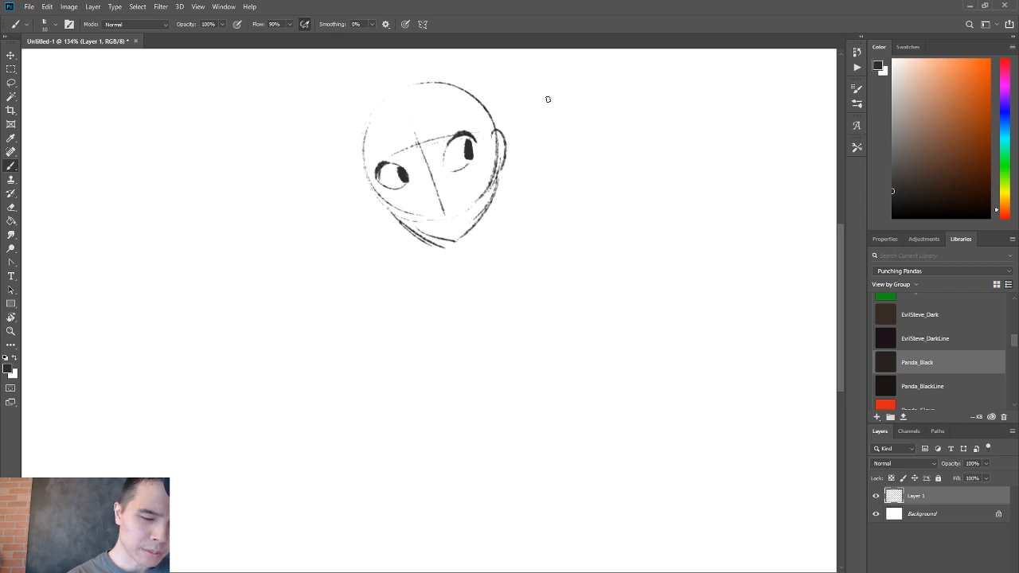
{"action": "mouse_move", "coordinate": [459, 172]}
{"action": "left_mouse_down"}
{"action": "mouse_move", "coordinate": [477, 159]}
{"action": "mouse_move", "coordinate": [451, 166]}
{"action": "left_mouse_up"}
{"action": "left_click_drag", "start_coordinate": [381, 184], "coordinate": [406, 179]}
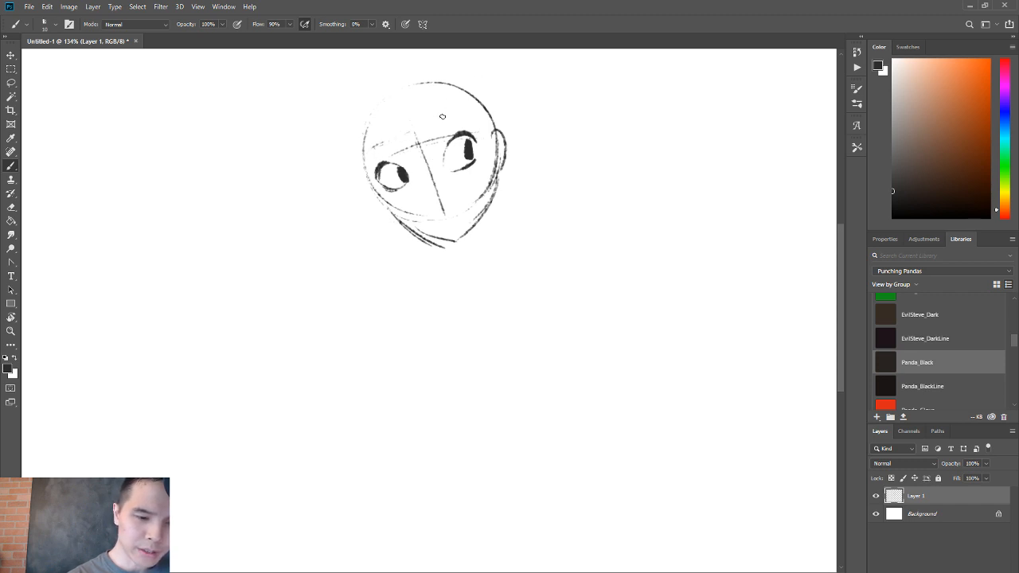
Draw the arched eyebrows above the eyes and a small nose and mouth on the centre line.
{"action": "left_click_drag", "start_coordinate": [427, 121], "coordinate": [466, 106]}
{"action": "mouse_move", "coordinate": [372, 147]}
{"action": "left_mouse_down"}
{"action": "mouse_move", "coordinate": [404, 137]}
{"action": "mouse_move", "coordinate": [410, 155]}
{"action": "left_mouse_up"}
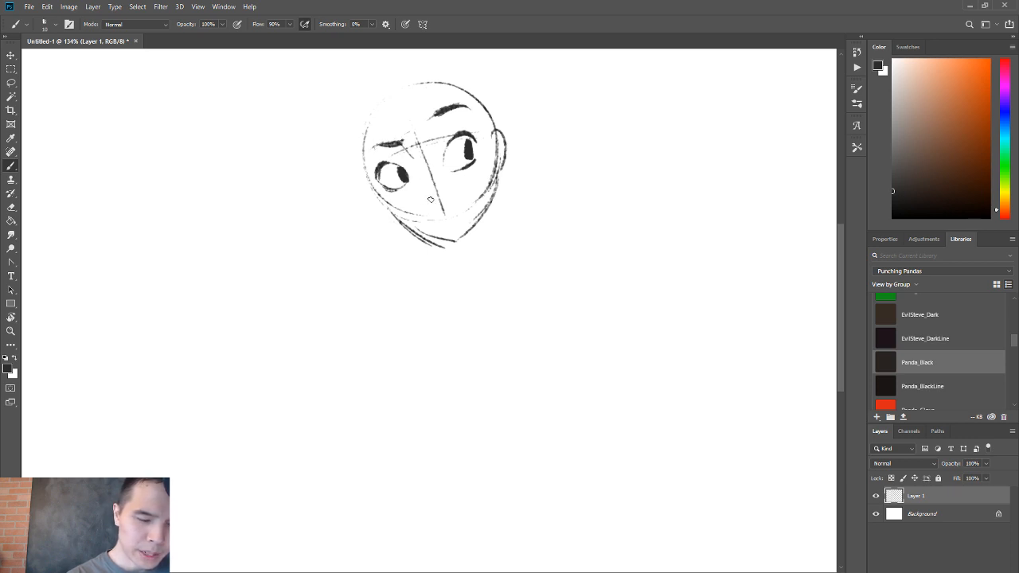
{"action": "mouse_move", "coordinate": [424, 201]}
{"action": "left_mouse_down"}
{"action": "mouse_move", "coordinate": [447, 196]}
{"action": "mouse_move", "coordinate": [425, 202]}
{"action": "mouse_move", "coordinate": [437, 204]}
{"action": "left_mouse_up"}
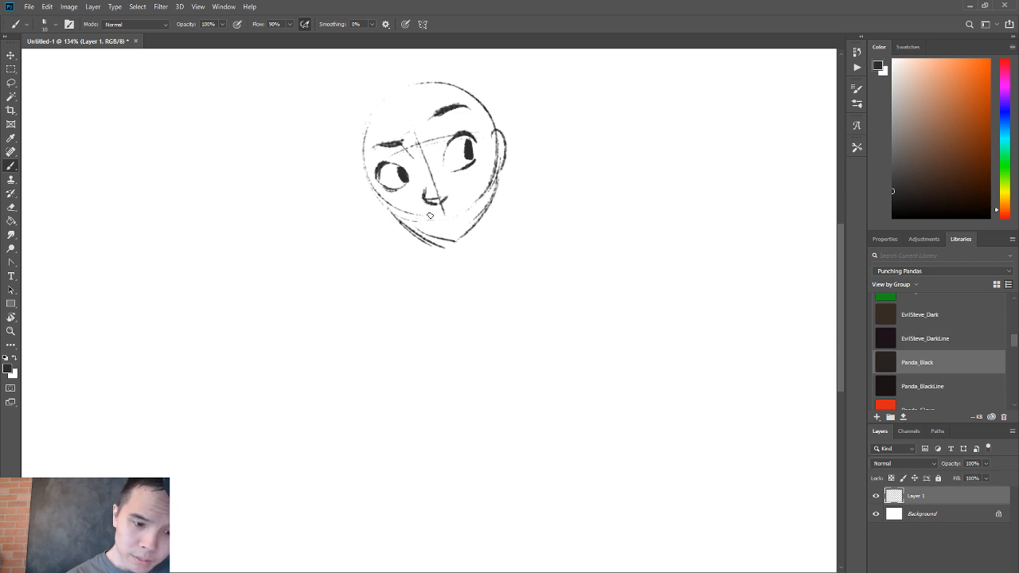
{"action": "left_click_drag", "start_coordinate": [420, 215], "coordinate": [448, 212]}
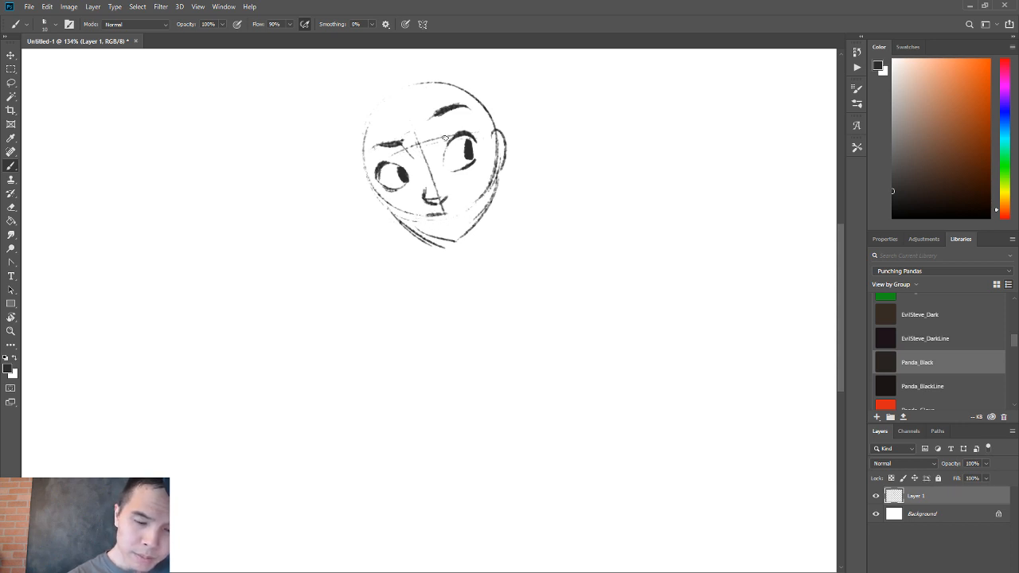
Thicken the upper lash lines of both eyes with pointed outer corners and enlarge the pupils.
{"action": "mouse_move", "coordinate": [443, 154]}
{"action": "left_mouse_down"}
{"action": "mouse_move", "coordinate": [468, 128]}
{"action": "mouse_move", "coordinate": [479, 144]}
{"action": "left_mouse_up"}
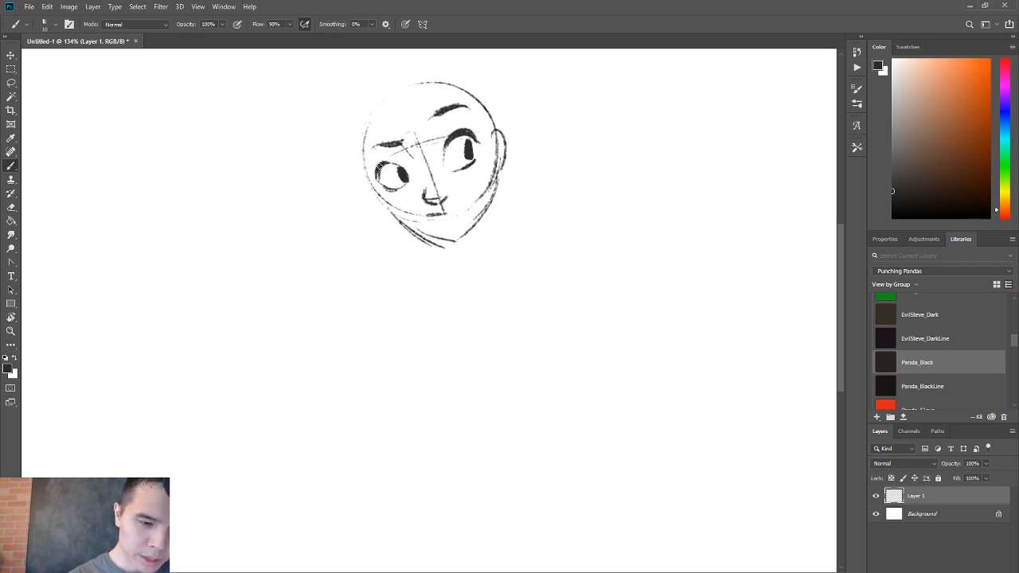
{"action": "left_click_drag", "start_coordinate": [379, 165], "coordinate": [378, 167]}
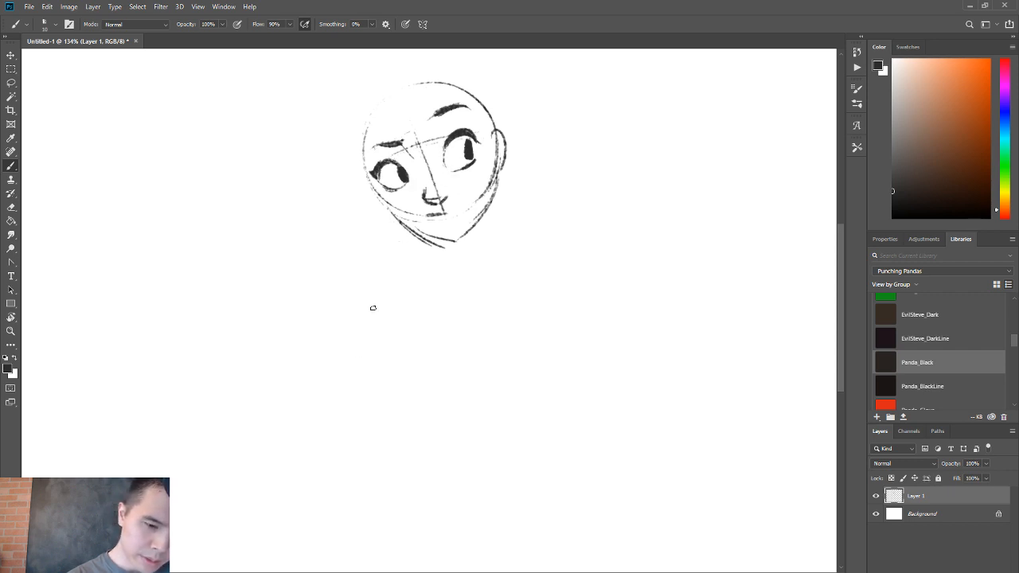
{"action": "left_click_drag", "start_coordinate": [470, 143], "coordinate": [468, 153]}
{"action": "left_click_drag", "start_coordinate": [400, 167], "coordinate": [403, 183]}
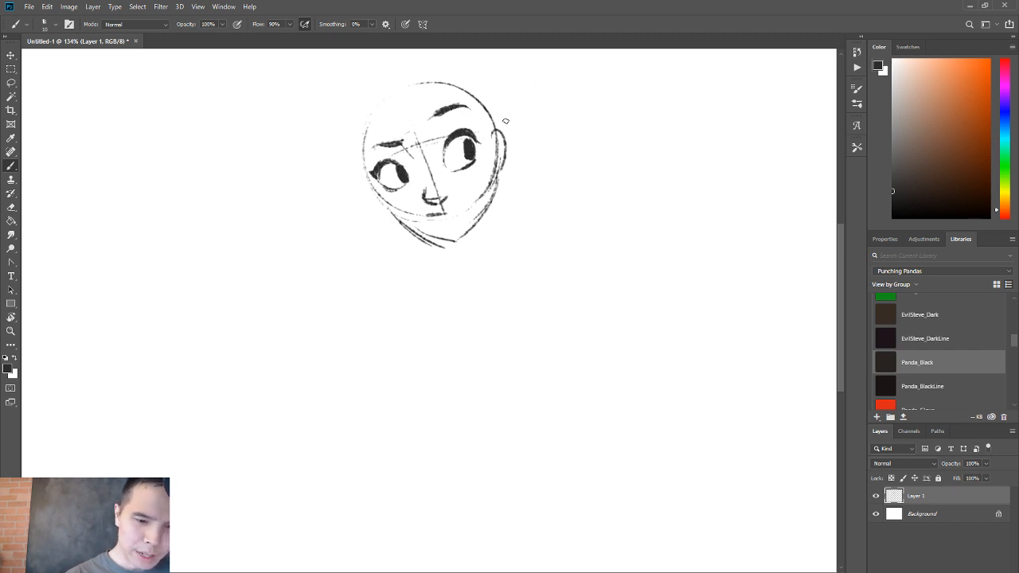
Rework the ears on both sides of the head and darken the jawline down to the chin.
{"action": "mouse_move", "coordinate": [493, 157]}
{"action": "left_mouse_down"}
{"action": "mouse_move", "coordinate": [488, 119]}
{"action": "mouse_move", "coordinate": [494, 159]}
{"action": "left_mouse_up"}
{"action": "mouse_move", "coordinate": [493, 118]}
{"action": "left_mouse_down"}
{"action": "mouse_move", "coordinate": [497, 147]}
{"action": "mouse_move", "coordinate": [514, 139]}
{"action": "mouse_move", "coordinate": [496, 166]}
{"action": "mouse_move", "coordinate": [508, 153]}
{"action": "mouse_move", "coordinate": [505, 117]}
{"action": "mouse_move", "coordinate": [509, 179]}
{"action": "mouse_move", "coordinate": [511, 129]}
{"action": "mouse_move", "coordinate": [499, 174]}
{"action": "left_mouse_up"}
{"action": "key", "text": "e"}
{"action": "key", "text": "b"}
{"action": "mouse_move", "coordinate": [507, 140]}
{"action": "left_mouse_down"}
{"action": "mouse_move", "coordinate": [499, 170]}
{"action": "mouse_move", "coordinate": [510, 124]}
{"action": "mouse_move", "coordinate": [507, 164]}
{"action": "left_mouse_up"}
{"action": "key", "text": "ctrl+z"}
{"action": "key", "text": "ctrl+z"}
{"action": "mouse_move", "coordinate": [367, 180]}
{"action": "left_mouse_down"}
{"action": "mouse_move", "coordinate": [369, 203]}
{"action": "mouse_move", "coordinate": [372, 186]}
{"action": "mouse_move", "coordinate": [390, 216]}
{"action": "mouse_move", "coordinate": [369, 178]}
{"action": "mouse_move", "coordinate": [434, 243]}
{"action": "left_mouse_up"}
{"action": "left_click_drag", "start_coordinate": [392, 215], "coordinate": [446, 244]}
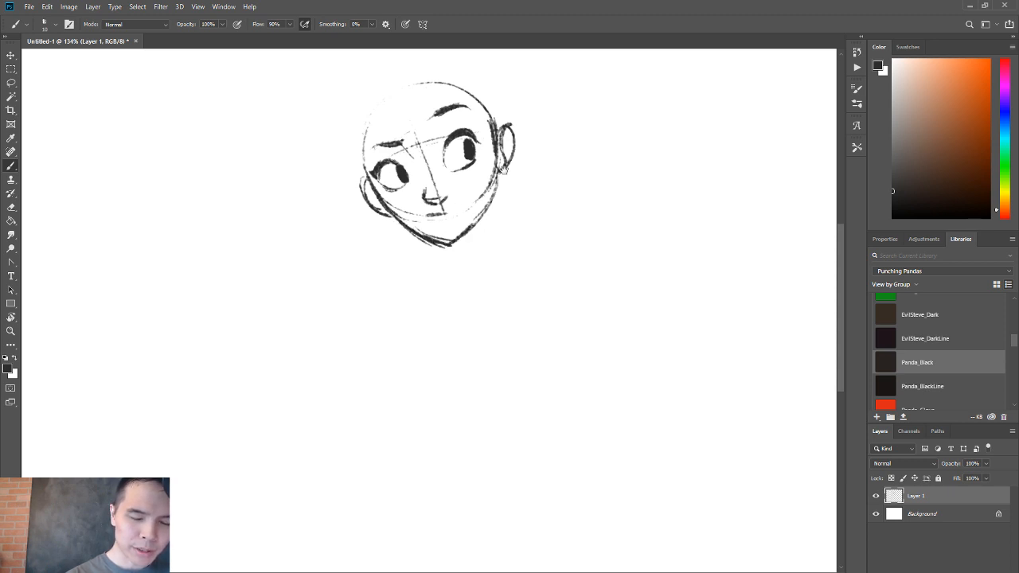
Sketch a curved hairline across the forehead and redraw the right-hand eyebrow as a bolder arch.
{"action": "scroll", "coordinate": [492, 150], "scroll_direction": "up", "scroll_amount": 2}
{"action": "mouse_move", "coordinate": [371, 167]}
{"action": "left_mouse_down"}
{"action": "mouse_move", "coordinate": [411, 144]}
{"action": "mouse_move", "coordinate": [482, 135]}
{"action": "mouse_move", "coordinate": [473, 151]}
{"action": "mouse_move", "coordinate": [439, 141]}
{"action": "mouse_move", "coordinate": [382, 162]}
{"action": "left_mouse_up"}
{"action": "key", "text": "e"}
{"action": "key", "text": "b"}
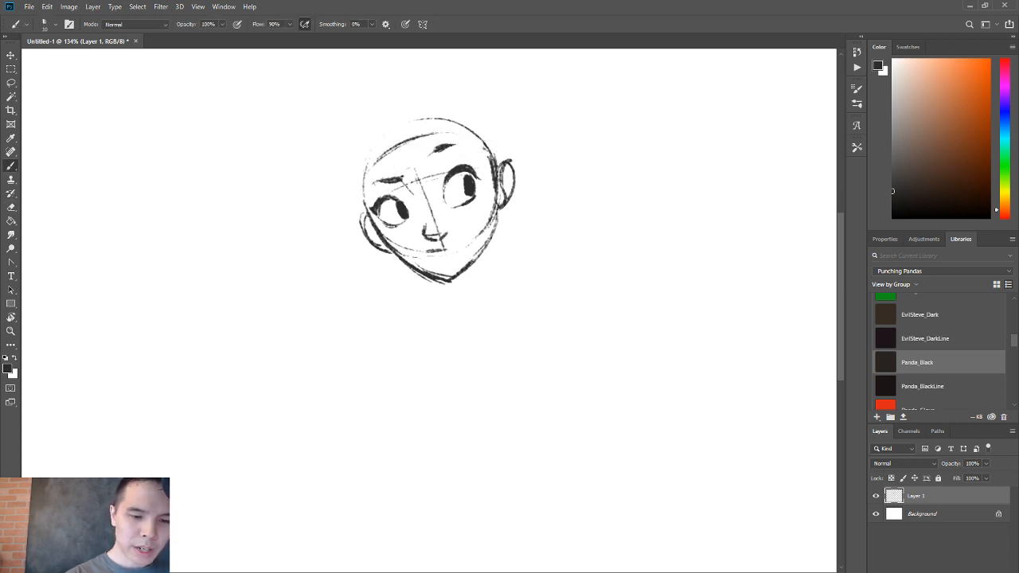
{"action": "left_click_drag", "start_coordinate": [471, 148], "coordinate": [429, 149]}
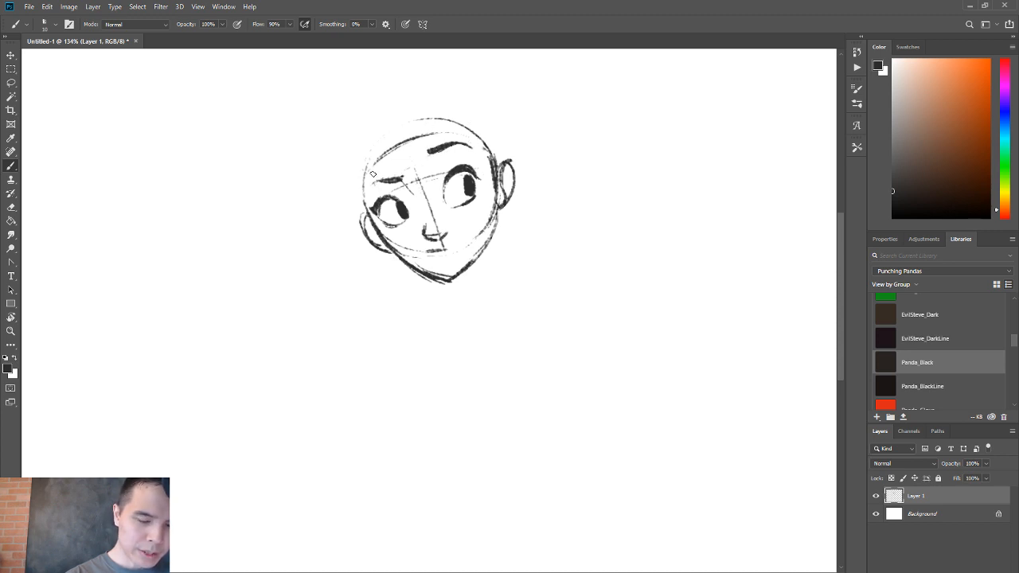
Outline the hair volume above the head circle, from the left temple over the crown to the right ear.
{"action": "left_click_drag", "start_coordinate": [363, 163], "coordinate": [365, 206]}
{"action": "mouse_move", "coordinate": [362, 146]}
{"action": "left_mouse_down"}
{"action": "mouse_move", "coordinate": [366, 211]}
{"action": "mouse_move", "coordinate": [401, 106]}
{"action": "mouse_move", "coordinate": [471, 110]}
{"action": "mouse_move", "coordinate": [495, 164]}
{"action": "left_mouse_up"}
{"action": "mouse_move", "coordinate": [444, 132]}
{"action": "left_mouse_down"}
{"action": "mouse_move", "coordinate": [491, 155]}
{"action": "mouse_move", "coordinate": [490, 170]}
{"action": "mouse_move", "coordinate": [498, 159]}
{"action": "left_mouse_up"}
{"action": "left_click_drag", "start_coordinate": [358, 152], "coordinate": [386, 101]}
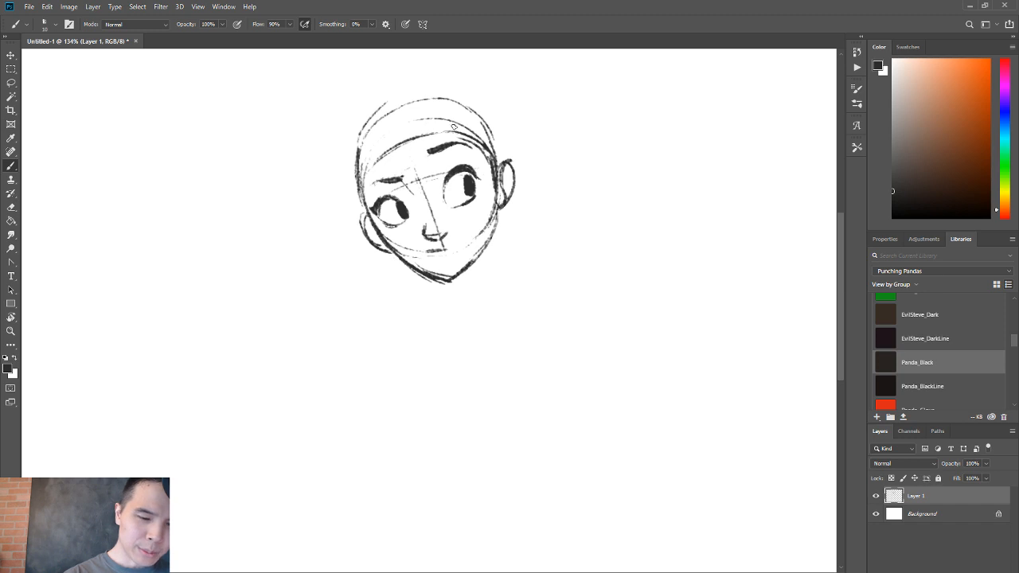
{"action": "left_click_drag", "start_coordinate": [430, 135], "coordinate": [401, 173]}
{"action": "mouse_move", "coordinate": [439, 141]}
{"action": "left_mouse_down"}
{"action": "mouse_move", "coordinate": [374, 191]}
{"action": "mouse_move", "coordinate": [431, 169]}
{"action": "mouse_move", "coordinate": [366, 196]}
{"action": "mouse_move", "coordinate": [398, 188]}
{"action": "mouse_move", "coordinate": [347, 219]}
{"action": "left_mouse_up"}
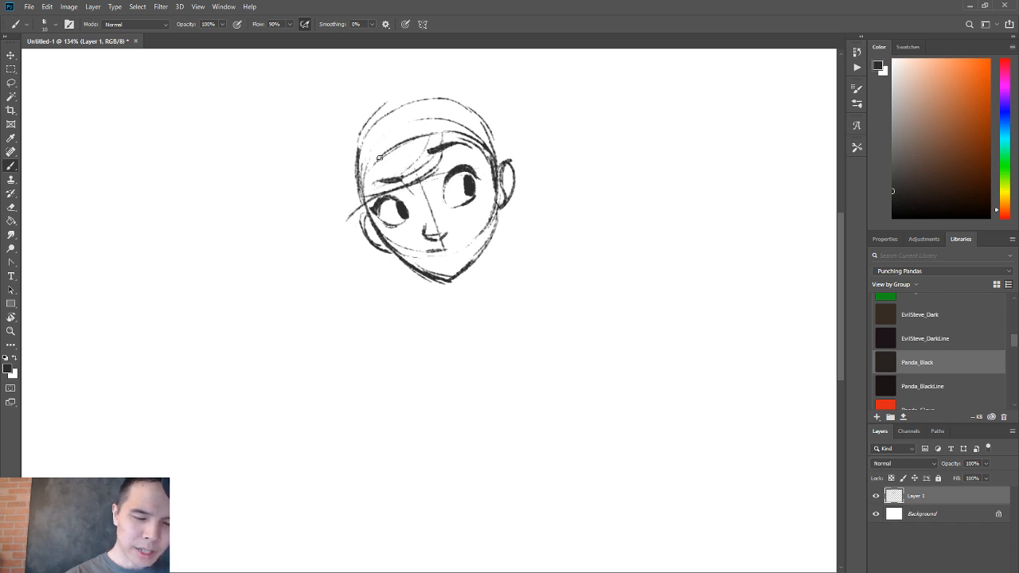
{"action": "left_click_drag", "start_coordinate": [355, 182], "coordinate": [345, 217]}
{"action": "mouse_move", "coordinate": [347, 215]}
{"action": "left_mouse_down"}
{"action": "mouse_move", "coordinate": [362, 177]}
{"action": "mouse_move", "coordinate": [388, 156]}
{"action": "left_mouse_up"}
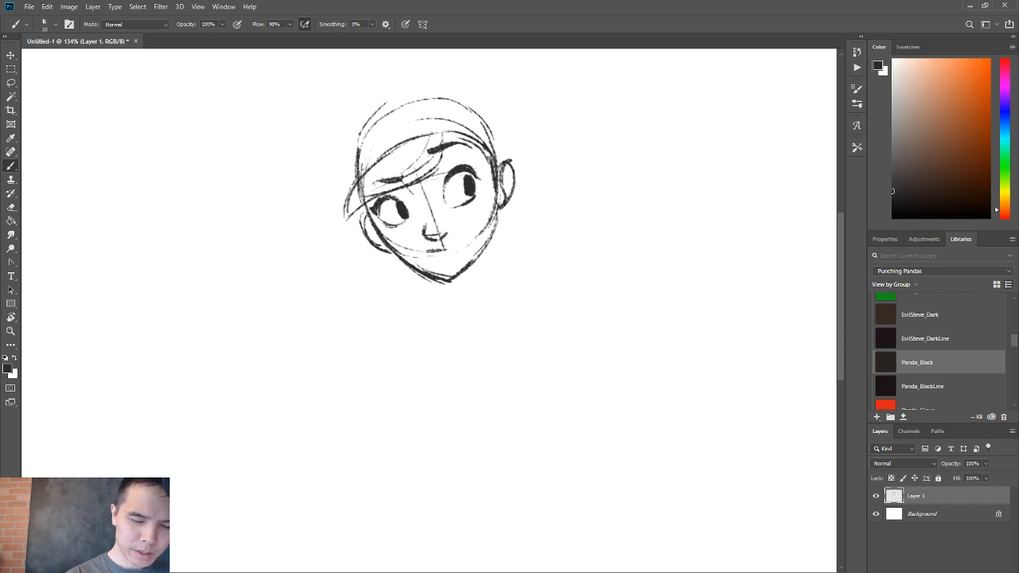
{"action": "key", "text": "ctrl+z"}
{"action": "key", "text": "ctrl+z"}
{"action": "key", "text": "ctrl+z"}
{"action": "key", "text": "ctrl+z"}
{"action": "key", "text": "ctrl+z"}
{"action": "key", "text": "ctrl+z"}
{"action": "key", "text": "ctrl+z"}
{"action": "key", "text": "ctrl+z"}
{"action": "key", "text": "ctrl+z"}
Replace the forehead hairline with a clean curve and outline a taller crown with a pointed tuft at its upper right.
{"action": "key", "text": "e"}
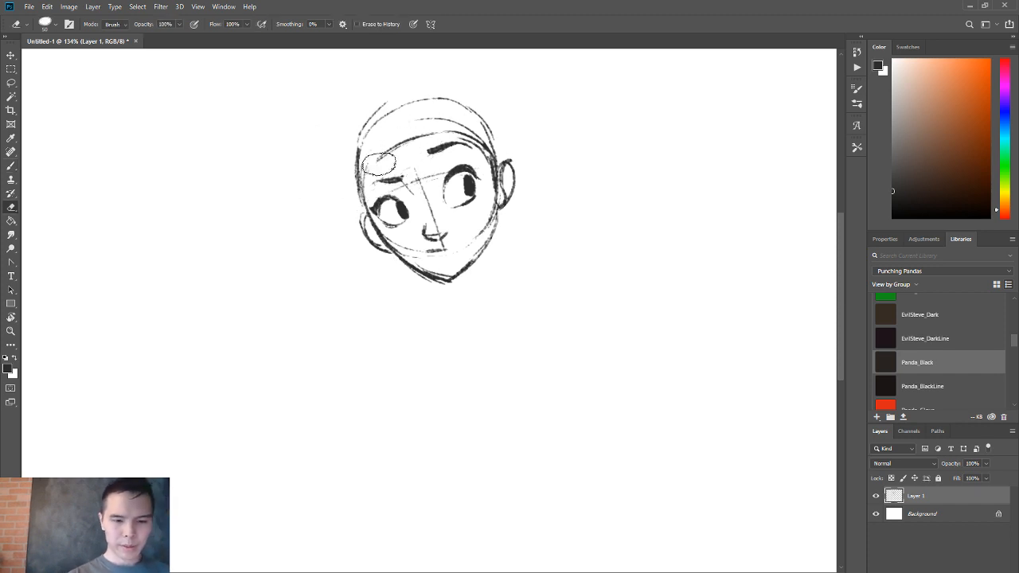
{"action": "left_click_drag", "start_coordinate": [379, 164], "coordinate": [482, 131]}
{"action": "mouse_move", "coordinate": [365, 162]}
{"action": "left_mouse_down"}
{"action": "mouse_move", "coordinate": [370, 170]}
{"action": "mouse_move", "coordinate": [393, 153]}
{"action": "mouse_move", "coordinate": [498, 145]}
{"action": "left_mouse_up"}
{"action": "key", "text": "b"}
{"action": "mouse_move", "coordinate": [355, 120]}
{"action": "left_mouse_down"}
{"action": "mouse_move", "coordinate": [373, 208]}
{"action": "mouse_move", "coordinate": [442, 80]}
{"action": "mouse_move", "coordinate": [497, 143]}
{"action": "left_mouse_up"}
{"action": "mouse_move", "coordinate": [443, 78]}
{"action": "left_mouse_down"}
{"action": "mouse_move", "coordinate": [464, 90]}
{"action": "mouse_move", "coordinate": [498, 146]}
{"action": "left_mouse_up"}
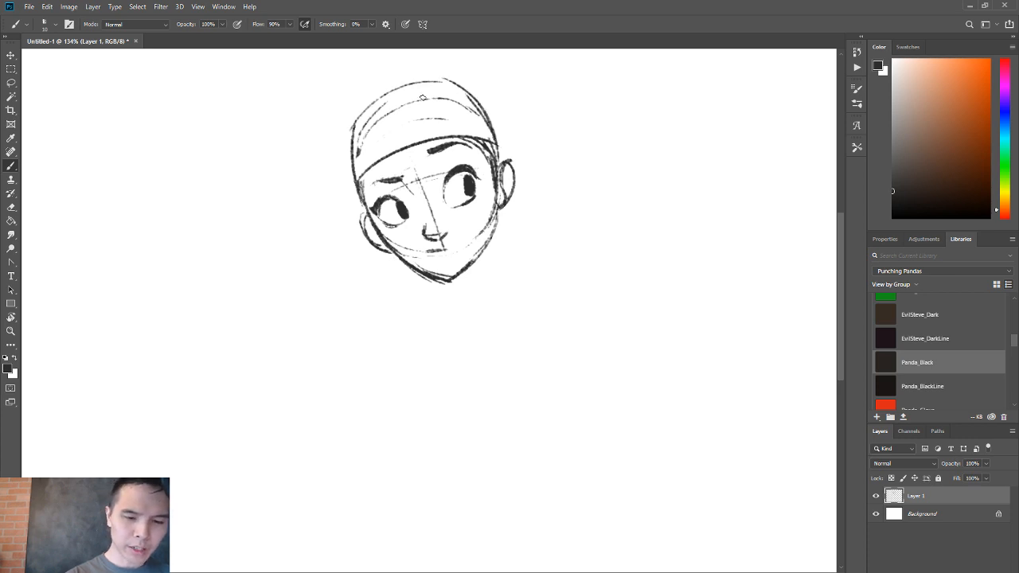
{"action": "mouse_move", "coordinate": [480, 110]}
{"action": "left_mouse_down"}
{"action": "mouse_move", "coordinate": [481, 92]}
{"action": "mouse_move", "coordinate": [503, 101]}
{"action": "mouse_move", "coordinate": [491, 122]}
{"action": "left_mouse_up"}
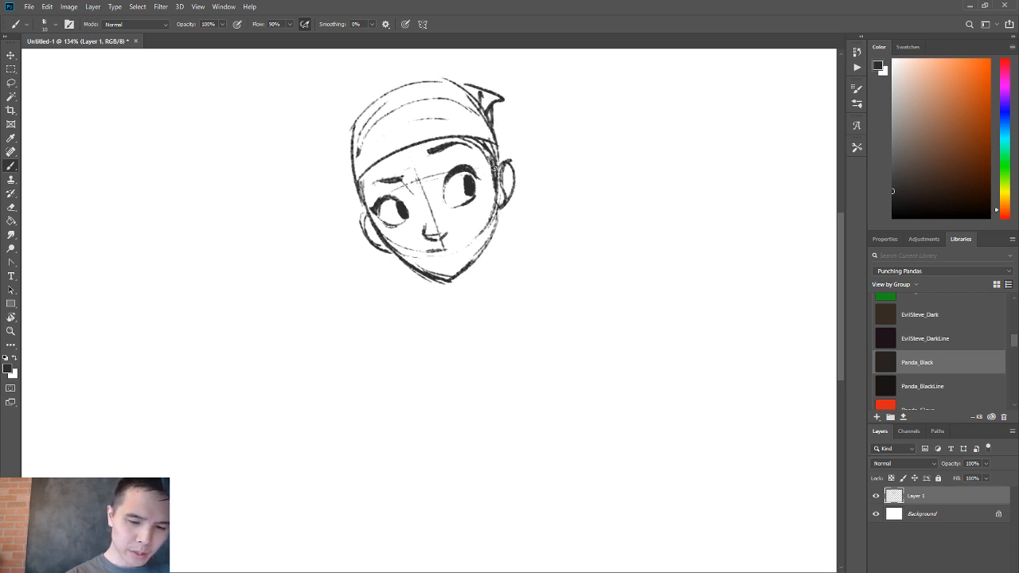
{"action": "left_click_drag", "start_coordinate": [493, 158], "coordinate": [494, 178]}
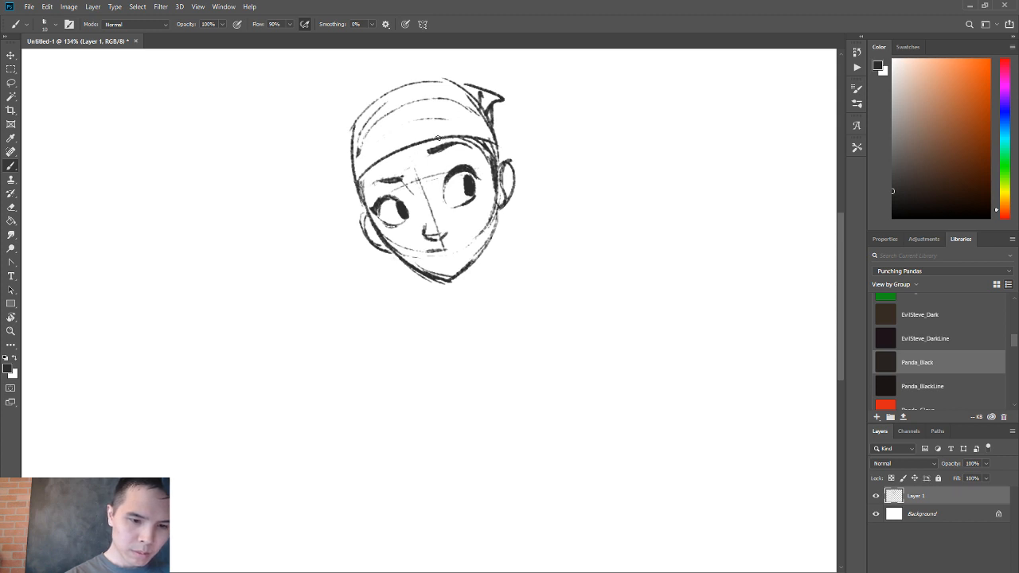
Draw a fringe sweeping left over the left-hand eye and darken the crown with a curved band line across the hair.
{"action": "left_click_drag", "start_coordinate": [444, 144], "coordinate": [342, 233]}
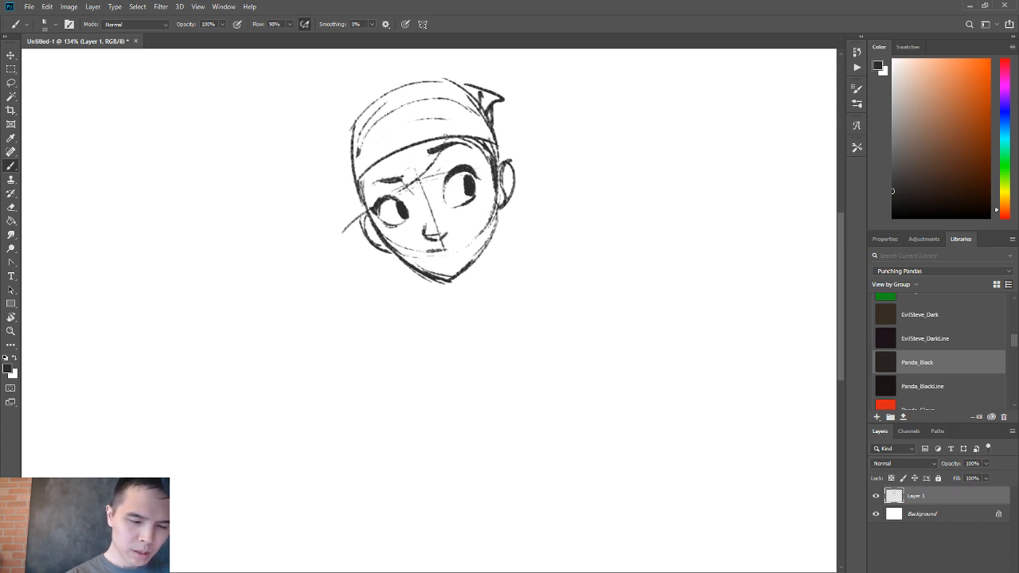
{"action": "mouse_move", "coordinate": [445, 140]}
{"action": "left_mouse_down"}
{"action": "mouse_move", "coordinate": [419, 200]}
{"action": "mouse_move", "coordinate": [374, 223]}
{"action": "left_mouse_up"}
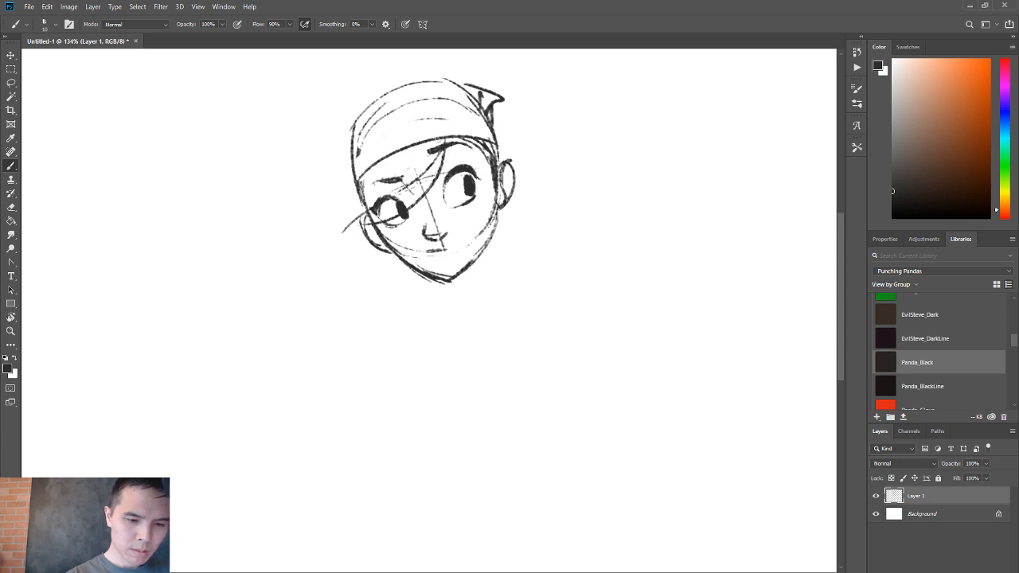
{"action": "mouse_move", "coordinate": [442, 137]}
{"action": "left_mouse_down"}
{"action": "mouse_move", "coordinate": [389, 141]}
{"action": "mouse_move", "coordinate": [325, 220]}
{"action": "mouse_move", "coordinate": [400, 219]}
{"action": "mouse_move", "coordinate": [447, 148]}
{"action": "mouse_move", "coordinate": [347, 206]}
{"action": "left_mouse_up"}
{"action": "key", "text": "ctrl+z"}
{"action": "mouse_move", "coordinate": [441, 133]}
{"action": "left_mouse_down"}
{"action": "mouse_move", "coordinate": [344, 197]}
{"action": "mouse_move", "coordinate": [334, 216]}
{"action": "mouse_move", "coordinate": [340, 197]}
{"action": "left_mouse_up"}
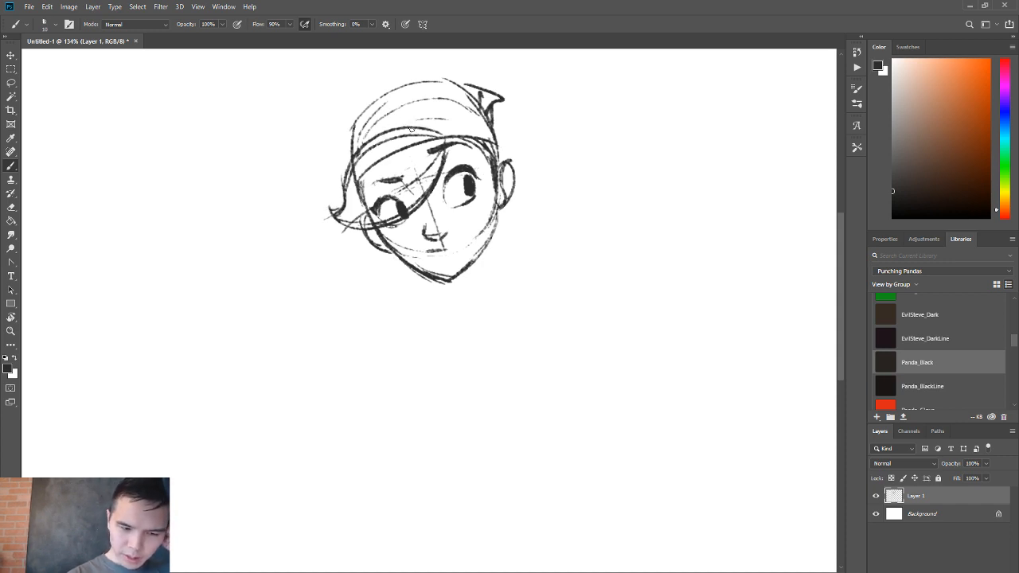
{"action": "mouse_move", "coordinate": [363, 156]}
{"action": "left_mouse_down"}
{"action": "mouse_move", "coordinate": [355, 111]}
{"action": "mouse_move", "coordinate": [350, 124]}
{"action": "mouse_move", "coordinate": [392, 89]}
{"action": "mouse_move", "coordinate": [450, 81]}
{"action": "left_mouse_up"}
{"action": "left_click_drag", "start_coordinate": [350, 128], "coordinate": [485, 101]}
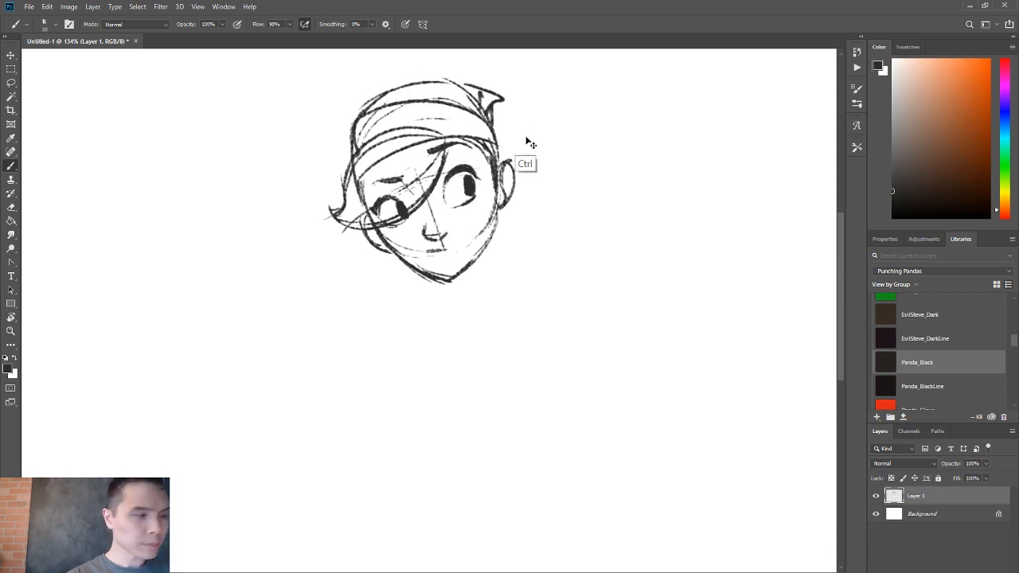
Undo the last two crown strokes, and draw the right-hand side of the neck with a shoulder line and collarbone meeting in a point.
{"action": "key", "text": "ctrl+z"}
{"action": "key", "text": "ctrl+z"}
{"action": "mouse_move", "coordinate": [500, 212]}
{"action": "left_mouse_down"}
{"action": "mouse_move", "coordinate": [501, 259]}
{"action": "mouse_move", "coordinate": [482, 308]}
{"action": "left_mouse_up"}
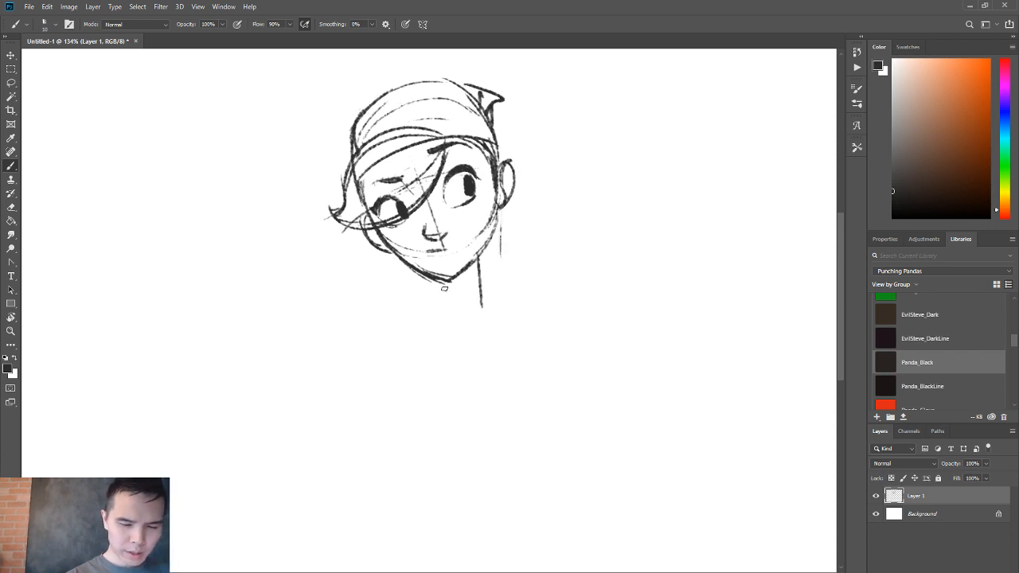
{"action": "key", "text": "ctrl+z"}
{"action": "mouse_move", "coordinate": [475, 274]}
{"action": "left_mouse_down"}
{"action": "mouse_move", "coordinate": [479, 302]}
{"action": "mouse_move", "coordinate": [430, 319]}
{"action": "mouse_move", "coordinate": [460, 334]}
{"action": "left_mouse_up"}
{"action": "left_click_drag", "start_coordinate": [470, 328], "coordinate": [549, 313]}
{"action": "left_click_drag", "start_coordinate": [479, 296], "coordinate": [549, 313]}
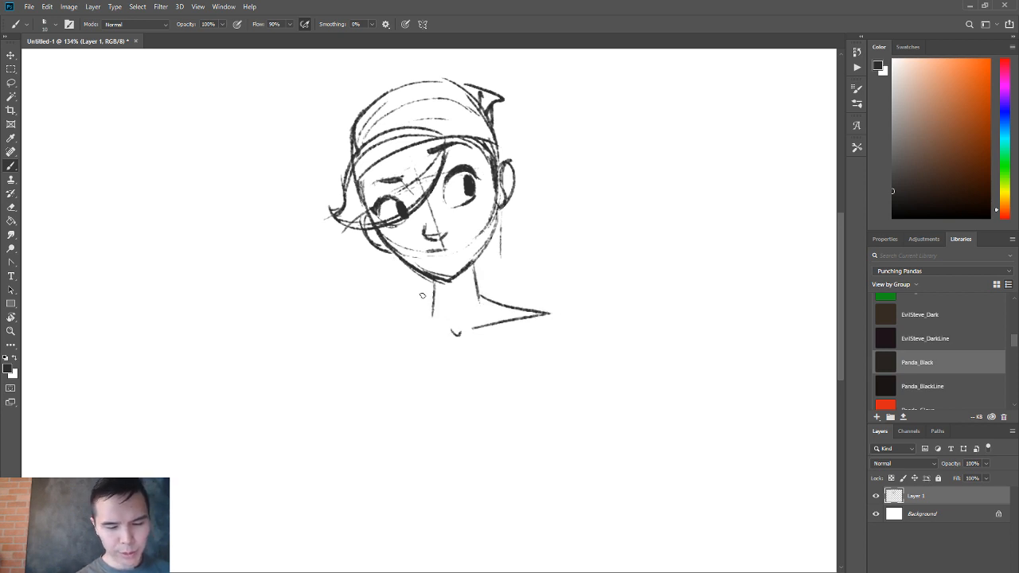
Draw the left-hand side of the neck and a sloping shoulder line, erasing the dark collarbone line beneath it.
{"action": "mouse_move", "coordinate": [424, 297]}
{"action": "left_mouse_down"}
{"action": "mouse_move", "coordinate": [366, 335]}
{"action": "mouse_move", "coordinate": [413, 339]}
{"action": "left_mouse_up"}
{"action": "left_click_drag", "start_coordinate": [396, 404], "coordinate": [346, 354]}
{"action": "key", "text": "e"}
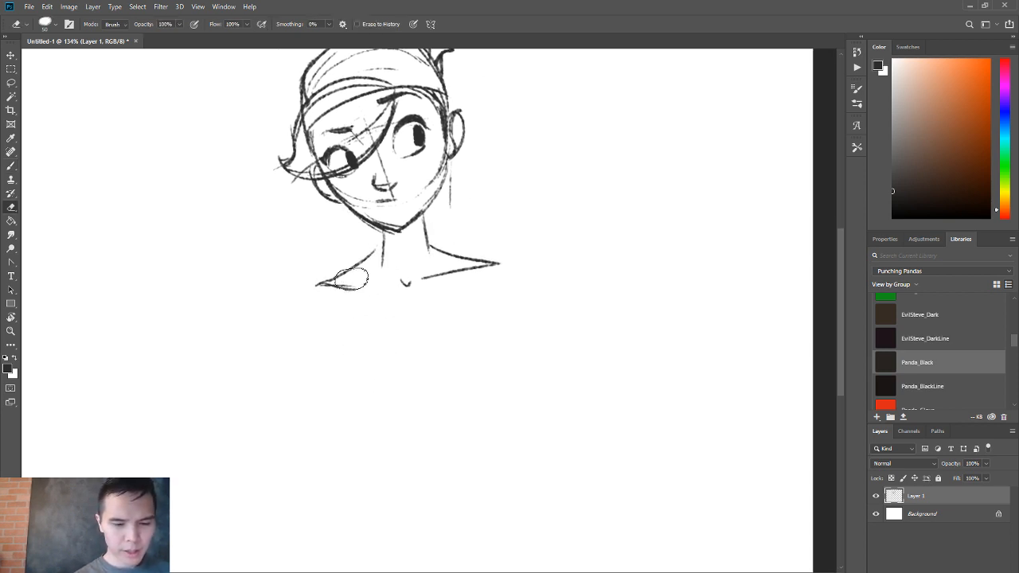
{"action": "mouse_move", "coordinate": [357, 279]}
{"action": "left_mouse_down"}
{"action": "mouse_move", "coordinate": [315, 293]}
{"action": "mouse_move", "coordinate": [383, 287]}
{"action": "left_mouse_up"}
{"action": "key", "text": "b"}
{"action": "left_click_drag", "start_coordinate": [383, 238], "coordinate": [327, 279]}
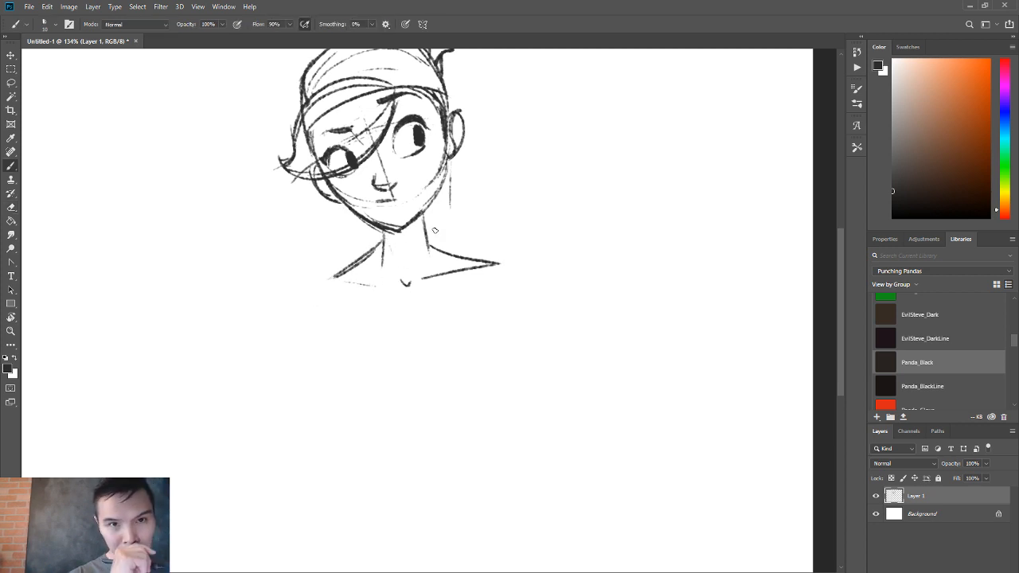
Erase the right-hand neck line and redraw it as a smooth curve from the jaw into the shoulder.
{"action": "left_click_drag", "start_coordinate": [423, 215], "coordinate": [444, 268]}
{"action": "key", "text": "e"}
{"action": "key", "text": "b"}
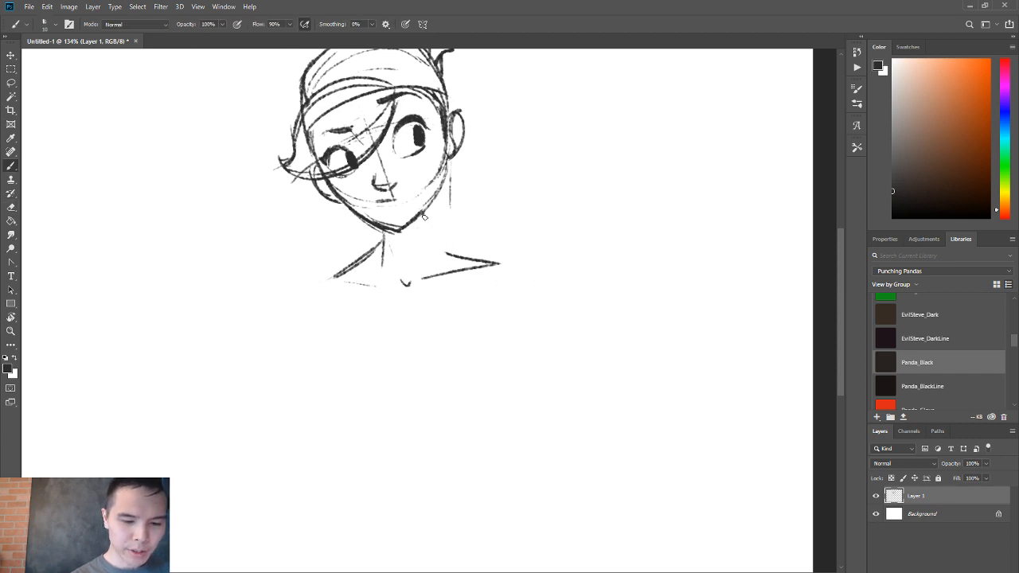
{"action": "mouse_move", "coordinate": [423, 215]}
{"action": "left_mouse_down"}
{"action": "mouse_move", "coordinate": [446, 255]}
{"action": "mouse_move", "coordinate": [498, 265]}
{"action": "left_mouse_up"}
{"action": "mouse_move", "coordinate": [362, 297]}
{"action": "left_mouse_down"}
{"action": "mouse_move", "coordinate": [374, 341]}
{"action": "mouse_move", "coordinate": [441, 328]}
{"action": "mouse_move", "coordinate": [455, 264]}
{"action": "left_mouse_up"}
{"action": "key", "text": "ctrl+z"}
{"action": "key", "text": "ctrl+z"}
{"action": "key", "text": "ctrl+z"}
{"action": "key", "text": "ctrl+z"}
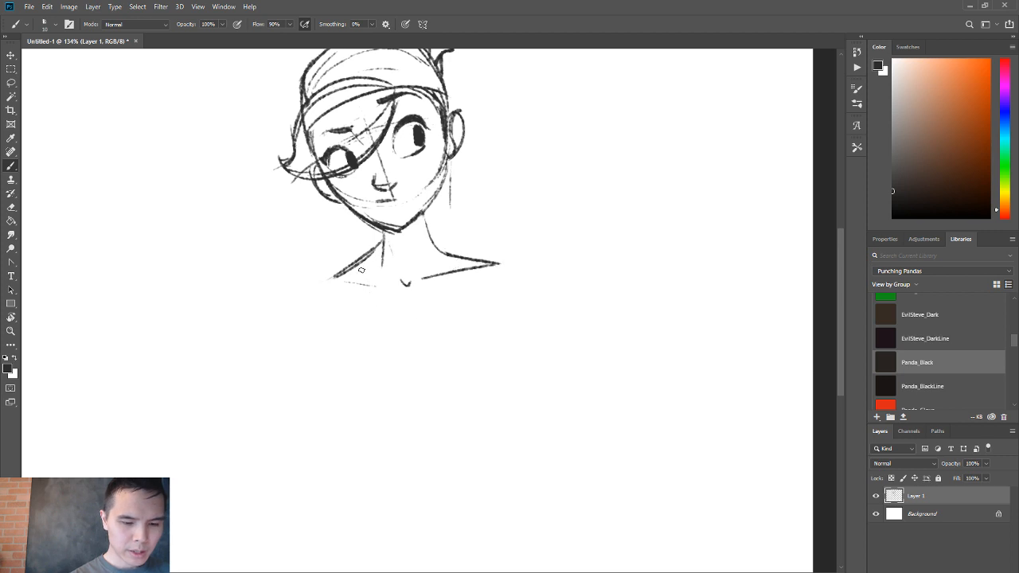
{"action": "mouse_move", "coordinate": [356, 291]}
{"action": "left_mouse_down"}
{"action": "mouse_move", "coordinate": [364, 397]}
{"action": "mouse_move", "coordinate": [344, 424]}
{"action": "left_mouse_up"}
{"action": "key", "text": "ctrl+z"}
{"action": "key", "text": "ctrl+z"}
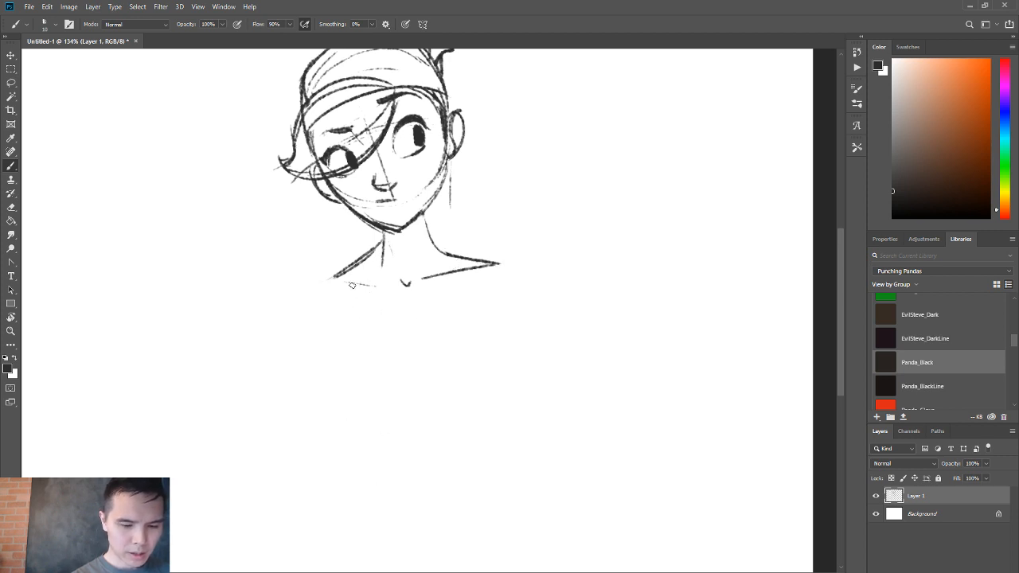
Sketch the two sides of the torso and block in a rough hand shape on either side of it.
{"action": "left_click_drag", "start_coordinate": [338, 301], "coordinate": [344, 391]}
{"action": "left_click_drag", "start_coordinate": [464, 337], "coordinate": [457, 427]}
{"action": "left_click_drag", "start_coordinate": [455, 377], "coordinate": [436, 385], "text": "ctrl"}
{"action": "left_click_drag", "start_coordinate": [436, 385], "coordinate": [464, 375]}
{"action": "mouse_move", "coordinate": [505, 346]}
{"action": "left_mouse_down"}
{"action": "mouse_move", "coordinate": [531, 310]}
{"action": "mouse_move", "coordinate": [550, 347]}
{"action": "left_mouse_up"}
{"action": "left_click_drag", "start_coordinate": [518, 351], "coordinate": [552, 341]}
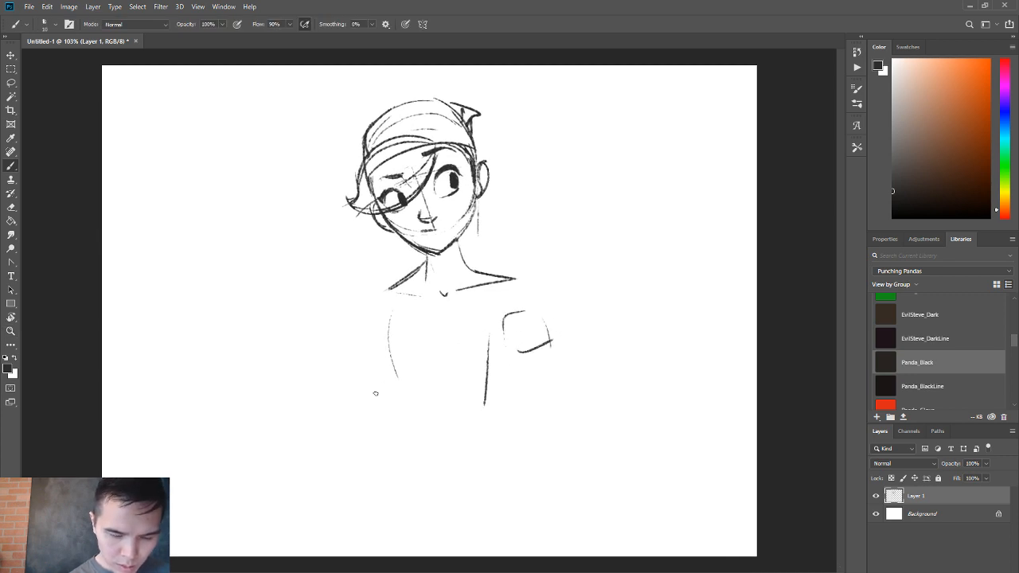
{"action": "mouse_move", "coordinate": [368, 396]}
{"action": "left_mouse_down"}
{"action": "mouse_move", "coordinate": [391, 373]}
{"action": "mouse_move", "coordinate": [389, 401]}
{"action": "left_mouse_up"}
{"action": "left_click_drag", "start_coordinate": [372, 408], "coordinate": [396, 403]}
Replace the right-hand hand block with one raised to shoulder height, and sketch a forearm from it down to a rounded elbow.
{"action": "key", "text": "e"}
{"action": "mouse_move", "coordinate": [510, 315]}
{"action": "left_mouse_down"}
{"action": "mouse_move", "coordinate": [507, 334]}
{"action": "mouse_move", "coordinate": [545, 311]}
{"action": "mouse_move", "coordinate": [558, 325]}
{"action": "left_mouse_up"}
{"action": "right_click", "coordinate": [510, 335]}
{"action": "key", "text": "b"}
{"action": "mouse_move", "coordinate": [504, 289]}
{"action": "left_mouse_down"}
{"action": "mouse_move", "coordinate": [537, 290]}
{"action": "mouse_move", "coordinate": [537, 327]}
{"action": "left_mouse_up"}
{"action": "mouse_move", "coordinate": [503, 292]}
{"action": "left_mouse_down"}
{"action": "mouse_move", "coordinate": [532, 333]}
{"action": "mouse_move", "coordinate": [522, 335]}
{"action": "mouse_move", "coordinate": [526, 430]}
{"action": "left_mouse_up"}
{"action": "mouse_move", "coordinate": [516, 343]}
{"action": "left_mouse_down"}
{"action": "mouse_move", "coordinate": [519, 475]}
{"action": "mouse_move", "coordinate": [546, 458]}
{"action": "mouse_move", "coordinate": [557, 421]}
{"action": "mouse_move", "coordinate": [557, 457]}
{"action": "left_mouse_up"}
{"action": "key", "text": "e"}
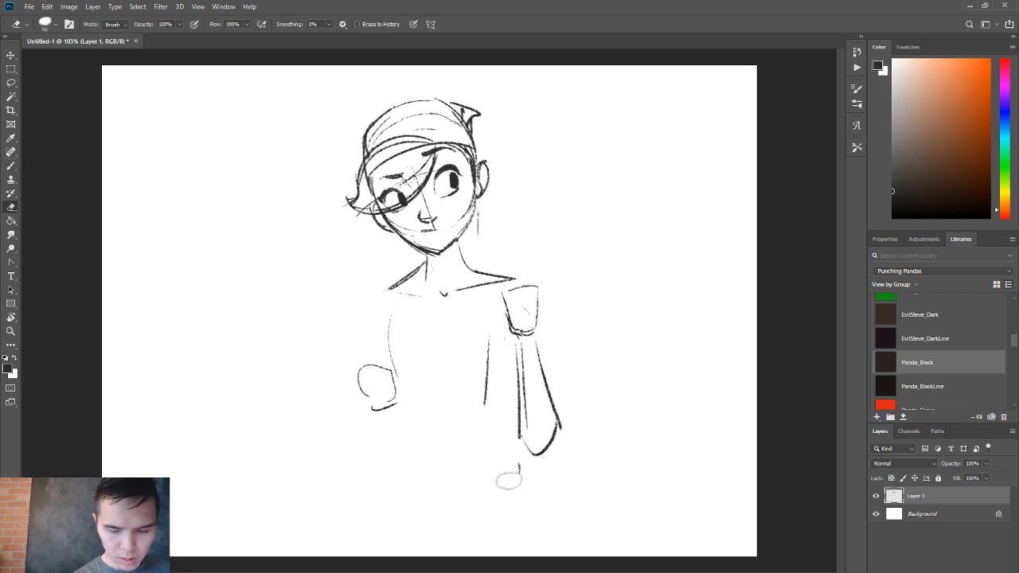
Sketch a curved chest line beside the raised arm and firm up the left torso contour from the armpit to the waist.
{"action": "key", "text": "b"}
{"action": "mouse_move", "coordinate": [503, 329]}
{"action": "left_mouse_down"}
{"action": "mouse_move", "coordinate": [495, 353]}
{"action": "mouse_move", "coordinate": [496, 327]}
{"action": "mouse_move", "coordinate": [483, 371]}
{"action": "left_mouse_up"}
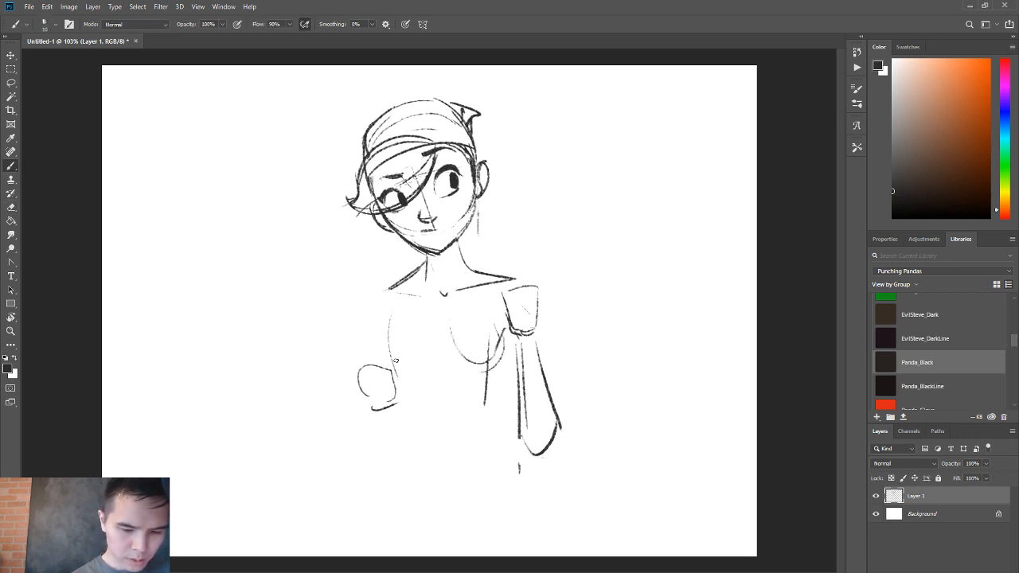
{"action": "left_click_drag", "start_coordinate": [390, 321], "coordinate": [414, 415]}
{"action": "key", "text": "ctrl+z"}
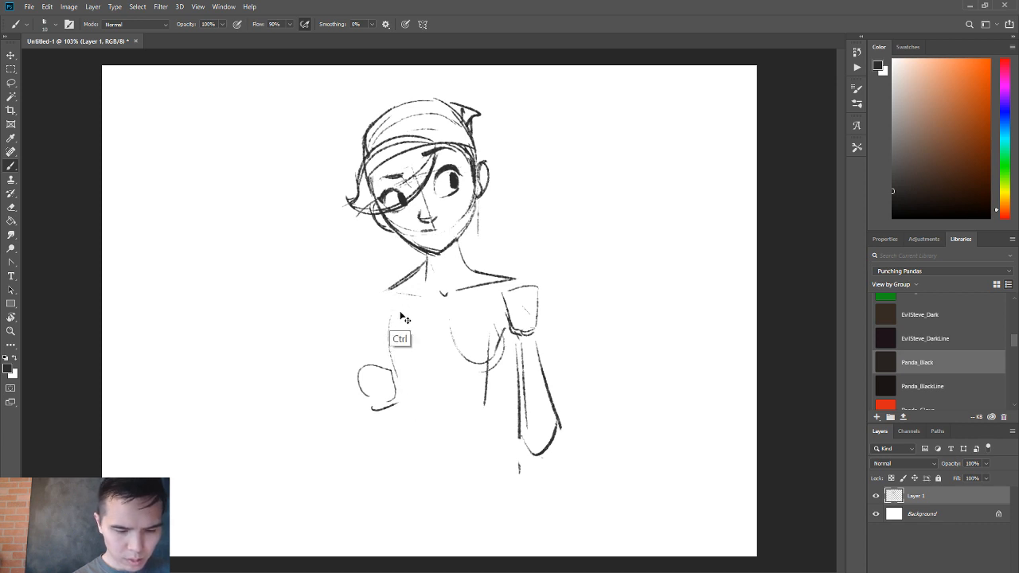
{"action": "left_click_drag", "start_coordinate": [398, 301], "coordinate": [409, 425]}
{"action": "key", "text": "ctrl+z"}
{"action": "left_click_drag", "start_coordinate": [408, 296], "coordinate": [401, 361]}
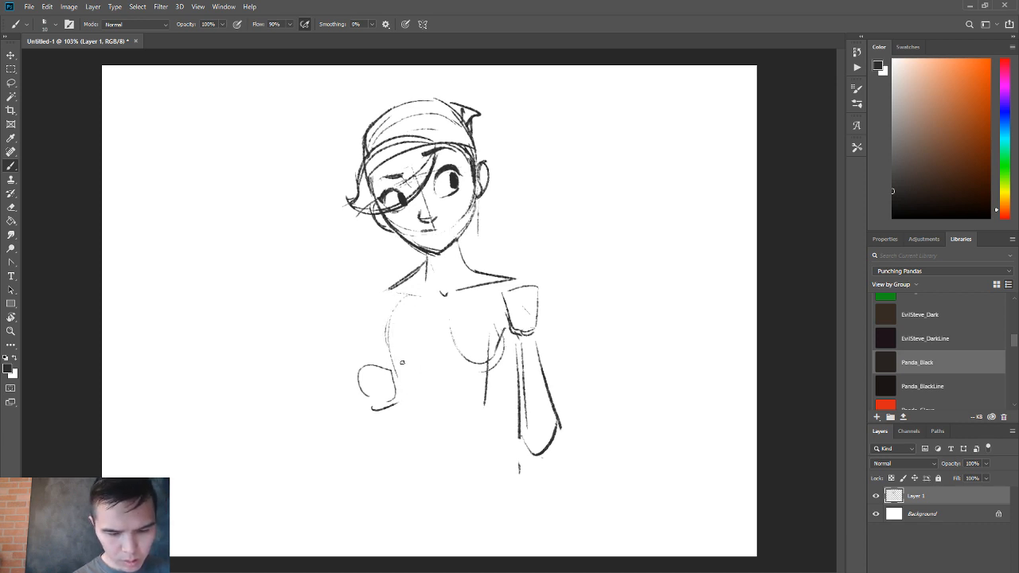
{"action": "left_click_drag", "start_coordinate": [387, 321], "coordinate": [413, 418]}
{"action": "left_click_drag", "start_coordinate": [390, 352], "coordinate": [418, 433]}
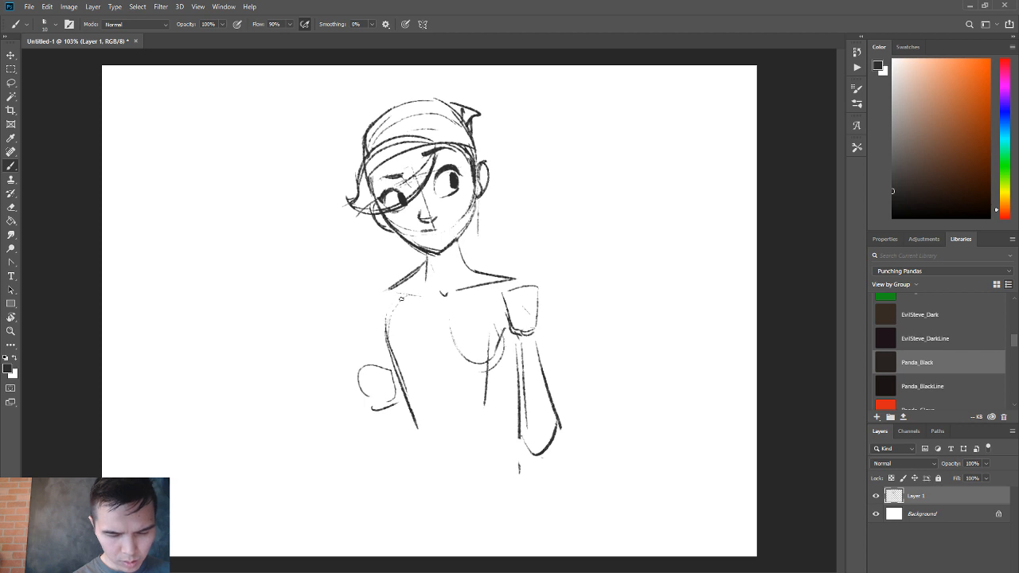
{"action": "left_click_drag", "start_coordinate": [390, 311], "coordinate": [397, 374]}
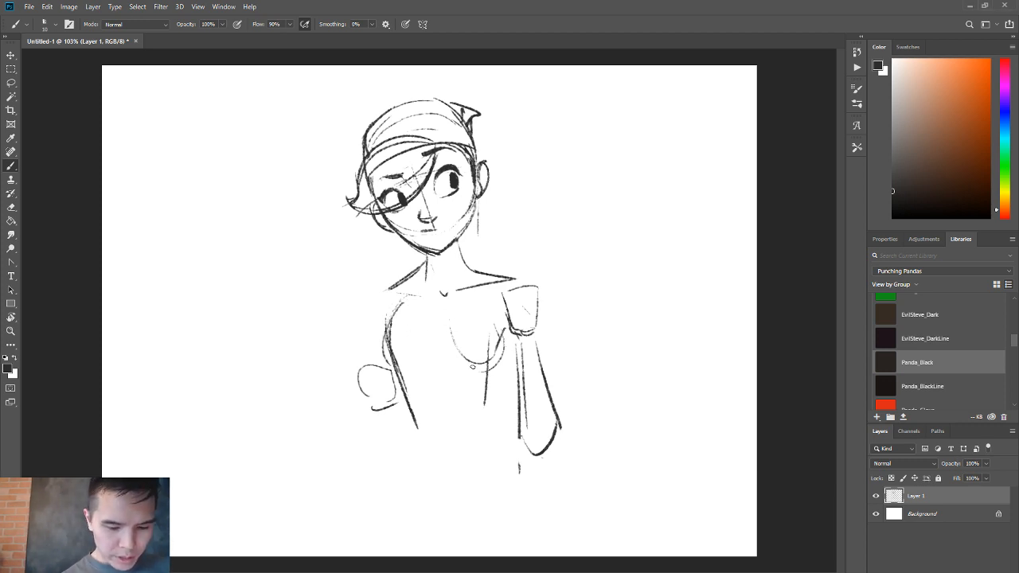
Add tapering lines for the right side of the torso and a shallow curve across the ribs under the chest.
{"action": "mouse_move", "coordinate": [459, 356]}
{"action": "left_mouse_down"}
{"action": "mouse_move", "coordinate": [503, 348]}
{"action": "mouse_move", "coordinate": [487, 408]}
{"action": "left_mouse_up"}
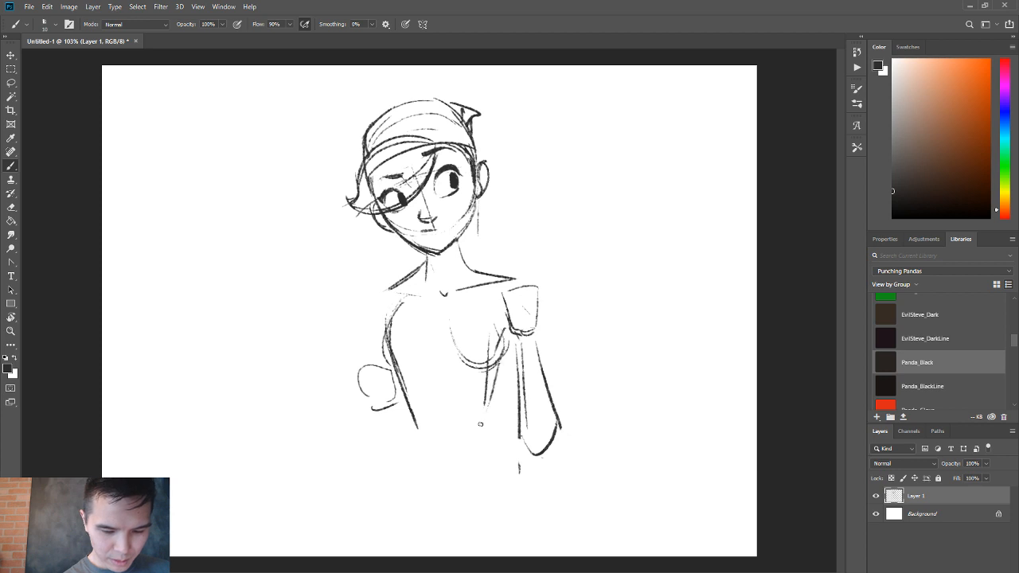
{"action": "left_click_drag", "start_coordinate": [509, 354], "coordinate": [489, 411]}
{"action": "left_click_drag", "start_coordinate": [425, 371], "coordinate": [462, 378]}
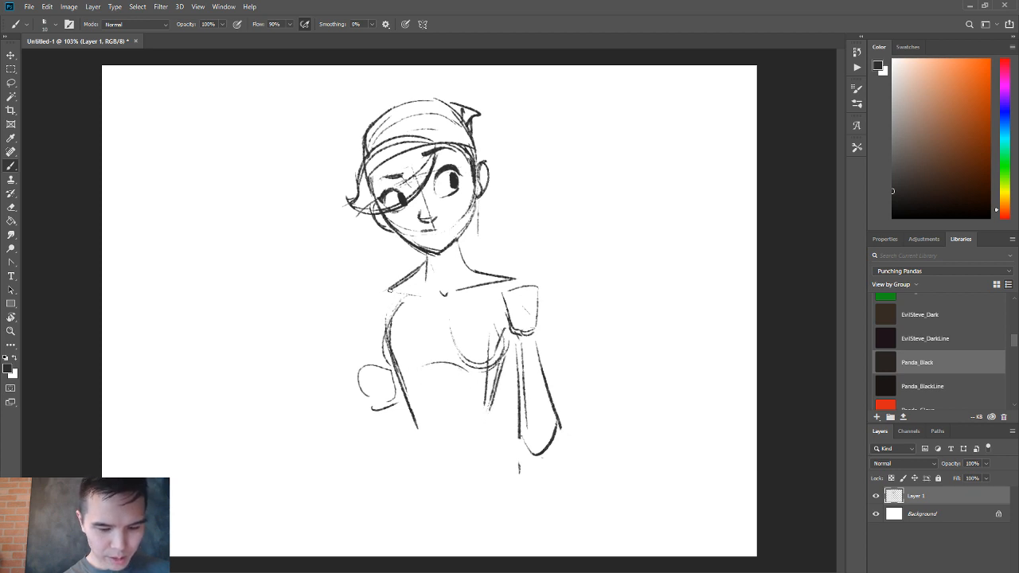
Outline the left upper arm and the right shoulder edge, and rework both rough hands into gripping shapes.
{"action": "left_click_drag", "start_coordinate": [373, 296], "coordinate": [368, 362]}
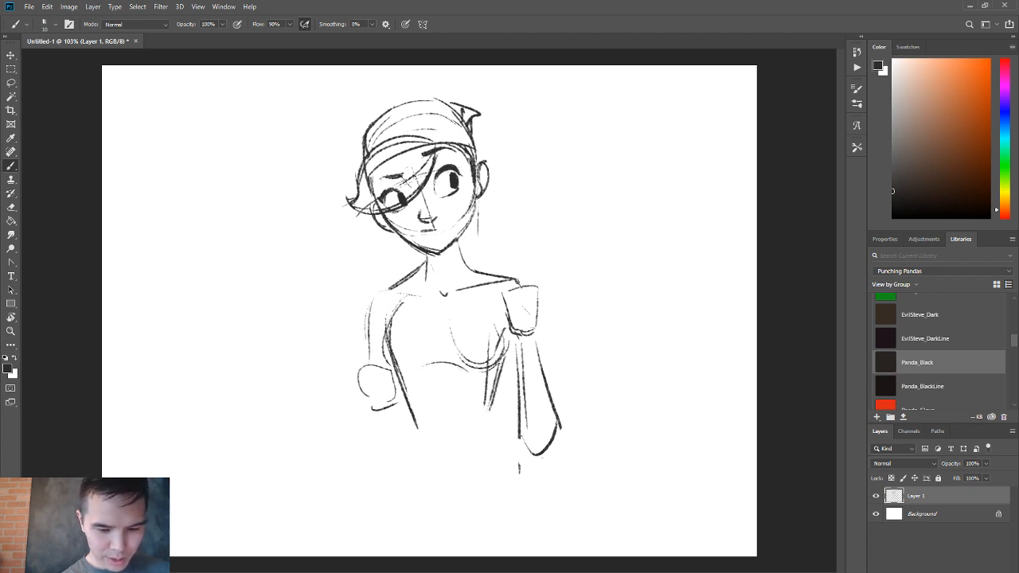
{"action": "mouse_move", "coordinate": [516, 278]}
{"action": "left_mouse_down"}
{"action": "mouse_move", "coordinate": [535, 301]}
{"action": "mouse_move", "coordinate": [536, 334]}
{"action": "left_mouse_up"}
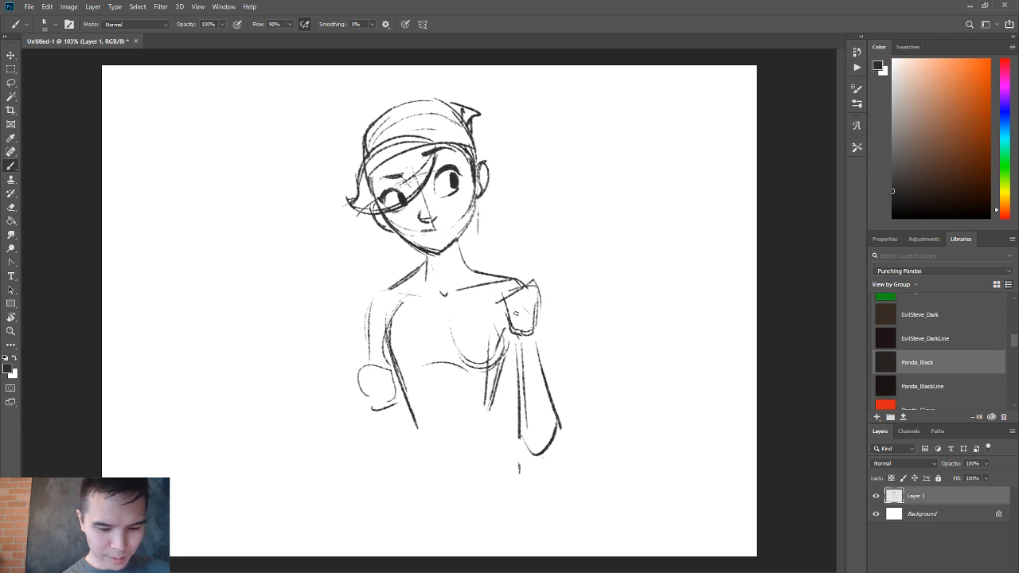
{"action": "key", "text": "e"}
{"action": "mouse_move", "coordinate": [532, 288]}
{"action": "left_mouse_down"}
{"action": "mouse_move", "coordinate": [502, 304]}
{"action": "mouse_move", "coordinate": [539, 283]}
{"action": "mouse_move", "coordinate": [541, 304]}
{"action": "mouse_move", "coordinate": [548, 294]}
{"action": "mouse_move", "coordinate": [532, 280]}
{"action": "mouse_move", "coordinate": [345, 432]}
{"action": "mouse_move", "coordinate": [351, 400]}
{"action": "mouse_move", "coordinate": [390, 420]}
{"action": "mouse_move", "coordinate": [365, 395]}
{"action": "mouse_move", "coordinate": [385, 417]}
{"action": "left_mouse_up"}
{"action": "key", "text": "b"}
{"action": "key", "text": "e"}
{"action": "key", "text": "b"}
Draw a long diagonal staff through both hands from lower left to upper right, and outline the back of the raised hand.
{"action": "mouse_move", "coordinate": [374, 378]}
{"action": "left_mouse_down"}
{"action": "mouse_move", "coordinate": [347, 409]}
{"action": "mouse_move", "coordinate": [366, 430]}
{"action": "mouse_move", "coordinate": [360, 393]}
{"action": "mouse_move", "coordinate": [336, 422]}
{"action": "mouse_move", "coordinate": [348, 426]}
{"action": "mouse_move", "coordinate": [269, 485]}
{"action": "left_mouse_up"}
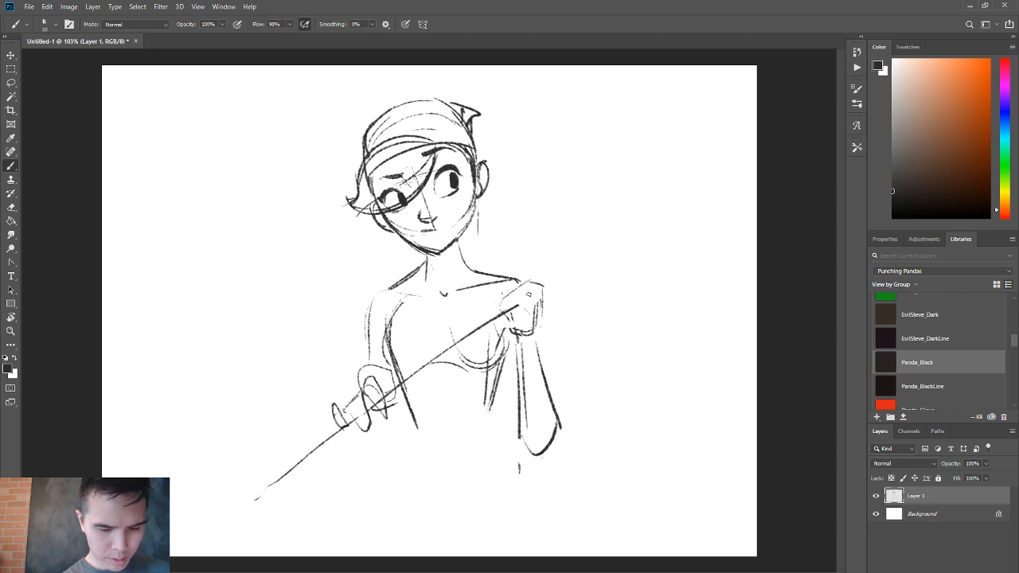
{"action": "left_click_drag", "start_coordinate": [528, 294], "coordinate": [651, 213]}
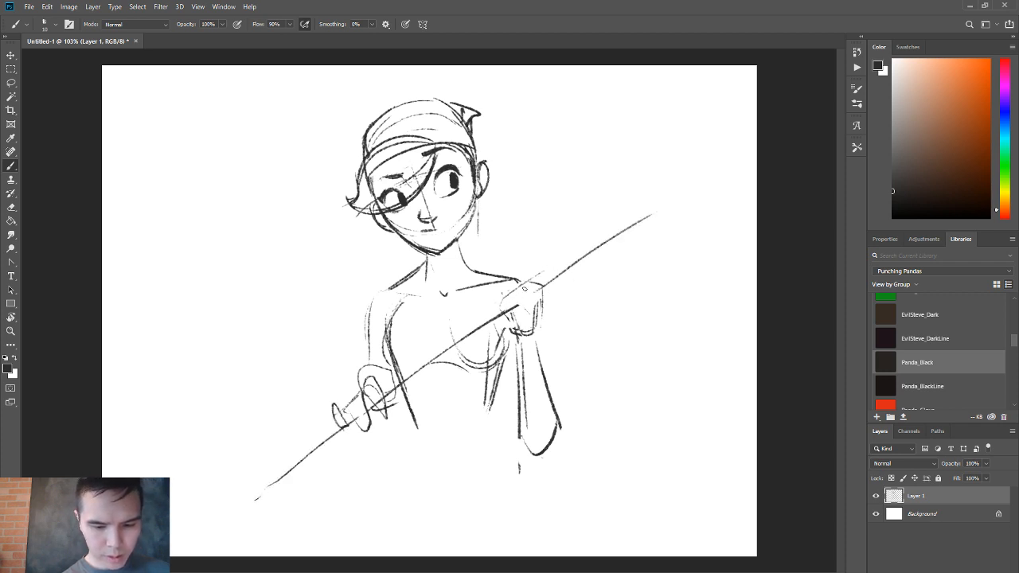
{"action": "left_click_drag", "start_coordinate": [523, 288], "coordinate": [551, 322]}
Draw a tank top's scooped neckline and armhole, and darken the chest contours on the torso.
{"action": "mouse_move", "coordinate": [413, 278]}
{"action": "left_mouse_down"}
{"action": "mouse_move", "coordinate": [488, 274]}
{"action": "mouse_move", "coordinate": [435, 326]}
{"action": "mouse_move", "coordinate": [389, 333]}
{"action": "left_mouse_up"}
{"action": "mouse_move", "coordinate": [402, 287]}
{"action": "left_mouse_down"}
{"action": "mouse_move", "coordinate": [386, 341]}
{"action": "mouse_move", "coordinate": [411, 378]}
{"action": "left_mouse_up"}
{"action": "mouse_move", "coordinate": [506, 334]}
{"action": "left_mouse_down"}
{"action": "mouse_move", "coordinate": [489, 375]}
{"action": "mouse_move", "coordinate": [476, 381]}
{"action": "left_mouse_up"}
{"action": "left_click_drag", "start_coordinate": [455, 342], "coordinate": [446, 381]}
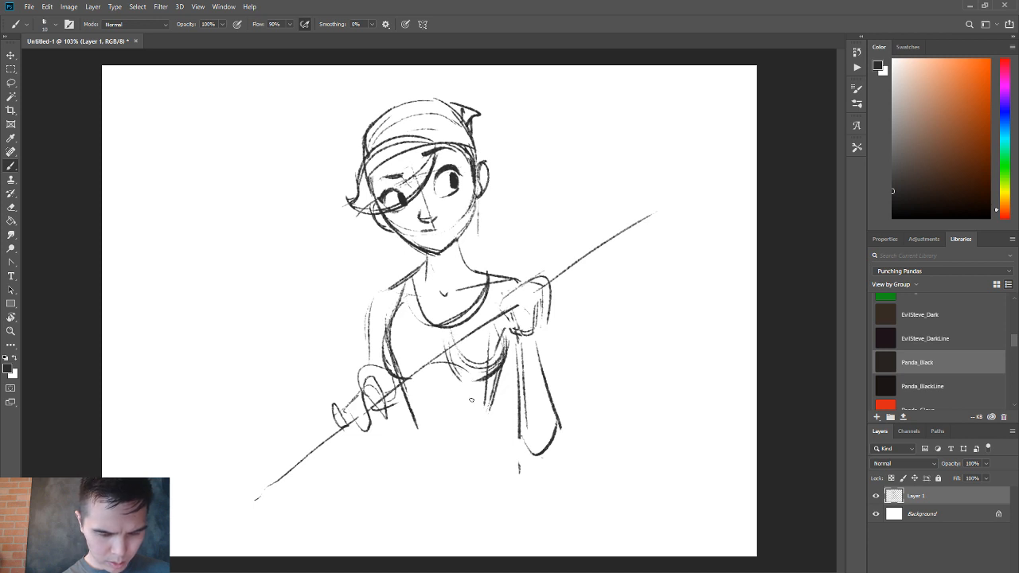
Extend the torso sides below the chest and draw two curved hem bands across the bottom of the top.
{"action": "left_click_drag", "start_coordinate": [506, 368], "coordinate": [487, 425]}
{"action": "left_click_drag", "start_coordinate": [410, 396], "coordinate": [484, 395]}
{"action": "left_click_drag", "start_coordinate": [408, 404], "coordinate": [488, 417]}
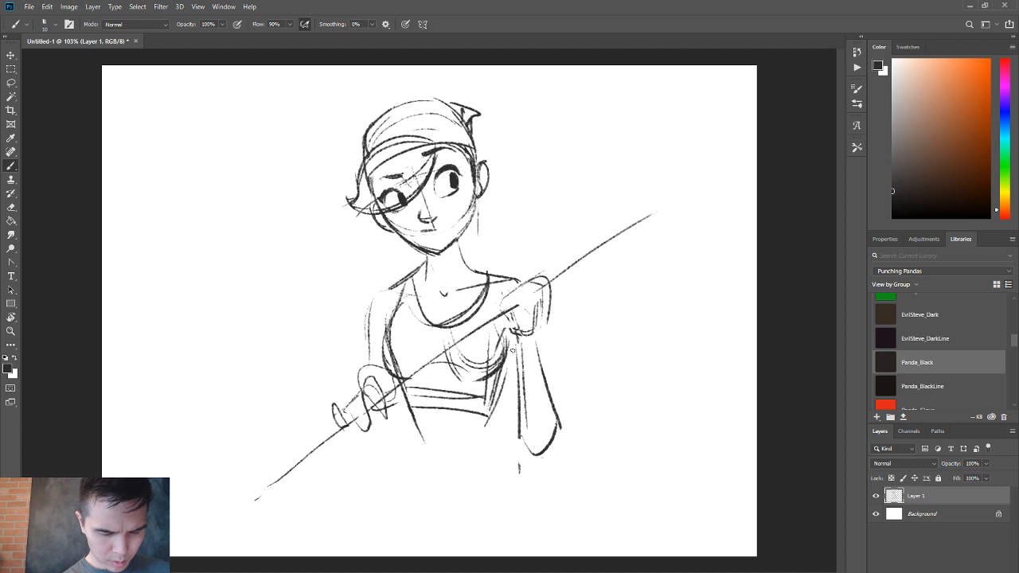
Draw the waist flaring into the hips on both sides and add a curved waistband across the hips.
{"action": "mouse_move", "coordinate": [511, 344]}
{"action": "left_mouse_down"}
{"action": "mouse_move", "coordinate": [480, 431]}
{"action": "mouse_move", "coordinate": [521, 522]}
{"action": "left_mouse_up"}
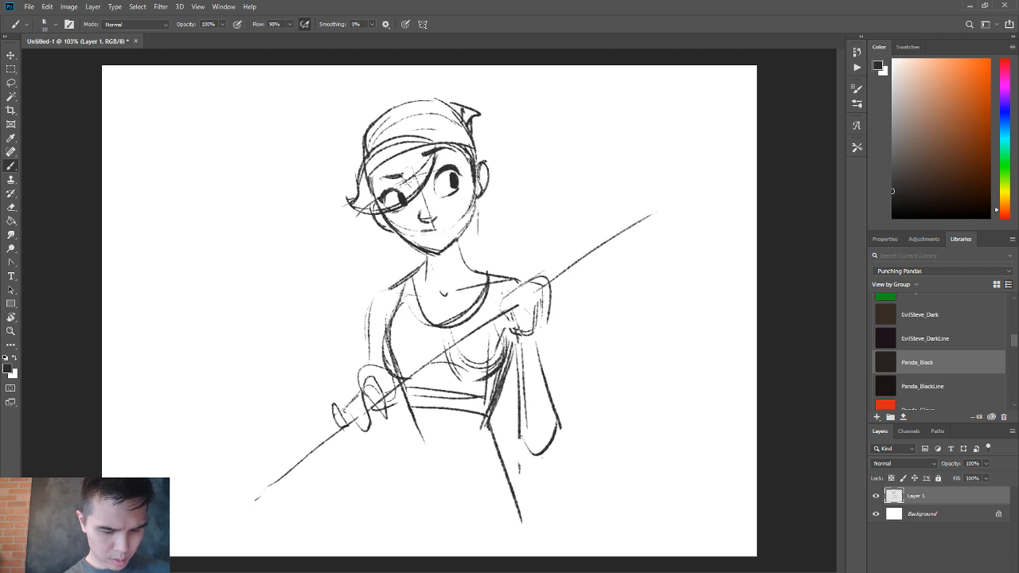
{"action": "left_click_drag", "start_coordinate": [406, 374], "coordinate": [397, 555]}
{"action": "mouse_move", "coordinate": [403, 511]}
{"action": "left_mouse_down"}
{"action": "mouse_move", "coordinate": [490, 517]}
{"action": "mouse_move", "coordinate": [514, 495]}
{"action": "mouse_move", "coordinate": [475, 507]}
{"action": "mouse_move", "coordinate": [511, 500]}
{"action": "left_mouse_up"}
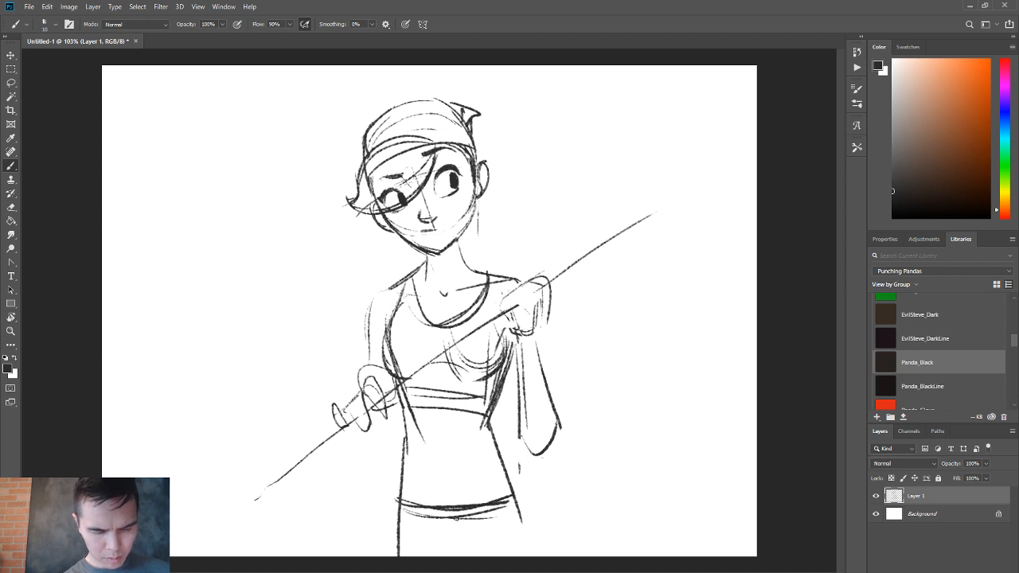
{"action": "left_click_drag", "start_coordinate": [456, 519], "coordinate": [404, 518]}
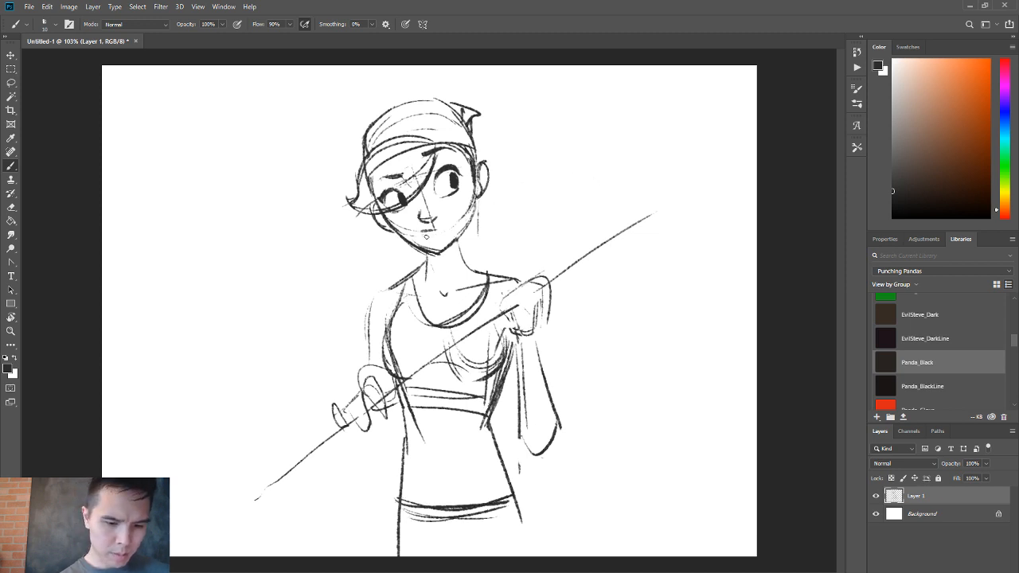
Rework the mouth into a slight smile and flip the canvas horizontally.
{"action": "key", "text": "e"}
{"action": "key", "text": "b"}
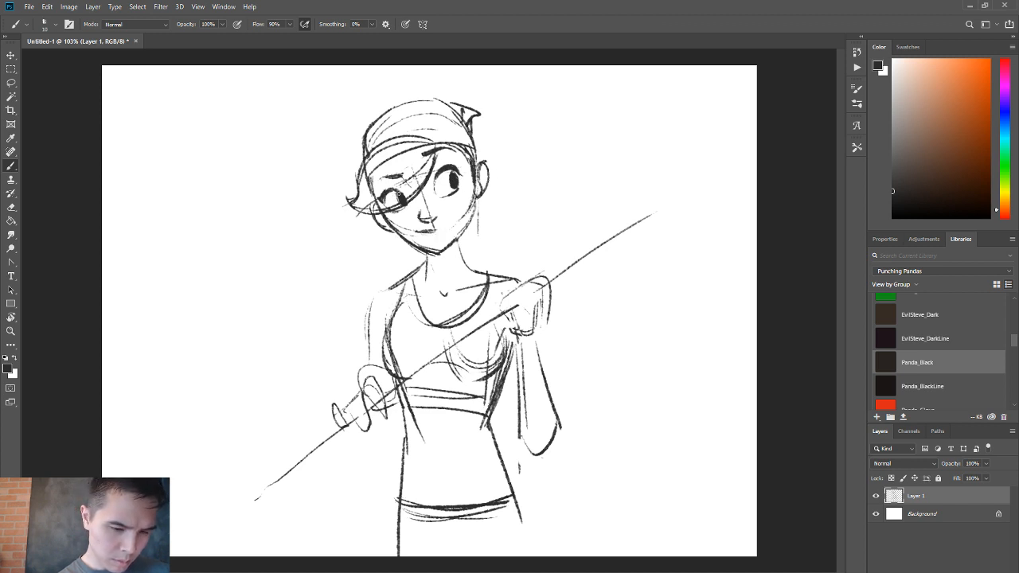
{"action": "left_click_drag", "start_coordinate": [545, 275], "coordinate": [550, 295]}
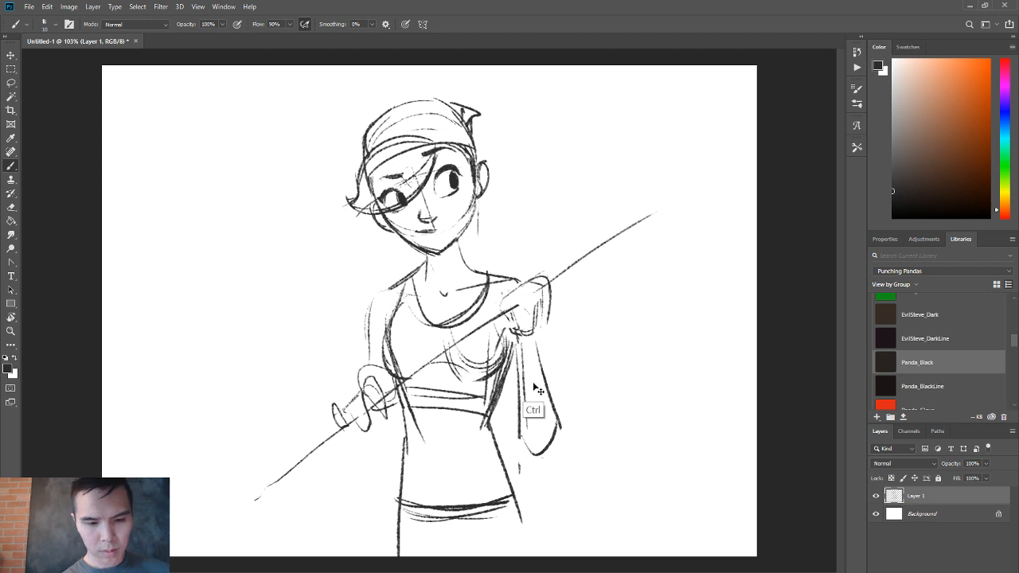
{"action": "key", "text": "ctrl+h"}
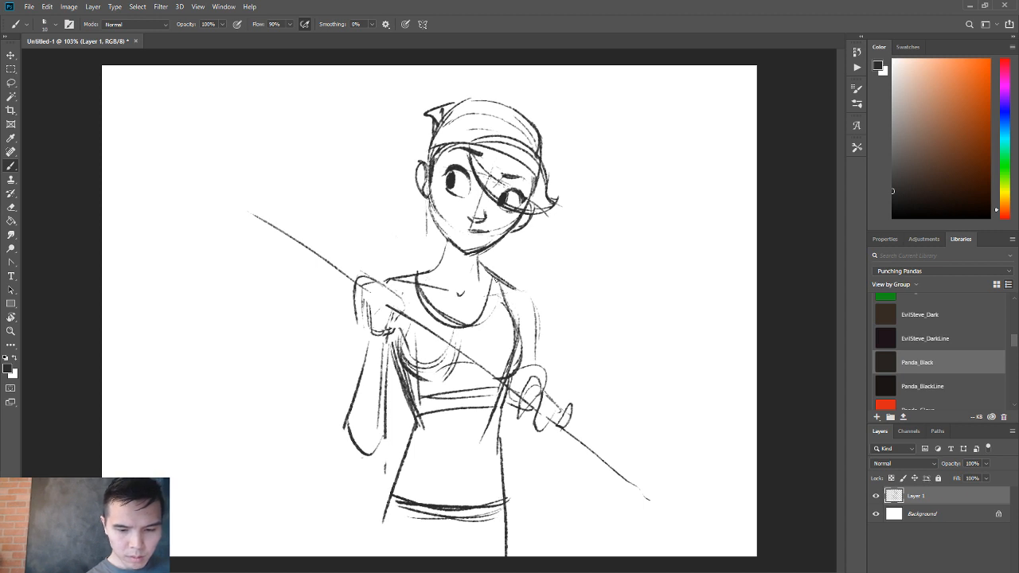
Redraw both shoulder lines of the flipped figure as bolder strokes from the neck to the upper arms.
{"action": "key", "text": "e"}
{"action": "key", "text": "b"}
{"action": "mouse_move", "coordinate": [481, 266]}
{"action": "left_mouse_down"}
{"action": "mouse_move", "coordinate": [526, 292]}
{"action": "mouse_move", "coordinate": [535, 312]}
{"action": "left_mouse_up"}
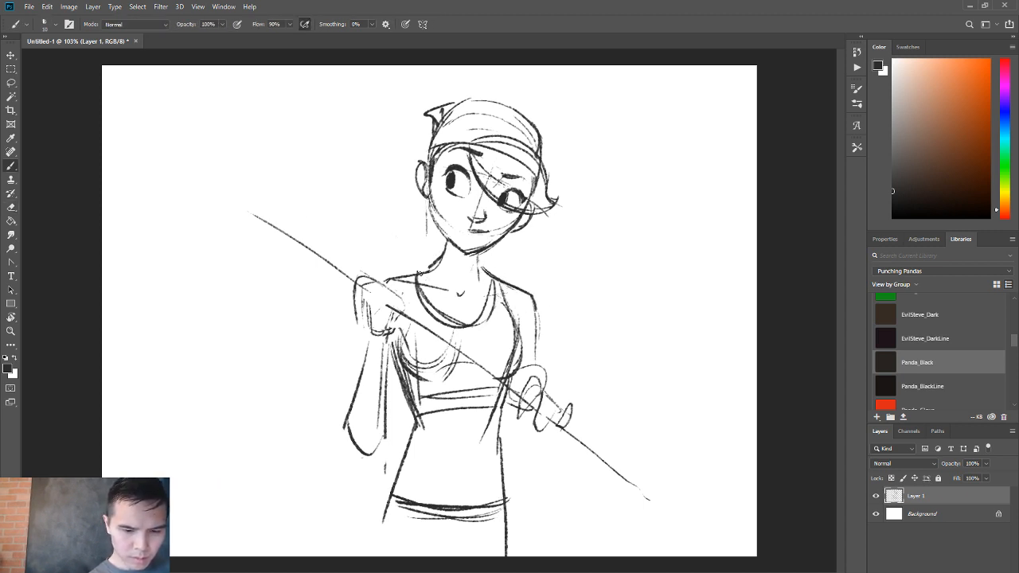
{"action": "mouse_move", "coordinate": [444, 251]}
{"action": "left_mouse_down"}
{"action": "mouse_move", "coordinate": [386, 279]}
{"action": "mouse_move", "coordinate": [369, 308]}
{"action": "left_mouse_up"}
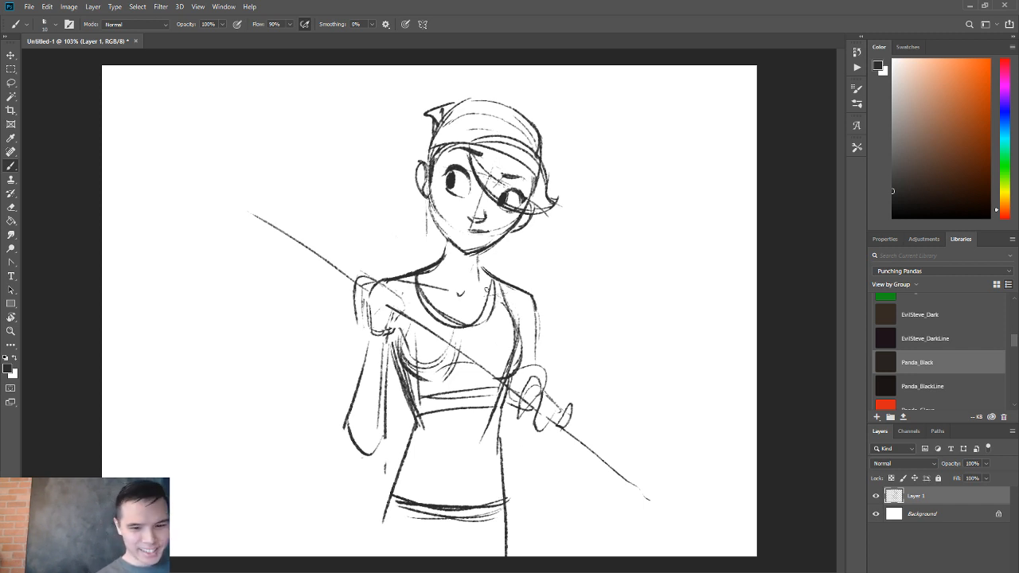
Darken the smiling mouth and strengthen the left cheek and jaw contour.
{"action": "left_click_drag", "start_coordinate": [464, 230], "coordinate": [482, 232]}
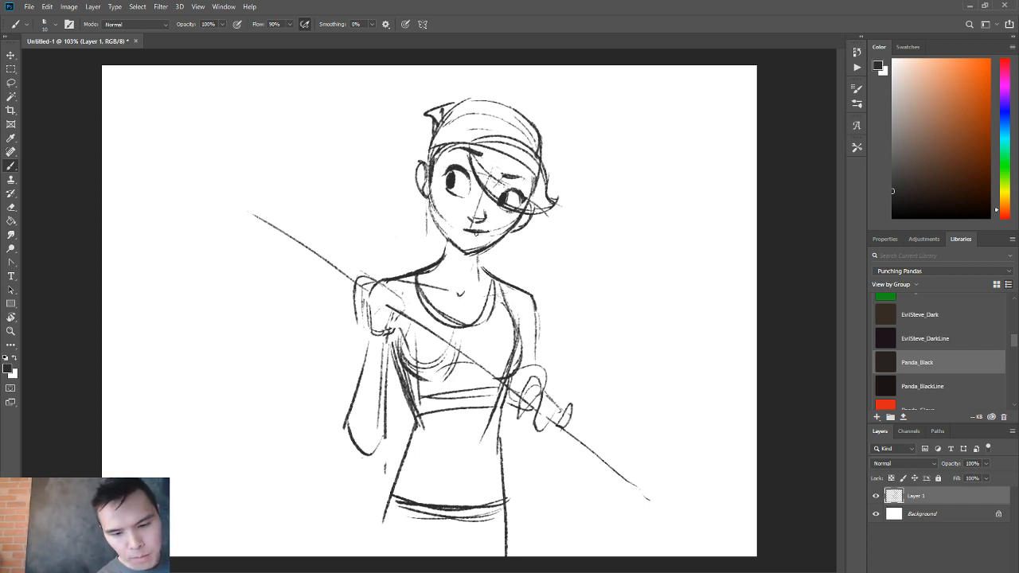
{"action": "key", "text": "e"}
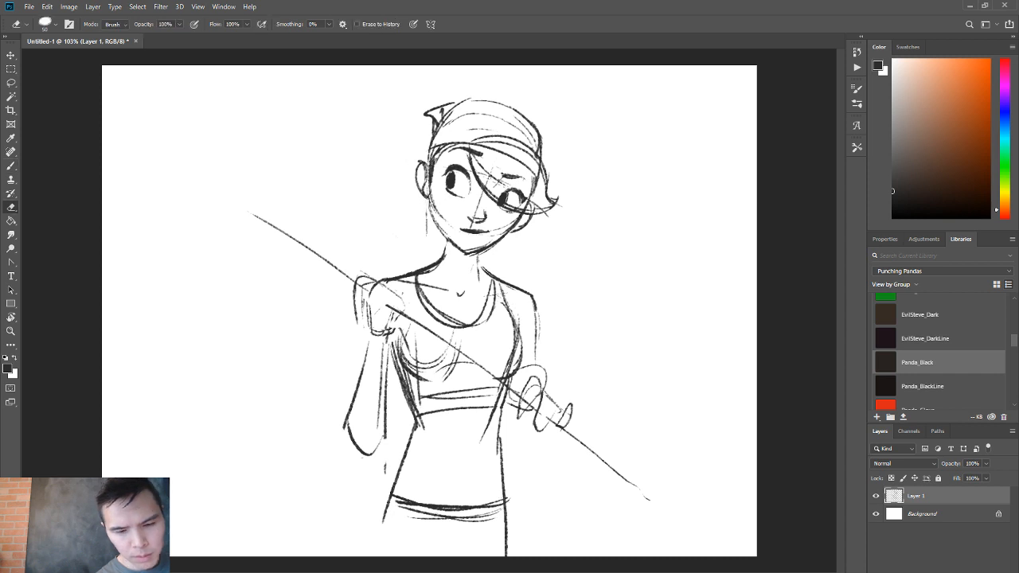
{"action": "key", "text": "b"}
{"action": "mouse_move", "coordinate": [437, 200]}
{"action": "left_mouse_down"}
{"action": "mouse_move", "coordinate": [456, 227]}
{"action": "mouse_move", "coordinate": [441, 232]}
{"action": "mouse_move", "coordinate": [450, 242]}
{"action": "left_mouse_up"}
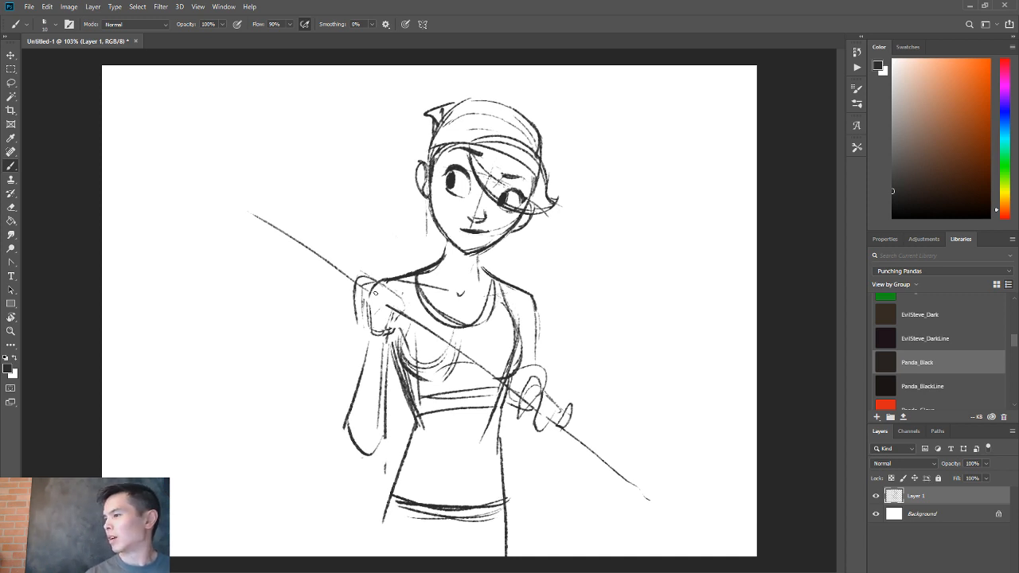
Redraw the lower hand with individual fingers wrapped around the staff.
{"action": "key", "text": "z"}
{"action": "mouse_move", "coordinate": [457, 296]}
{"action": "left_mouse_down"}
{"action": "mouse_move", "coordinate": [390, 302]}
{"action": "mouse_move", "coordinate": [454, 342]}
{"action": "mouse_move", "coordinate": [476, 390]}
{"action": "left_mouse_up"}
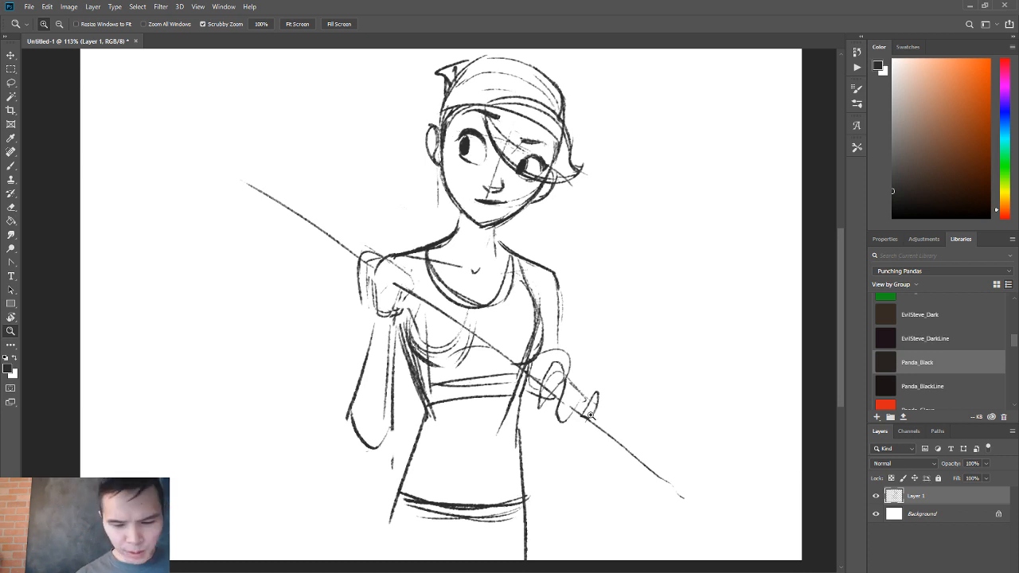
{"action": "key", "text": "b"}
{"action": "mouse_move", "coordinate": [545, 394]}
{"action": "left_mouse_down"}
{"action": "mouse_move", "coordinate": [554, 372]}
{"action": "mouse_move", "coordinate": [557, 384]}
{"action": "mouse_move", "coordinate": [541, 395]}
{"action": "mouse_move", "coordinate": [558, 400]}
{"action": "left_mouse_up"}
{"action": "key", "text": "e"}
{"action": "key", "text": "b"}
{"action": "left_click_drag", "start_coordinate": [560, 365], "coordinate": [571, 374]}
{"action": "left_click_drag", "start_coordinate": [559, 377], "coordinate": [545, 407]}
{"action": "mouse_move", "coordinate": [558, 378]}
{"action": "left_mouse_down"}
{"action": "mouse_move", "coordinate": [547, 407]}
{"action": "mouse_move", "coordinate": [571, 371]}
{"action": "mouse_move", "coordinate": [587, 401]}
{"action": "mouse_move", "coordinate": [559, 425]}
{"action": "mouse_move", "coordinate": [571, 404]}
{"action": "mouse_move", "coordinate": [566, 417]}
{"action": "mouse_move", "coordinate": [588, 401]}
{"action": "mouse_move", "coordinate": [559, 425]}
{"action": "mouse_move", "coordinate": [559, 409]}
{"action": "mouse_move", "coordinate": [597, 415]}
{"action": "mouse_move", "coordinate": [575, 428]}
{"action": "mouse_move", "coordinate": [586, 420]}
{"action": "left_mouse_up"}
Clean up the lower fist by erasing the overlapping loops and redrawing the knuckles and finger edges along the staff.
{"action": "key", "text": "e"}
{"action": "key", "text": "b"}
{"action": "key", "text": "e"}
{"action": "key", "text": "b"}
{"action": "key", "text": "e"}
{"action": "key", "text": "b"}
{"action": "key", "text": "e"}
{"action": "key", "text": "b"}
{"action": "key", "text": "e"}
{"action": "key", "text": "b"}
{"action": "key", "text": "e"}
{"action": "key", "text": "b"}
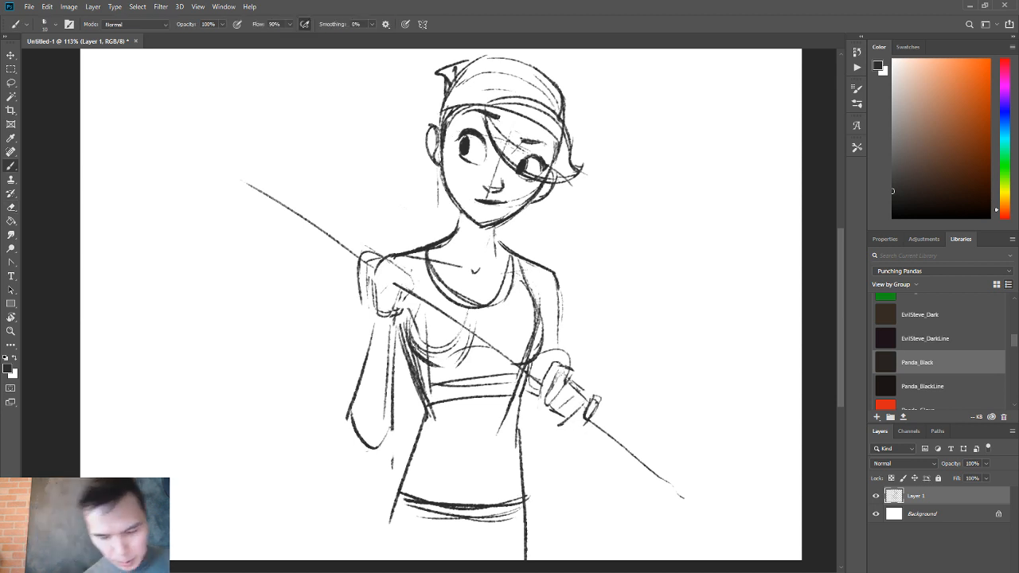
Erase the lines inside the upper fist, then select the staff with both hands, excluding the forearm, and rotate it about 10.7° counter-clockwise.
{"action": "key", "text": "r"}
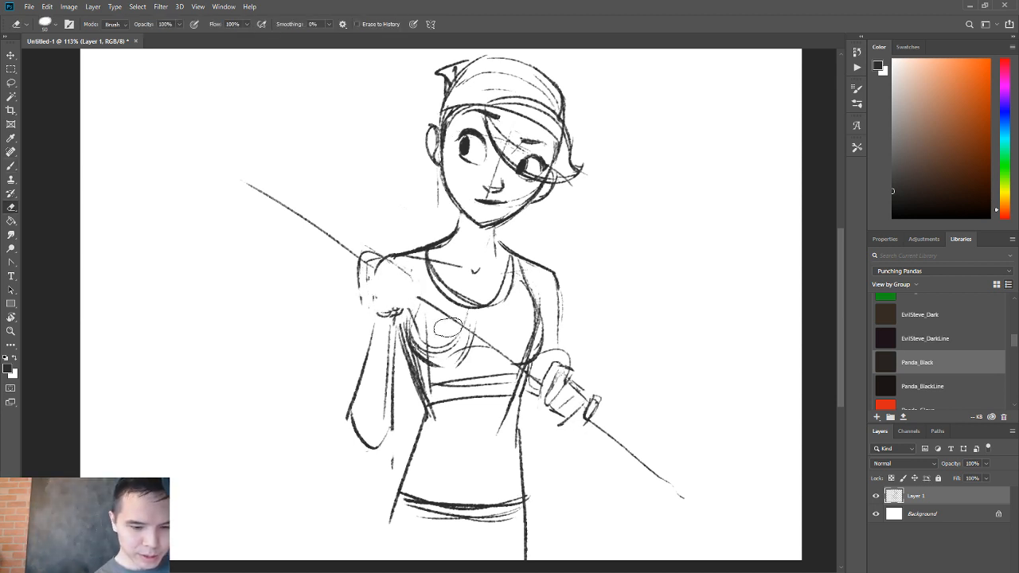
{"action": "left_click_drag", "start_coordinate": [686, 412], "coordinate": [681, 275]}
{"action": "key", "text": "l"}
{"action": "mouse_move", "coordinate": [626, 370]}
{"action": "left_mouse_down"}
{"action": "mouse_move", "coordinate": [776, 396]}
{"action": "mouse_move", "coordinate": [579, 308]}
{"action": "mouse_move", "coordinate": [557, 350]}
{"action": "left_mouse_up"}
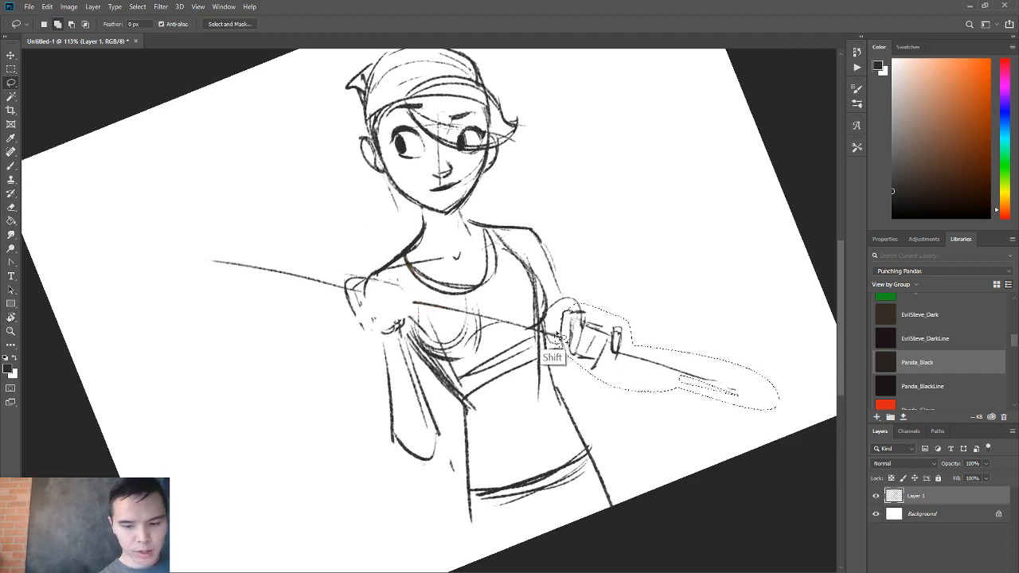
{"action": "mouse_move", "coordinate": [402, 303]}
{"action": "left_mouse_down"}
{"action": "mouse_move", "coordinate": [535, 327]}
{"action": "mouse_move", "coordinate": [382, 298]}
{"action": "mouse_move", "coordinate": [380, 280]}
{"action": "mouse_move", "coordinate": [347, 335]}
{"action": "mouse_move", "coordinate": [398, 475]}
{"action": "mouse_move", "coordinate": [436, 412]}
{"action": "mouse_move", "coordinate": [358, 267]}
{"action": "mouse_move", "coordinate": [296, 301]}
{"action": "mouse_move", "coordinate": [344, 296]}
{"action": "left_mouse_up"}
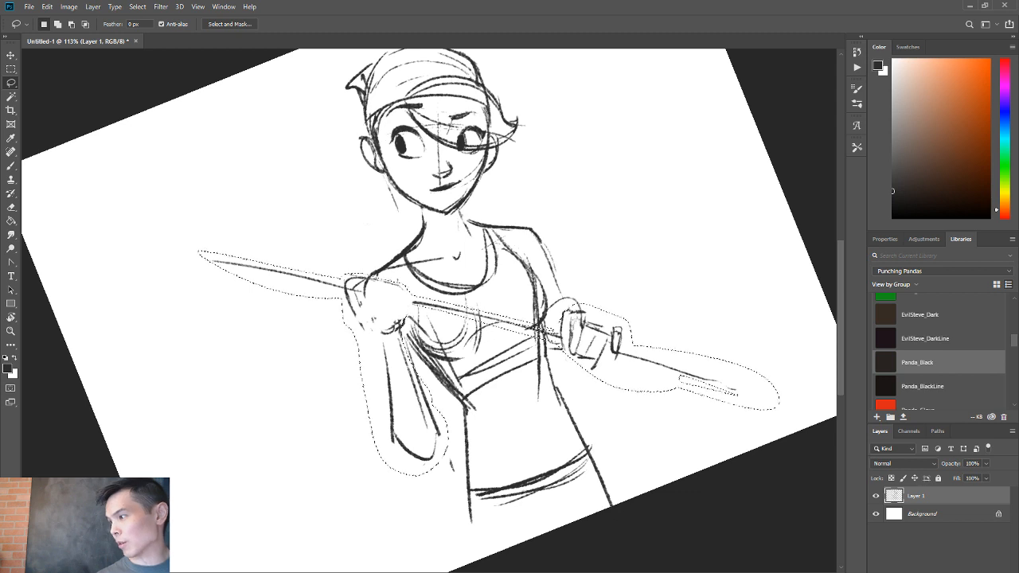
{"action": "key", "text": "alt"}
{"action": "mouse_move", "coordinate": [407, 376]}
{"action": "left_mouse_down"}
{"action": "mouse_move", "coordinate": [427, 527]}
{"action": "mouse_move", "coordinate": [436, 382]}
{"action": "left_mouse_up"}
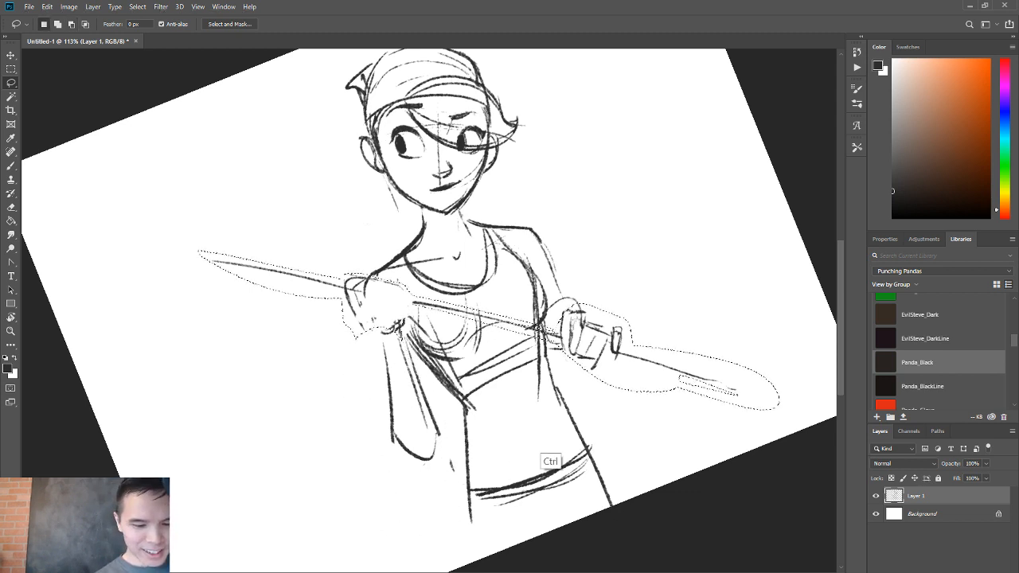
{"action": "key", "text": "ctrl+t"}
{"action": "left_click_drag", "start_coordinate": [490, 328], "coordinate": [485, 320]}
{"action": "left_click_drag", "start_coordinate": [795, 387], "coordinate": [798, 328]}
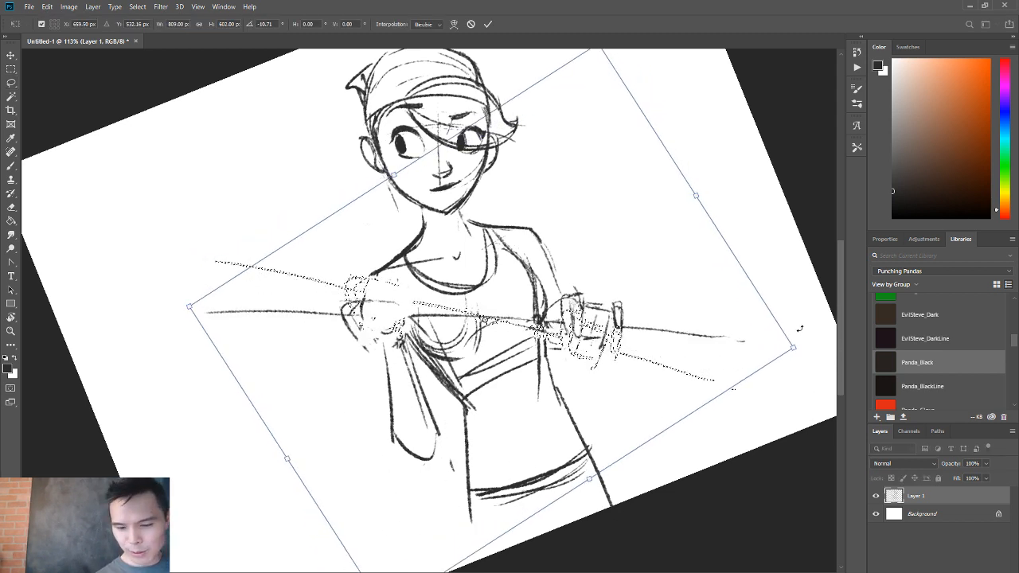
{"action": "mouse_move", "coordinate": [709, 339]}
{"action": "left_mouse_down"}
{"action": "mouse_move", "coordinate": [733, 343]}
{"action": "mouse_move", "coordinate": [716, 341]}
{"action": "left_mouse_up"}
{"action": "left_click_drag", "start_coordinate": [643, 328], "coordinate": [658, 329]}
{"action": "key", "text": "Return"}
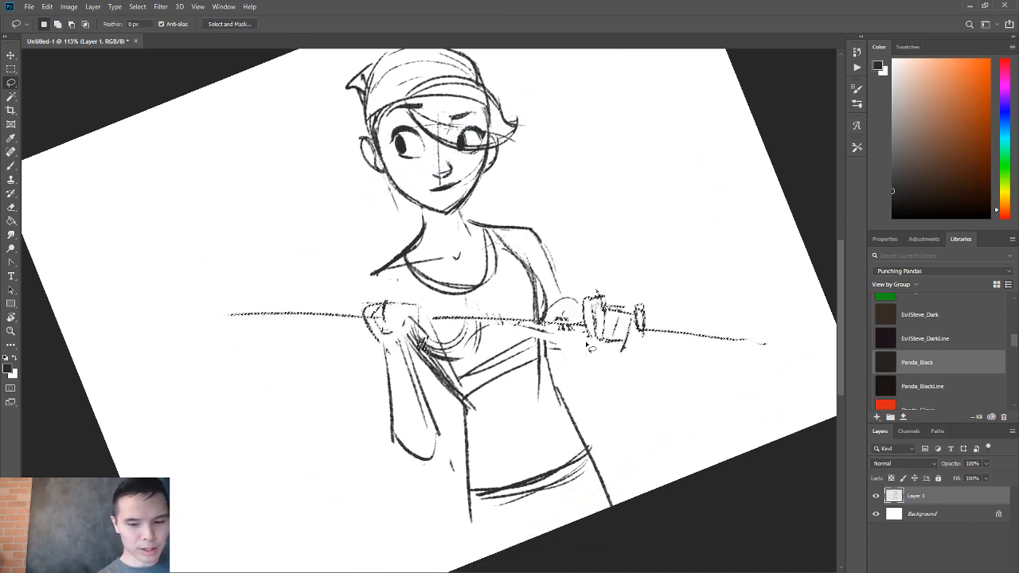
Select the upper fist with its end of the staff, nudge it slightly outward from the body and deselect.
{"action": "mouse_move", "coordinate": [420, 350]}
{"action": "left_mouse_down"}
{"action": "mouse_move", "coordinate": [430, 320]}
{"action": "mouse_move", "coordinate": [244, 296]}
{"action": "mouse_move", "coordinate": [414, 354]}
{"action": "left_mouse_up"}
{"action": "key", "text": "ctrl"}
{"action": "left_click_drag", "start_coordinate": [447, 318], "coordinate": [378, 320]}
{"action": "key", "text": "ctrl+z"}
{"action": "key", "text": "ctrl+d"}
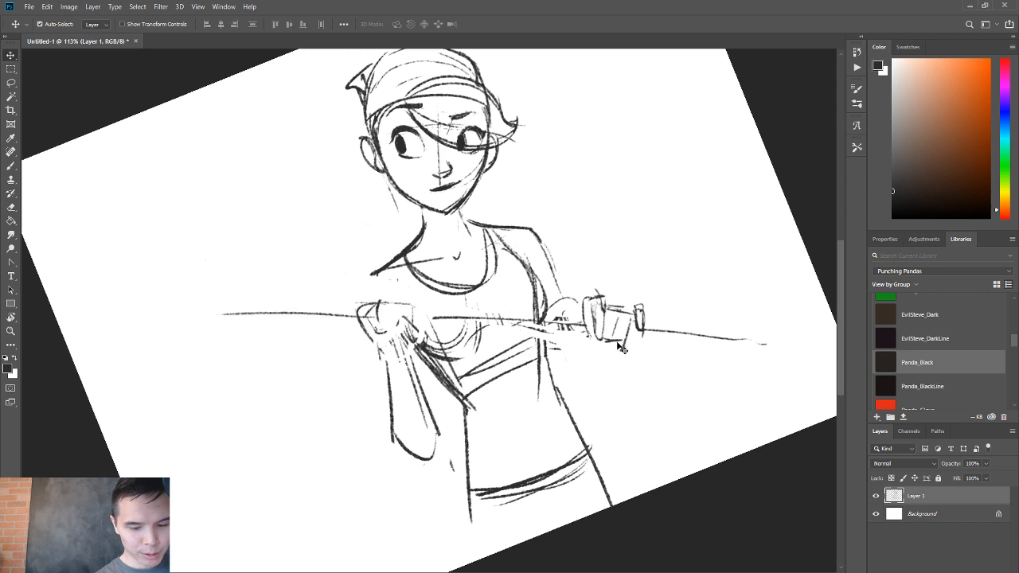
Erase the overlapping lines on the upper fist and redraw its outline with a clear knuckle edge and thumb side.
{"action": "key", "text": "r"}
{"action": "mouse_move", "coordinate": [557, 378]}
{"action": "left_mouse_down"}
{"action": "mouse_move", "coordinate": [509, 475]}
{"action": "mouse_move", "coordinate": [564, 458]}
{"action": "left_mouse_up"}
{"action": "left_click_drag", "start_coordinate": [537, 416], "coordinate": [552, 324]}
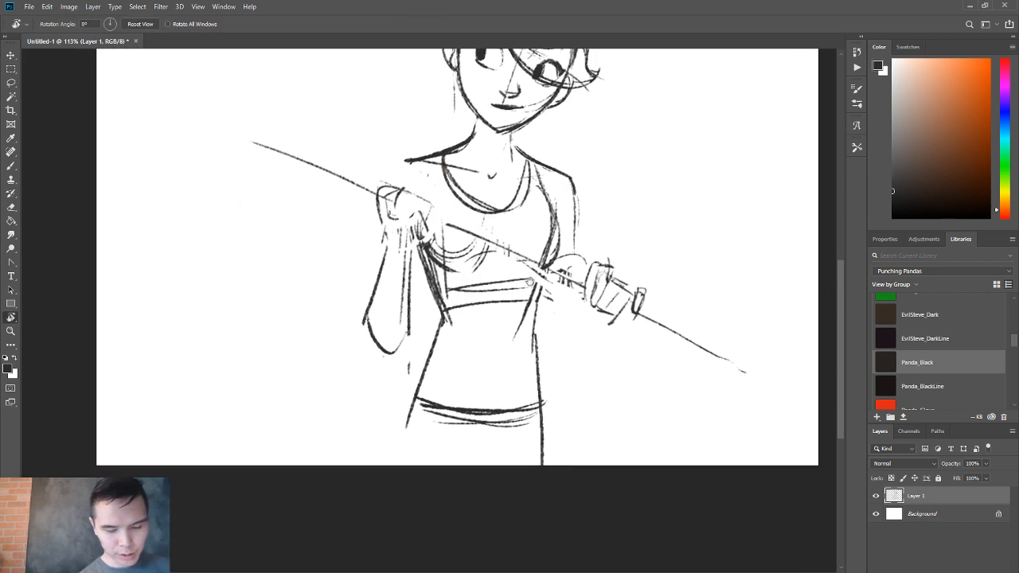
{"action": "key", "text": "b"}
{"action": "mouse_move", "coordinate": [389, 194]}
{"action": "left_mouse_down"}
{"action": "mouse_move", "coordinate": [370, 225]}
{"action": "mouse_move", "coordinate": [377, 237]}
{"action": "mouse_move", "coordinate": [421, 224]}
{"action": "mouse_move", "coordinate": [396, 189]}
{"action": "mouse_move", "coordinate": [379, 243]}
{"action": "mouse_move", "coordinate": [415, 196]}
{"action": "mouse_move", "coordinate": [434, 211]}
{"action": "left_mouse_up"}
{"action": "key", "text": "ctrl+z"}
{"action": "key", "text": "e"}
{"action": "key", "text": "b"}
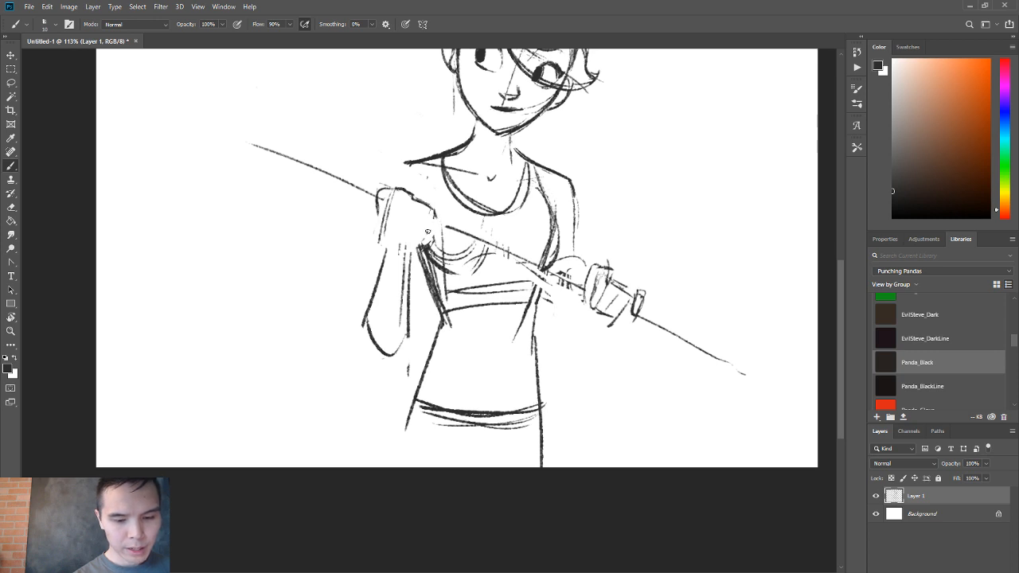
Draw the staff section between the two fists as a thicker shaft with two bold parallel edges.
{"action": "left_click_drag", "start_coordinate": [429, 219], "coordinate": [443, 226]}
{"action": "key", "text": "r"}
{"action": "left_click_drag", "start_coordinate": [611, 257], "coordinate": [583, 171]}
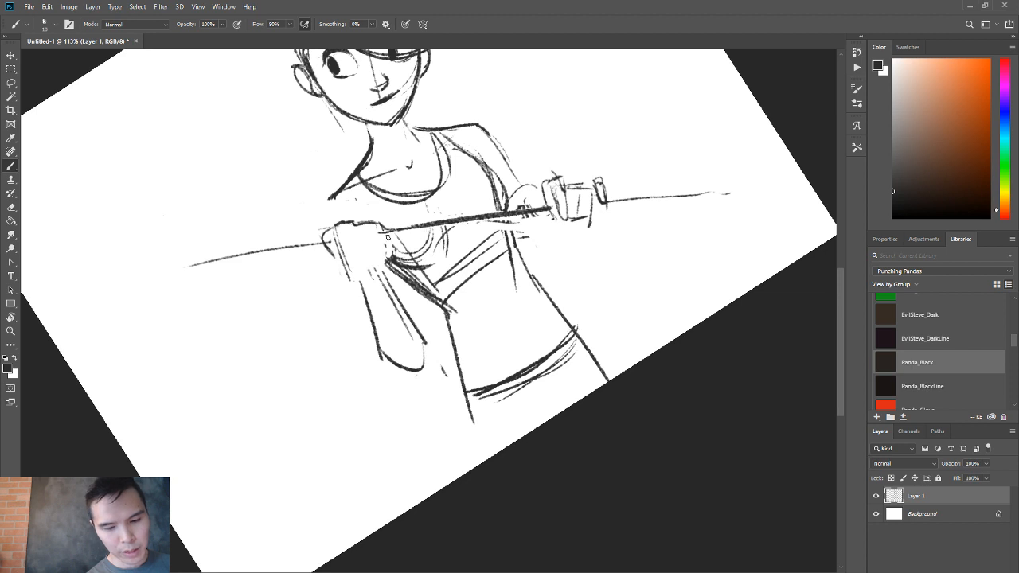
{"action": "left_click_drag", "start_coordinate": [389, 237], "coordinate": [553, 216]}
{"action": "key", "text": "ctrl+z"}
{"action": "left_click_drag", "start_coordinate": [387, 241], "coordinate": [555, 214]}
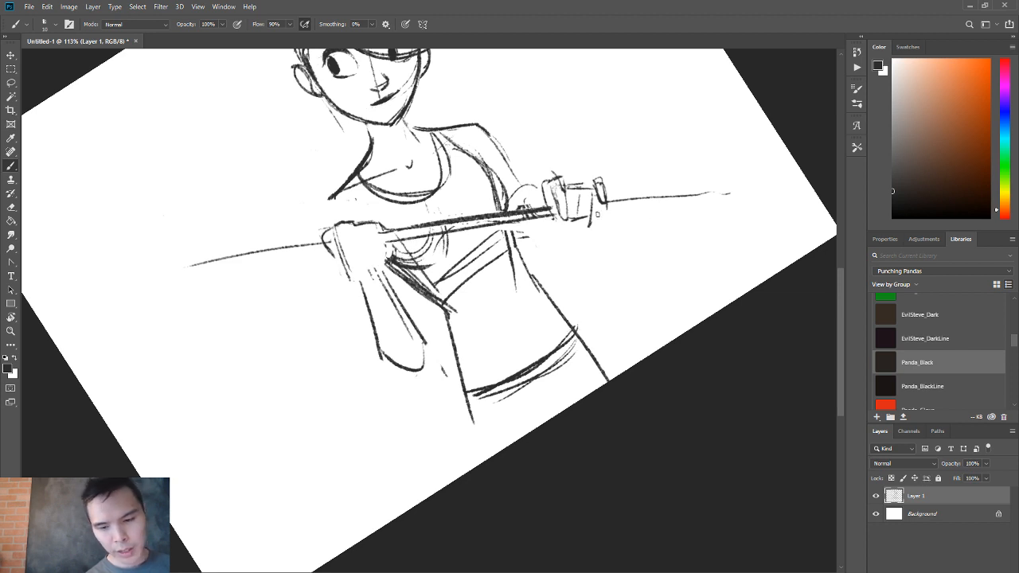
Draw two straight parallel edges along the full length of the staff, extending past both hands.
{"action": "left_click", "coordinate": [748, 203]}
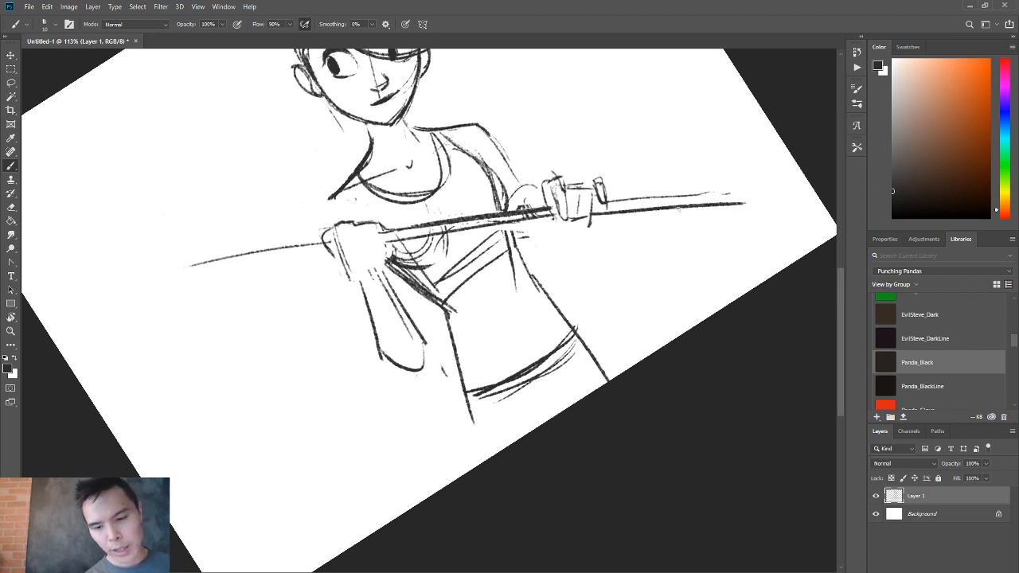
{"action": "left_click", "coordinate": [173, 283], "text": "shift"}
{"action": "left_click", "coordinate": [174, 268]}
{"action": "left_click", "coordinate": [750, 190], "text": "shift"}
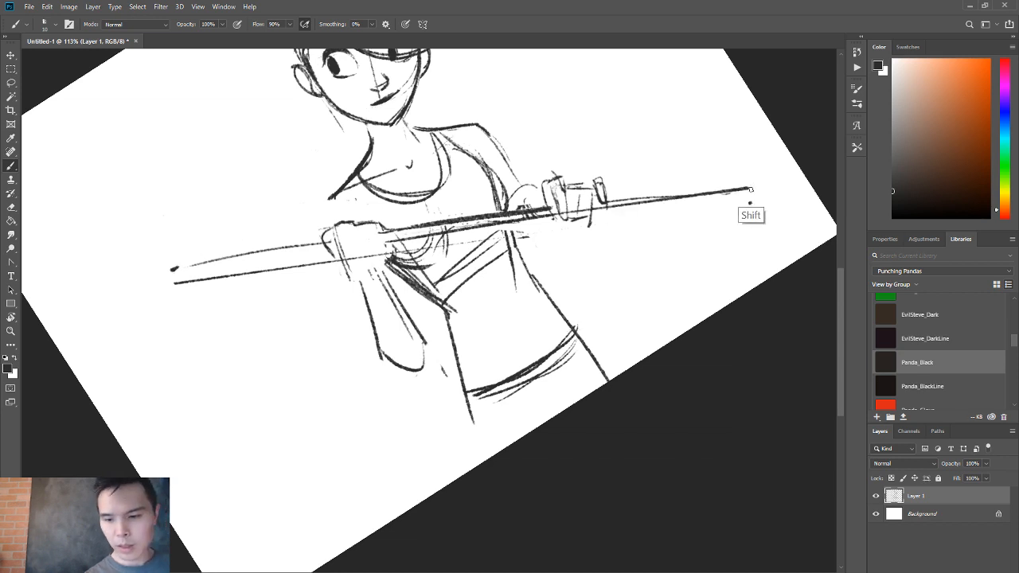
{"action": "left_click", "coordinate": [750, 204]}
{"action": "left_click", "coordinate": [175, 281], "text": "shift"}
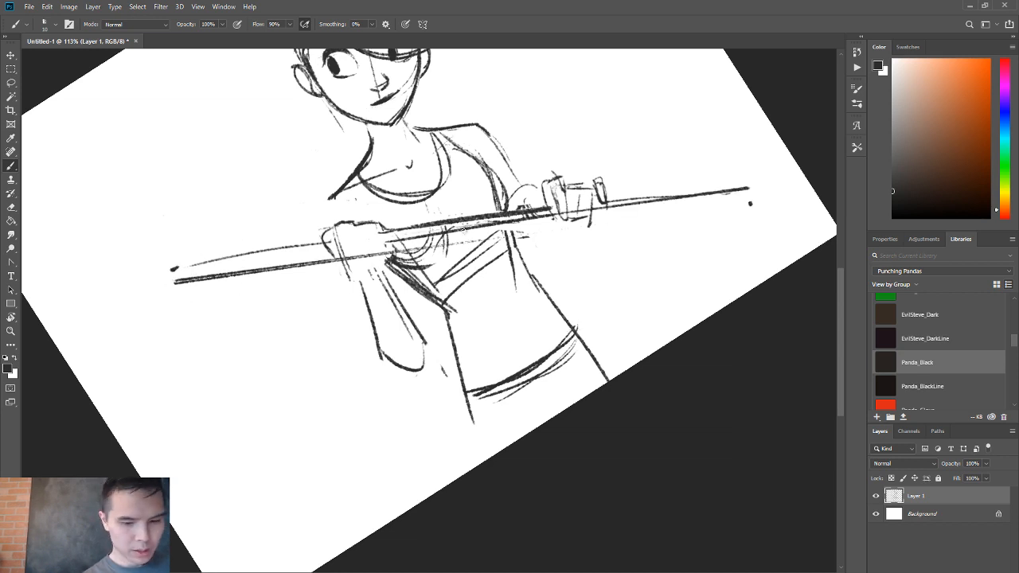
{"action": "left_click", "coordinate": [750, 202], "text": "shift"}
{"action": "key", "text": "r"}
{"action": "left_click_drag", "start_coordinate": [750, 203], "coordinate": [605, 347]}
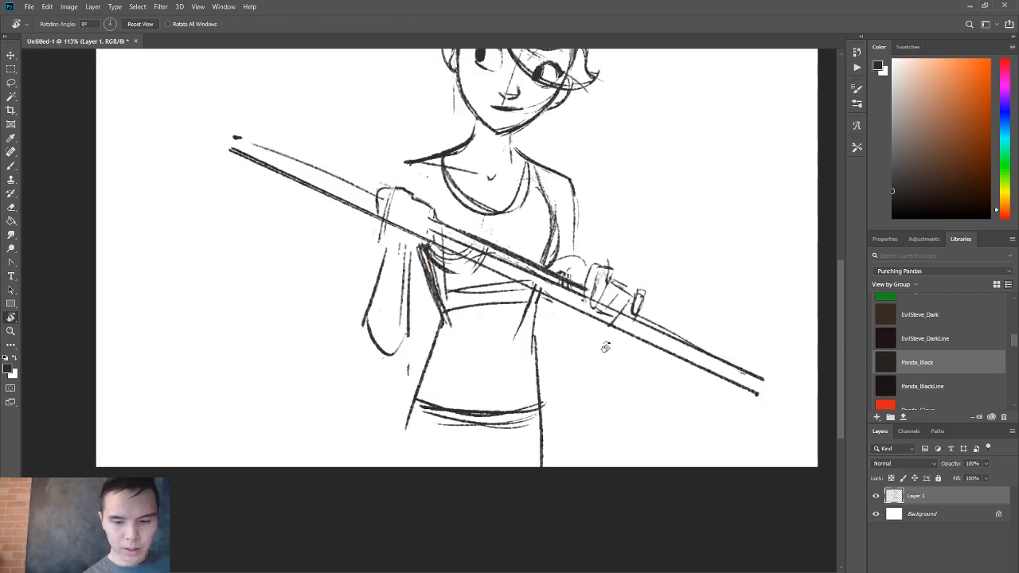
Straighten the staff's upper edge beyond the upper fist and draw a round ring around the shaft there.
{"action": "key", "text": "e"}
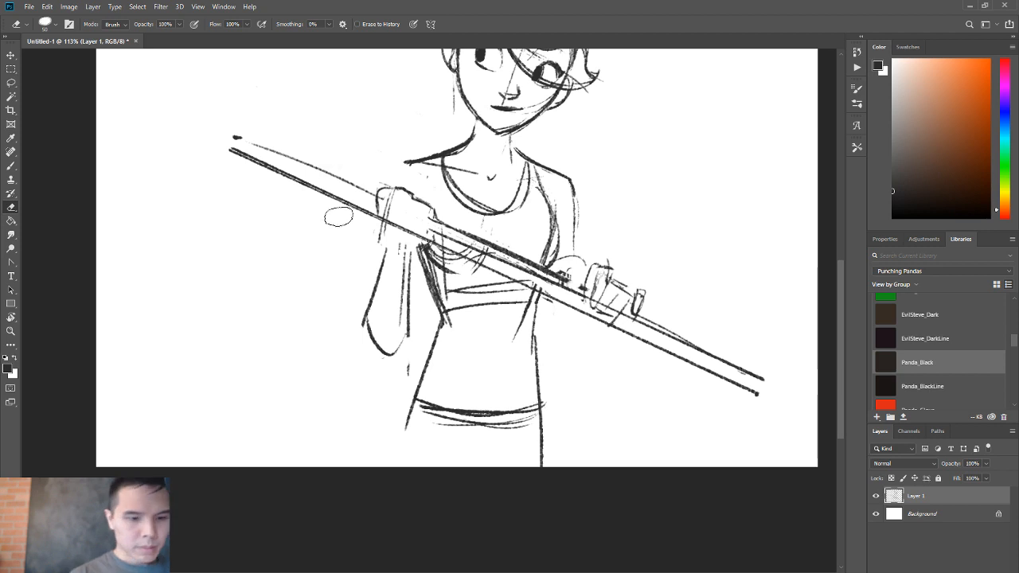
{"action": "key", "text": "b"}
{"action": "key", "text": "r"}
{"action": "left_click_drag", "start_coordinate": [690, 231], "coordinate": [657, 110]}
{"action": "key", "text": "b"}
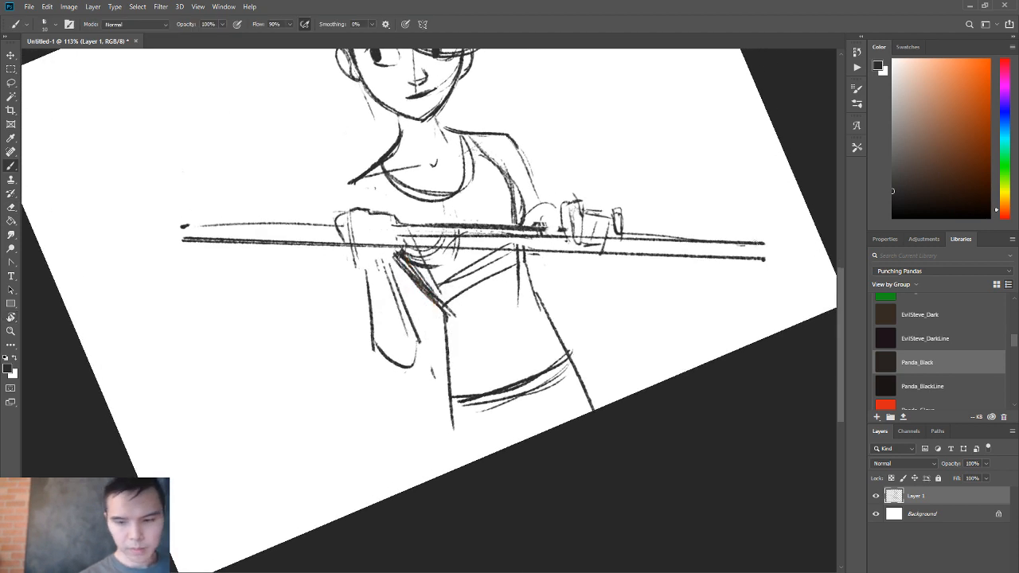
{"action": "left_click", "coordinate": [184, 226], "text": "shift"}
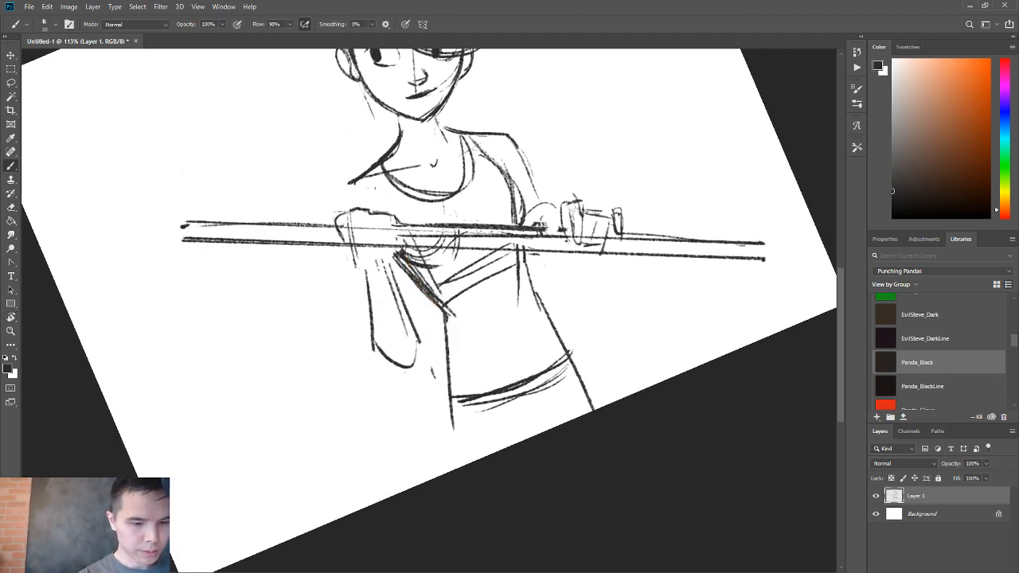
{"action": "mouse_move", "coordinate": [294, 223]}
{"action": "left_mouse_down"}
{"action": "mouse_move", "coordinate": [298, 248]}
{"action": "mouse_move", "coordinate": [273, 240]}
{"action": "mouse_move", "coordinate": [288, 215]}
{"action": "left_mouse_up"}
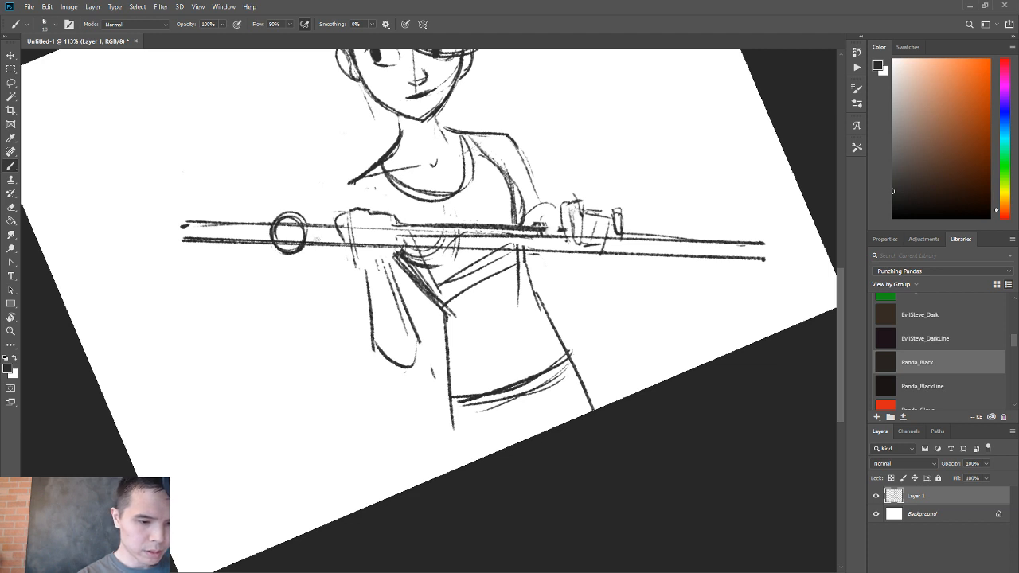
Redraw the staff's lower edge so the shaft tapers past the lower hand, erasing the old edge and closing the tip.
{"action": "left_click", "coordinate": [763, 255]}
{"action": "left_click", "coordinate": [185, 233], "text": "shift"}
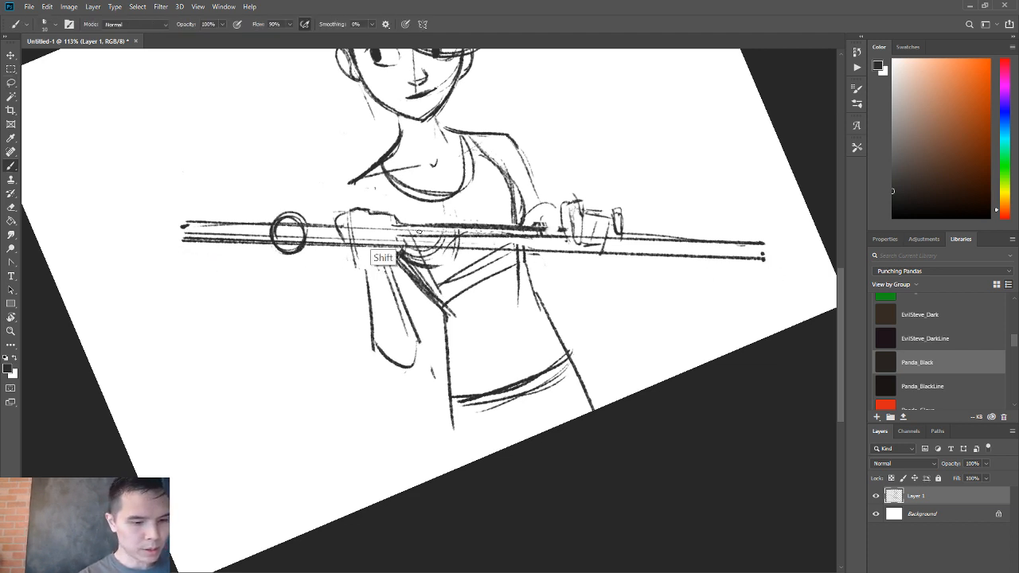
{"action": "left_click", "coordinate": [762, 253], "text": "shift"}
{"action": "key", "text": "e"}
{"action": "mouse_move", "coordinate": [682, 263]}
{"action": "left_mouse_down"}
{"action": "mouse_move", "coordinate": [517, 252]}
{"action": "mouse_move", "coordinate": [603, 241]}
{"action": "left_mouse_up"}
{"action": "key", "text": "b"}
{"action": "left_click_drag", "start_coordinate": [520, 243], "coordinate": [757, 249]}
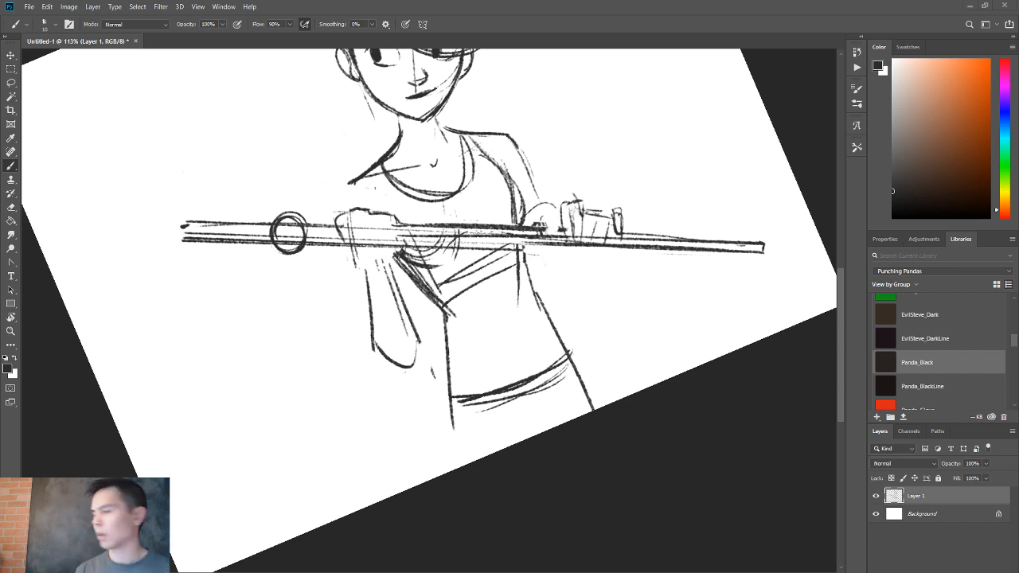
Erase the old lower shaft edge around the ring and darken the ring's outline.
{"action": "key", "text": "e"}
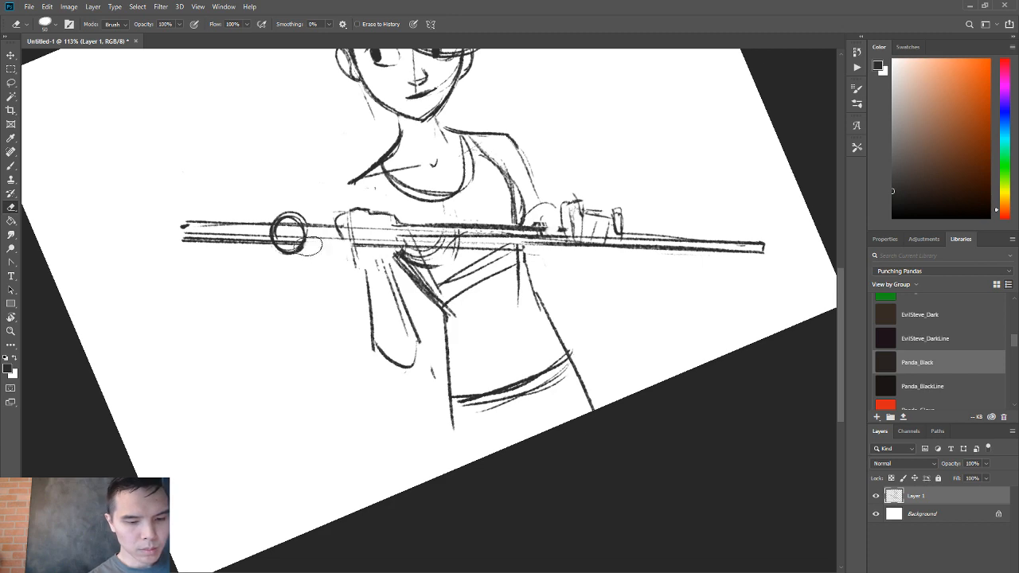
{"action": "left_click_drag", "start_coordinate": [273, 246], "coordinate": [156, 247]}
{"action": "key", "text": "b"}
{"action": "mouse_move", "coordinate": [290, 215]}
{"action": "left_mouse_down"}
{"action": "mouse_move", "coordinate": [273, 243]}
{"action": "mouse_move", "coordinate": [284, 250]}
{"action": "left_mouse_up"}
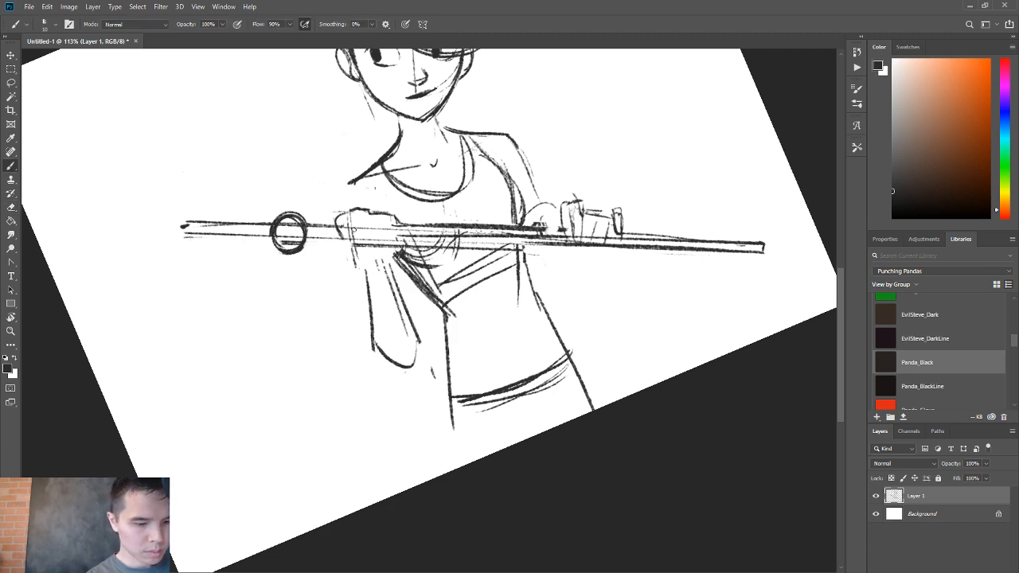
Draw a large two-pronged fork head beyond the ring, with a rounded base, double-lined prongs and flat tips.
{"action": "key", "text": "r"}
{"action": "mouse_move", "coordinate": [625, 271]}
{"action": "left_mouse_down"}
{"action": "mouse_move", "coordinate": [537, 405]}
{"action": "mouse_move", "coordinate": [435, 449]}
{"action": "left_mouse_up"}
{"action": "key", "text": "b"}
{"action": "mouse_move", "coordinate": [521, 171]}
{"action": "left_mouse_down"}
{"action": "mouse_move", "coordinate": [455, 256]}
{"action": "mouse_move", "coordinate": [447, 283]}
{"action": "mouse_move", "coordinate": [480, 274]}
{"action": "mouse_move", "coordinate": [449, 277]}
{"action": "left_mouse_up"}
{"action": "key", "text": "e"}
{"action": "key", "text": "b"}
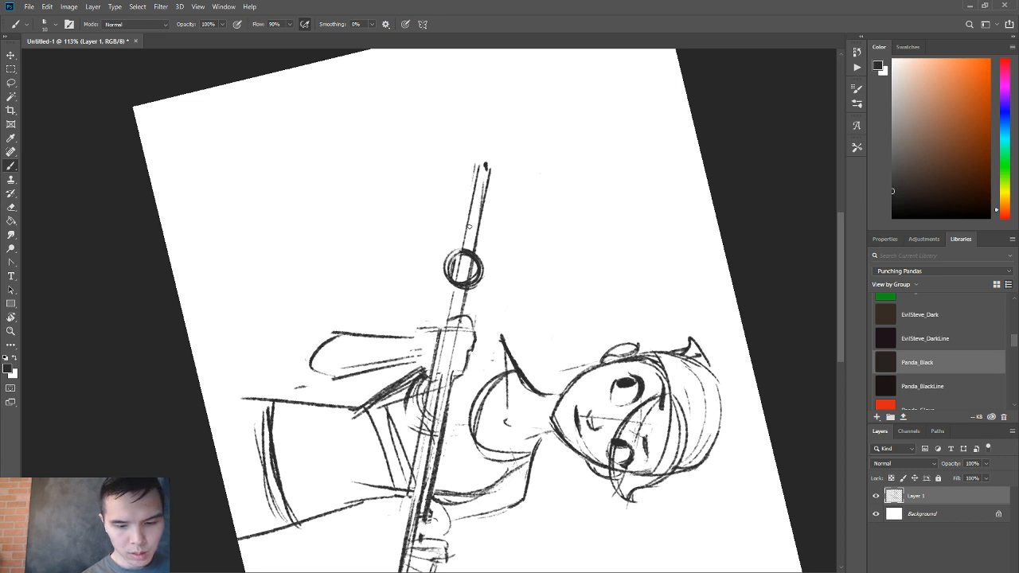
{"action": "left_click_drag", "start_coordinate": [464, 228], "coordinate": [482, 231]}
{"action": "mouse_move", "coordinate": [471, 70]}
{"action": "left_mouse_down"}
{"action": "mouse_move", "coordinate": [457, 144]}
{"action": "mouse_move", "coordinate": [467, 222]}
{"action": "mouse_move", "coordinate": [453, 209]}
{"action": "mouse_move", "coordinate": [506, 238]}
{"action": "left_mouse_up"}
{"action": "left_click_drag", "start_coordinate": [532, 74], "coordinate": [489, 251]}
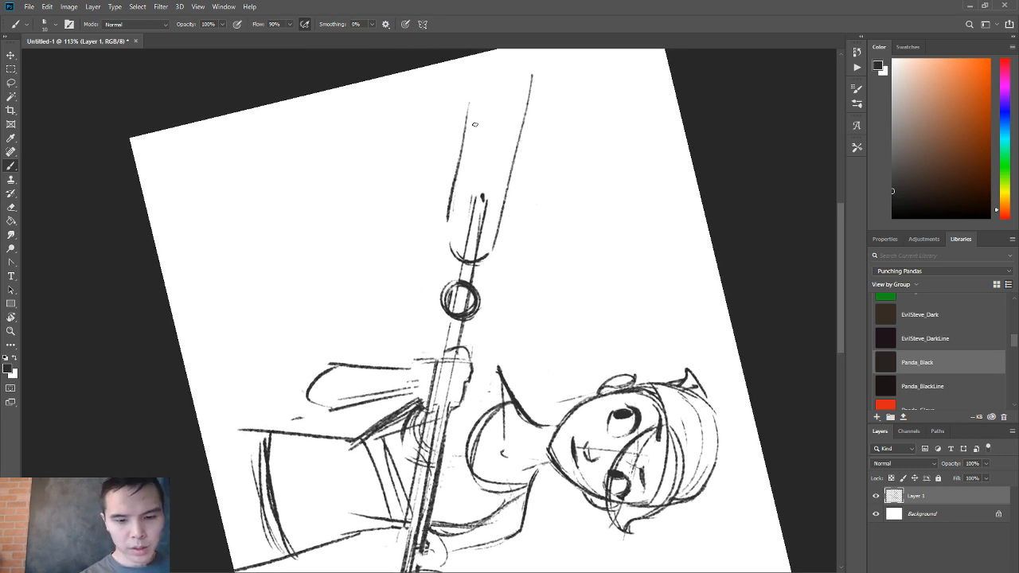
{"action": "mouse_move", "coordinate": [483, 69]}
{"action": "left_mouse_down"}
{"action": "mouse_move", "coordinate": [459, 239]}
{"action": "mouse_move", "coordinate": [468, 246]}
{"action": "left_mouse_up"}
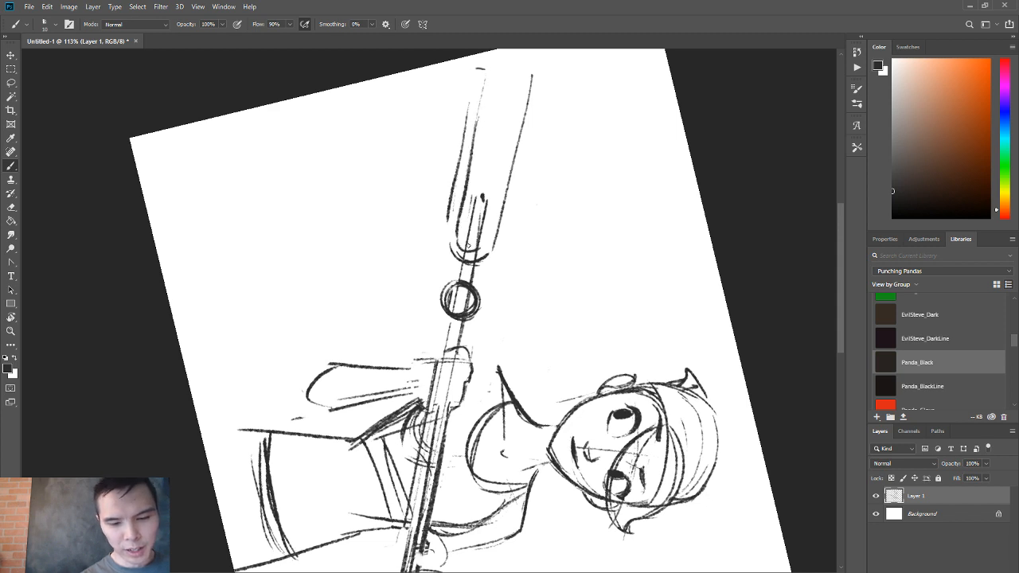
{"action": "left_click_drag", "start_coordinate": [522, 85], "coordinate": [485, 247]}
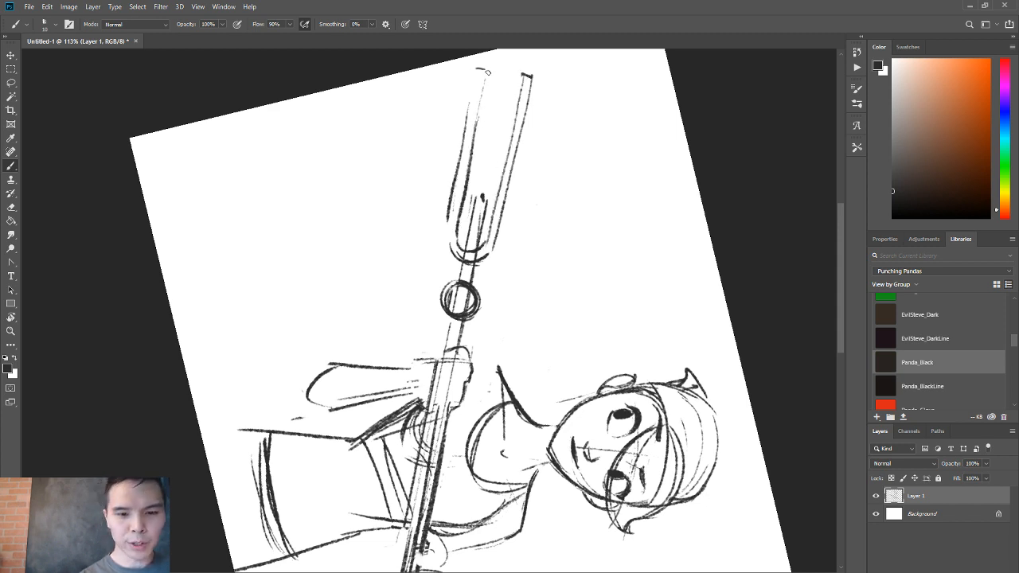
{"action": "mouse_move", "coordinate": [477, 112]}
{"action": "left_mouse_down"}
{"action": "mouse_move", "coordinate": [479, 70]}
{"action": "mouse_move", "coordinate": [447, 223]}
{"action": "mouse_move", "coordinate": [464, 242]}
{"action": "mouse_move", "coordinate": [485, 240]}
{"action": "mouse_move", "coordinate": [482, 196]}
{"action": "left_mouse_up"}
Erase the fork's inner base curve and redraw the prong nearer the head with thicker inner and outer edges.
{"action": "key", "text": "e"}
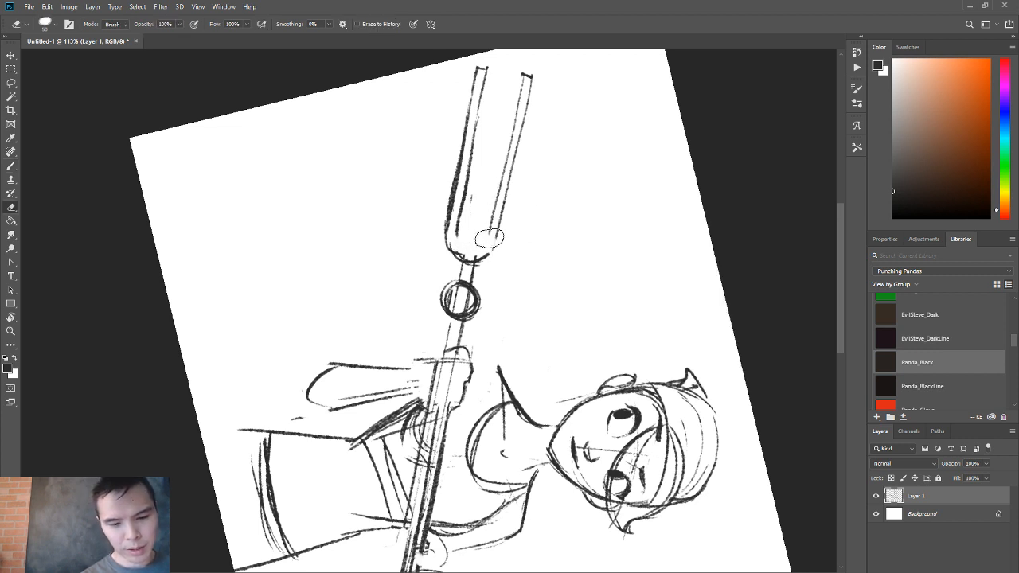
{"action": "mouse_move", "coordinate": [489, 236]}
{"action": "left_mouse_down"}
{"action": "mouse_move", "coordinate": [520, 86]}
{"action": "mouse_move", "coordinate": [497, 196]}
{"action": "left_mouse_up"}
{"action": "key", "text": "b"}
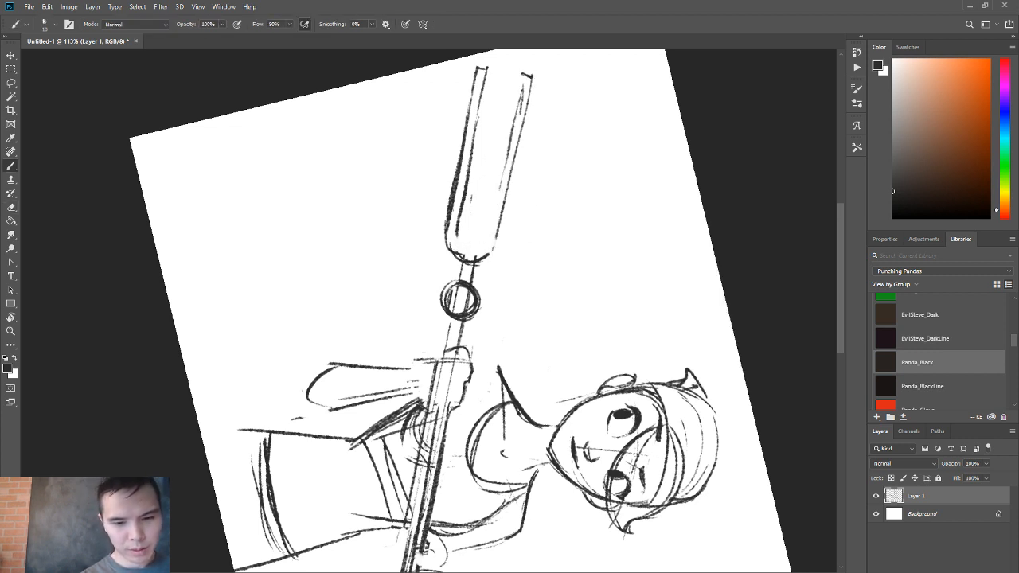
{"action": "left_click_drag", "start_coordinate": [522, 112], "coordinate": [486, 251]}
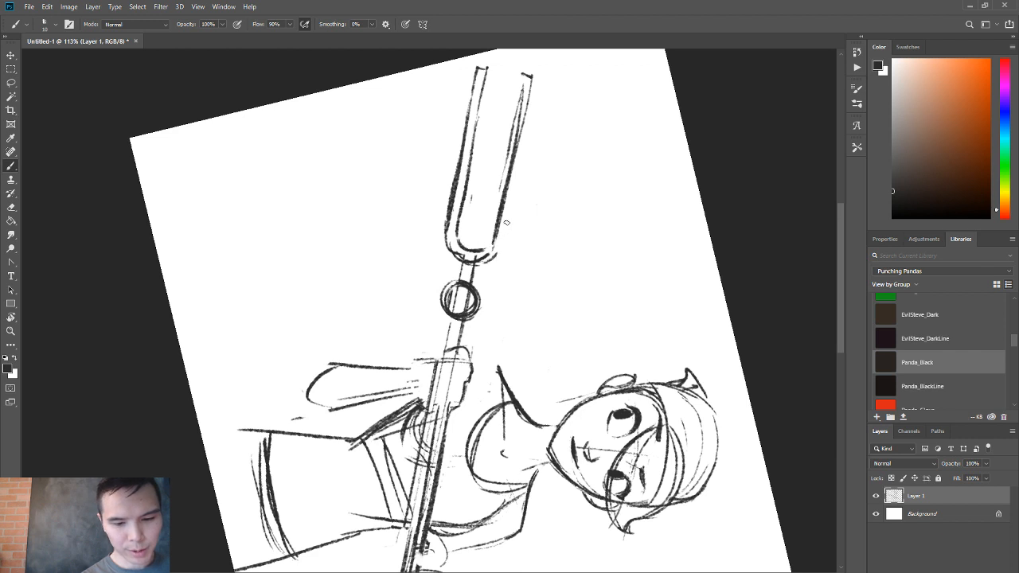
{"action": "left_click_drag", "start_coordinate": [510, 194], "coordinate": [500, 241]}
{"action": "mouse_move", "coordinate": [531, 85]}
{"action": "left_mouse_down"}
{"action": "mouse_move", "coordinate": [502, 231]}
{"action": "mouse_move", "coordinate": [503, 176]}
{"action": "mouse_move", "coordinate": [489, 258]}
{"action": "left_mouse_up"}
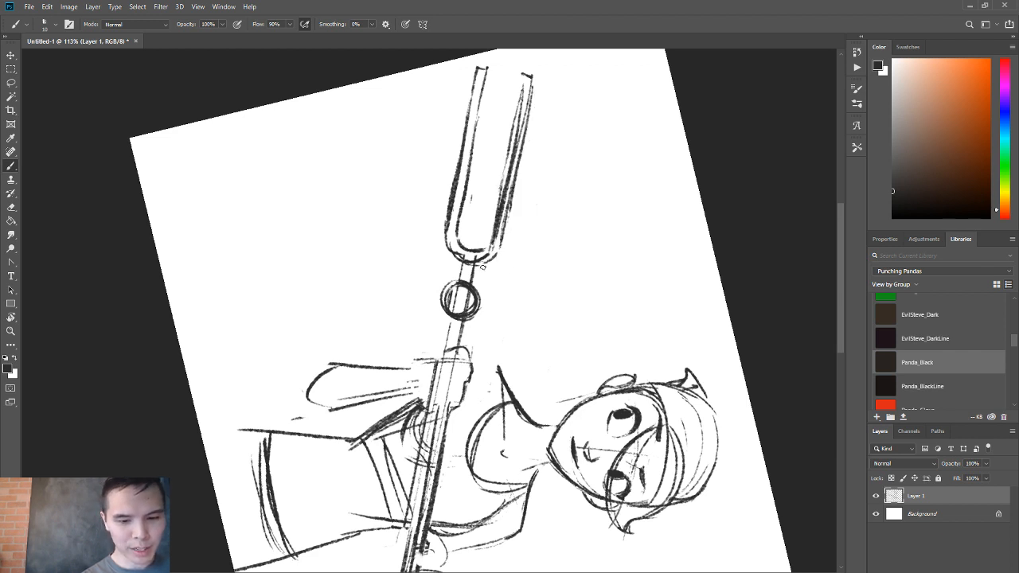
Select the fork head of the staff, scale it up slightly away from the ring and deselect.
{"action": "key", "text": "r"}
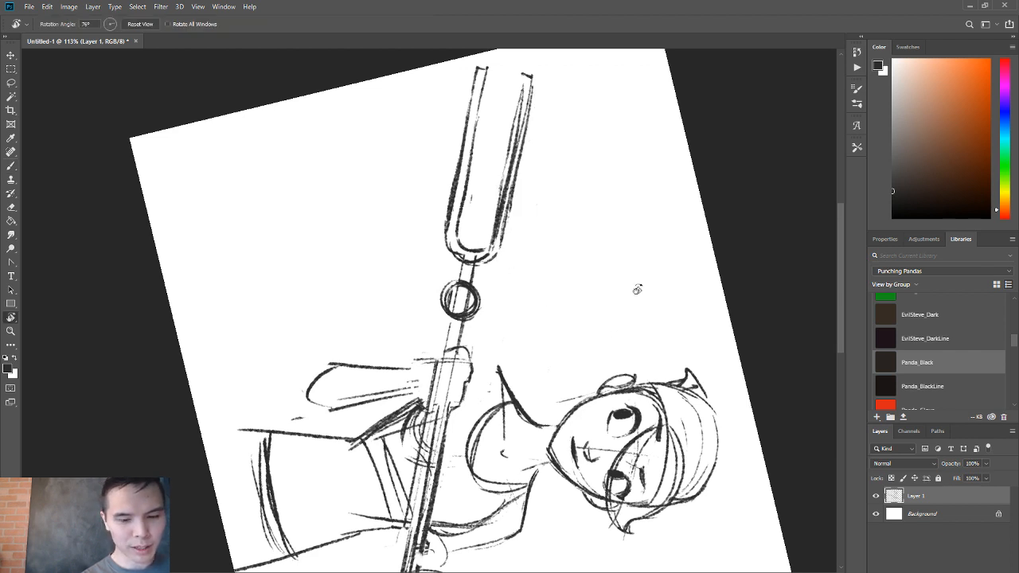
{"action": "key", "text": "Escape"}
{"action": "key", "text": "l"}
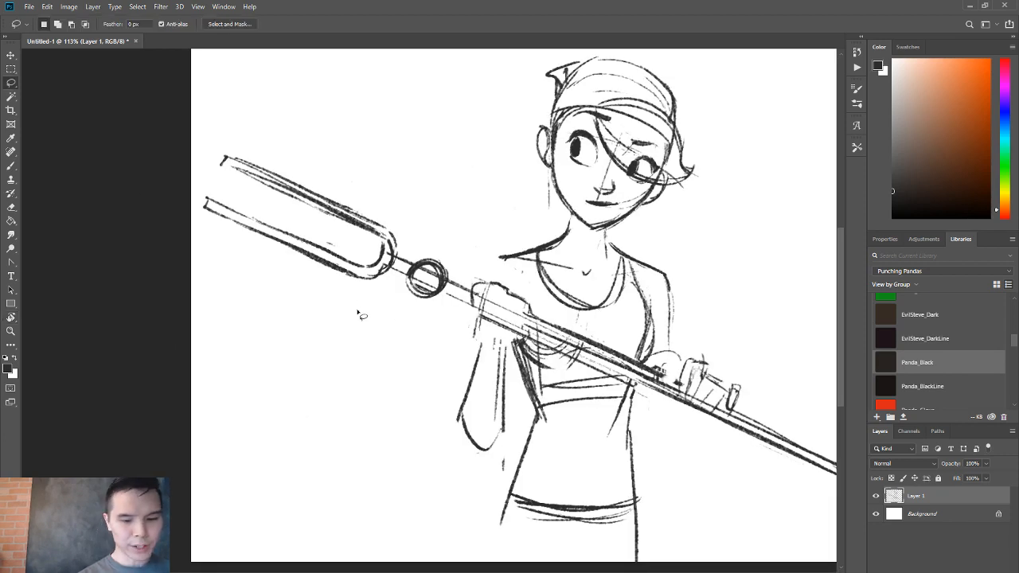
{"action": "mouse_move", "coordinate": [358, 312]}
{"action": "left_mouse_down"}
{"action": "mouse_move", "coordinate": [328, 154]}
{"action": "mouse_move", "coordinate": [362, 302]}
{"action": "left_mouse_up"}
{"action": "key", "text": "ctrl+t"}
{"action": "left_click_drag", "start_coordinate": [194, 118], "coordinate": [182, 112]}
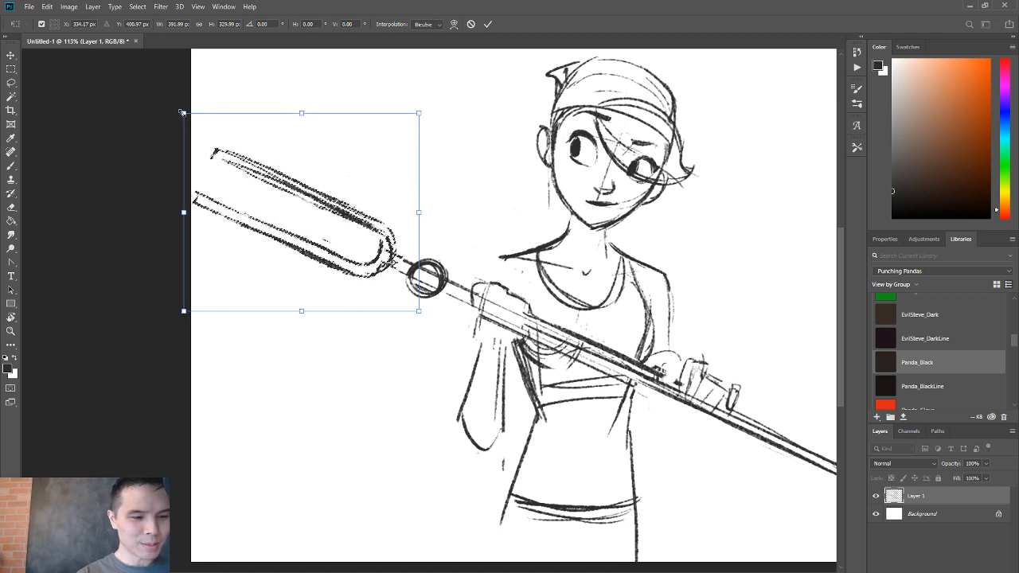
{"action": "key", "text": "Return"}
{"action": "key", "text": "ctrl+d"}
Draw the tank top's armhole edge on the bent-arm side and darken the shoulder outline down toward the gripping hand.
{"action": "left_click_drag", "start_coordinate": [510, 258], "coordinate": [491, 282]}
{"action": "left_click_drag", "start_coordinate": [549, 320], "coordinate": [506, 246]}
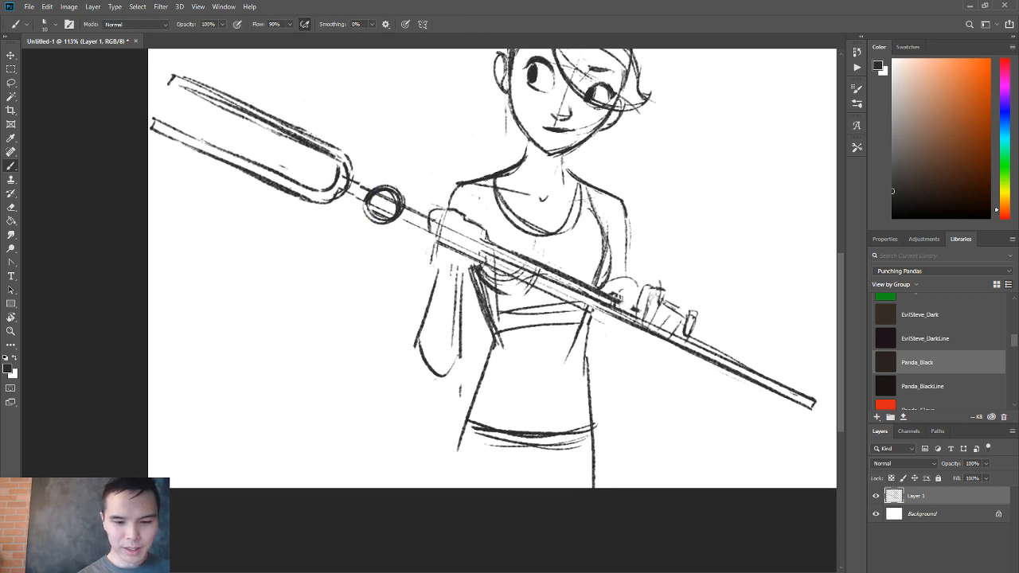
{"action": "key", "text": "ctrl+z"}
{"action": "mouse_move", "coordinate": [490, 179]}
{"action": "left_mouse_down"}
{"action": "mouse_move", "coordinate": [492, 222]}
{"action": "mouse_move", "coordinate": [534, 231]}
{"action": "left_mouse_up"}
{"action": "key", "text": "ctrl+z"}
{"action": "key", "text": "e"}
{"action": "key", "text": "b"}
{"action": "left_click_drag", "start_coordinate": [503, 190], "coordinate": [547, 232]}
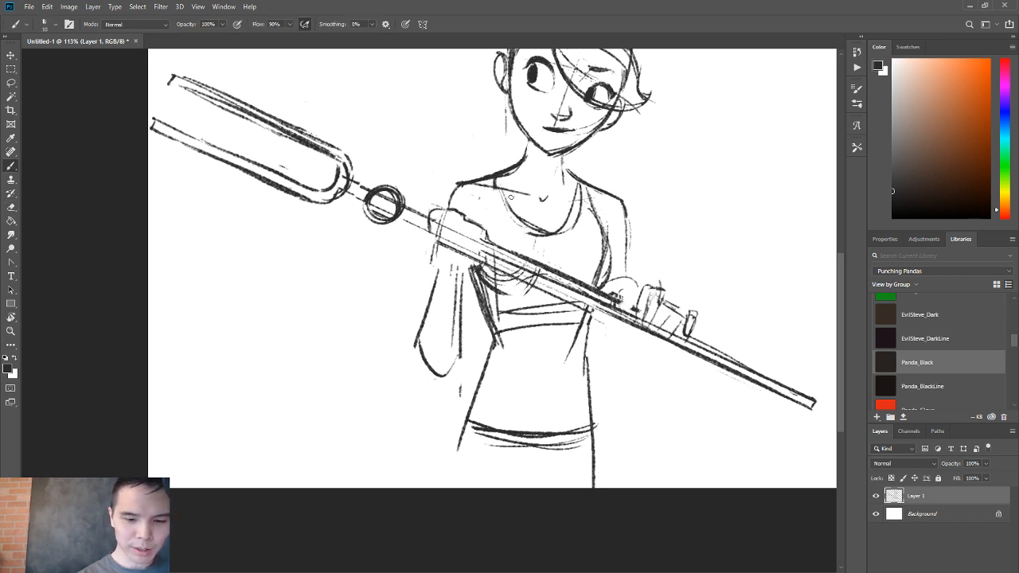
{"action": "left_click_drag", "start_coordinate": [492, 191], "coordinate": [489, 246]}
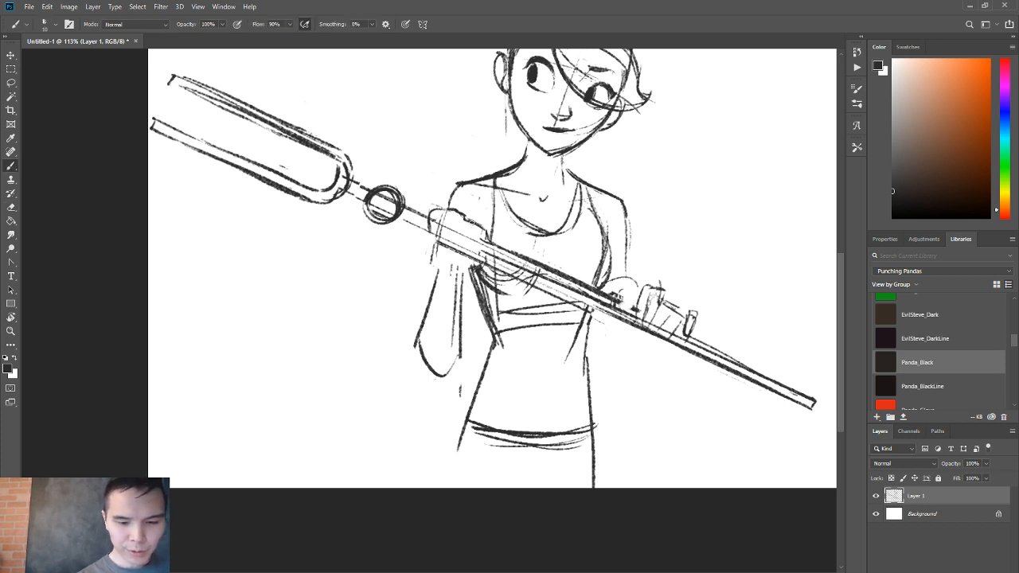
{"action": "left_click_drag", "start_coordinate": [459, 183], "coordinate": [442, 209]}
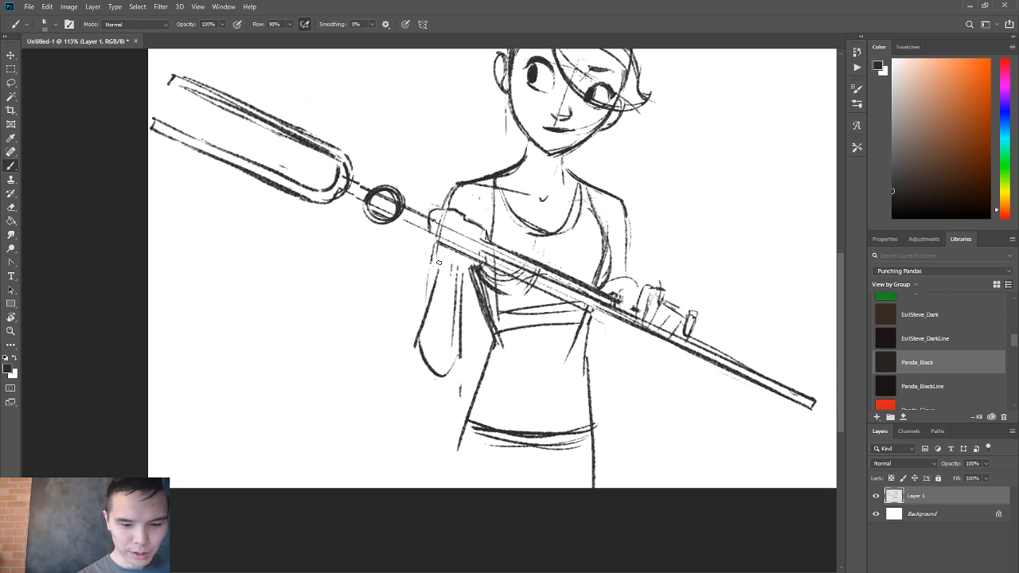
Erase the old forearm below the upper gripping hand and sketch a shorter outer contour curving down to the elbow.
{"action": "key", "text": "e"}
{"action": "mouse_move", "coordinate": [432, 288]}
{"action": "left_mouse_down"}
{"action": "mouse_move", "coordinate": [427, 334]}
{"action": "mouse_move", "coordinate": [449, 349]}
{"action": "mouse_move", "coordinate": [456, 284]}
{"action": "mouse_move", "coordinate": [423, 384]}
{"action": "left_mouse_up"}
{"action": "key", "text": "b"}
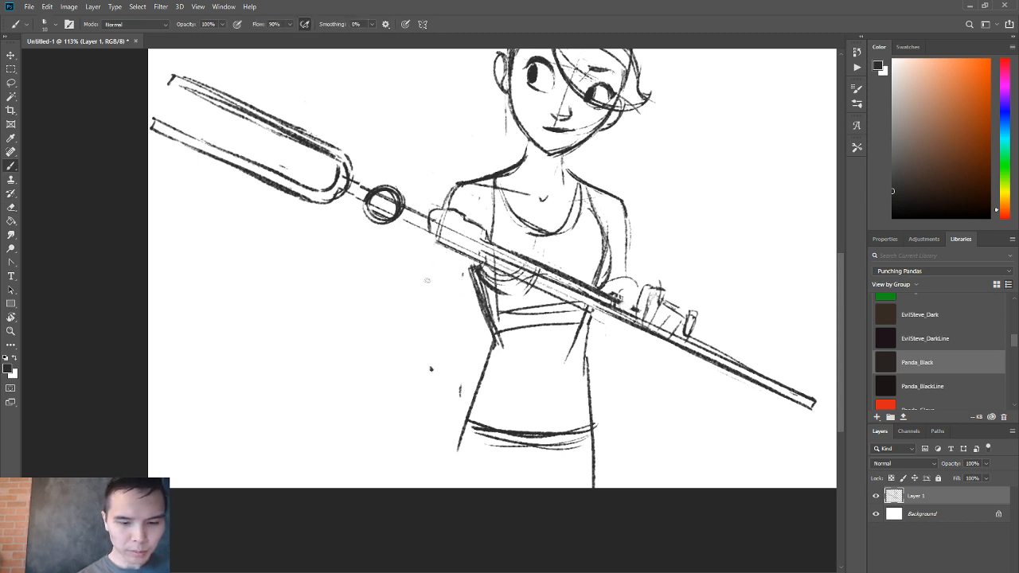
{"action": "left_click_drag", "start_coordinate": [444, 251], "coordinate": [422, 326]}
{"action": "left_click_drag", "start_coordinate": [434, 285], "coordinate": [448, 342]}
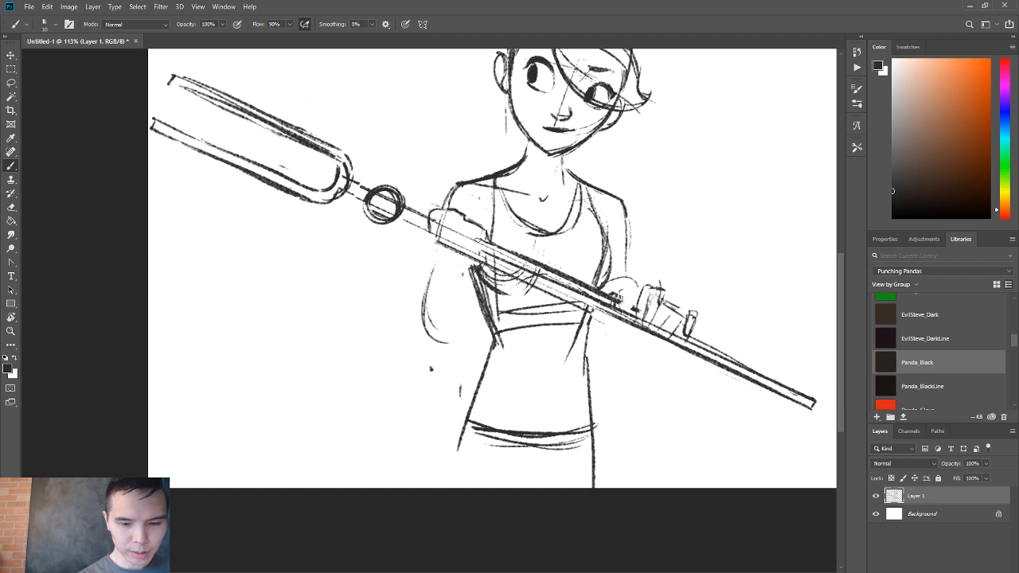
{"action": "left_click_drag", "start_coordinate": [431, 248], "coordinate": [436, 311]}
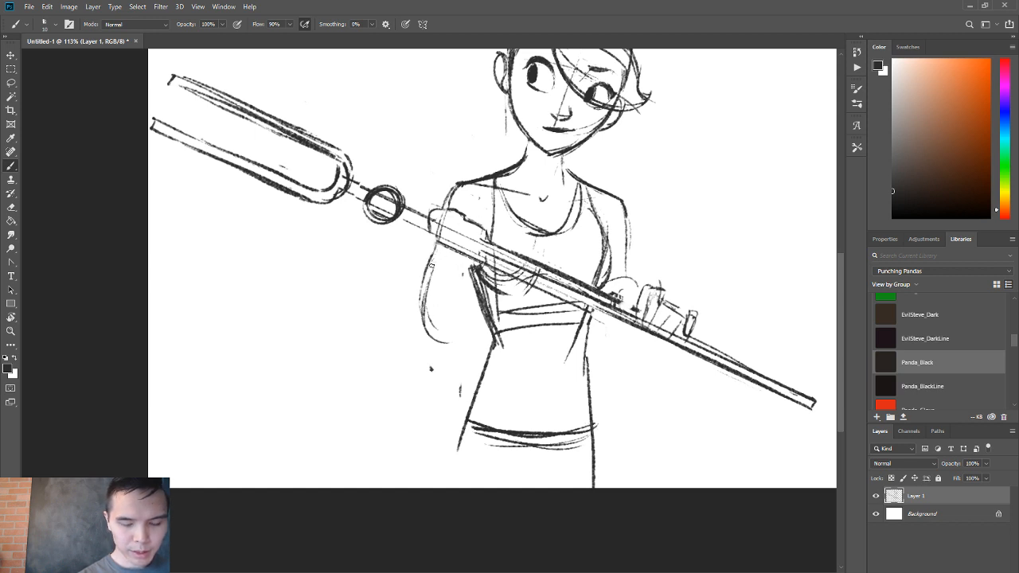
Widen and thicken the new forearm's outer contour and add its inner line below the staff.
{"action": "left_click_drag", "start_coordinate": [438, 245], "coordinate": [426, 325]}
{"action": "mouse_move", "coordinate": [426, 275]}
{"action": "left_mouse_down"}
{"action": "mouse_move", "coordinate": [448, 322]}
{"action": "mouse_move", "coordinate": [454, 316]}
{"action": "left_mouse_up"}
{"action": "mouse_move", "coordinate": [460, 254]}
{"action": "left_mouse_down"}
{"action": "mouse_move", "coordinate": [456, 306]}
{"action": "mouse_move", "coordinate": [433, 330]}
{"action": "mouse_move", "coordinate": [456, 291]}
{"action": "mouse_move", "coordinate": [429, 332]}
{"action": "left_mouse_up"}
{"action": "key", "text": "e"}
{"action": "key", "text": "b"}
{"action": "left_click_drag", "start_coordinate": [462, 261], "coordinate": [456, 312]}
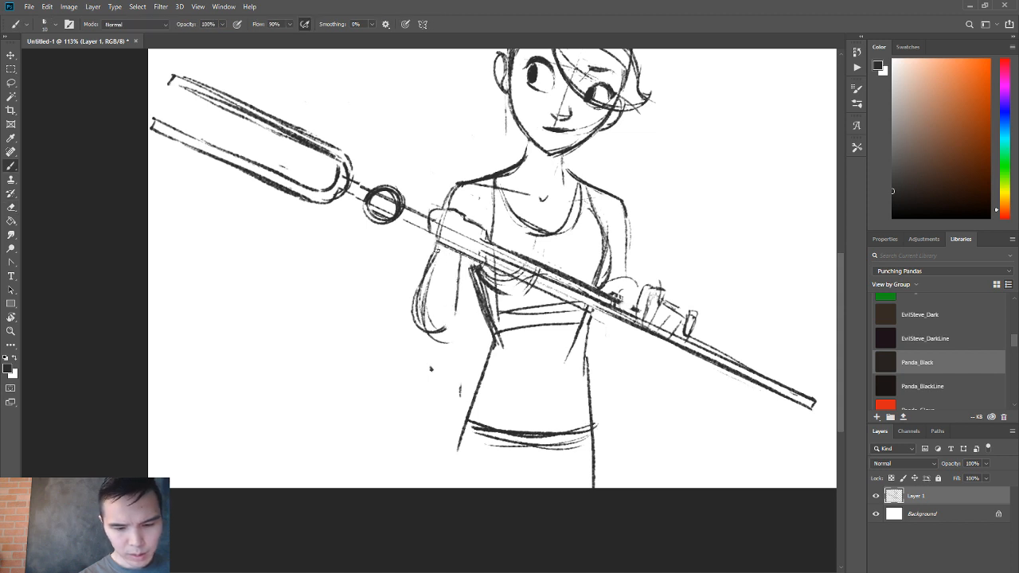
{"action": "left_click_drag", "start_coordinate": [436, 250], "coordinate": [409, 320]}
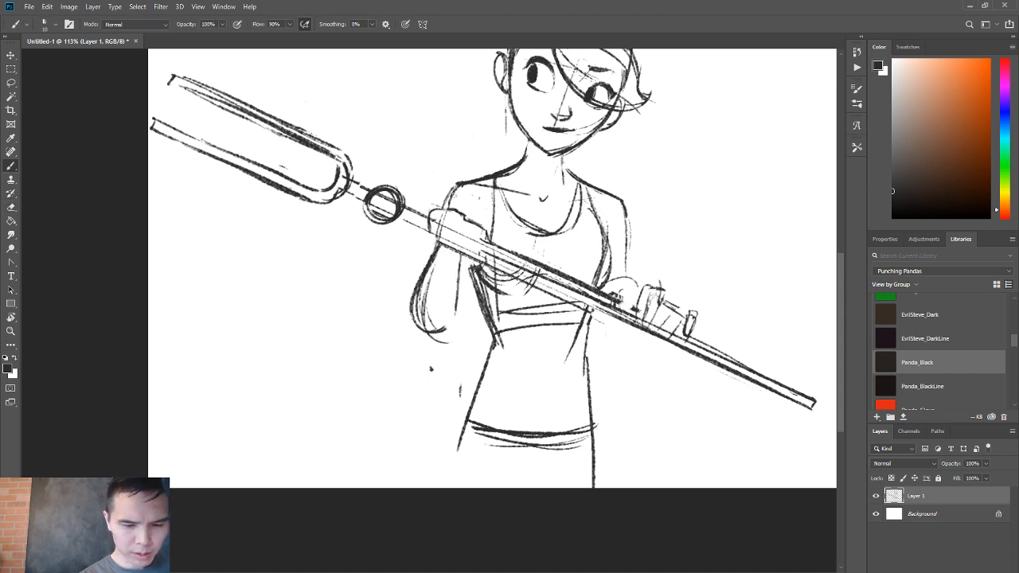
Try a continuous sweep from the shoulder into the forearm's outer contour and undo the strokes.
{"action": "left_click_drag", "start_coordinate": [441, 211], "coordinate": [408, 293]}
{"action": "key", "text": "e"}
{"action": "key", "text": "b"}
{"action": "left_click_drag", "start_coordinate": [456, 187], "coordinate": [421, 275]}
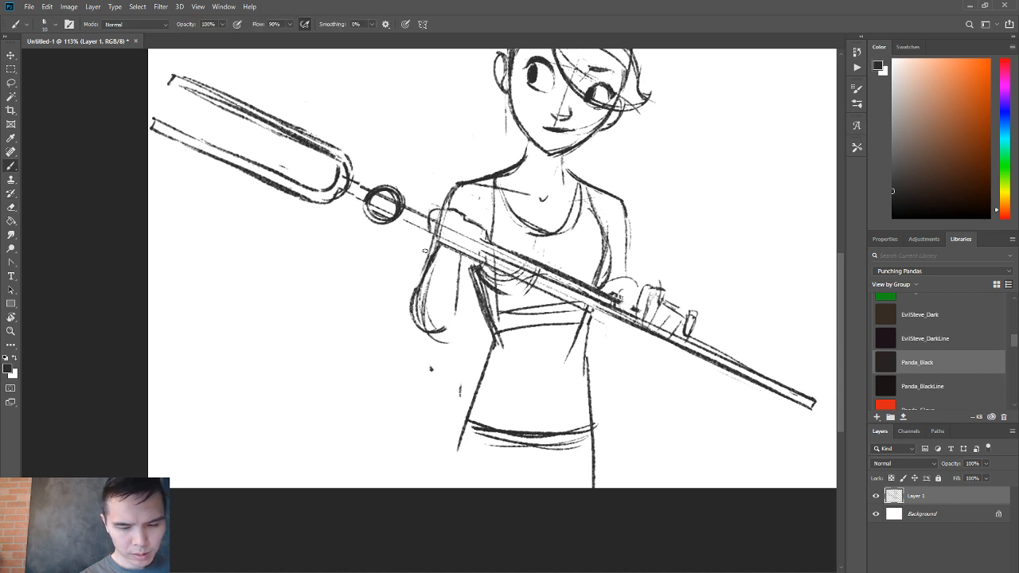
{"action": "key", "text": "ctrl+z"}
{"action": "left_click_drag", "start_coordinate": [452, 189], "coordinate": [423, 266]}
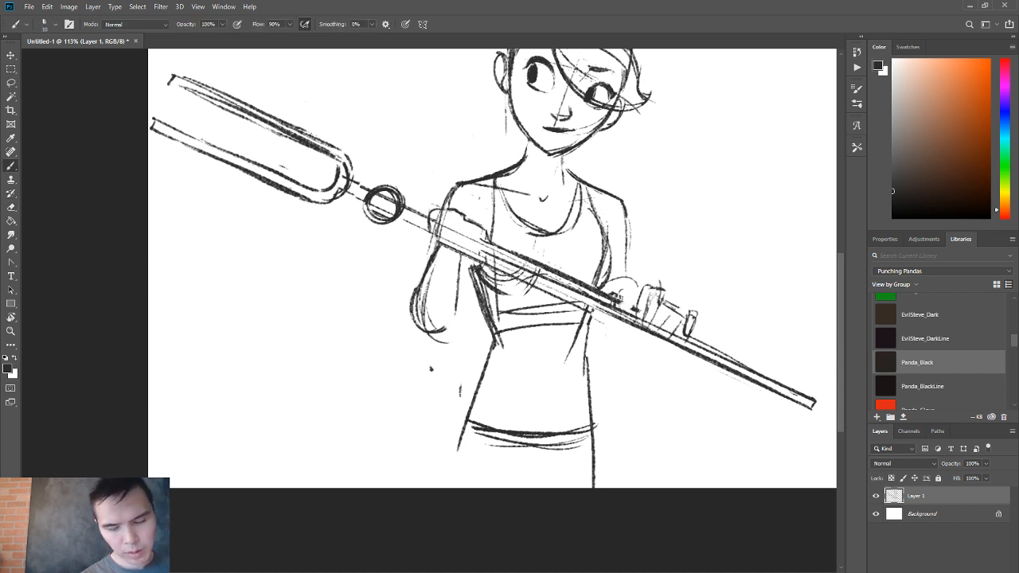
{"action": "key", "text": "ctrl+z"}
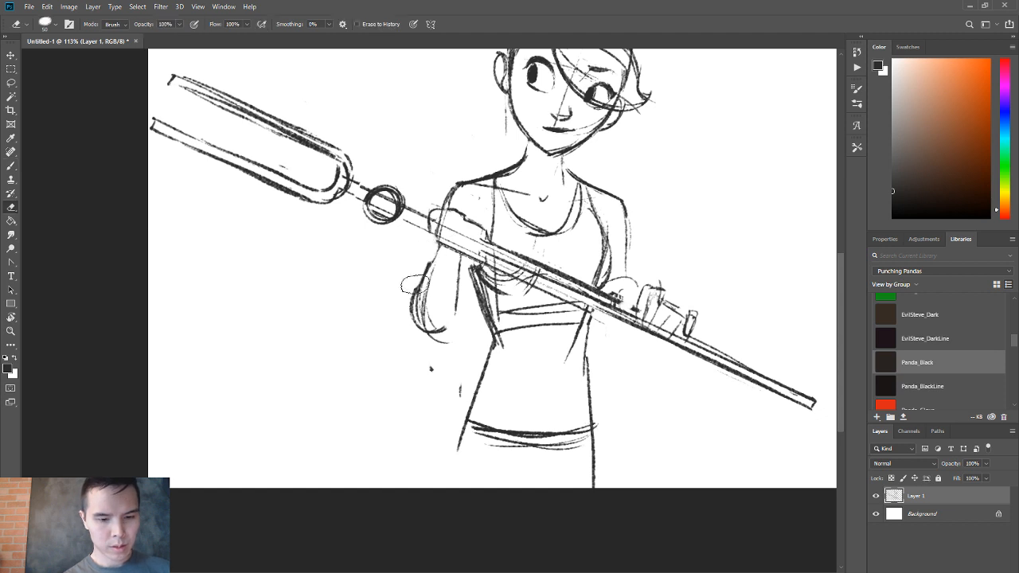
{"action": "key", "text": "ctrl+z"}
Redraw the forearm's outer contour from the staff down around the elbow.
{"action": "left_click_drag", "start_coordinate": [435, 239], "coordinate": [417, 291]}
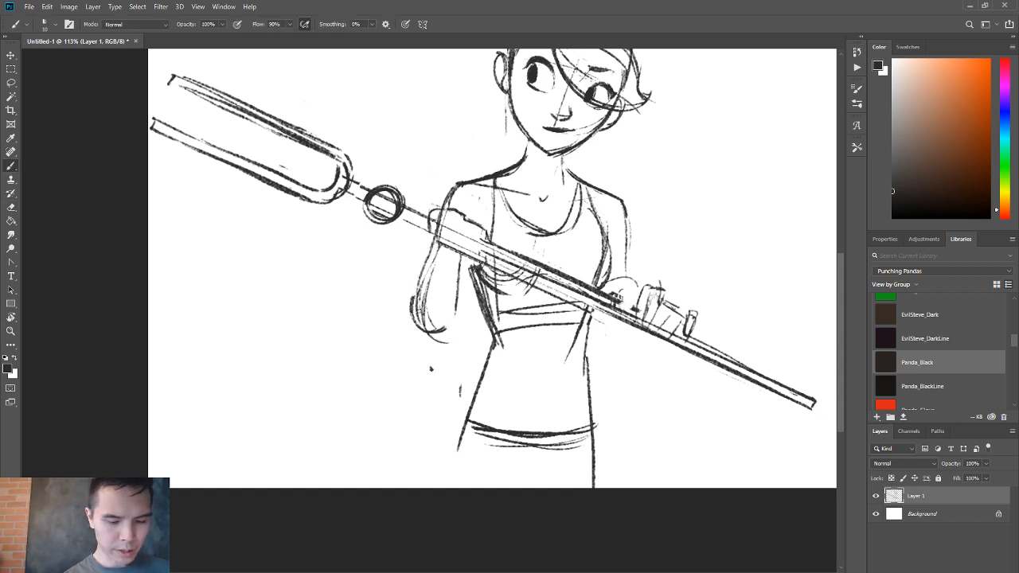
{"action": "left_click_drag", "start_coordinate": [432, 250], "coordinate": [414, 318]}
{"action": "key", "text": "e"}
{"action": "key", "text": "b"}
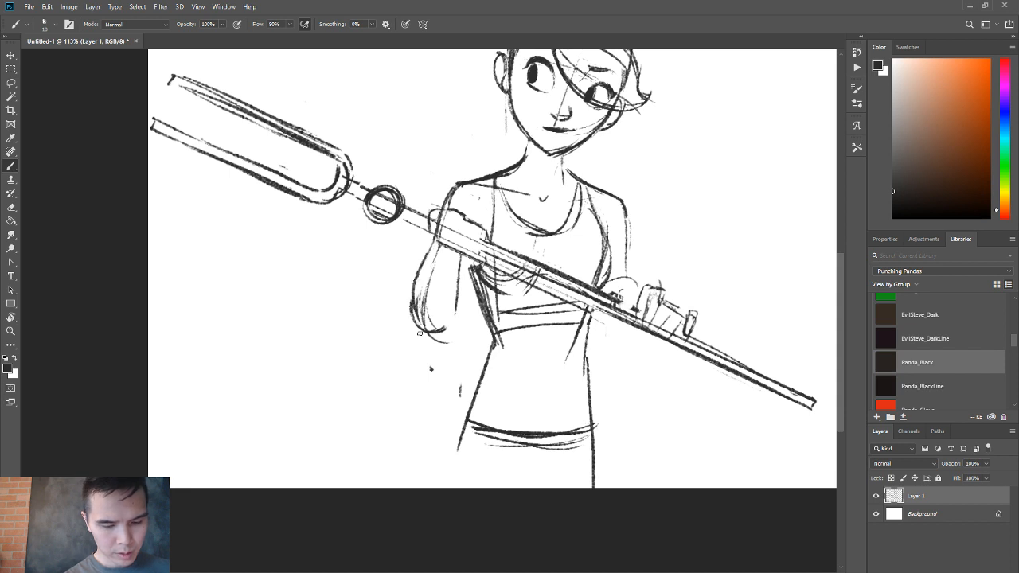
{"action": "left_click_drag", "start_coordinate": [419, 283], "coordinate": [422, 330]}
{"action": "left_click_drag", "start_coordinate": [442, 245], "coordinate": [422, 284]}
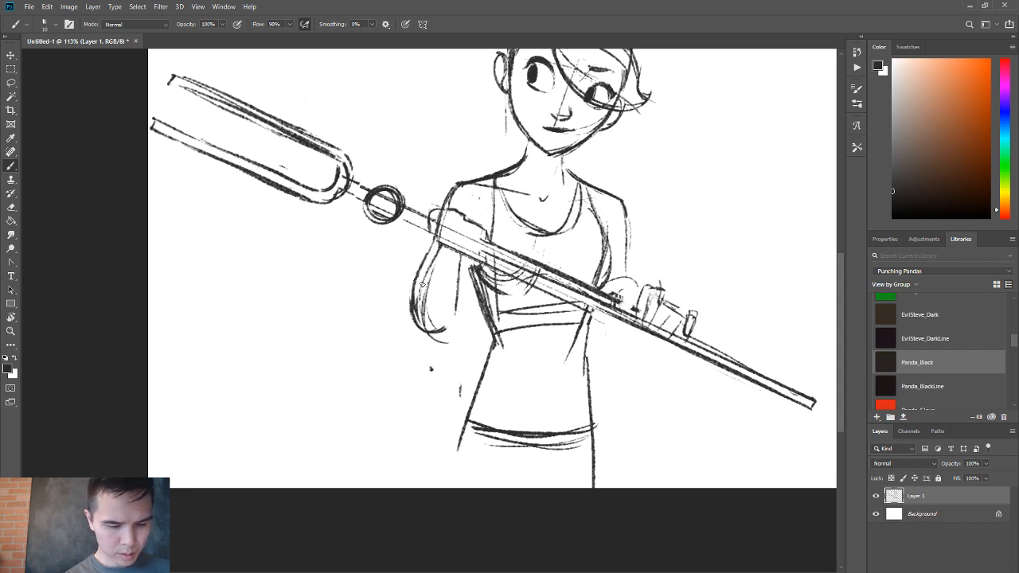
Close the bent arm with a pointed elbow and darken the inner forearm line from the staff down to it.
{"action": "key", "text": "z"}
{"action": "left_click_drag", "start_coordinate": [437, 248], "coordinate": [419, 293]}
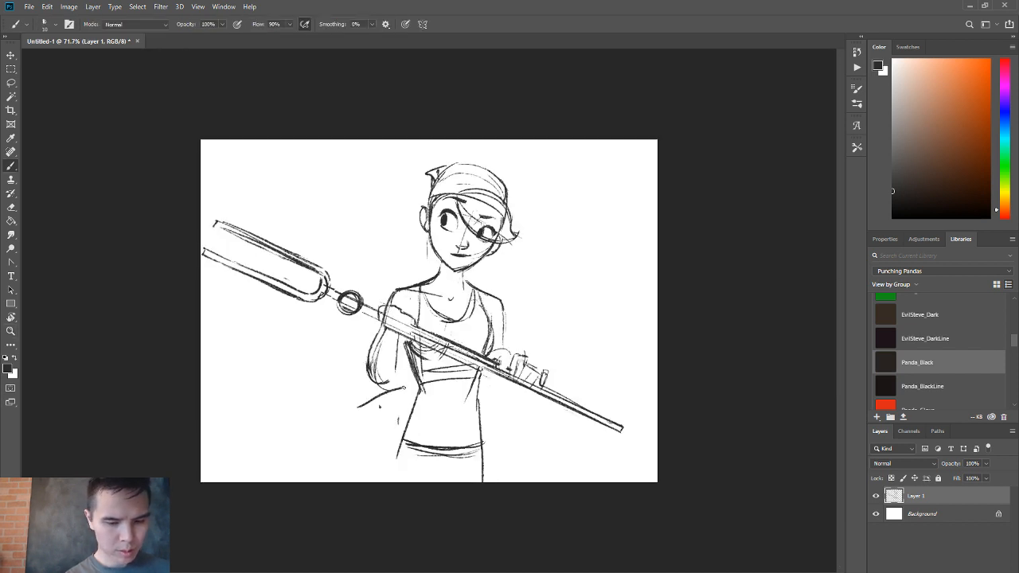
{"action": "left_click_drag", "start_coordinate": [367, 409], "coordinate": [426, 394]}
{"action": "key", "text": "b"}
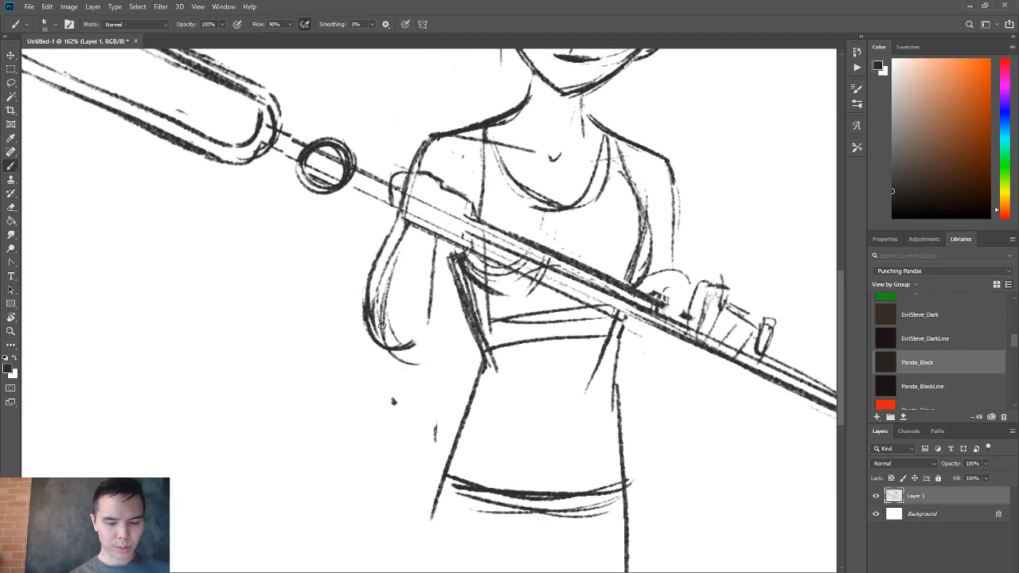
{"action": "mouse_move", "coordinate": [367, 315]}
{"action": "left_mouse_down"}
{"action": "mouse_move", "coordinate": [384, 359]}
{"action": "mouse_move", "coordinate": [408, 335]}
{"action": "mouse_move", "coordinate": [400, 356]}
{"action": "left_mouse_up"}
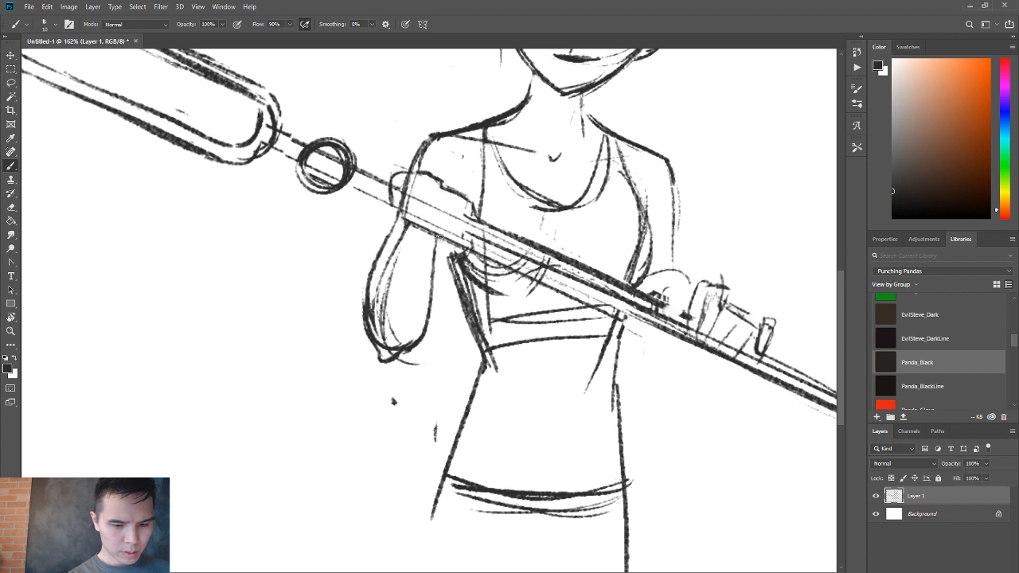
{"action": "left_click_drag", "start_coordinate": [437, 237], "coordinate": [421, 338]}
Erase the heavy doubled lines along the forearm's outer contour and redraw it as a cleaner curve.
{"action": "mouse_move", "coordinate": [411, 227]}
{"action": "left_mouse_down"}
{"action": "mouse_move", "coordinate": [382, 326]}
{"action": "mouse_move", "coordinate": [390, 255]}
{"action": "mouse_move", "coordinate": [378, 329]}
{"action": "mouse_move", "coordinate": [379, 288]}
{"action": "left_mouse_up"}
{"action": "key", "text": "e"}
{"action": "key", "text": "b"}
{"action": "key", "text": "e"}
{"action": "left_click_drag", "start_coordinate": [397, 230], "coordinate": [362, 319]}
{"action": "key", "text": "b"}
{"action": "left_click_drag", "start_coordinate": [380, 253], "coordinate": [381, 346]}
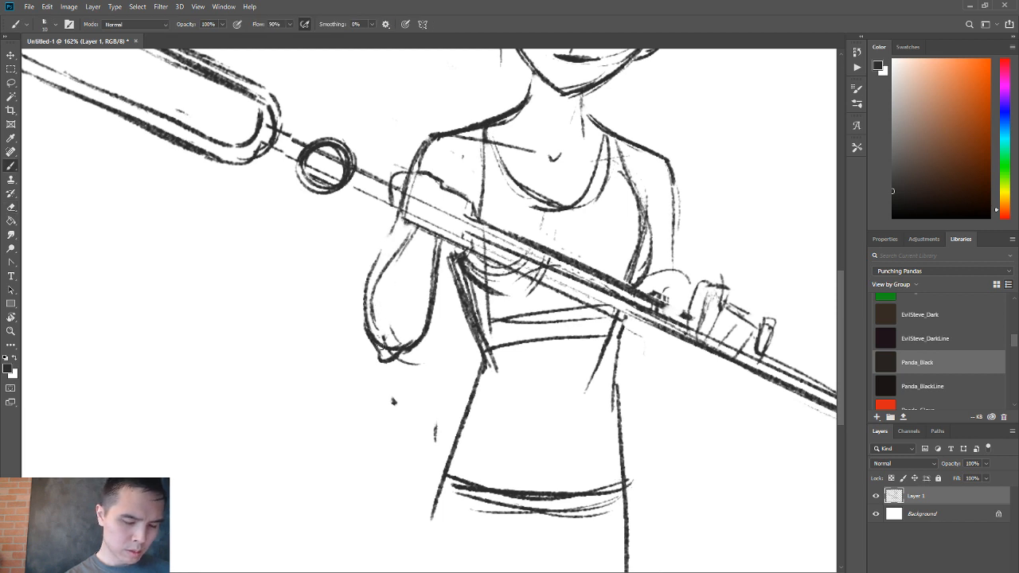
{"action": "mouse_move", "coordinate": [366, 272]}
{"action": "left_mouse_down"}
{"action": "mouse_move", "coordinate": [378, 344]}
{"action": "mouse_move", "coordinate": [370, 256]}
{"action": "mouse_move", "coordinate": [374, 350]}
{"action": "mouse_move", "coordinate": [368, 329]}
{"action": "left_mouse_up"}
Thin the outer contour near the elbow and reconnect the forearm to the wrist at the staff.
{"action": "key", "text": "e"}
{"action": "key", "text": "b"}
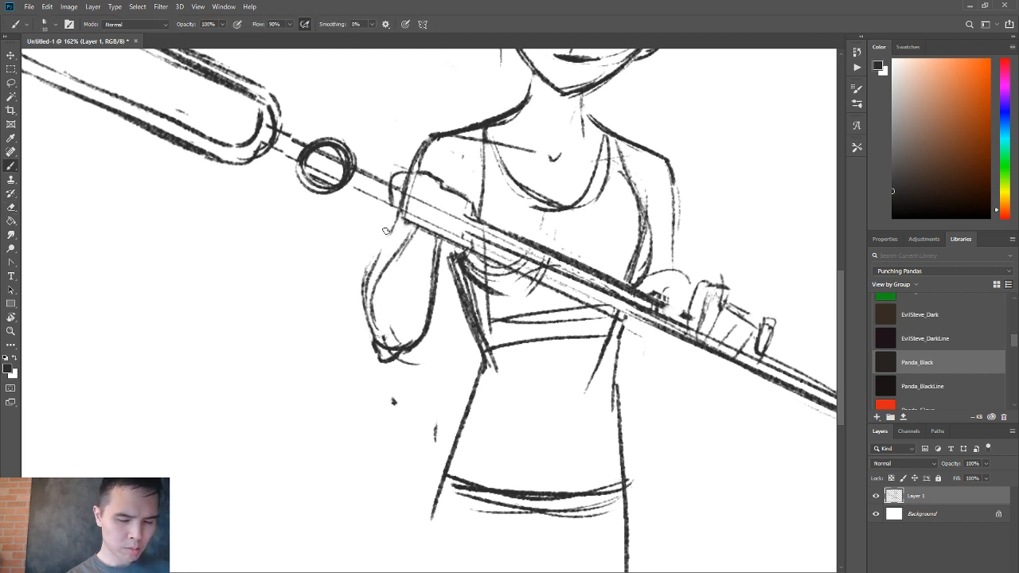
{"action": "left_click_drag", "start_coordinate": [362, 280], "coordinate": [405, 199]}
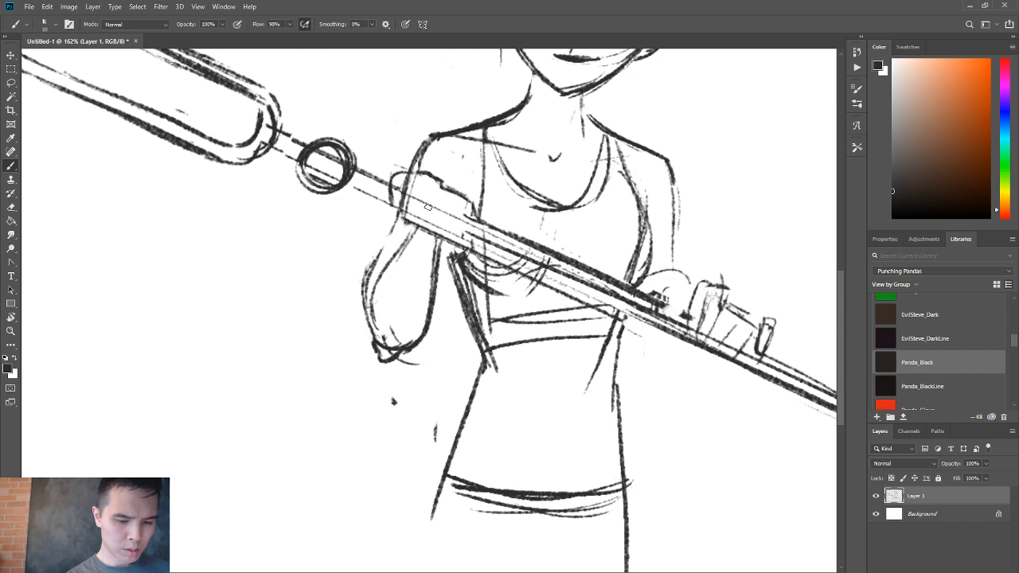
{"action": "left_click_drag", "start_coordinate": [378, 255], "coordinate": [396, 224]}
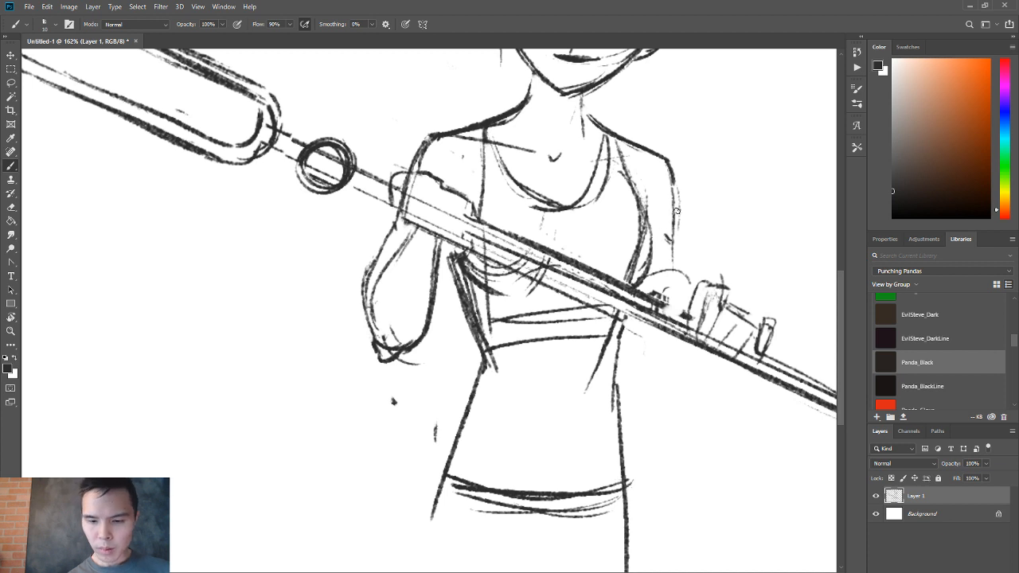
Darken the far upper arm's outline and draw a rounded contour beneath the staff at the lower hand.
{"action": "left_click_drag", "start_coordinate": [677, 193], "coordinate": [674, 241]}
{"action": "left_click_drag", "start_coordinate": [647, 348], "coordinate": [702, 363]}
{"action": "left_click_drag", "start_coordinate": [634, 328], "coordinate": [723, 355]}
{"action": "left_click_drag", "start_coordinate": [658, 367], "coordinate": [713, 357]}
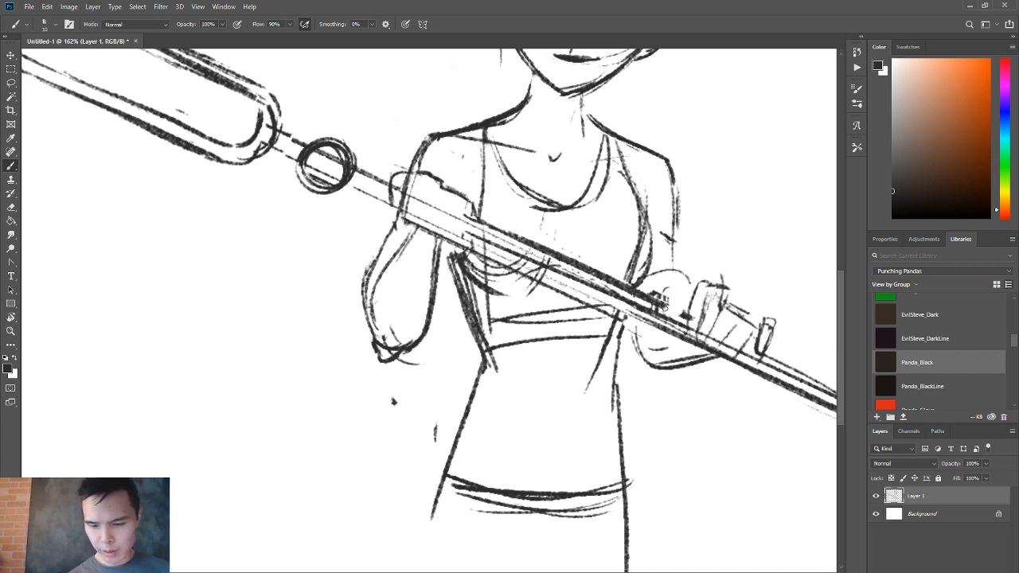
Erase the old finger lines at the lower hand, then add a curved hand edge and a small curl below the staff.
{"action": "left_click_drag", "start_coordinate": [695, 300], "coordinate": [698, 318]}
{"action": "mouse_move", "coordinate": [669, 288]}
{"action": "left_mouse_down"}
{"action": "mouse_move", "coordinate": [641, 368]}
{"action": "mouse_move", "coordinate": [720, 368]}
{"action": "mouse_move", "coordinate": [695, 289]}
{"action": "mouse_move", "coordinate": [686, 320]}
{"action": "left_mouse_up"}
{"action": "key", "text": "e"}
{"action": "key", "text": "b"}
{"action": "mouse_move", "coordinate": [716, 287]}
{"action": "left_mouse_down"}
{"action": "mouse_move", "coordinate": [697, 332]}
{"action": "mouse_move", "coordinate": [726, 285]}
{"action": "left_mouse_up"}
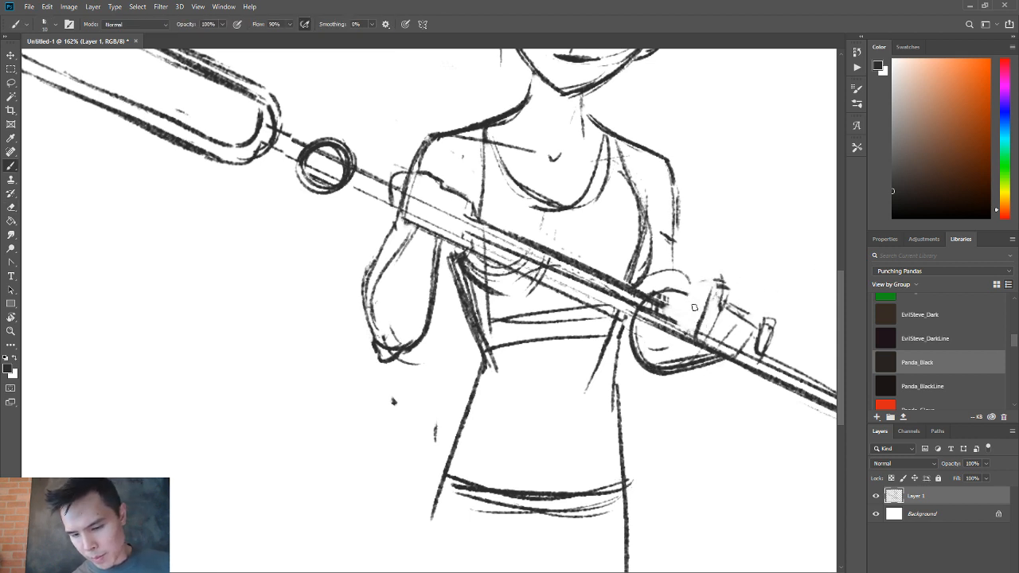
{"action": "mouse_move", "coordinate": [662, 331]}
{"action": "left_mouse_down"}
{"action": "mouse_move", "coordinate": [677, 338]}
{"action": "mouse_move", "coordinate": [691, 311]}
{"action": "left_mouse_up"}
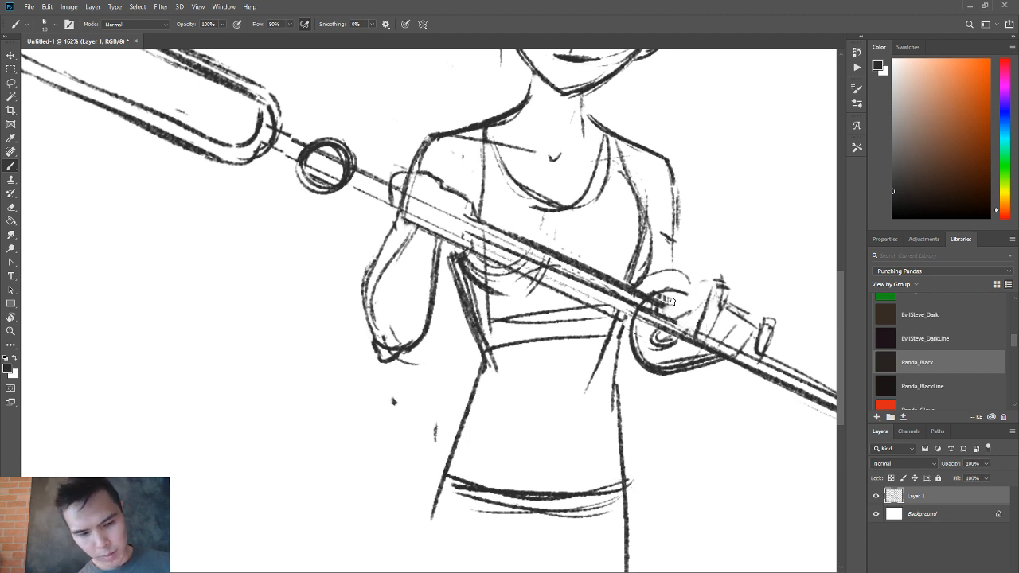
Erase the lower hand's lines crossing the staff and clean up the shaft's upper edge.
{"action": "left_click_drag", "start_coordinate": [669, 318], "coordinate": [692, 328]}
{"action": "key", "text": "e"}
{"action": "mouse_move", "coordinate": [666, 296]}
{"action": "left_mouse_down"}
{"action": "mouse_move", "coordinate": [519, 234]}
{"action": "mouse_move", "coordinate": [654, 303]}
{"action": "left_mouse_up"}
{"action": "key", "text": "b"}
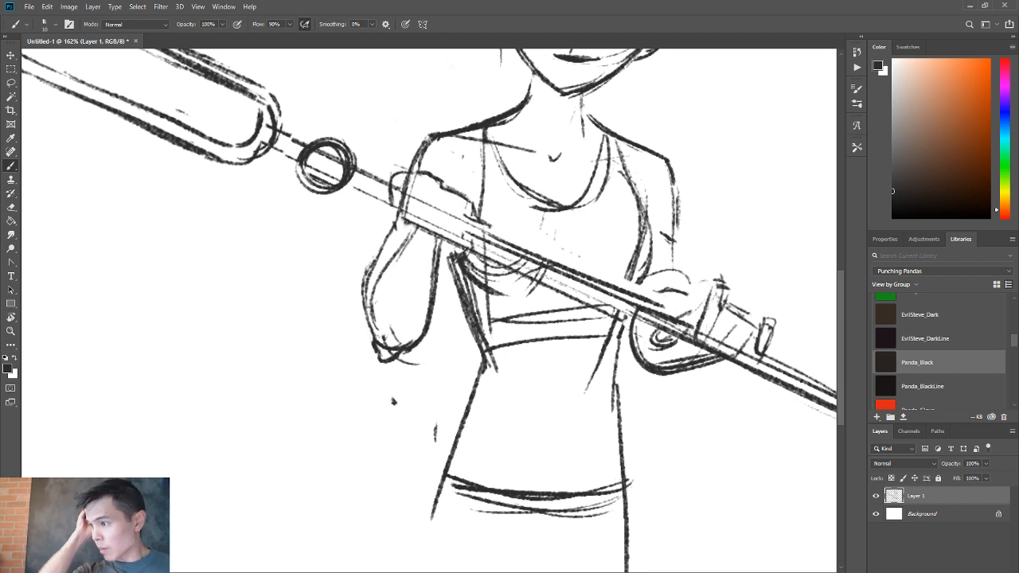
Erase the doubled armhole line beside the far arm and redraw it as one darker curve down to the staff.
{"action": "key", "text": "e"}
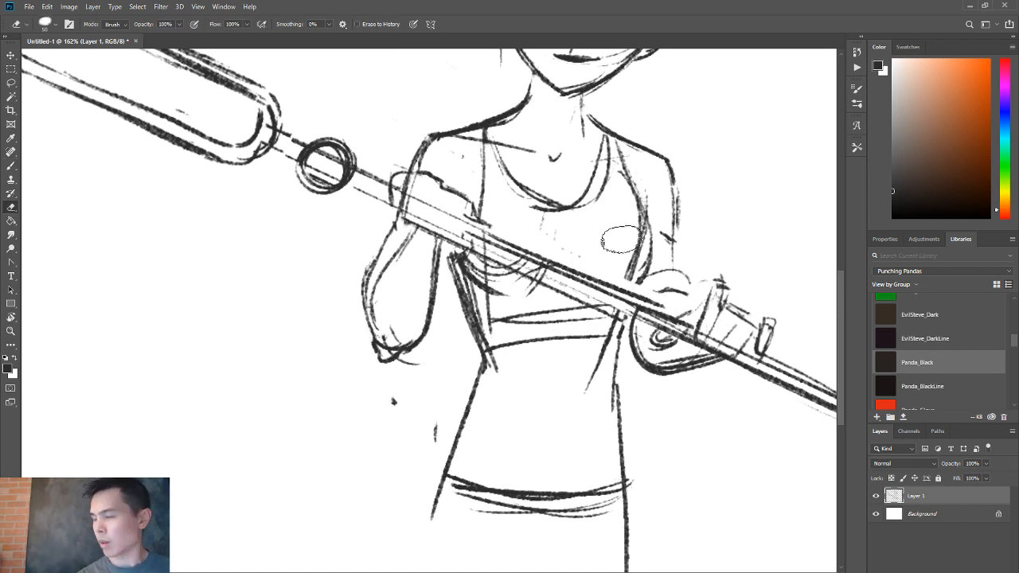
{"action": "left_click_drag", "start_coordinate": [634, 191], "coordinate": [634, 273]}
{"action": "key", "text": "b"}
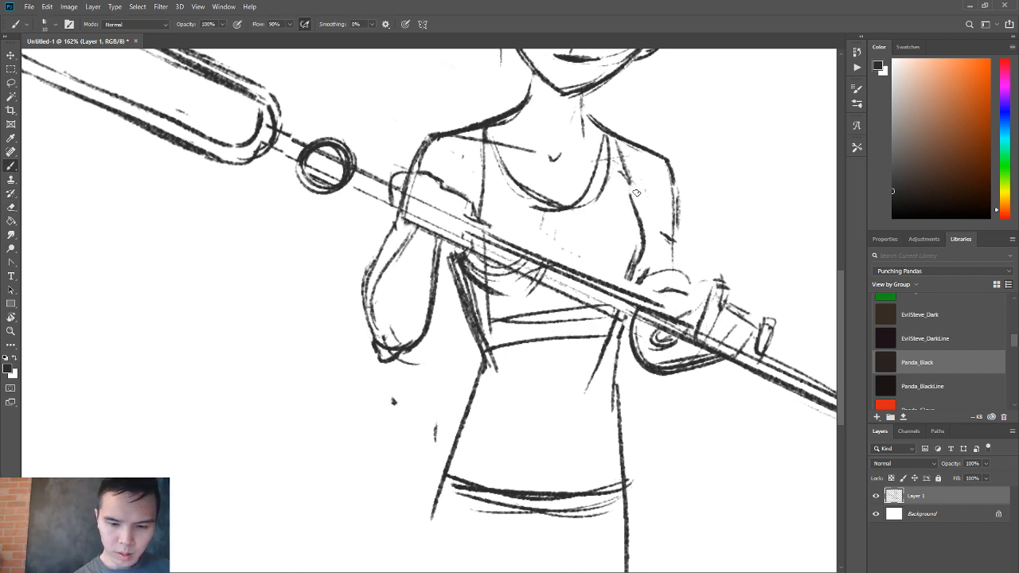
{"action": "key", "text": "ctrl+z"}
{"action": "left_click_drag", "start_coordinate": [626, 176], "coordinate": [637, 276]}
{"action": "key", "text": "z"}
{"action": "key", "text": "ctrl+z"}
{"action": "key", "text": "b"}
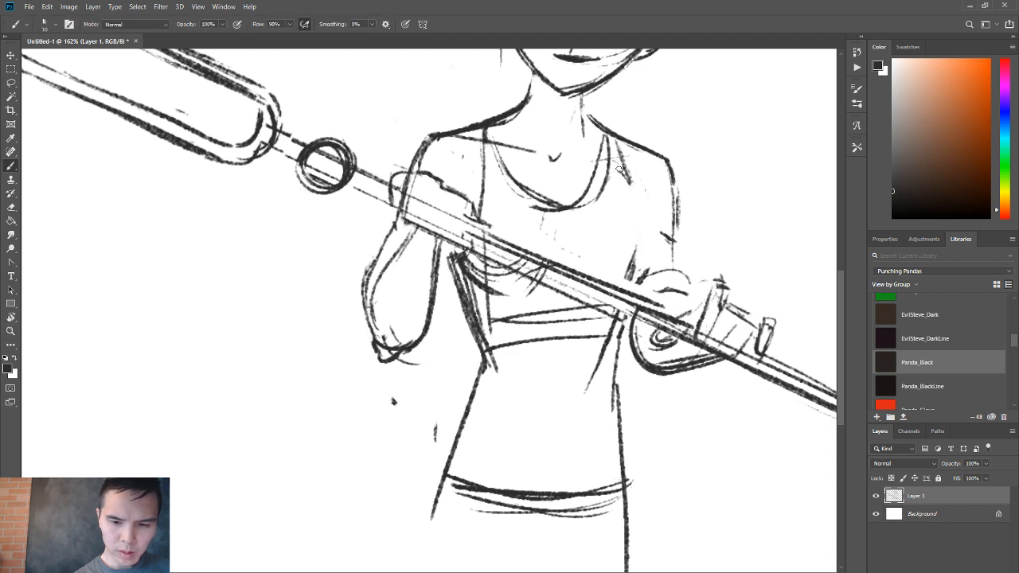
{"action": "left_click_drag", "start_coordinate": [621, 169], "coordinate": [643, 243]}
{"action": "left_click_drag", "start_coordinate": [632, 200], "coordinate": [633, 282]}
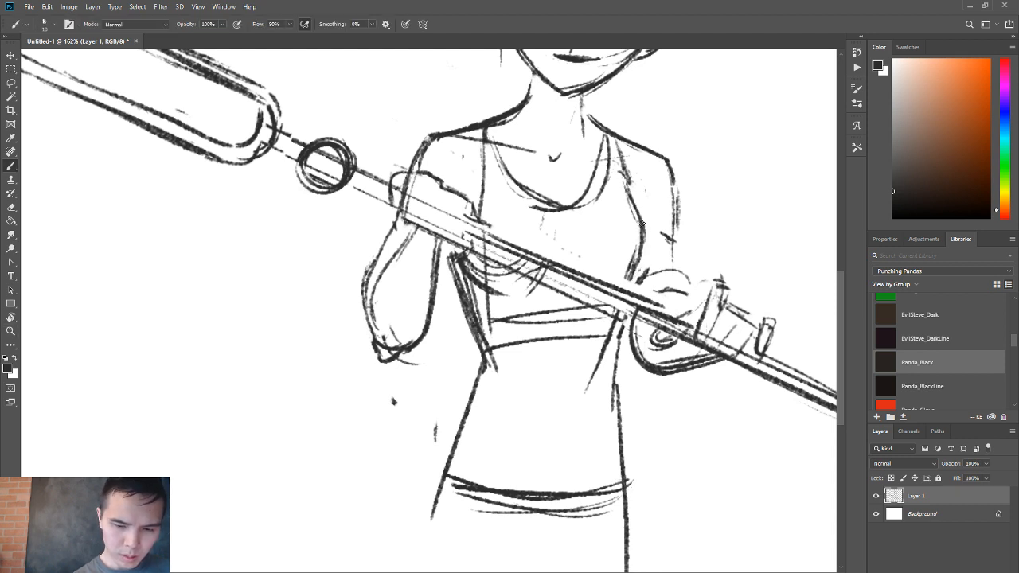
{"action": "left_click_drag", "start_coordinate": [642, 223], "coordinate": [627, 288]}
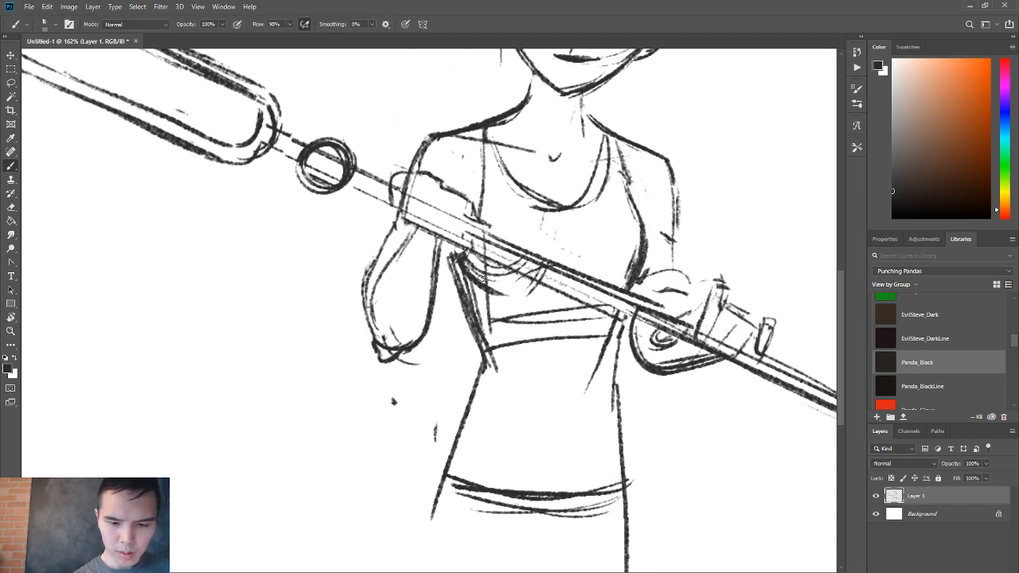
Erase the rough chest lines around the staff and redraw the rounded chest contour with light strokes.
{"action": "key", "text": "e"}
{"action": "mouse_move", "coordinate": [476, 272]}
{"action": "left_mouse_down"}
{"action": "mouse_move", "coordinate": [511, 293]}
{"action": "mouse_move", "coordinate": [537, 275]}
{"action": "mouse_move", "coordinate": [562, 276]}
{"action": "left_mouse_up"}
{"action": "key", "text": "b"}
{"action": "mouse_move", "coordinate": [568, 219]}
{"action": "left_mouse_down"}
{"action": "mouse_move", "coordinate": [564, 265]}
{"action": "mouse_move", "coordinate": [543, 287]}
{"action": "left_mouse_up"}
Darken the tank top's scooped neckline from both straps down to its lowest point.
{"action": "left_click_drag", "start_coordinate": [521, 187], "coordinate": [579, 212]}
{"action": "mouse_move", "coordinate": [497, 141]}
{"action": "left_mouse_down"}
{"action": "mouse_move", "coordinate": [568, 205]}
{"action": "mouse_move", "coordinate": [607, 131]}
{"action": "left_mouse_up"}
{"action": "left_click_drag", "start_coordinate": [607, 131], "coordinate": [582, 194]}
{"action": "mouse_move", "coordinate": [492, 127]}
{"action": "left_mouse_down"}
{"action": "mouse_move", "coordinate": [519, 189]}
{"action": "mouse_move", "coordinate": [484, 186]}
{"action": "mouse_move", "coordinate": [527, 194]}
{"action": "left_mouse_up"}
{"action": "left_click_drag", "start_coordinate": [528, 295], "coordinate": [506, 346]}
{"action": "key", "text": "ctrl+z"}
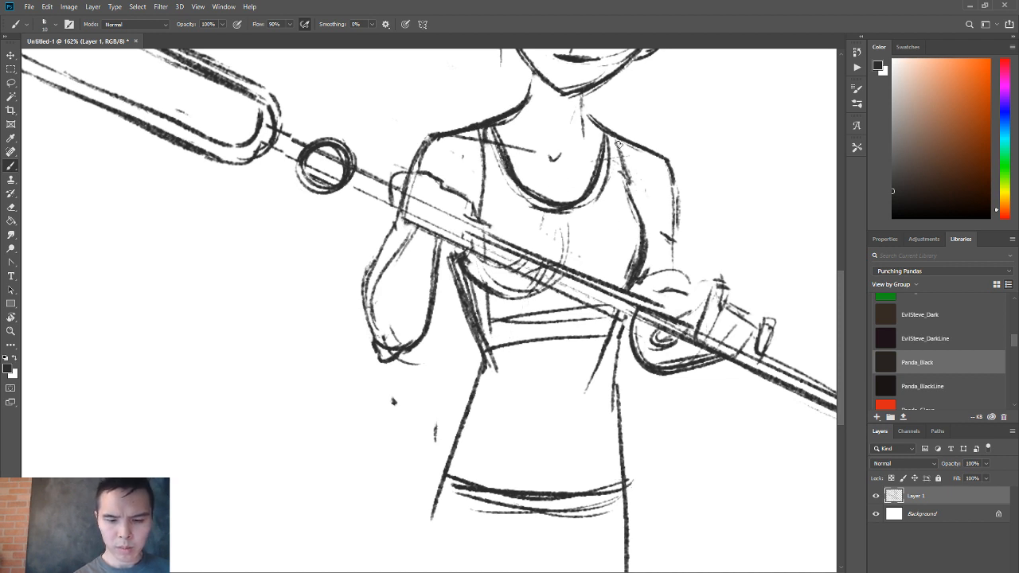
Darken the neck's side line and trim the outer edge of the line running from neck to shoulder.
{"action": "mouse_move", "coordinate": [582, 105]}
{"action": "left_mouse_down"}
{"action": "mouse_move", "coordinate": [635, 147]}
{"action": "mouse_move", "coordinate": [586, 140]}
{"action": "left_mouse_up"}
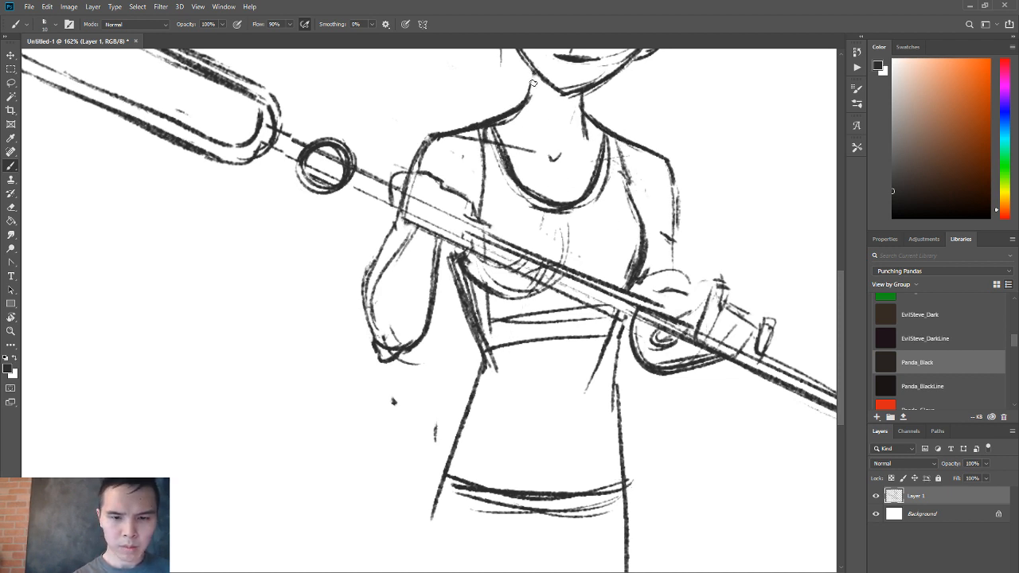
{"action": "key", "text": "e"}
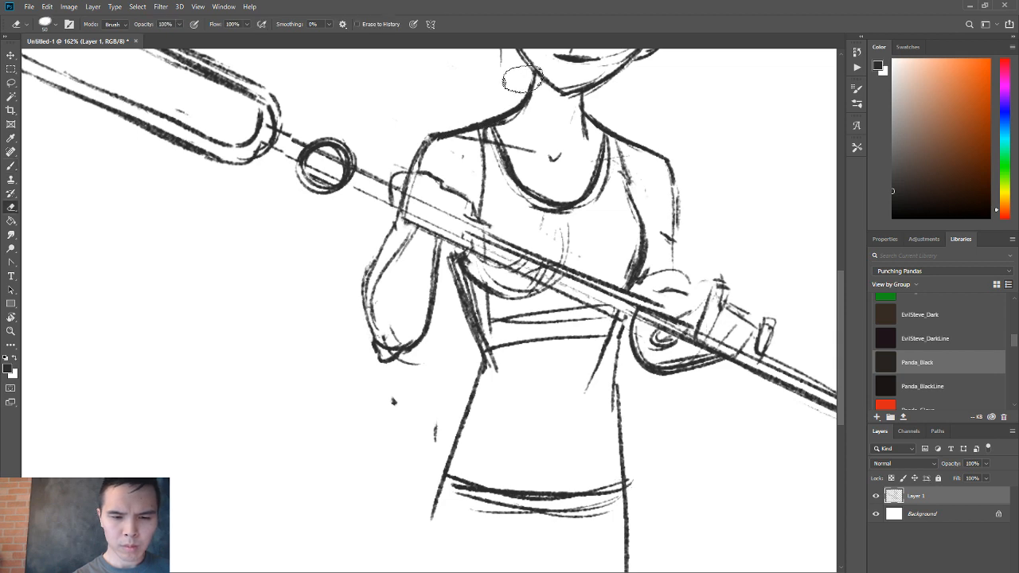
{"action": "left_click_drag", "start_coordinate": [523, 80], "coordinate": [437, 129]}
Scale the whole sketch down to about 688 × 522 px and place it near the middle of the canvas.
{"action": "key", "text": "z"}
{"action": "mouse_move", "coordinate": [457, 245]}
{"action": "left_mouse_down"}
{"action": "mouse_move", "coordinate": [434, 257]}
{"action": "mouse_move", "coordinate": [445, 261]}
{"action": "left_mouse_up"}
{"action": "left_click_drag", "start_coordinate": [480, 460], "coordinate": [515, 459]}
{"action": "key", "text": "b"}
{"action": "key", "text": "alt+t"}
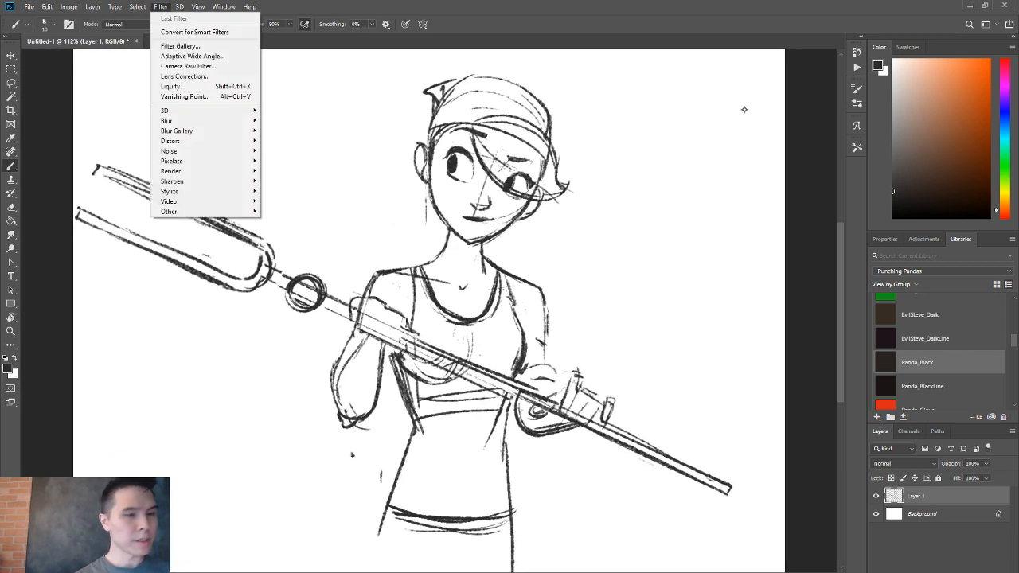
{"action": "key", "text": "Escape"}
{"action": "key", "text": "Escape"}
{"action": "key", "text": "ctrl+t"}
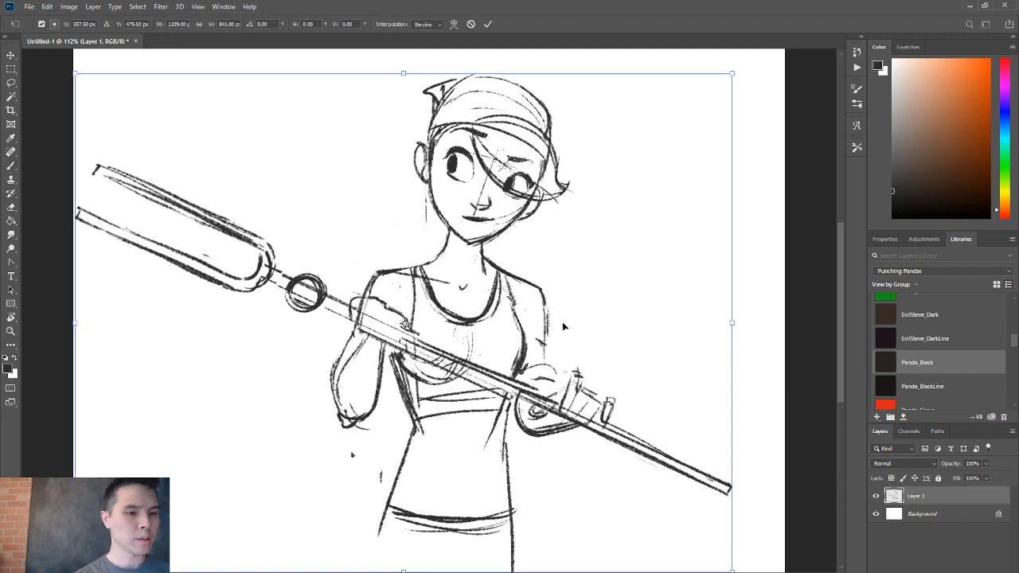
{"action": "mouse_move", "coordinate": [729, 87]}
{"action": "left_mouse_down"}
{"action": "mouse_move", "coordinate": [675, 102]}
{"action": "mouse_move", "coordinate": [538, 206]}
{"action": "mouse_move", "coordinate": [546, 182]}
{"action": "left_mouse_up"}
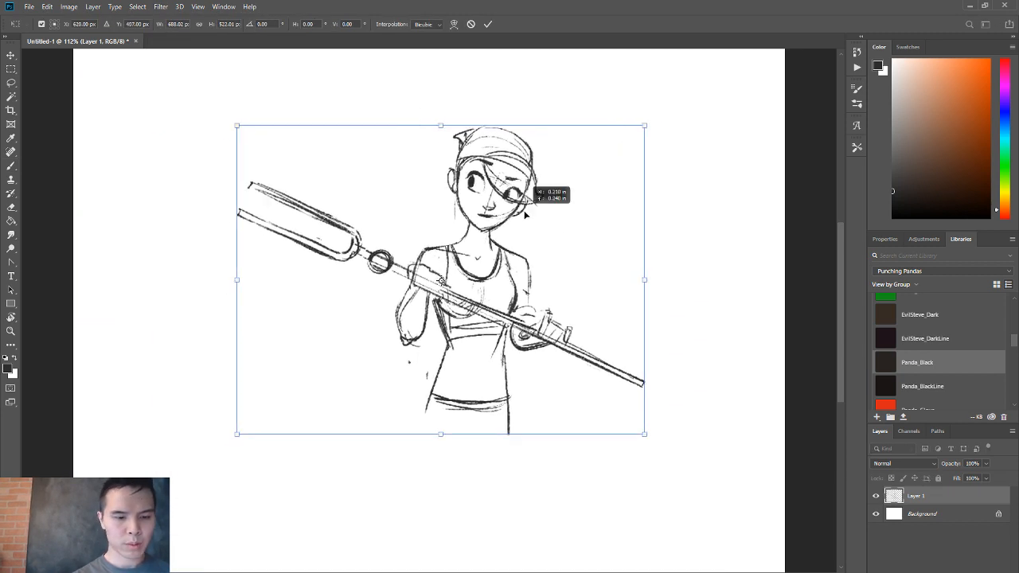
{"action": "key", "text": "Return"}
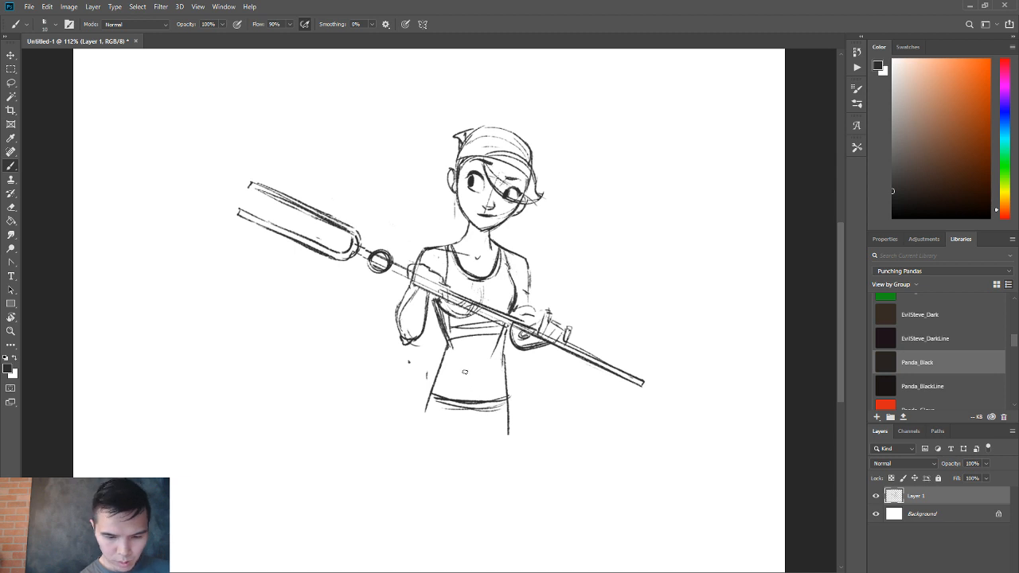
Erase the old waist lines, redraw a higher waistline, and rough in the hips and rounded pelvis below it.
{"action": "mouse_move", "coordinate": [431, 391]}
{"action": "left_mouse_down"}
{"action": "mouse_move", "coordinate": [518, 383]}
{"action": "mouse_move", "coordinate": [448, 404]}
{"action": "mouse_move", "coordinate": [461, 407]}
{"action": "left_mouse_up"}
{"action": "key", "text": "e"}
{"action": "key", "text": "b"}
{"action": "left_click_drag", "start_coordinate": [447, 344], "coordinate": [406, 432]}
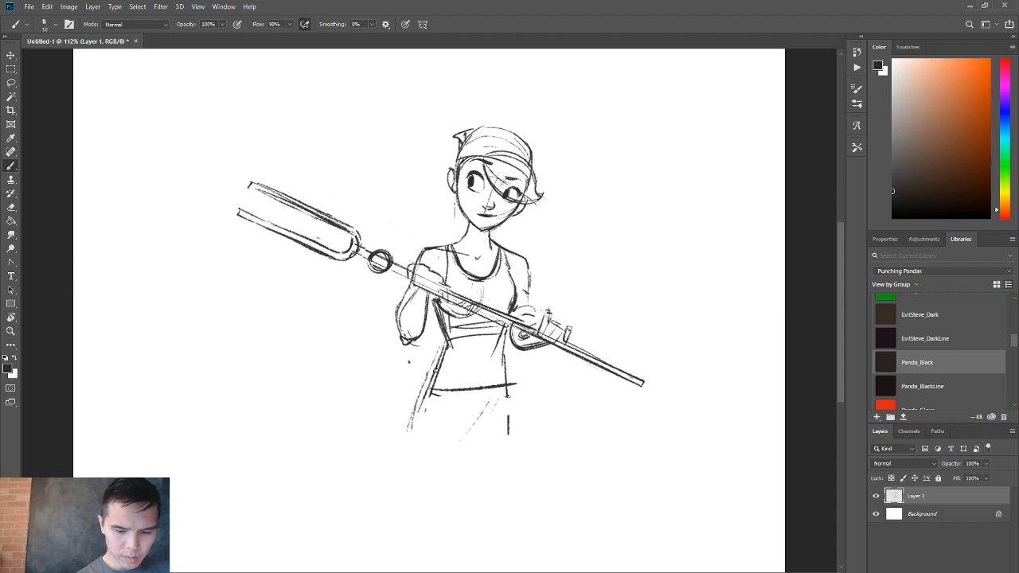
{"action": "left_click_drag", "start_coordinate": [446, 360], "coordinate": [461, 430]}
{"action": "mouse_move", "coordinate": [504, 261]}
{"action": "left_mouse_down"}
{"action": "mouse_move", "coordinate": [506, 352]}
{"action": "mouse_move", "coordinate": [452, 381]}
{"action": "mouse_move", "coordinate": [503, 390]}
{"action": "mouse_move", "coordinate": [418, 389]}
{"action": "left_mouse_up"}
Scale the whole sketch down further and move it toward the canvas's upper edge to make room for legs.
{"action": "key", "text": "z"}
{"action": "key", "text": "b"}
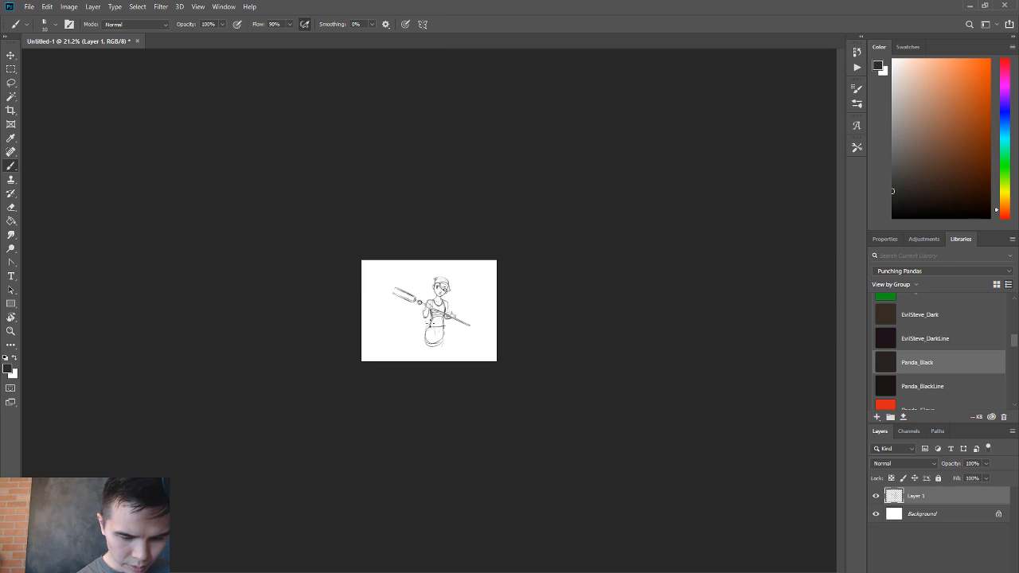
{"action": "mouse_move", "coordinate": [434, 326]}
{"action": "left_mouse_down"}
{"action": "mouse_move", "coordinate": [425, 358]}
{"action": "mouse_move", "coordinate": [446, 341]}
{"action": "mouse_move", "coordinate": [439, 304]}
{"action": "left_mouse_up"}
{"action": "key", "text": "ctrl+t"}
{"action": "key", "text": "Return"}
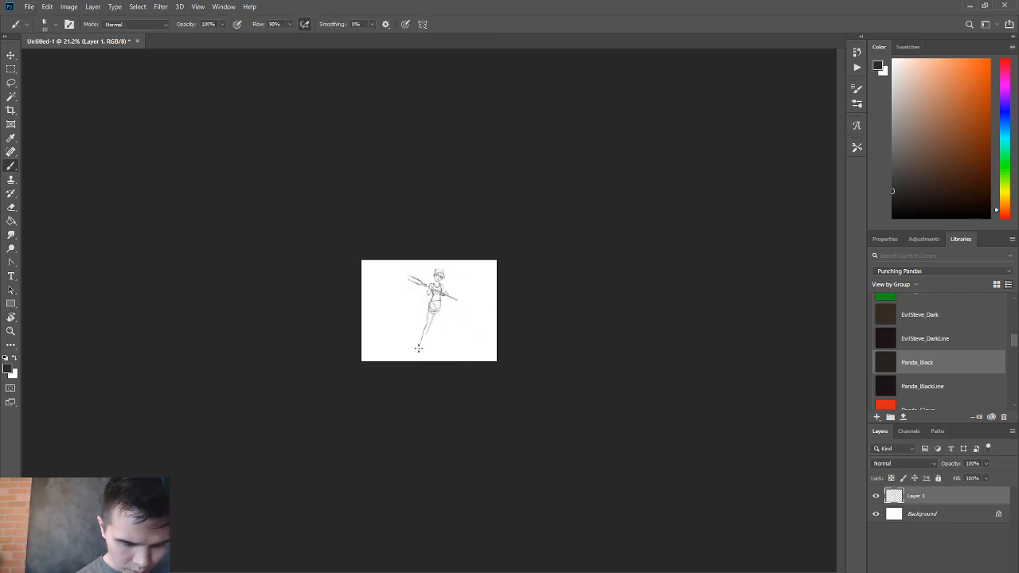
Sketch two long legs below the hips, one angled outward and one nearly straight.
{"action": "right_click", "coordinate": [434, 346]}
{"action": "mouse_move", "coordinate": [440, 305]}
{"action": "left_mouse_down"}
{"action": "mouse_move", "coordinate": [435, 346]}
{"action": "mouse_move", "coordinate": [466, 342]}
{"action": "left_mouse_up"}
{"action": "left_click", "coordinate": [432, 314]}
{"action": "key", "text": "z"}
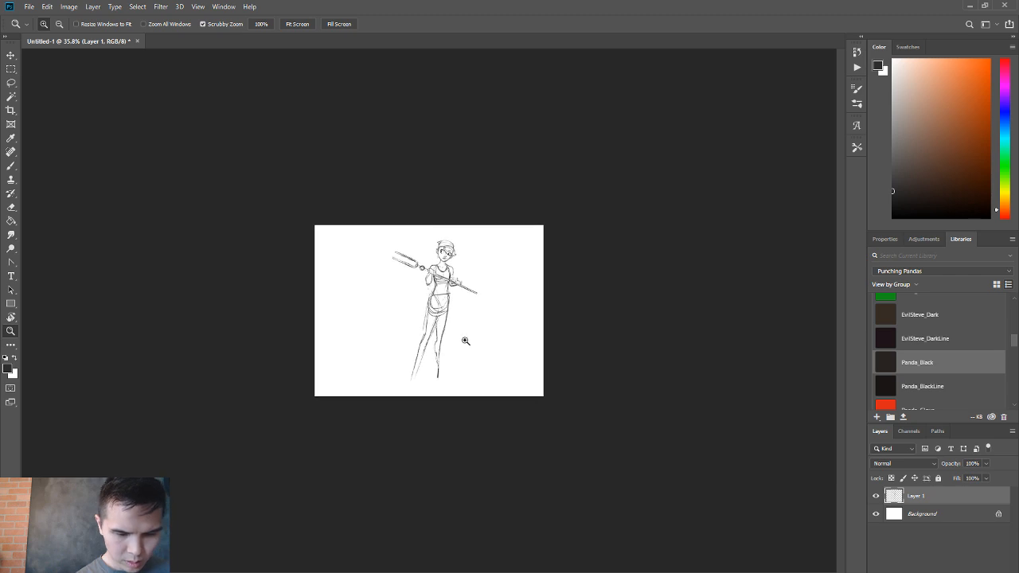
Select the head with the Lasso and enlarge the selection to about 177 px wide.
{"action": "key", "text": "l"}
{"action": "mouse_move", "coordinate": [444, 269]}
{"action": "left_mouse_down"}
{"action": "mouse_move", "coordinate": [462, 237]}
{"action": "mouse_move", "coordinate": [436, 269]}
{"action": "left_mouse_up"}
{"action": "key", "text": "ctrl+t"}
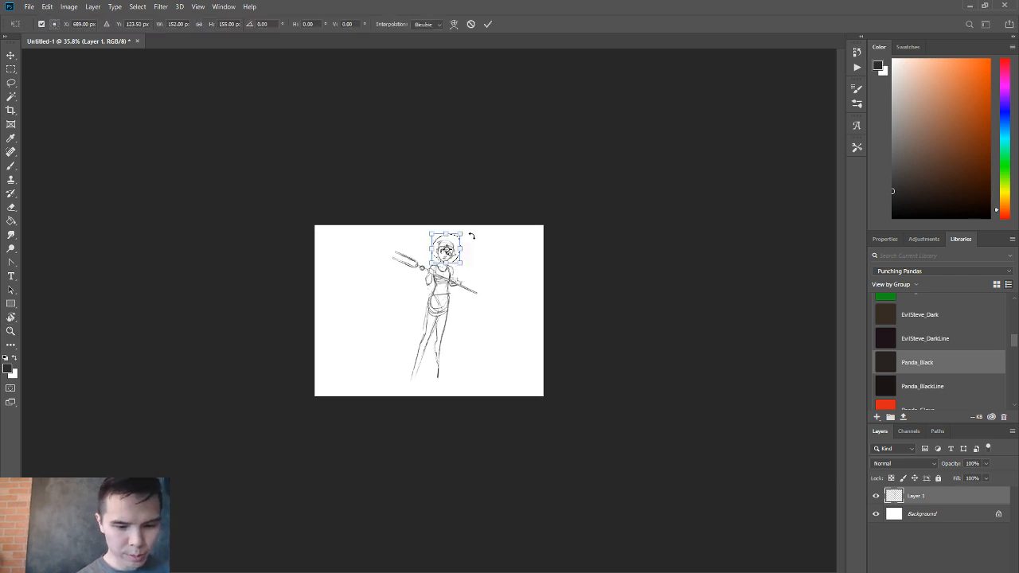
{"action": "left_click_drag", "start_coordinate": [467, 231], "coordinate": [462, 231]}
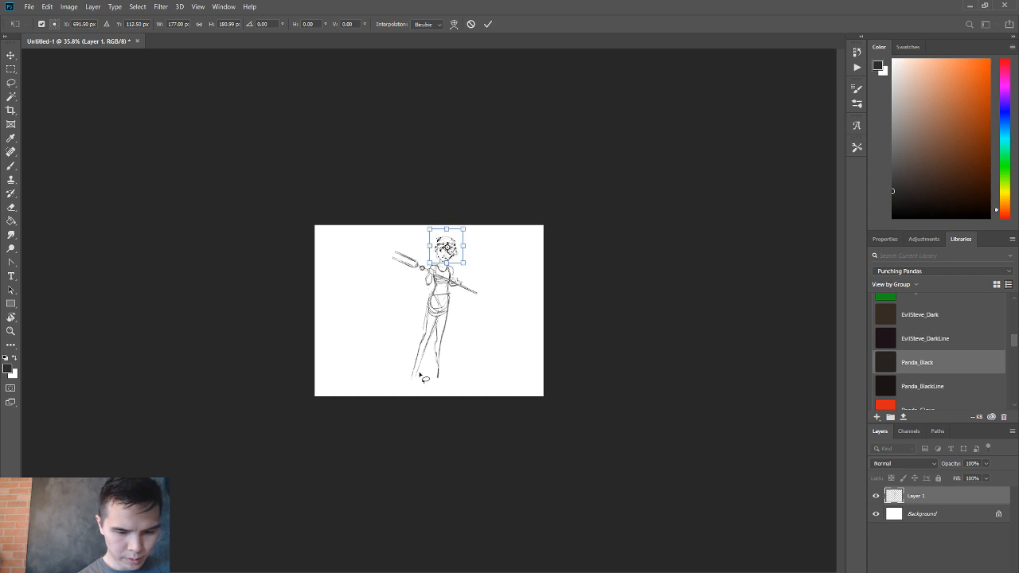
{"action": "key", "text": "Return"}
{"action": "key", "text": "b"}
{"action": "scroll", "coordinate": [466, 353], "scroll_direction": "up", "scroll_amount": 3}
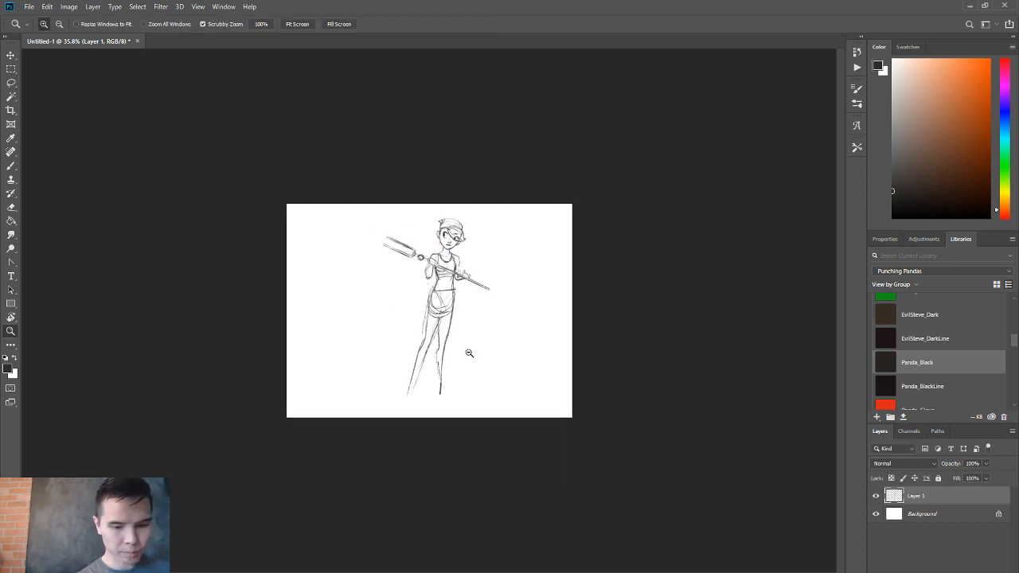
Define the knees and calves with darker lines and sketch a rough foot on each leg.
{"action": "mouse_move", "coordinate": [441, 329]}
{"action": "left_mouse_down"}
{"action": "mouse_move", "coordinate": [440, 403]}
{"action": "mouse_move", "coordinate": [427, 362]}
{"action": "mouse_move", "coordinate": [398, 428]}
{"action": "left_mouse_up"}
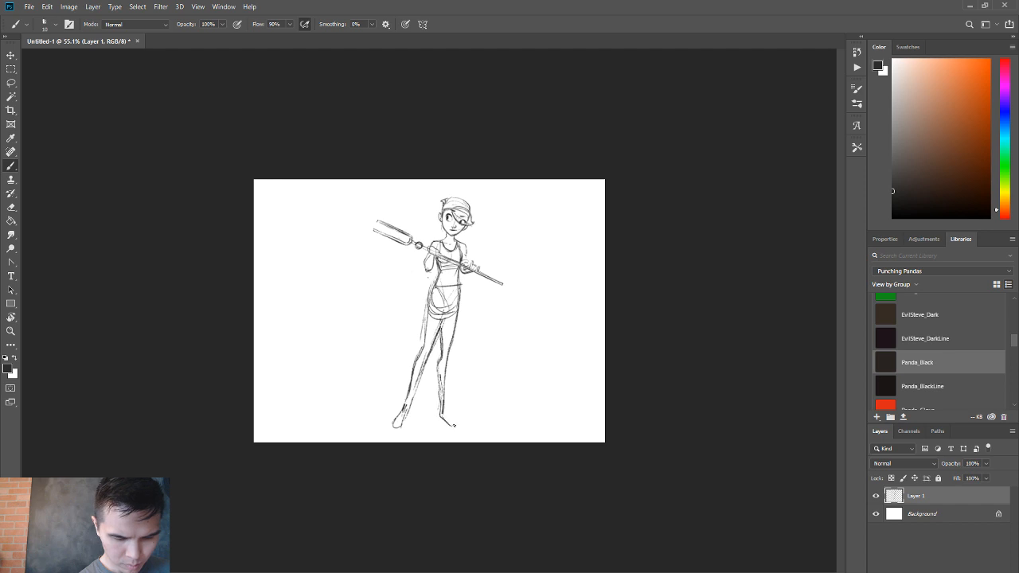
{"action": "mouse_move", "coordinate": [443, 410]}
{"action": "left_mouse_down"}
{"action": "mouse_move", "coordinate": [459, 434]}
{"action": "mouse_move", "coordinate": [487, 396]}
{"action": "left_mouse_up"}
Lasso the hips and legs, free-transform them to about 490 × 489 px, and deselect.
{"action": "key", "text": "z"}
{"action": "key", "text": "l"}
{"action": "mouse_move", "coordinate": [436, 459]}
{"action": "left_mouse_down"}
{"action": "mouse_move", "coordinate": [525, 401]}
{"action": "mouse_move", "coordinate": [479, 290]}
{"action": "mouse_move", "coordinate": [459, 269]}
{"action": "mouse_move", "coordinate": [355, 339]}
{"action": "mouse_move", "coordinate": [382, 510]}
{"action": "mouse_move", "coordinate": [518, 442]}
{"action": "left_mouse_up"}
{"action": "key", "text": "ctrl+t"}
{"action": "left_click_drag", "start_coordinate": [457, 494], "coordinate": [458, 460]}
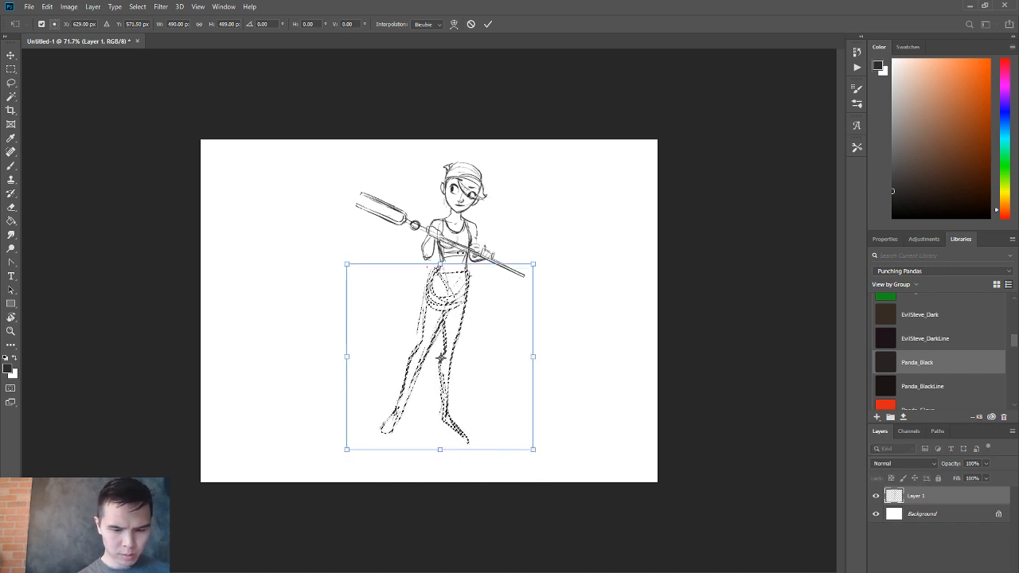
{"action": "key", "text": "Return"}
{"action": "key", "text": "ctrl+d"}
{"action": "key", "text": "ctrl+d"}
Erase the rough lines beside the waist and redraw a darker curve from waist to hip and around the pelvis.
{"action": "key", "text": "z"}
{"action": "left_click_drag", "start_coordinate": [469, 304], "coordinate": [486, 302]}
{"action": "key", "text": "e"}
{"action": "left_click_drag", "start_coordinate": [441, 232], "coordinate": [423, 336]}
{"action": "key", "text": "b"}
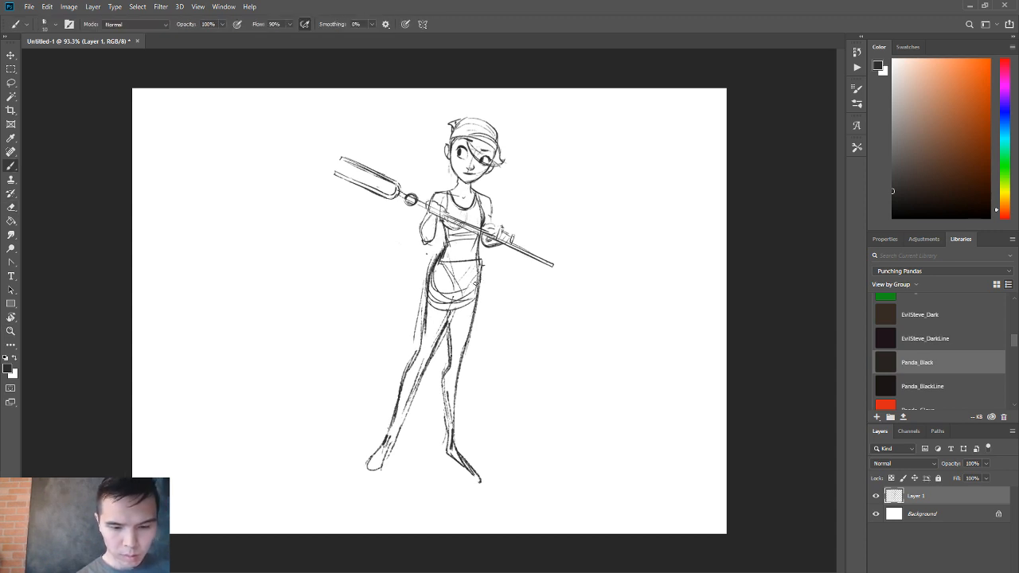
{"action": "left_click_drag", "start_coordinate": [475, 285], "coordinate": [421, 348]}
Erase the stray line beside the outstretched leg's thigh and darken its outer contour from hip to shin.
{"action": "key", "text": "e"}
{"action": "key", "text": "b"}
{"action": "mouse_move", "coordinate": [423, 300]}
{"action": "left_mouse_down"}
{"action": "mouse_move", "coordinate": [417, 353]}
{"action": "mouse_move", "coordinate": [400, 381]}
{"action": "left_mouse_up"}
{"action": "left_click_drag", "start_coordinate": [403, 373], "coordinate": [396, 402]}
{"action": "left_click_drag", "start_coordinate": [395, 403], "coordinate": [387, 428]}
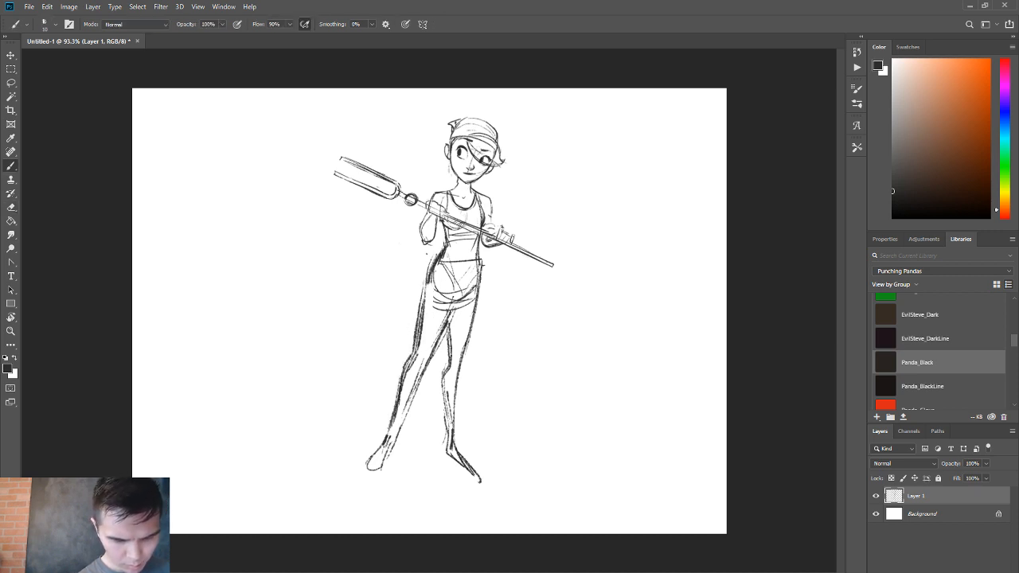
{"action": "left_click_drag", "start_coordinate": [402, 370], "coordinate": [394, 406]}
Darken the straight leg's inner contour, curving it through the knee and calf down to the ankle.
{"action": "left_click_drag", "start_coordinate": [443, 371], "coordinate": [447, 434]}
{"action": "left_click_drag", "start_coordinate": [439, 400], "coordinate": [447, 446]}
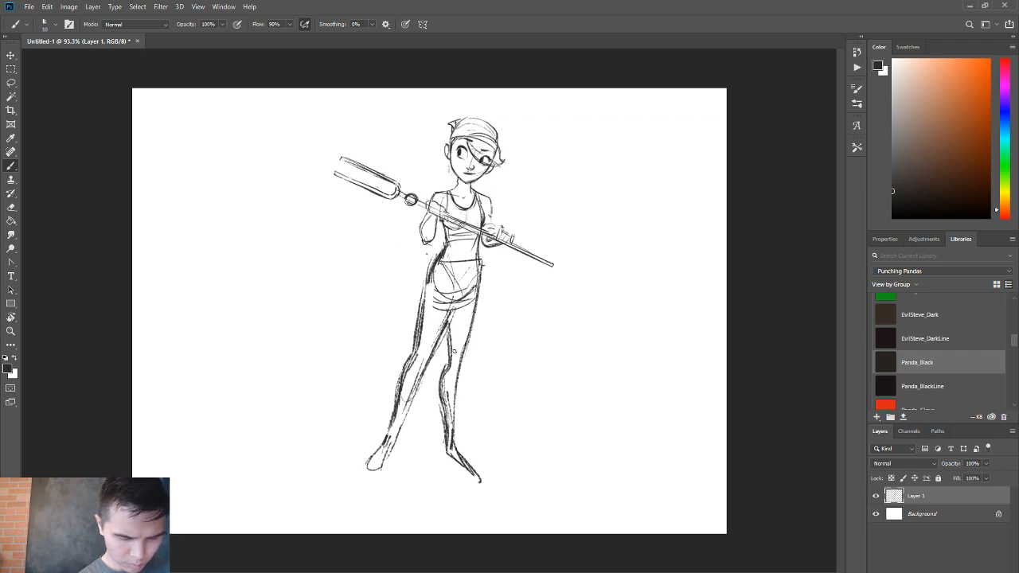
{"action": "left_click_drag", "start_coordinate": [449, 357], "coordinate": [444, 376]}
{"action": "mouse_move", "coordinate": [444, 332]}
{"action": "left_mouse_down"}
{"action": "mouse_move", "coordinate": [451, 359]}
{"action": "mouse_move", "coordinate": [440, 413]}
{"action": "left_mouse_up"}
Redraw the outstretched leg's inner contour with a fuller calf below the knee.
{"action": "key", "text": "e"}
{"action": "key", "text": "b"}
{"action": "mouse_move", "coordinate": [428, 363]}
{"action": "left_mouse_down"}
{"action": "mouse_move", "coordinate": [398, 429]}
{"action": "mouse_move", "coordinate": [400, 379]}
{"action": "left_mouse_up"}
{"action": "left_click_drag", "start_coordinate": [400, 380], "coordinate": [395, 402]}
Erase the heavy outer knee and shin line on the outstretched leg and redraw it as a cleaner curve.
{"action": "key", "text": "e"}
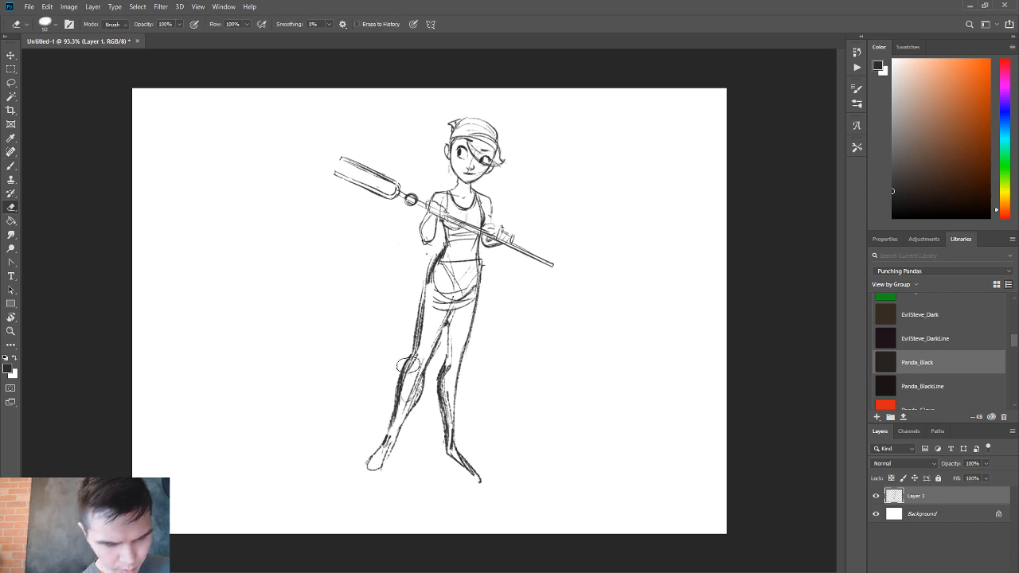
{"action": "left_click_drag", "start_coordinate": [415, 354], "coordinate": [396, 406]}
{"action": "key", "text": "b"}
{"action": "left_click_drag", "start_coordinate": [412, 355], "coordinate": [396, 392]}
{"action": "key", "text": "ctrl+z"}
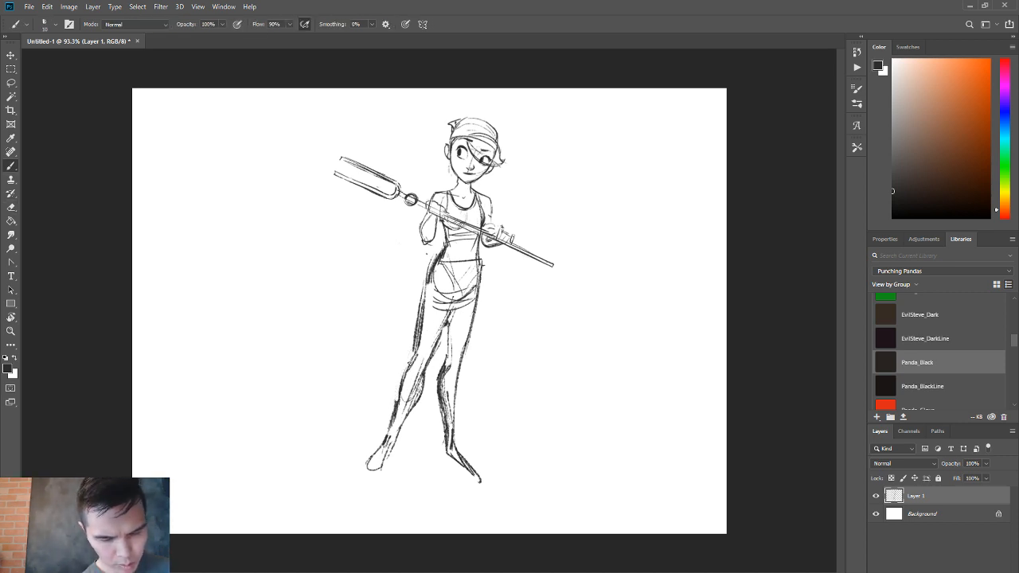
{"action": "mouse_move", "coordinate": [413, 357]}
{"action": "left_mouse_down"}
{"action": "mouse_move", "coordinate": [391, 412]}
{"action": "mouse_move", "coordinate": [394, 398]}
{"action": "mouse_move", "coordinate": [416, 411]}
{"action": "left_mouse_up"}
Refine the outstretched leg's inner contour from the crotch down to the lower calf.
{"action": "key", "text": "e"}
{"action": "key", "text": "b"}
{"action": "left_click_drag", "start_coordinate": [447, 324], "coordinate": [400, 429]}
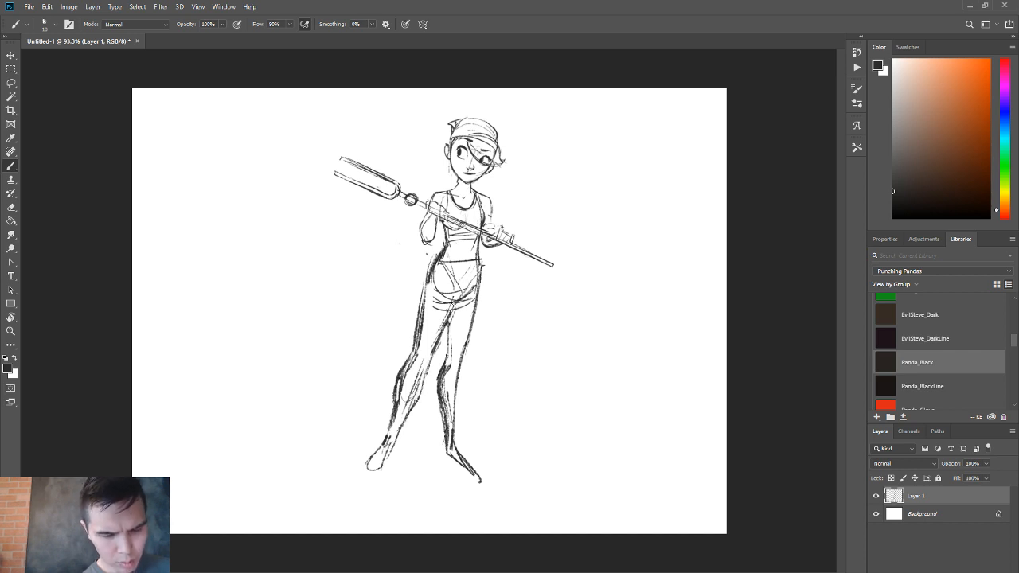
Erase the old elbow of the arm near the fork with a smaller eraser and rough in its forearm and gripping hand.
{"action": "key", "text": "e"}
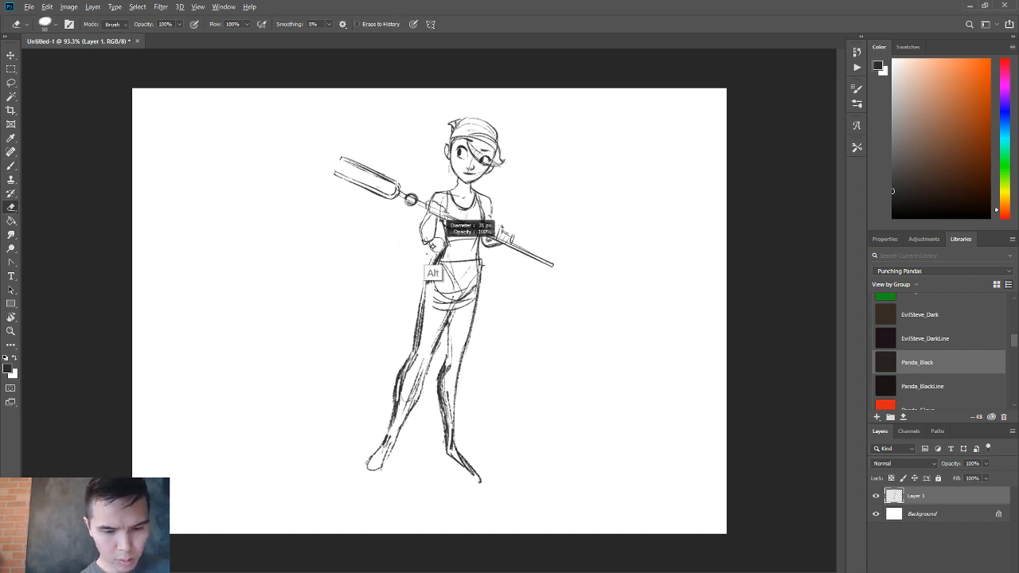
{"action": "key", "text": "b"}
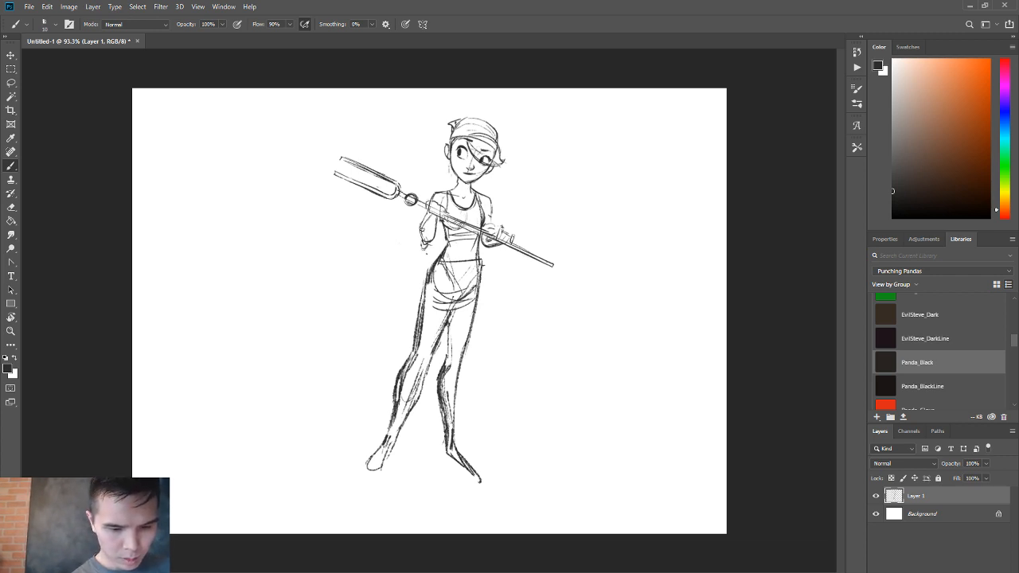
{"action": "left_click_drag", "start_coordinate": [423, 230], "coordinate": [423, 249]}
{"action": "key", "text": "e"}
{"action": "key", "text": "b"}
{"action": "key", "text": "e"}
{"action": "key", "text": "b"}
{"action": "mouse_move", "coordinate": [426, 212]}
{"action": "left_mouse_down"}
{"action": "mouse_move", "coordinate": [412, 253]}
{"action": "mouse_move", "coordinate": [423, 219]}
{"action": "mouse_move", "coordinate": [444, 211]}
{"action": "left_mouse_up"}
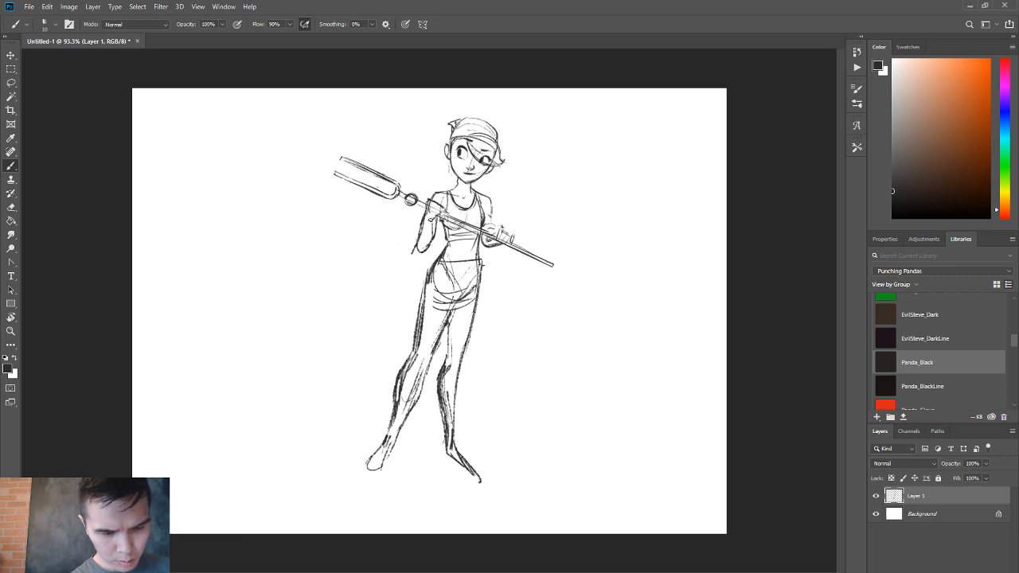
Try lengthening the arm near the fork with a lower, pointed elbow.
{"action": "key", "text": "e"}
{"action": "left_click_drag", "start_coordinate": [424, 223], "coordinate": [415, 253]}
{"action": "key", "text": "b"}
{"action": "key", "text": "e"}
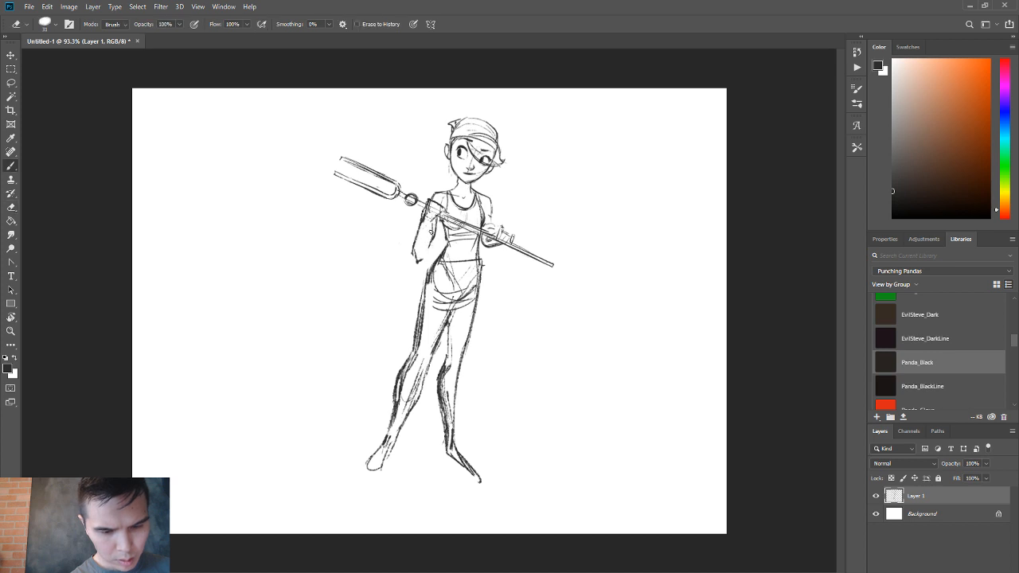
{"action": "key", "text": "b"}
{"action": "key", "text": "e"}
{"action": "key", "text": "b"}
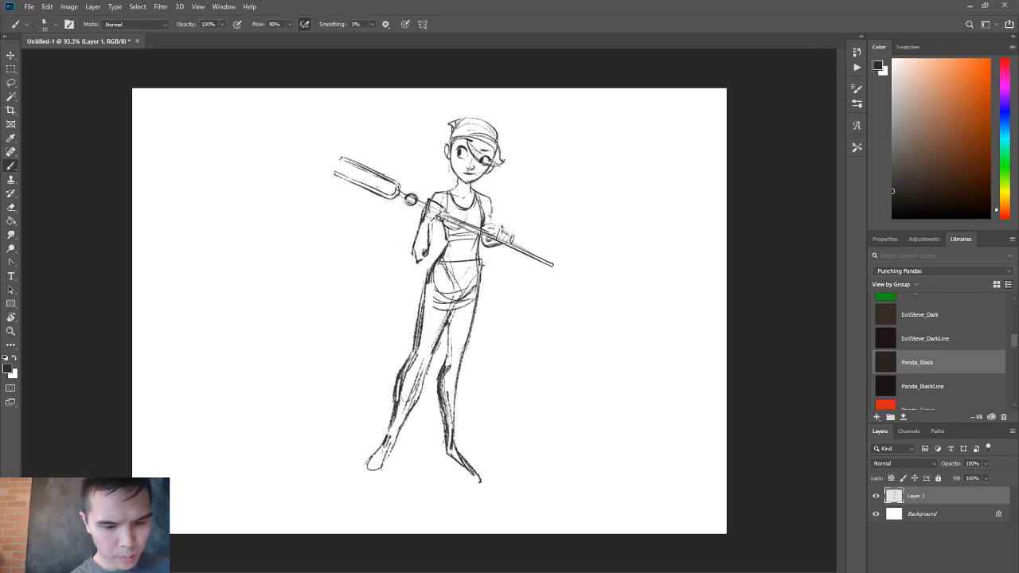
{"action": "key", "text": "e"}
{"action": "key", "text": "b"}
Erase the lowered elbow and redraw the forearm near the fork with heavier lines ending in a higher, narrower elbow.
{"action": "mouse_move", "coordinate": [413, 248]}
{"action": "left_mouse_down"}
{"action": "mouse_move", "coordinate": [420, 259]}
{"action": "mouse_move", "coordinate": [422, 250]}
{"action": "left_mouse_up"}
{"action": "key", "text": "e"}
{"action": "key", "text": "b"}
{"action": "key", "text": "e"}
{"action": "mouse_move", "coordinate": [427, 209]}
{"action": "left_mouse_down"}
{"action": "mouse_move", "coordinate": [418, 234]}
{"action": "mouse_move", "coordinate": [437, 207]}
{"action": "mouse_move", "coordinate": [420, 215]}
{"action": "mouse_move", "coordinate": [416, 245]}
{"action": "left_mouse_up"}
{"action": "key", "text": "b"}
{"action": "key", "text": "e"}
{"action": "key", "text": "b"}
Redraw the hand gripping the staff near the fork and darken the underside of the other forearm.
{"action": "mouse_move", "coordinate": [419, 215]}
{"action": "left_mouse_down"}
{"action": "mouse_move", "coordinate": [416, 244]}
{"action": "mouse_move", "coordinate": [455, 217]}
{"action": "mouse_move", "coordinate": [436, 206]}
{"action": "left_mouse_up"}
{"action": "key", "text": "e"}
{"action": "key", "text": "b"}
{"action": "left_click_drag", "start_coordinate": [499, 229], "coordinate": [485, 242]}
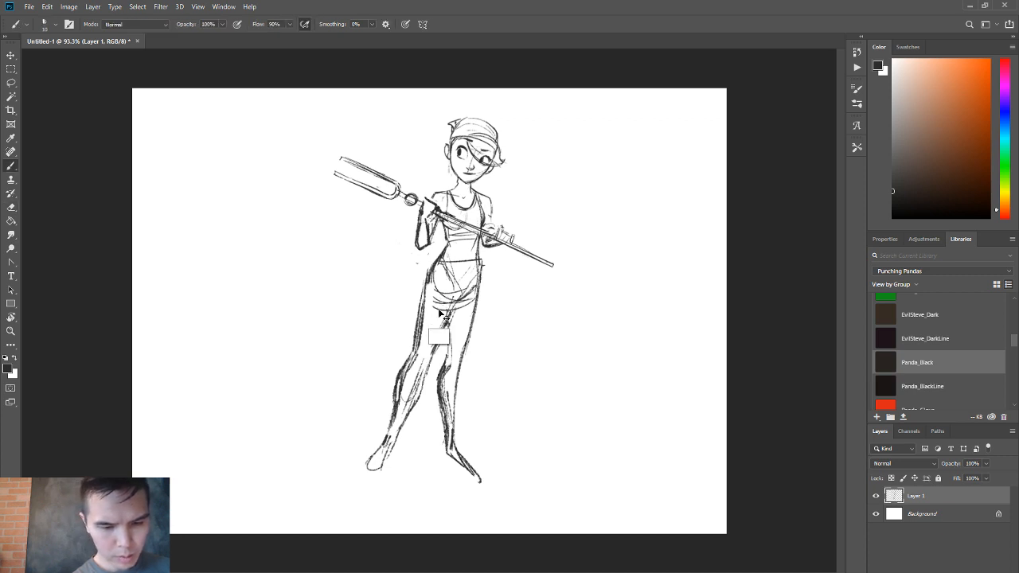
Flip the sketch horizontally and draw boot-top lines across both legs just below the knees.
{"action": "key", "text": "ctrl+h"}
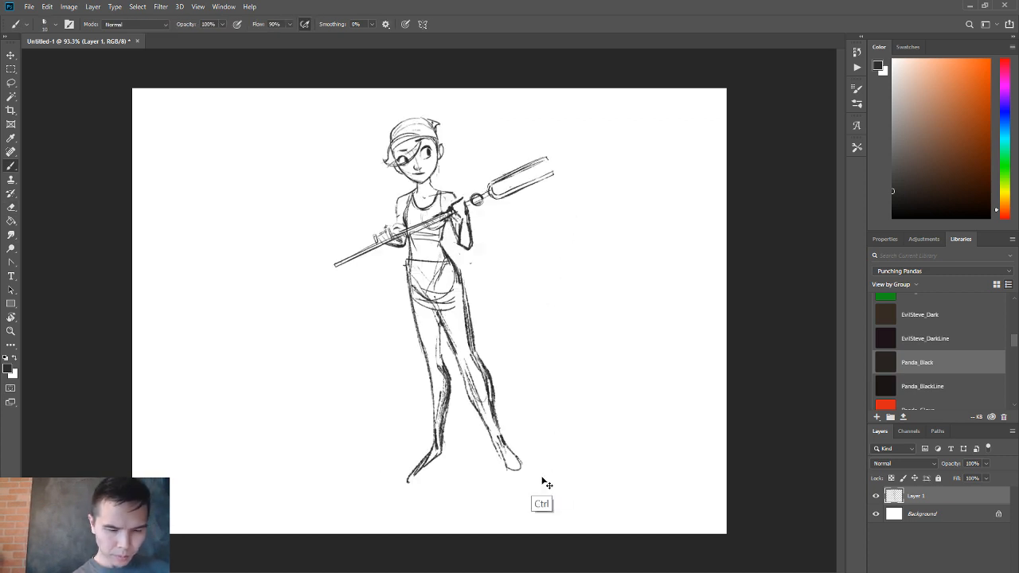
{"action": "left_click_drag", "start_coordinate": [425, 382], "coordinate": [495, 376]}
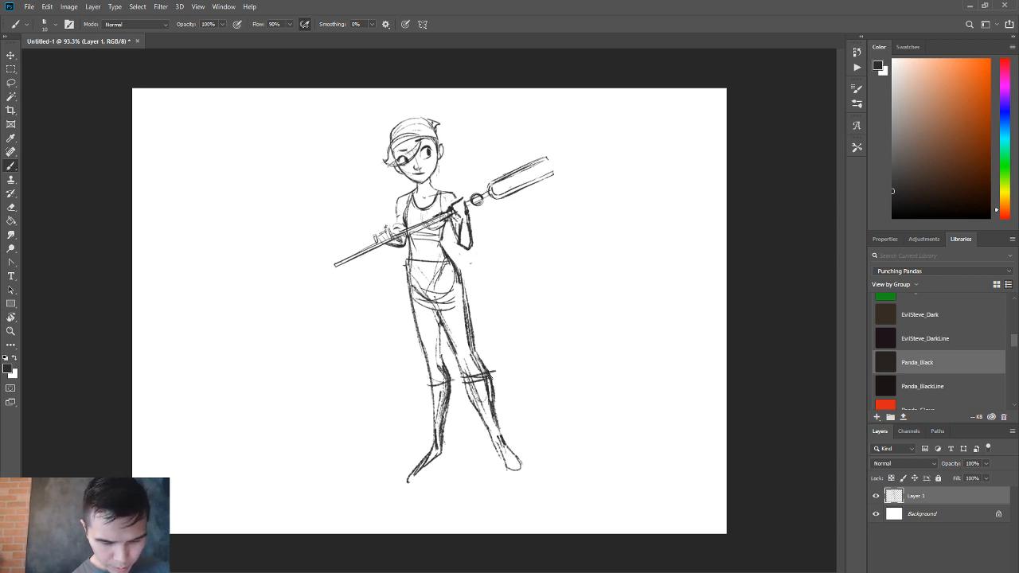
Sketch the outfit around the hips: a thigh strap, a curved hem, a slanted belt and a side pouch.
{"action": "left_click_drag", "start_coordinate": [468, 333], "coordinate": [441, 329]}
{"action": "mouse_move", "coordinate": [447, 332]}
{"action": "left_mouse_down"}
{"action": "mouse_move", "coordinate": [475, 342]}
{"action": "mouse_move", "coordinate": [427, 322]}
{"action": "mouse_move", "coordinate": [435, 332]}
{"action": "mouse_move", "coordinate": [456, 324]}
{"action": "mouse_move", "coordinate": [444, 314]}
{"action": "mouse_move", "coordinate": [465, 298]}
{"action": "mouse_move", "coordinate": [409, 308]}
{"action": "left_mouse_up"}
{"action": "key", "text": "e"}
{"action": "key", "text": "b"}
{"action": "mouse_move", "coordinate": [409, 273]}
{"action": "left_mouse_down"}
{"action": "mouse_move", "coordinate": [460, 276]}
{"action": "mouse_move", "coordinate": [448, 254]}
{"action": "left_mouse_up"}
{"action": "mouse_move", "coordinate": [405, 265]}
{"action": "left_mouse_down"}
{"action": "mouse_move", "coordinate": [407, 278]}
{"action": "mouse_move", "coordinate": [454, 258]}
{"action": "mouse_move", "coordinate": [398, 302]}
{"action": "left_mouse_up"}
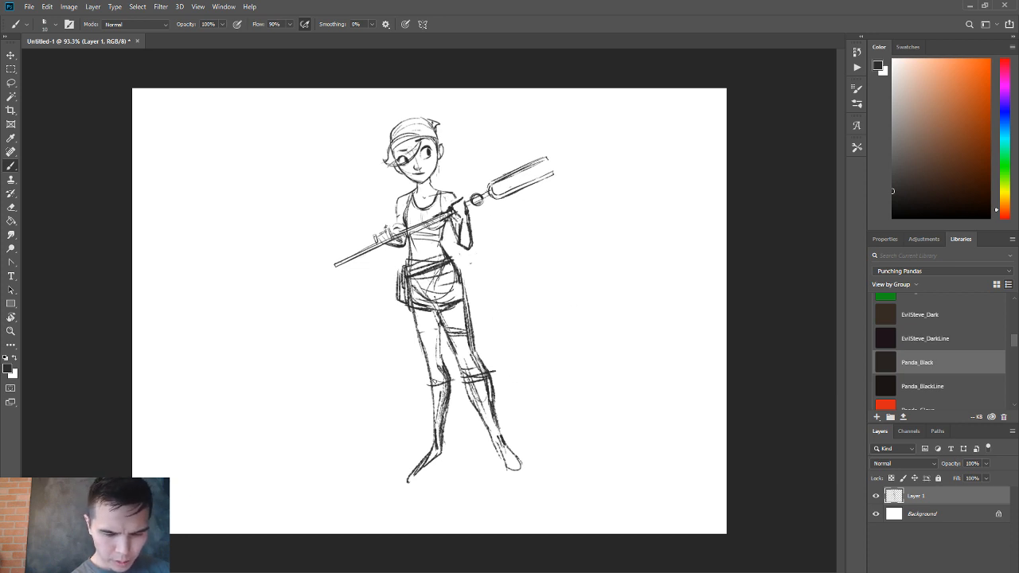
Darken the straight leg's boot cuff and sketch the boot's inner side line down to the heel.
{"action": "left_click_drag", "start_coordinate": [433, 382], "coordinate": [455, 380]}
{"action": "mouse_move", "coordinate": [455, 380]}
{"action": "left_mouse_down"}
{"action": "mouse_move", "coordinate": [457, 396]}
{"action": "mouse_move", "coordinate": [445, 379]}
{"action": "left_mouse_up"}
{"action": "key", "text": "e"}
{"action": "key", "text": "b"}
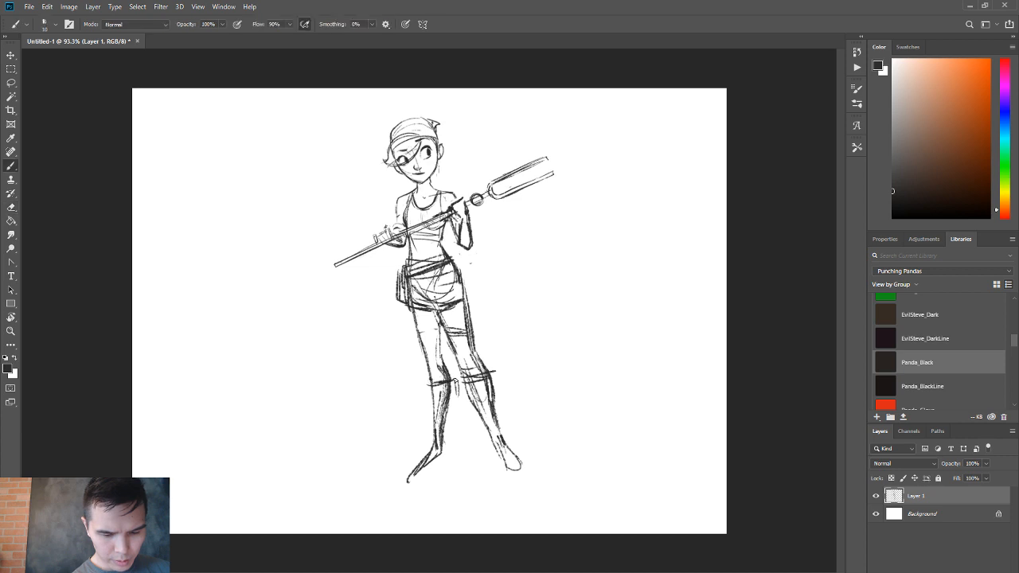
{"action": "left_click_drag", "start_coordinate": [449, 428], "coordinate": [451, 459]}
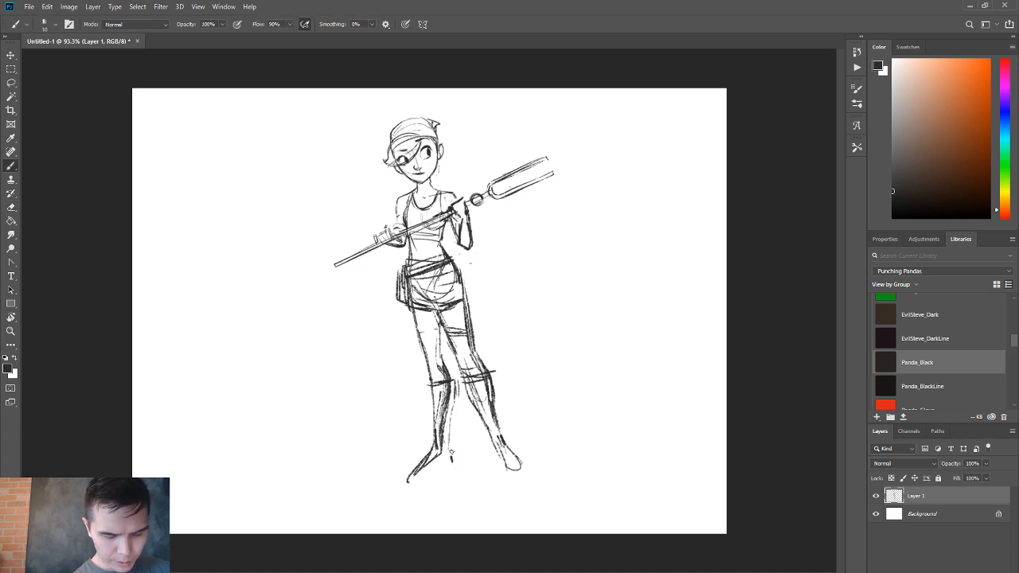
Draw the straight leg's boot with a dark sole, heel and pointed toe, and add the shaft's outer line.
{"action": "mouse_move", "coordinate": [408, 492]}
{"action": "left_mouse_down"}
{"action": "mouse_move", "coordinate": [453, 468]}
{"action": "mouse_move", "coordinate": [421, 481]}
{"action": "left_mouse_up"}
{"action": "mouse_move", "coordinate": [402, 480]}
{"action": "left_mouse_down"}
{"action": "mouse_move", "coordinate": [451, 463]}
{"action": "mouse_move", "coordinate": [428, 481]}
{"action": "mouse_move", "coordinate": [403, 484]}
{"action": "mouse_move", "coordinate": [433, 470]}
{"action": "mouse_move", "coordinate": [404, 477]}
{"action": "left_mouse_up"}
{"action": "key", "text": "e"}
{"action": "key", "text": "b"}
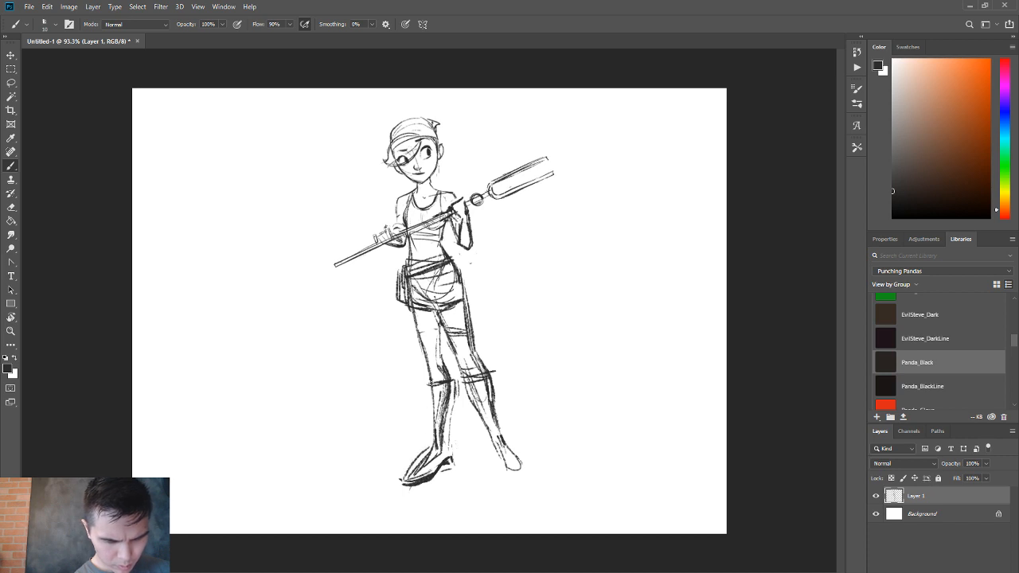
{"action": "left_click_drag", "start_coordinate": [430, 383], "coordinate": [424, 454]}
Sketch the flared shaft of the second boot with lines down both sides of the outstretched lower leg.
{"action": "left_click_drag", "start_coordinate": [461, 386], "coordinate": [481, 452]}
{"action": "left_click_drag", "start_coordinate": [499, 384], "coordinate": [502, 406]}
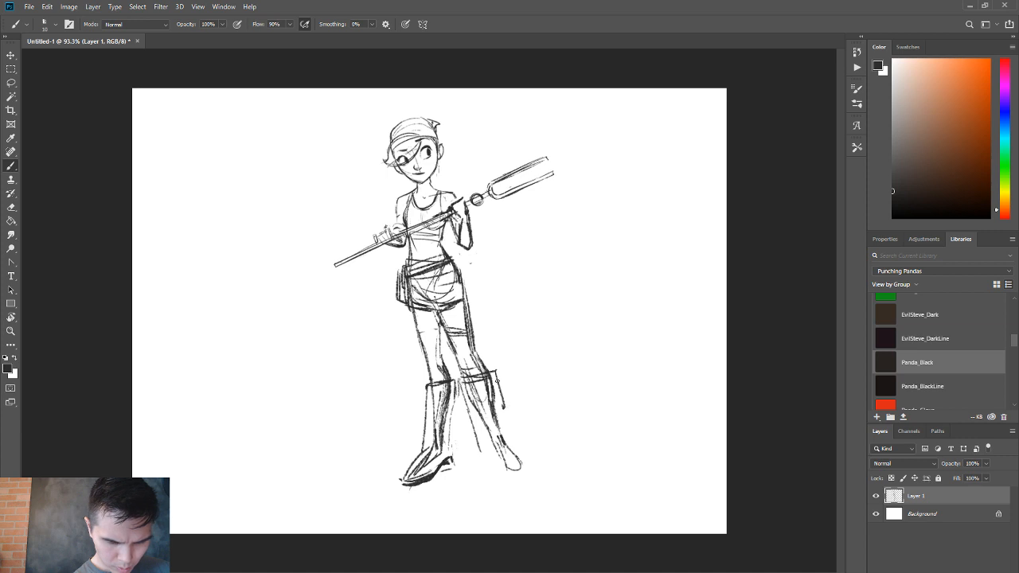
{"action": "left_click_drag", "start_coordinate": [494, 371], "coordinate": [524, 444]}
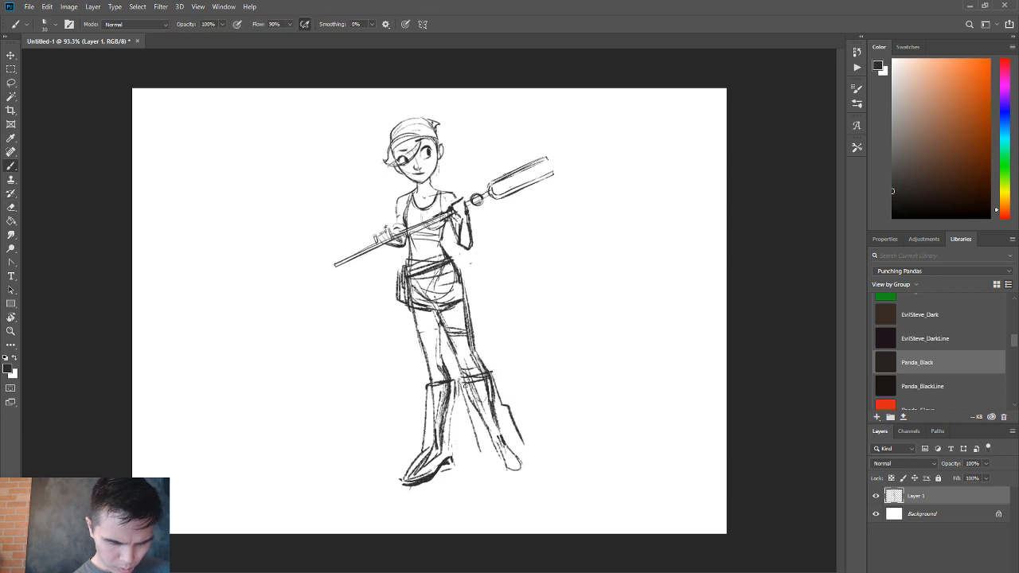
{"action": "key", "text": "e"}
{"action": "left_click_drag", "start_coordinate": [462, 382], "coordinate": [480, 452]}
Erase the second boot's jagged outer line, redraw its flared shaft down to the ankle, and sketch a rounded foot.
{"action": "key", "text": "b"}
{"action": "key", "text": "e"}
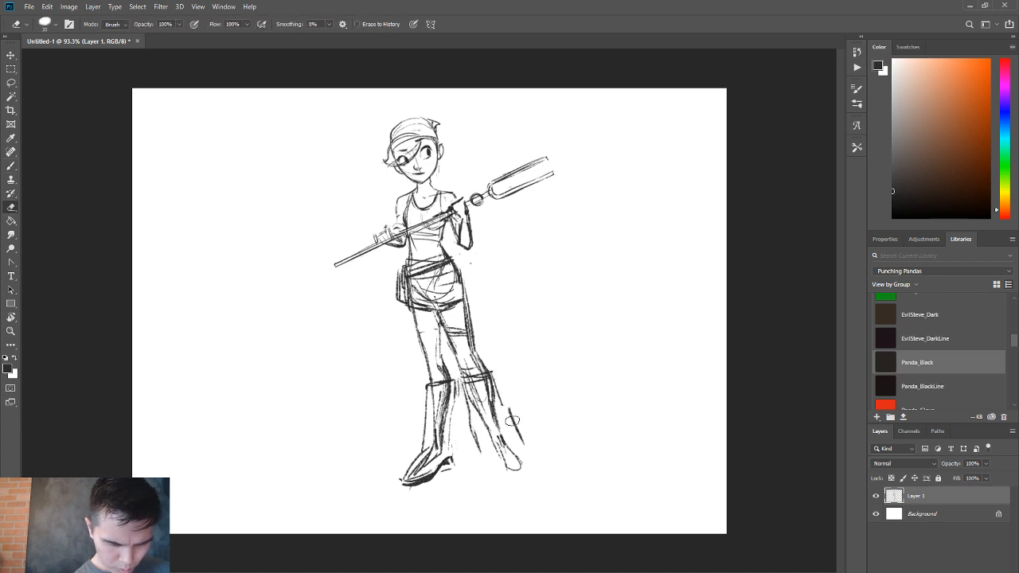
{"action": "left_click_drag", "start_coordinate": [507, 407], "coordinate": [522, 441]}
{"action": "key", "text": "b"}
{"action": "mouse_move", "coordinate": [492, 373]}
{"action": "left_mouse_down"}
{"action": "mouse_move", "coordinate": [523, 446]}
{"action": "mouse_move", "coordinate": [513, 439]}
{"action": "mouse_move", "coordinate": [521, 442]}
{"action": "mouse_move", "coordinate": [503, 479]}
{"action": "mouse_move", "coordinate": [493, 474]}
{"action": "mouse_move", "coordinate": [519, 482]}
{"action": "left_mouse_up"}
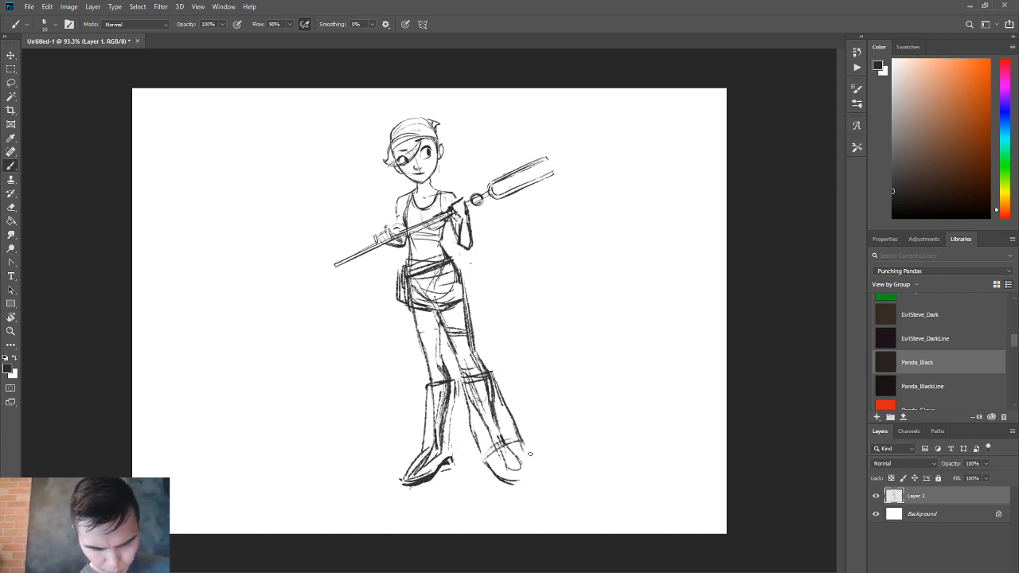
{"action": "mouse_move", "coordinate": [524, 444]}
{"action": "left_mouse_down"}
{"action": "mouse_move", "coordinate": [523, 478]}
{"action": "mouse_move", "coordinate": [509, 478]}
{"action": "mouse_move", "coordinate": [533, 460]}
{"action": "mouse_move", "coordinate": [526, 476]}
{"action": "mouse_move", "coordinate": [514, 458]}
{"action": "left_mouse_up"}
{"action": "key", "text": "e"}
{"action": "key", "text": "b"}
Rework the straight leg's boot with a rounder foot and sole, erasing the old heel and the outer shaft line.
{"action": "mouse_move", "coordinate": [410, 468]}
{"action": "left_mouse_down"}
{"action": "mouse_move", "coordinate": [436, 455]}
{"action": "mouse_move", "coordinate": [428, 453]}
{"action": "mouse_move", "coordinate": [405, 480]}
{"action": "mouse_move", "coordinate": [444, 473]}
{"action": "left_mouse_up"}
{"action": "key", "text": "e"}
{"action": "key", "text": "b"}
{"action": "key", "text": "e"}
{"action": "mouse_move", "coordinate": [455, 458]}
{"action": "left_mouse_down"}
{"action": "mouse_move", "coordinate": [422, 484]}
{"action": "mouse_move", "coordinate": [448, 460]}
{"action": "mouse_move", "coordinate": [451, 425]}
{"action": "mouse_move", "coordinate": [452, 461]}
{"action": "left_mouse_up"}
{"action": "key", "text": "b"}
{"action": "key", "text": "e"}
{"action": "left_click_drag", "start_coordinate": [428, 391], "coordinate": [423, 446]}
{"action": "key", "text": "b"}
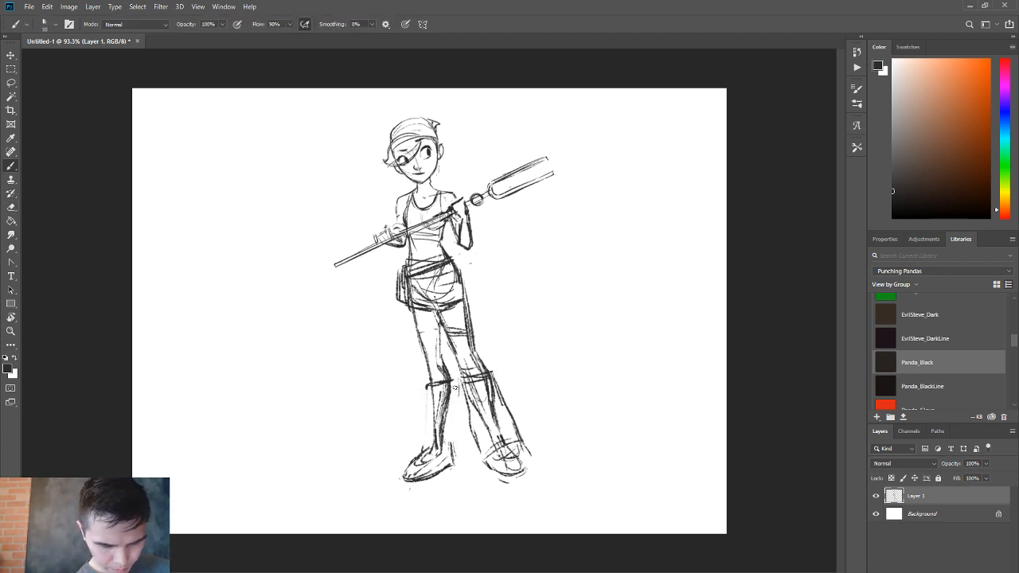
Sketch a flared back panel with a small oval at the ankle on the straight leg's boot, and redraw its front edge.
{"action": "left_click_drag", "start_coordinate": [452, 387], "coordinate": [456, 459]}
{"action": "mouse_move", "coordinate": [452, 381]}
{"action": "left_mouse_down"}
{"action": "mouse_move", "coordinate": [451, 468]}
{"action": "mouse_move", "coordinate": [464, 442]}
{"action": "left_mouse_up"}
{"action": "key", "text": "e"}
{"action": "key", "text": "b"}
{"action": "left_click_drag", "start_coordinate": [429, 393], "coordinate": [427, 439]}
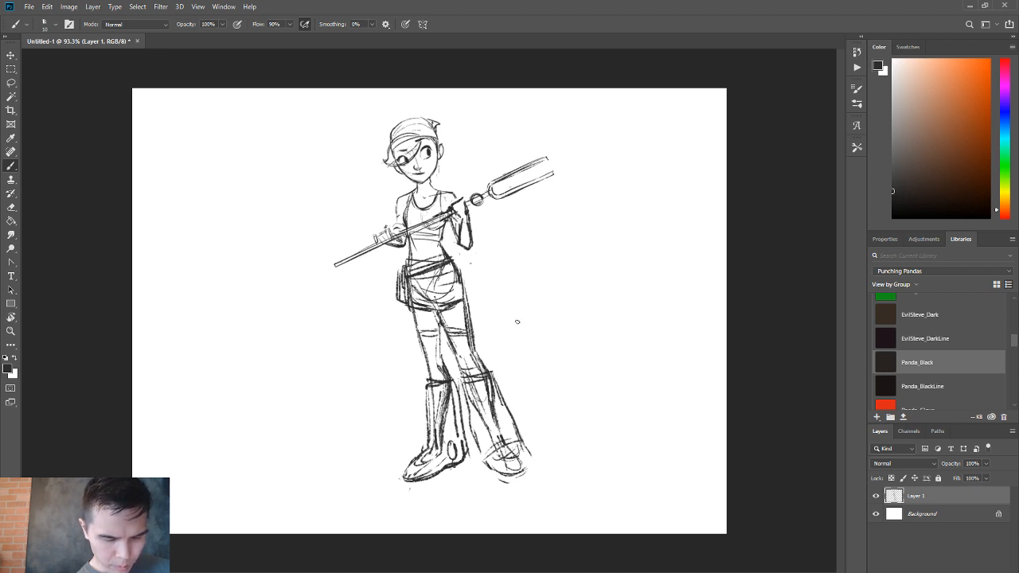
Extend the lower end of the staff further outward past the gripping hand.
{"action": "key", "text": "z"}
{"action": "key", "text": "ctrl+plus"}
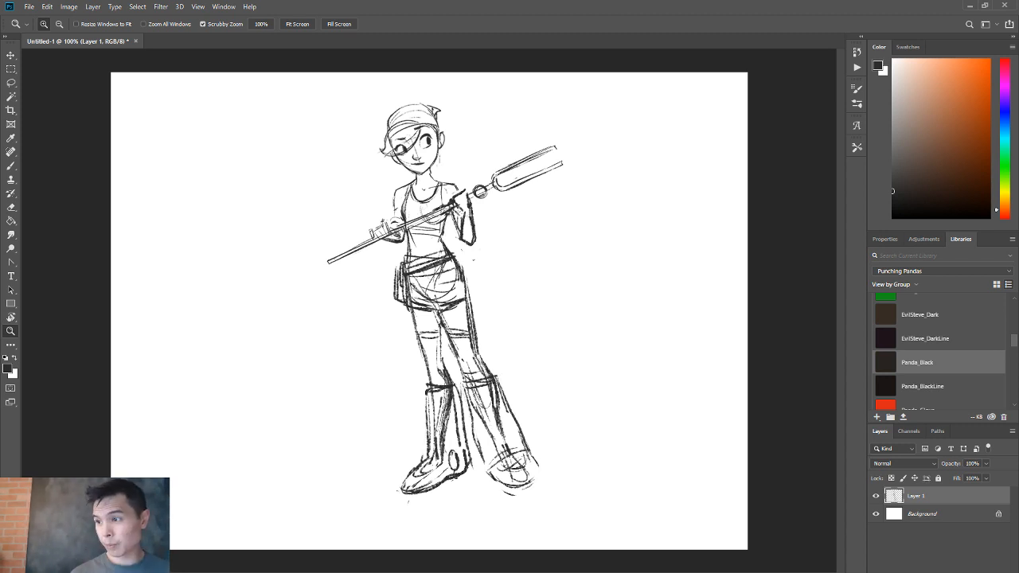
{"action": "key", "text": "b"}
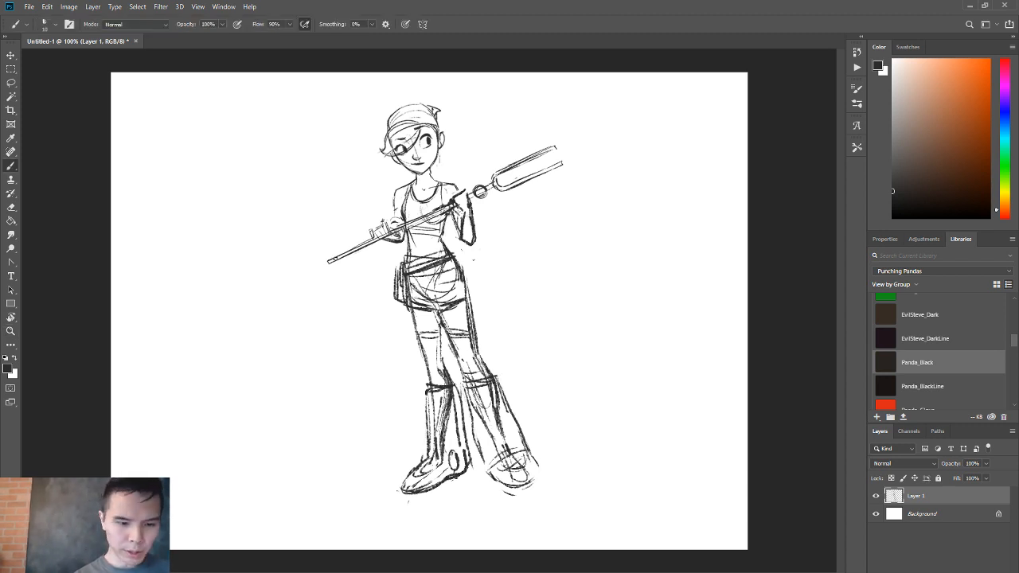
{"action": "left_click_drag", "start_coordinate": [343, 254], "coordinate": [290, 280]}
{"action": "key", "text": "e"}
{"action": "key", "text": "b"}
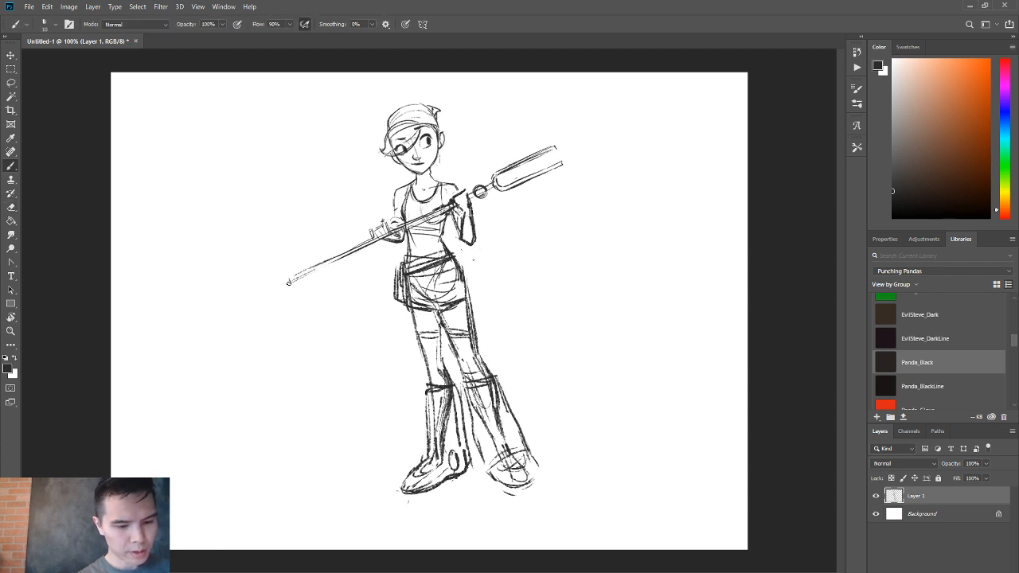
Erase the stray mark below the elbow and redraw the fingers and thumb of the hand gripping the lower staff.
{"action": "key", "text": "e"}
{"action": "left_click_drag", "start_coordinate": [460, 249], "coordinate": [475, 260]}
{"action": "key", "text": "b"}
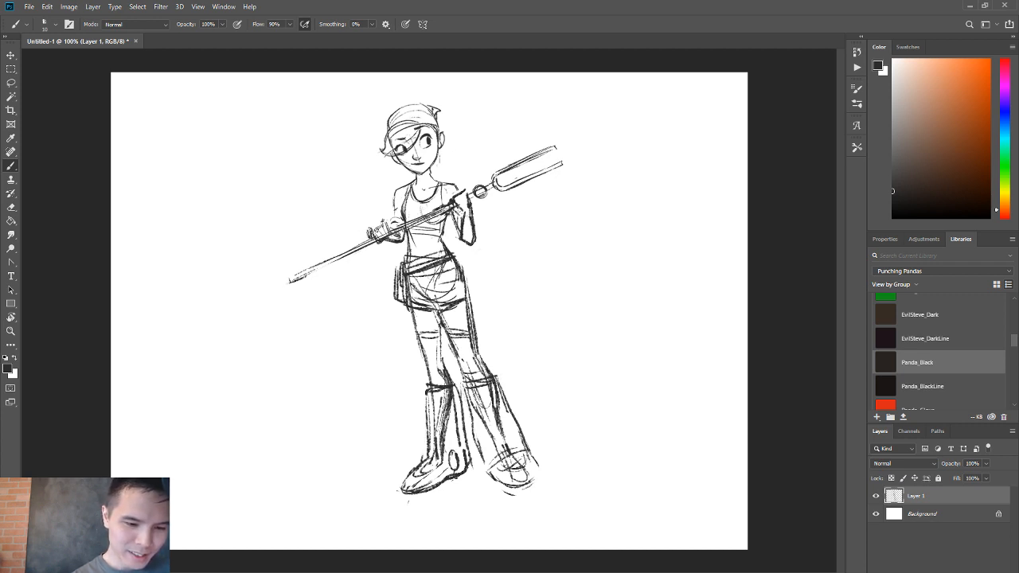
{"action": "key", "text": "e"}
{"action": "left_click_drag", "start_coordinate": [380, 224], "coordinate": [388, 231]}
{"action": "key", "text": "b"}
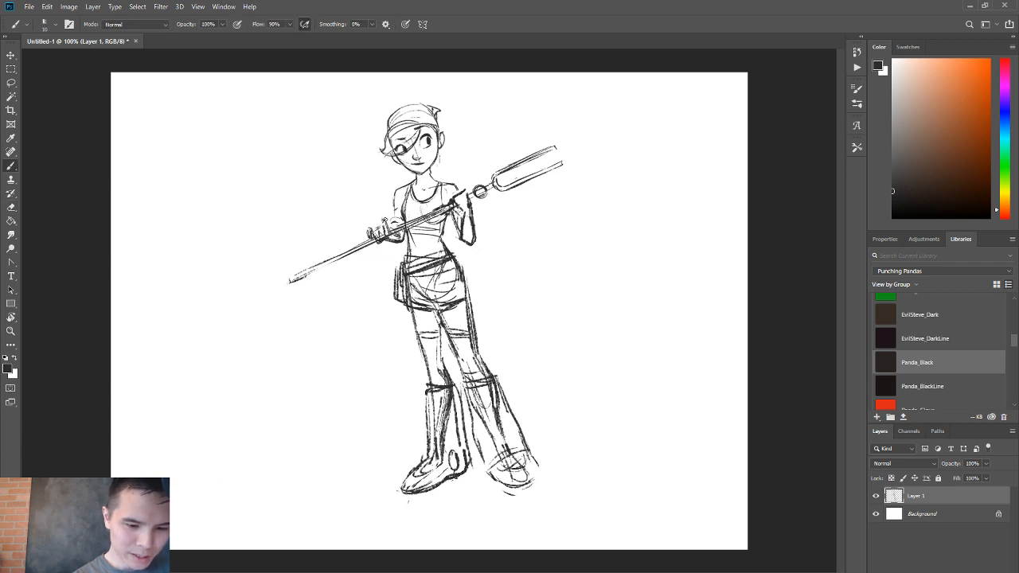
{"action": "key", "text": "e"}
{"action": "left_click_drag", "start_coordinate": [386, 219], "coordinate": [387, 234]}
{"action": "key", "text": "b"}
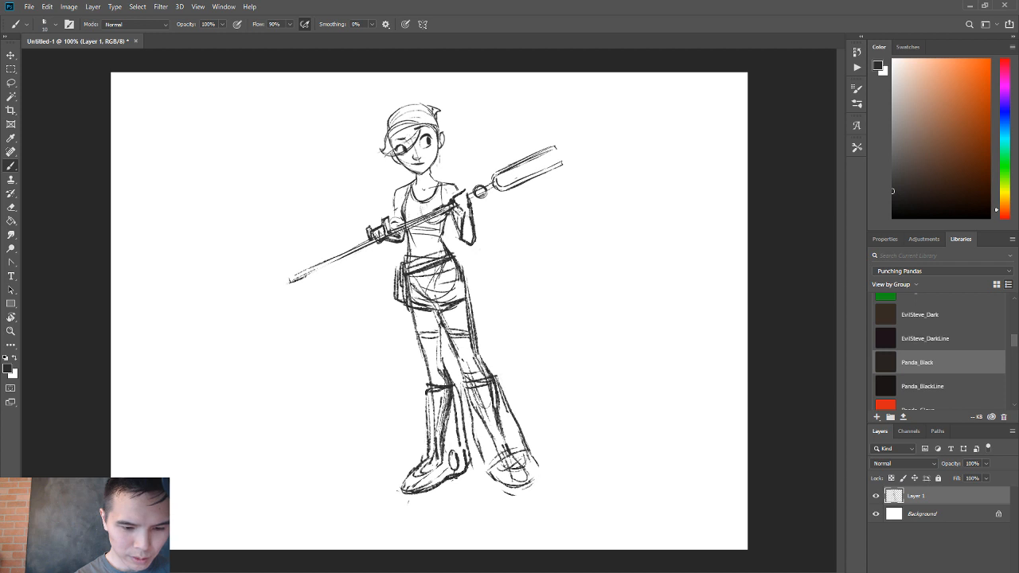
Clean up the staff's shaft across the torso by erasing the overlapping sketch lines.
{"action": "key", "text": "e"}
{"action": "mouse_move", "coordinate": [440, 211]}
{"action": "left_mouse_down"}
{"action": "mouse_move", "coordinate": [390, 233]}
{"action": "mouse_move", "coordinate": [601, 160]}
{"action": "mouse_move", "coordinate": [487, 182]}
{"action": "mouse_move", "coordinate": [493, 190]}
{"action": "left_mouse_up"}
{"action": "key", "text": "b"}
Lasso the staff's fork head, scale it up so the prongs reach further out, and deselect it.
{"action": "key", "text": "l"}
{"action": "key", "text": "ctrl+t"}
{"action": "left_click_drag", "start_coordinate": [599, 134], "coordinate": [655, 105]}
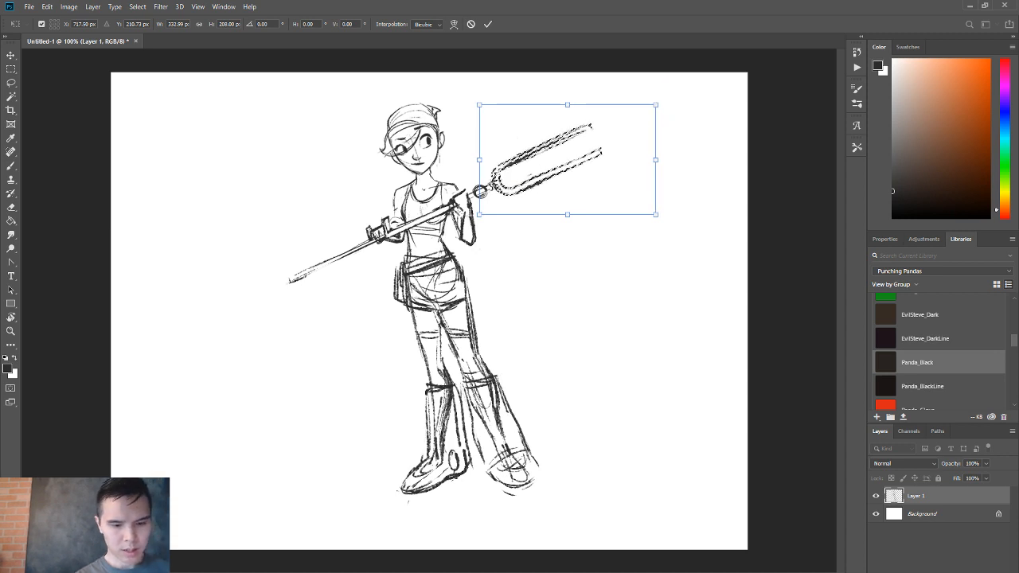
{"action": "key", "text": "Return"}
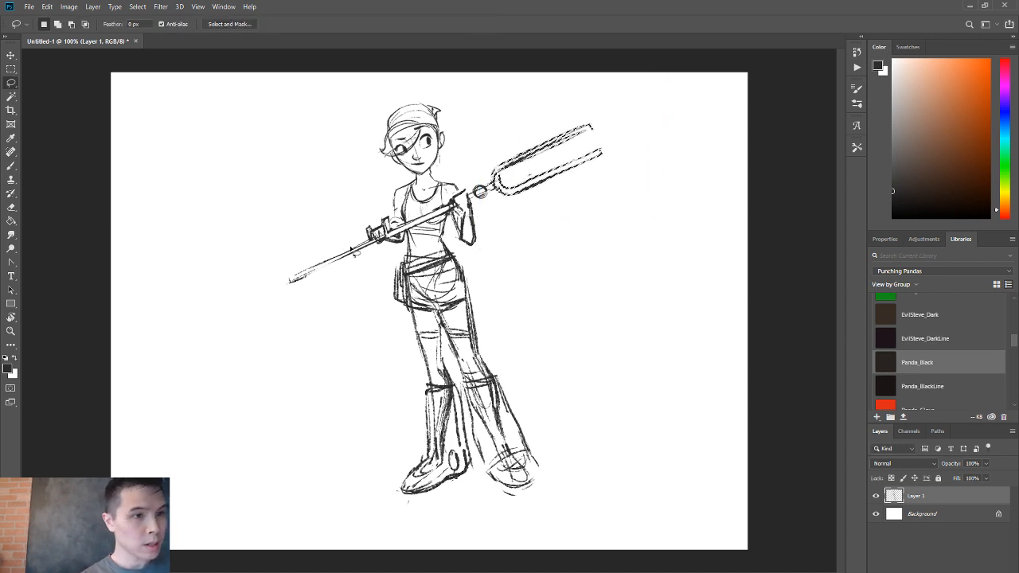
{"action": "key", "text": "b"}
{"action": "key", "text": "ctrl+d"}
Lengthen the staff's lower end with two dark parallel lines and close it with an end cap.
{"action": "left_click_drag", "start_coordinate": [339, 255], "coordinate": [249, 301]}
{"action": "left_click_drag", "start_coordinate": [249, 301], "coordinate": [314, 275]}
{"action": "left_click_drag", "start_coordinate": [368, 245], "coordinate": [254, 297]}
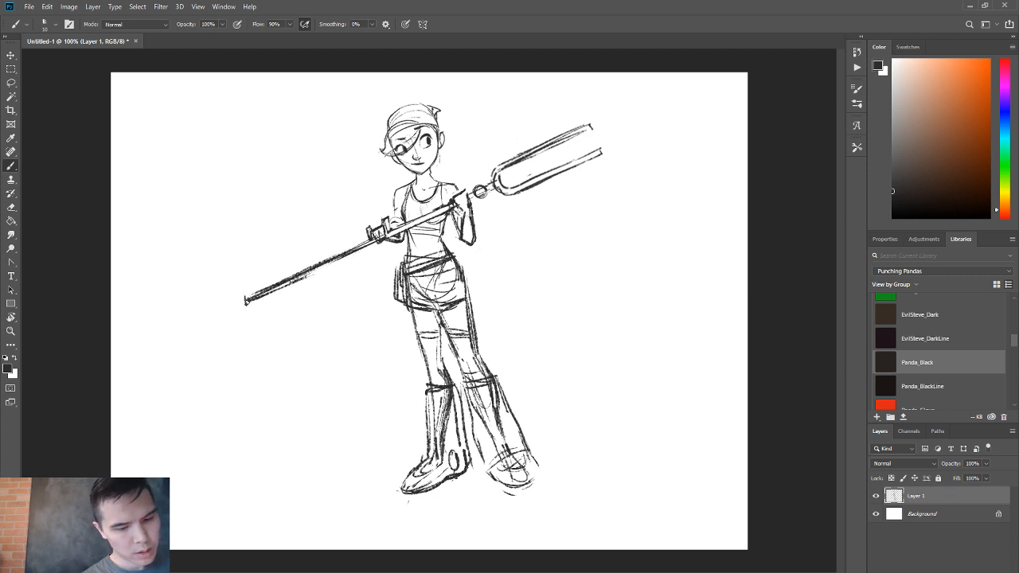
Lower the opacity of Layer 1 to 18% and add a new layer above it for inking.
{"action": "left_click", "coordinate": [985, 463]}
{"action": "mouse_move", "coordinate": [990, 476]}
{"action": "left_mouse_down"}
{"action": "mouse_move", "coordinate": [958, 475]}
{"action": "mouse_move", "coordinate": [940, 501]}
{"action": "left_mouse_up"}
{"action": "key", "text": "z"}
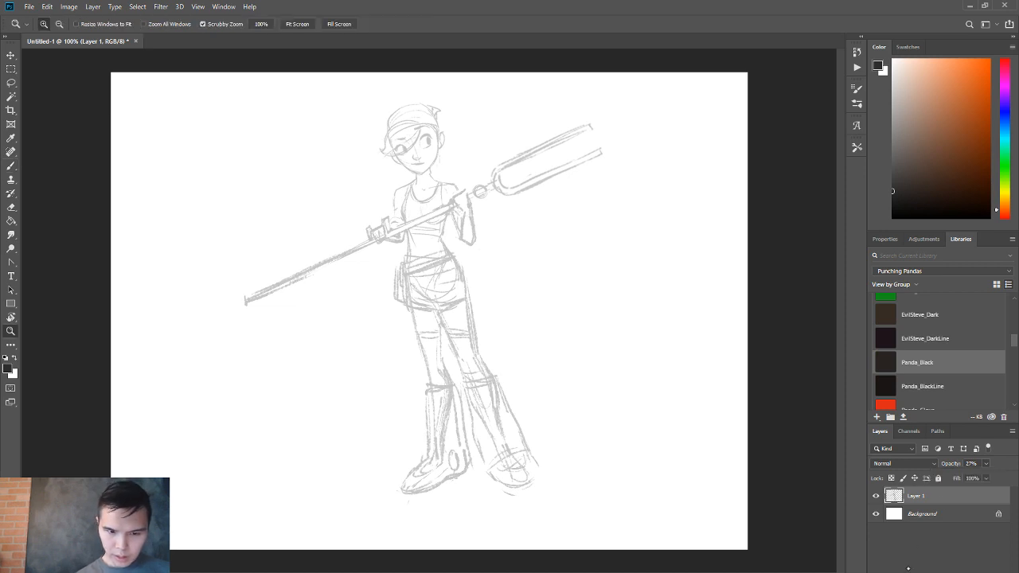
{"action": "left_click_drag", "start_coordinate": [470, 351], "coordinate": [684, 397]}
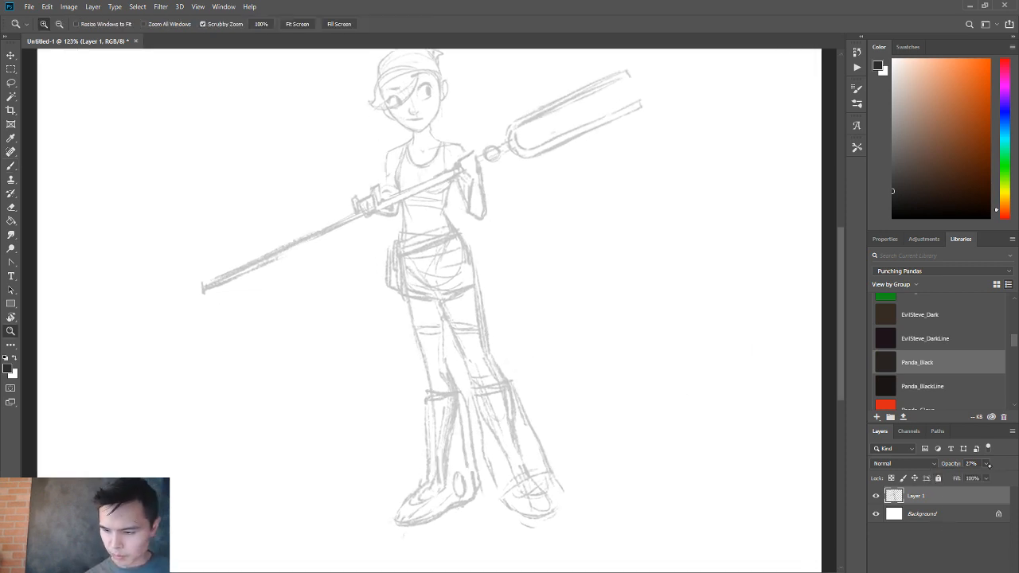
{"action": "left_click", "coordinate": [986, 464]}
{"action": "mouse_move", "coordinate": [975, 476]}
{"action": "left_mouse_down"}
{"action": "mouse_move", "coordinate": [964, 481]}
{"action": "mouse_move", "coordinate": [968, 499]}
{"action": "left_mouse_up"}
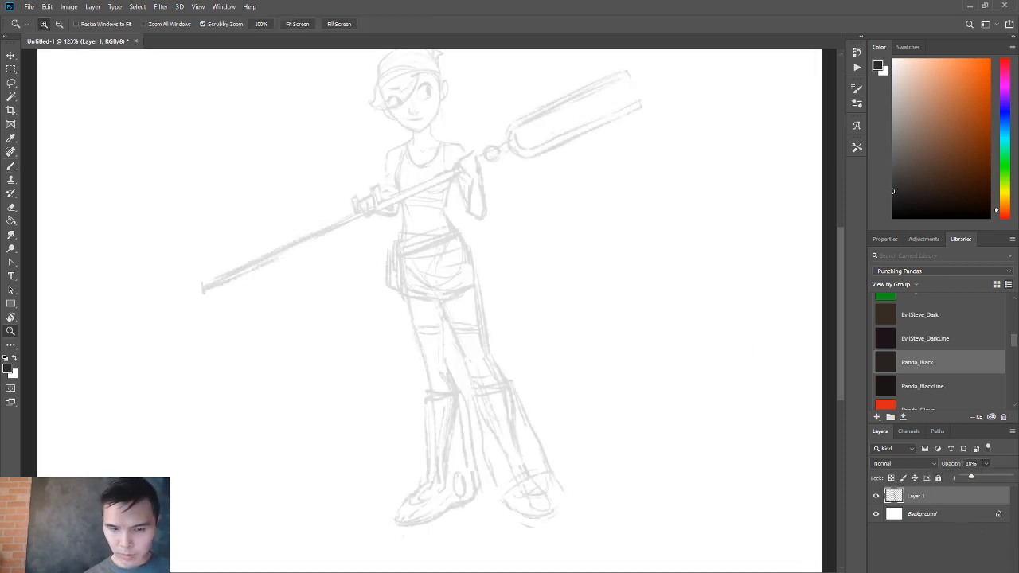
{"action": "key", "text": "ctrl+alt+shift+n"}
{"action": "left_click_drag", "start_coordinate": [456, 229], "coordinate": [452, 230]}
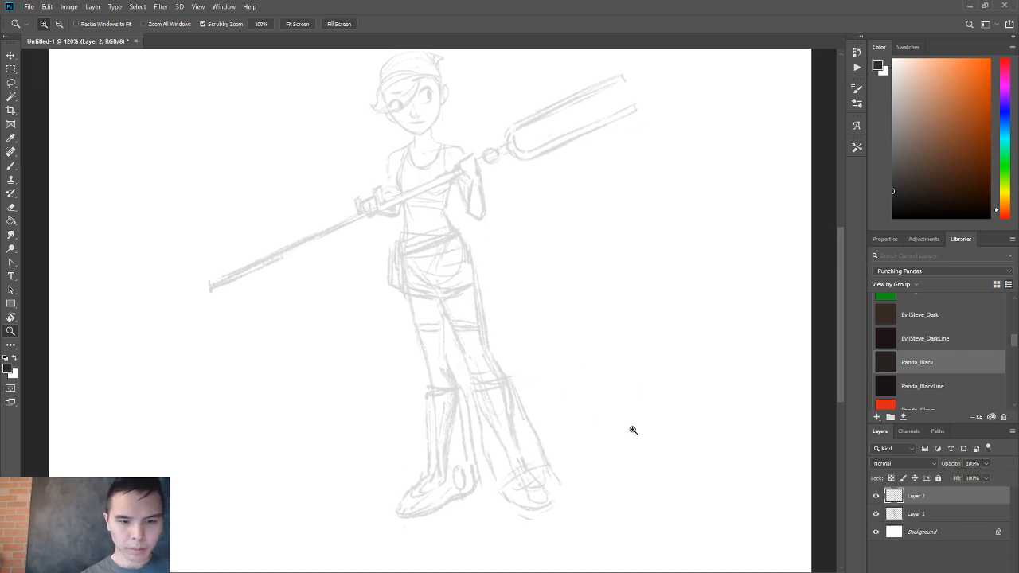
Ink the uncovered eye with its thick upper lid and dark pupil, and the lower lid of the half-hidden eye.
{"action": "left_click_drag", "start_coordinate": [436, 96], "coordinate": [516, 84]}
{"action": "key", "text": "b"}
{"action": "left_click_drag", "start_coordinate": [402, 138], "coordinate": [404, 187]}
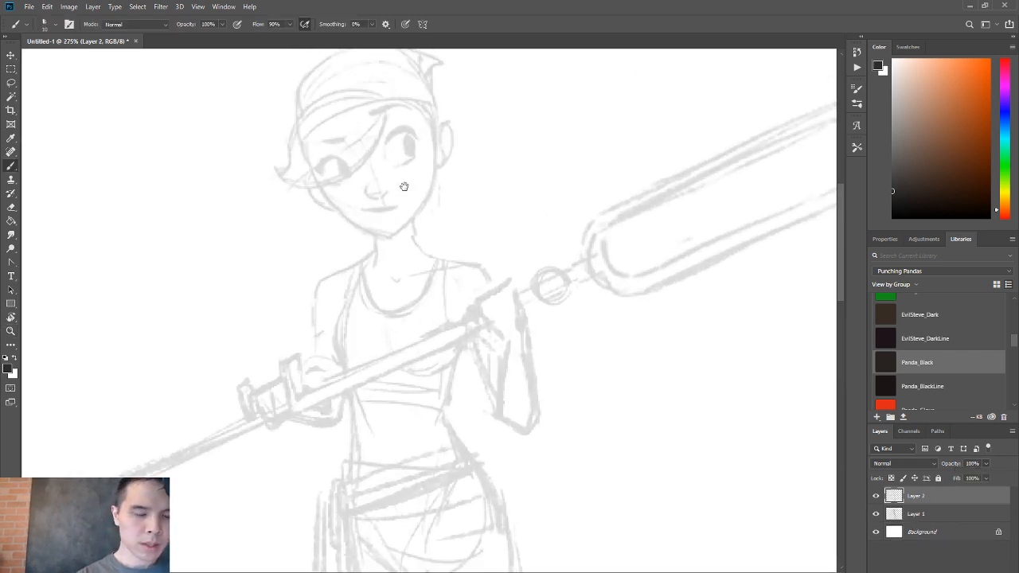
{"action": "mouse_move", "coordinate": [393, 135]}
{"action": "left_mouse_down"}
{"action": "mouse_move", "coordinate": [424, 134]}
{"action": "mouse_move", "coordinate": [386, 137]}
{"action": "mouse_move", "coordinate": [422, 131]}
{"action": "mouse_move", "coordinate": [396, 163]}
{"action": "mouse_move", "coordinate": [415, 152]}
{"action": "mouse_move", "coordinate": [413, 139]}
{"action": "mouse_move", "coordinate": [399, 160]}
{"action": "mouse_move", "coordinate": [417, 157]}
{"action": "mouse_move", "coordinate": [394, 163]}
{"action": "mouse_move", "coordinate": [416, 141]}
{"action": "left_mouse_up"}
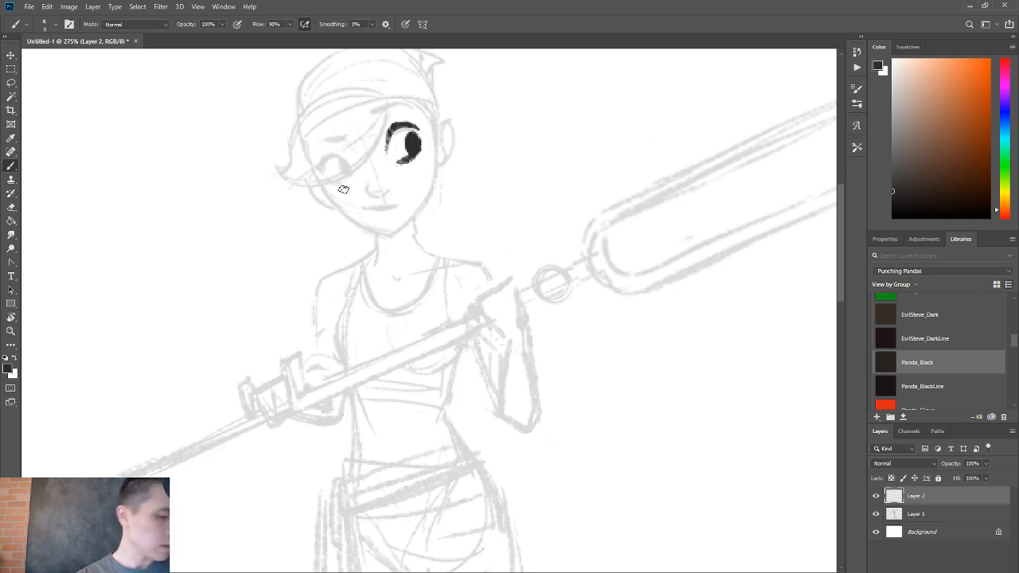
{"action": "mouse_move", "coordinate": [347, 182]}
{"action": "left_mouse_down"}
{"action": "mouse_move", "coordinate": [328, 182]}
{"action": "mouse_move", "coordinate": [375, 130]}
{"action": "left_mouse_up"}
{"action": "key", "text": "ctrl+z"}
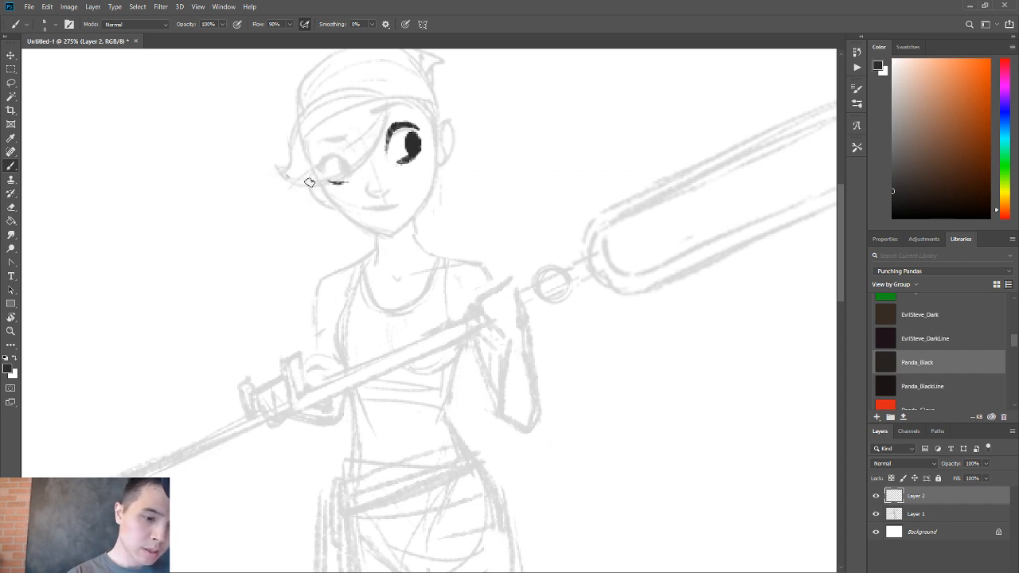
Ink the swept fringe and hairline, the nose and mouth, and the half-hidden eye's pupil.
{"action": "mouse_move", "coordinate": [283, 176]}
{"action": "left_mouse_down"}
{"action": "mouse_move", "coordinate": [390, 105]}
{"action": "mouse_move", "coordinate": [432, 121]}
{"action": "mouse_move", "coordinate": [436, 146]}
{"action": "mouse_move", "coordinate": [409, 123]}
{"action": "mouse_move", "coordinate": [424, 117]}
{"action": "left_mouse_up"}
{"action": "key", "text": "ctrl+z"}
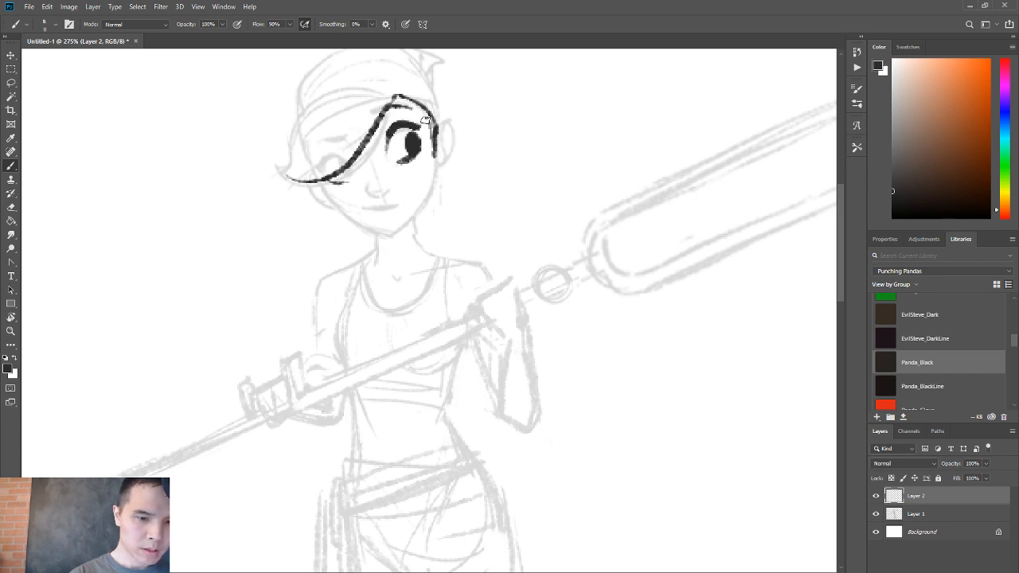
{"action": "mouse_move", "coordinate": [367, 192]}
{"action": "left_mouse_down"}
{"action": "mouse_move", "coordinate": [390, 191]}
{"action": "mouse_move", "coordinate": [390, 209]}
{"action": "left_mouse_up"}
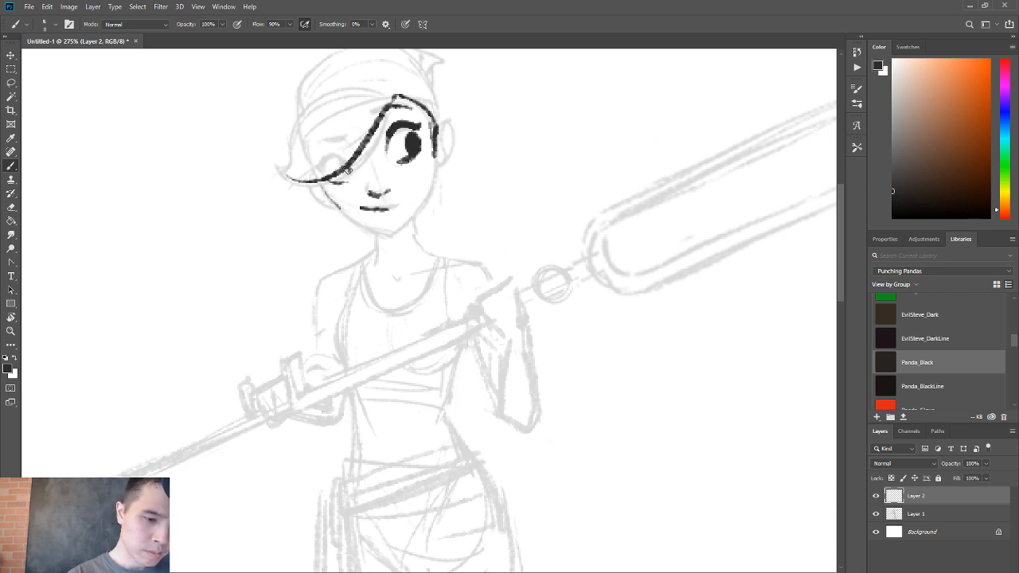
{"action": "left_click_drag", "start_coordinate": [347, 169], "coordinate": [348, 174]}
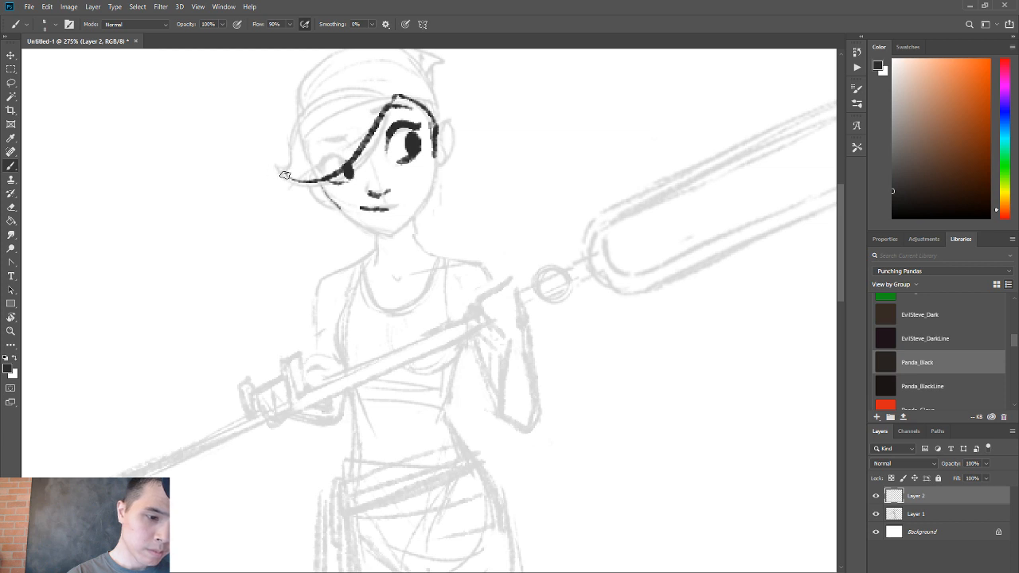
Ink the outer contour of the fringe from its pointed tip up over the forehead.
{"action": "mouse_move", "coordinate": [284, 174]}
{"action": "left_mouse_down"}
{"action": "mouse_move", "coordinate": [318, 110]}
{"action": "mouse_move", "coordinate": [362, 112]}
{"action": "left_mouse_up"}
{"action": "mouse_move", "coordinate": [285, 171]}
{"action": "left_mouse_down"}
{"action": "mouse_move", "coordinate": [307, 113]}
{"action": "mouse_move", "coordinate": [326, 124]}
{"action": "mouse_move", "coordinate": [275, 162]}
{"action": "mouse_move", "coordinate": [298, 108]}
{"action": "left_mouse_up"}
{"action": "key", "text": "ctrl+z"}
{"action": "mouse_move", "coordinate": [282, 166]}
{"action": "left_mouse_down"}
{"action": "mouse_move", "coordinate": [342, 90]}
{"action": "mouse_move", "coordinate": [382, 87]}
{"action": "left_mouse_up"}
{"action": "left_click_drag", "start_coordinate": [315, 100], "coordinate": [388, 93]}
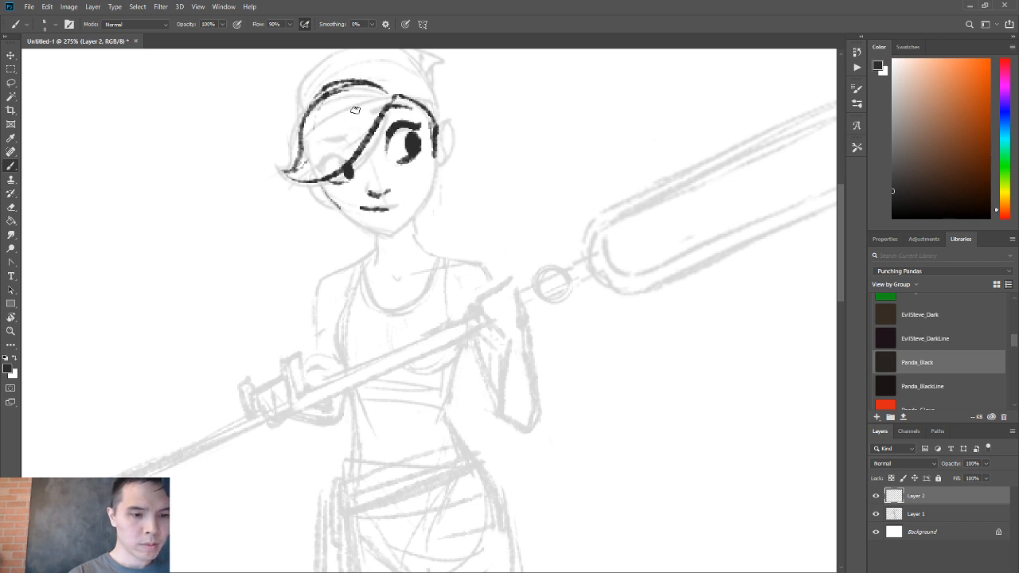
Ink the cheek, jaw and ear, followed by the neck, one shoulder line and its collarbone.
{"action": "mouse_move", "coordinate": [281, 167]}
{"action": "left_mouse_down"}
{"action": "mouse_move", "coordinate": [318, 180]}
{"action": "mouse_move", "coordinate": [335, 203]}
{"action": "left_mouse_up"}
{"action": "mouse_move", "coordinate": [446, 127]}
{"action": "left_mouse_down"}
{"action": "mouse_move", "coordinate": [455, 155]}
{"action": "mouse_move", "coordinate": [394, 235]}
{"action": "left_mouse_up"}
{"action": "left_click_drag", "start_coordinate": [336, 203], "coordinate": [486, 267]}
{"action": "mouse_move", "coordinate": [378, 235]}
{"action": "left_mouse_down"}
{"action": "mouse_move", "coordinate": [376, 266]}
{"action": "mouse_move", "coordinate": [418, 280]}
{"action": "mouse_move", "coordinate": [443, 275]}
{"action": "left_mouse_up"}
{"action": "left_click", "coordinate": [396, 284]}
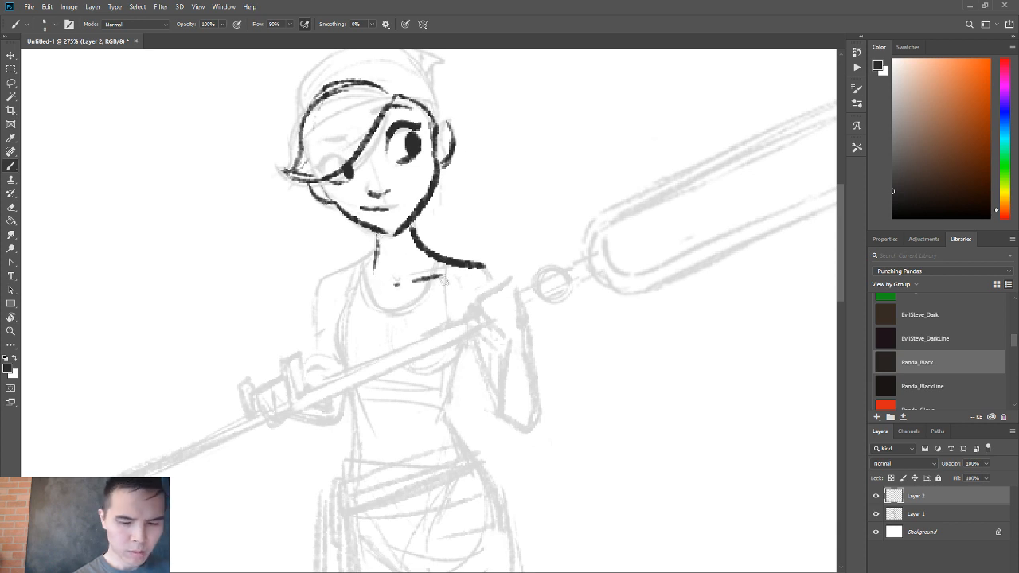
Ink the second collarbone and the sloping shoulder line, curving it down into the upper arm.
{"action": "left_click_drag", "start_coordinate": [377, 286], "coordinate": [346, 287]}
{"action": "left_click_drag", "start_coordinate": [378, 252], "coordinate": [324, 279]}
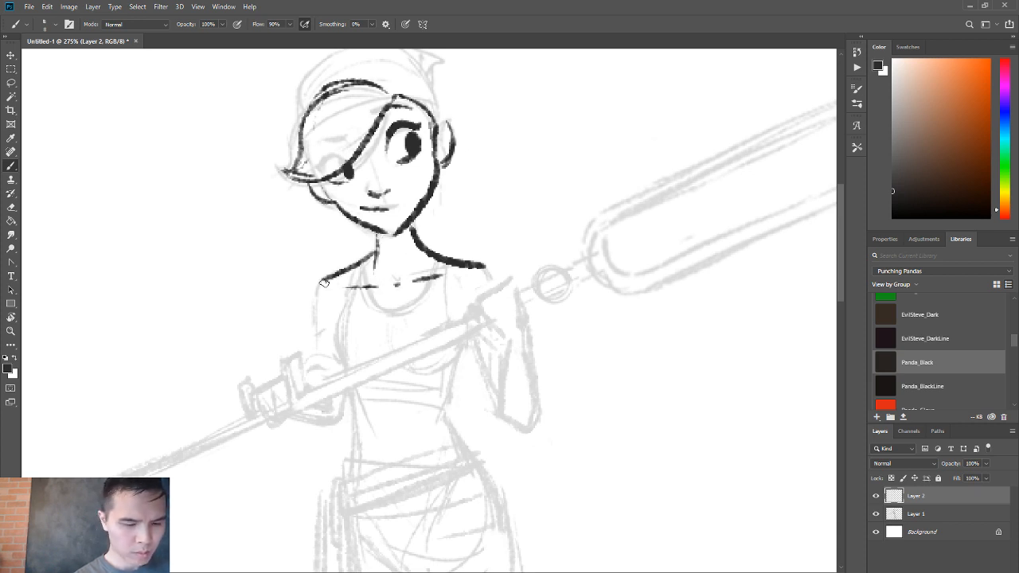
{"action": "key", "text": "ctrl+z"}
{"action": "mouse_move", "coordinate": [378, 251]}
{"action": "left_mouse_down"}
{"action": "mouse_move", "coordinate": [333, 278]}
{"action": "mouse_move", "coordinate": [319, 310]}
{"action": "left_mouse_up"}
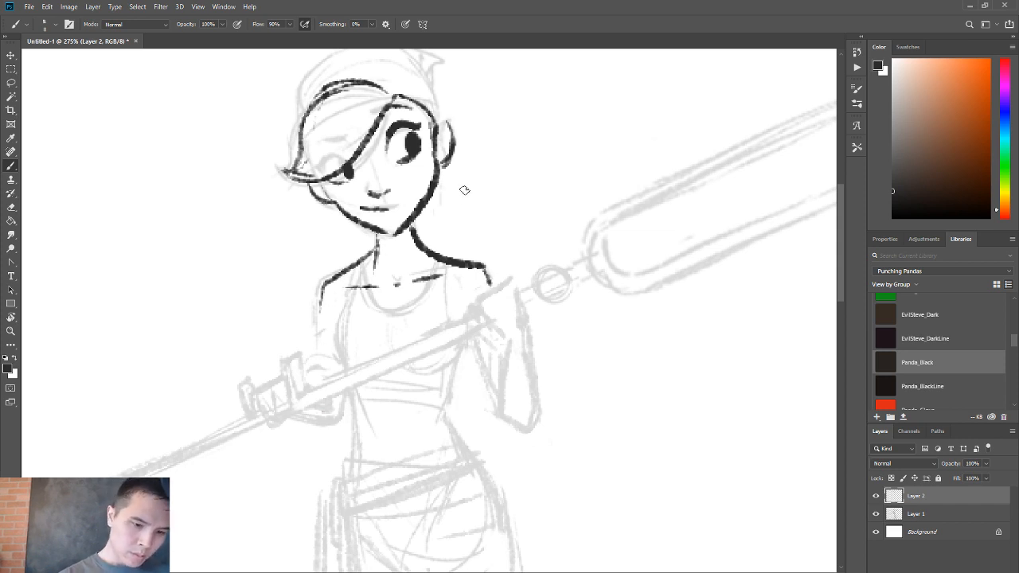
Ink the side hair and the head wrap with its band and pointed knot, and finish the ear outline.
{"action": "left_click_drag", "start_coordinate": [463, 191], "coordinate": [476, 250]}
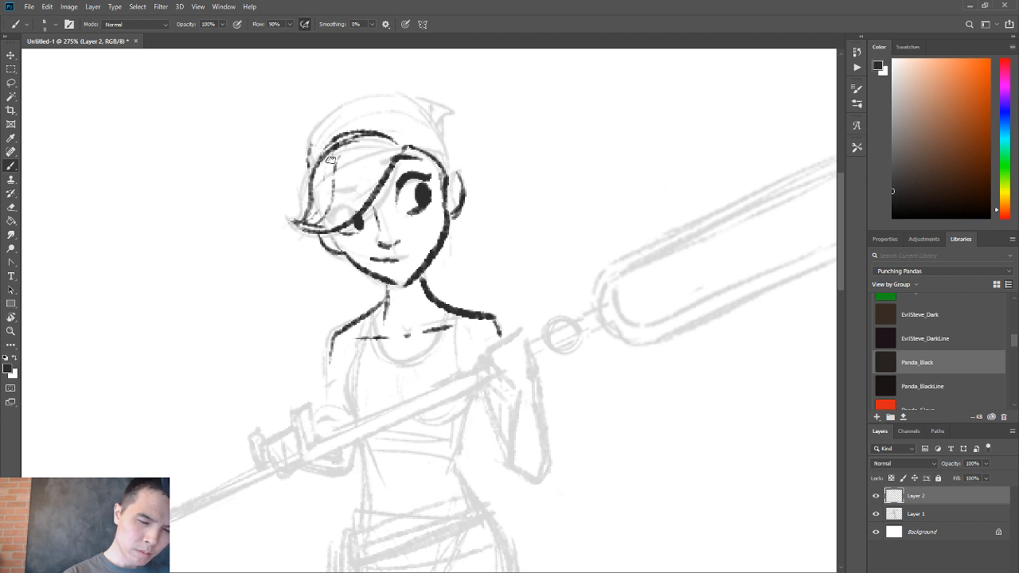
{"action": "mouse_move", "coordinate": [308, 162]}
{"action": "left_mouse_down"}
{"action": "mouse_move", "coordinate": [303, 195]}
{"action": "mouse_move", "coordinate": [306, 178]}
{"action": "mouse_move", "coordinate": [291, 217]}
{"action": "mouse_move", "coordinate": [280, 212]}
{"action": "mouse_move", "coordinate": [303, 221]}
{"action": "left_mouse_up"}
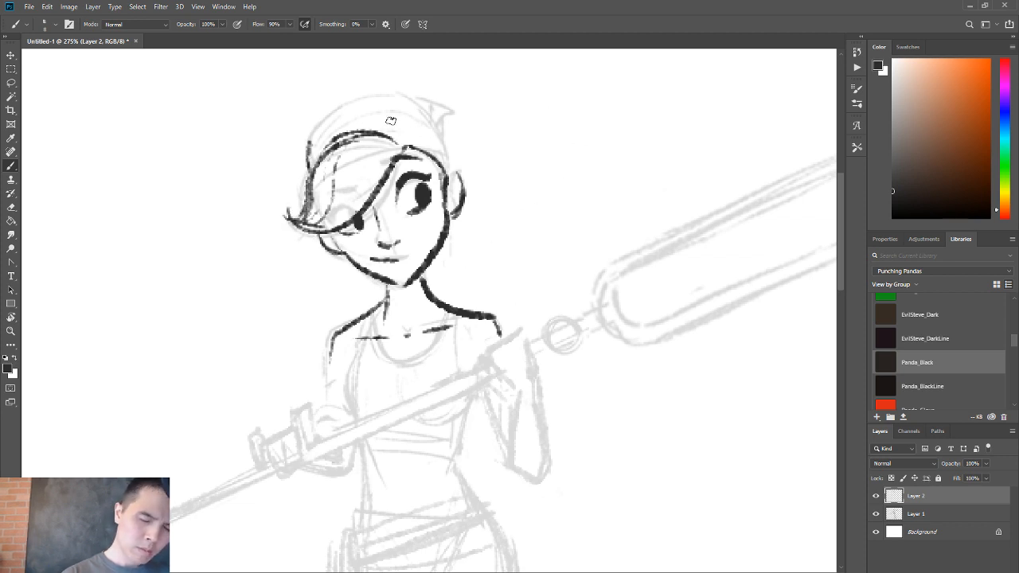
{"action": "mouse_move", "coordinate": [317, 138]}
{"action": "left_mouse_down"}
{"action": "mouse_move", "coordinate": [390, 94]}
{"action": "mouse_move", "coordinate": [449, 169]}
{"action": "left_mouse_up"}
{"action": "left_click_drag", "start_coordinate": [428, 105], "coordinate": [444, 127]}
{"action": "mouse_move", "coordinate": [309, 132]}
{"action": "left_mouse_down"}
{"action": "mouse_move", "coordinate": [382, 105]}
{"action": "mouse_move", "coordinate": [308, 137]}
{"action": "mouse_move", "coordinate": [455, 125]}
{"action": "mouse_move", "coordinate": [456, 173]}
{"action": "mouse_move", "coordinate": [446, 182]}
{"action": "mouse_move", "coordinate": [463, 206]}
{"action": "mouse_move", "coordinate": [446, 223]}
{"action": "mouse_move", "coordinate": [443, 197]}
{"action": "left_mouse_up"}
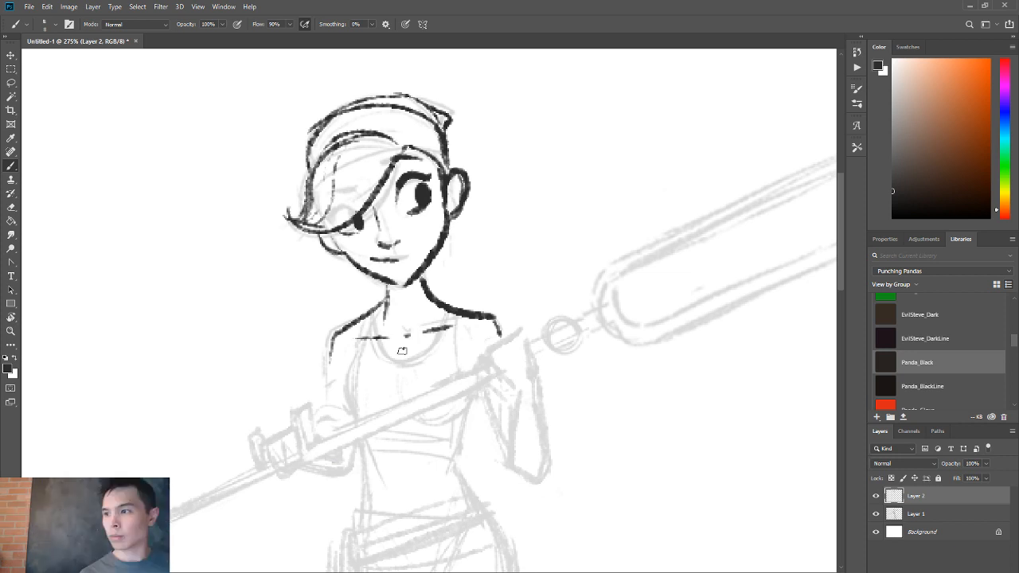
Replace the inked mouth with a slightly curved smirk and trim its end with the eraser.
{"action": "left_click_drag", "start_coordinate": [402, 351], "coordinate": [410, 336]}
{"action": "left_click_drag", "start_coordinate": [376, 242], "coordinate": [379, 245]}
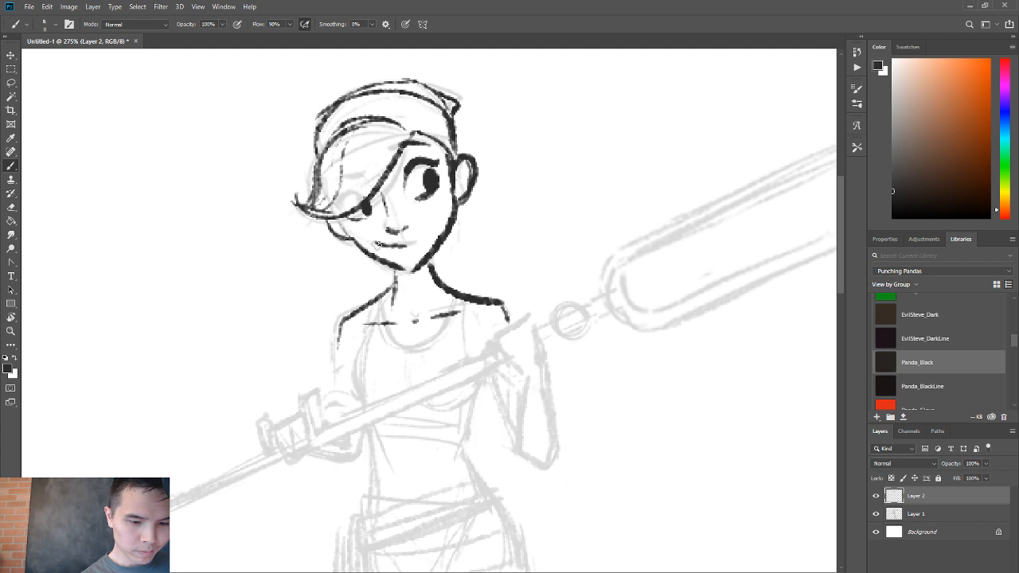
{"action": "key", "text": "ctrl+z"}
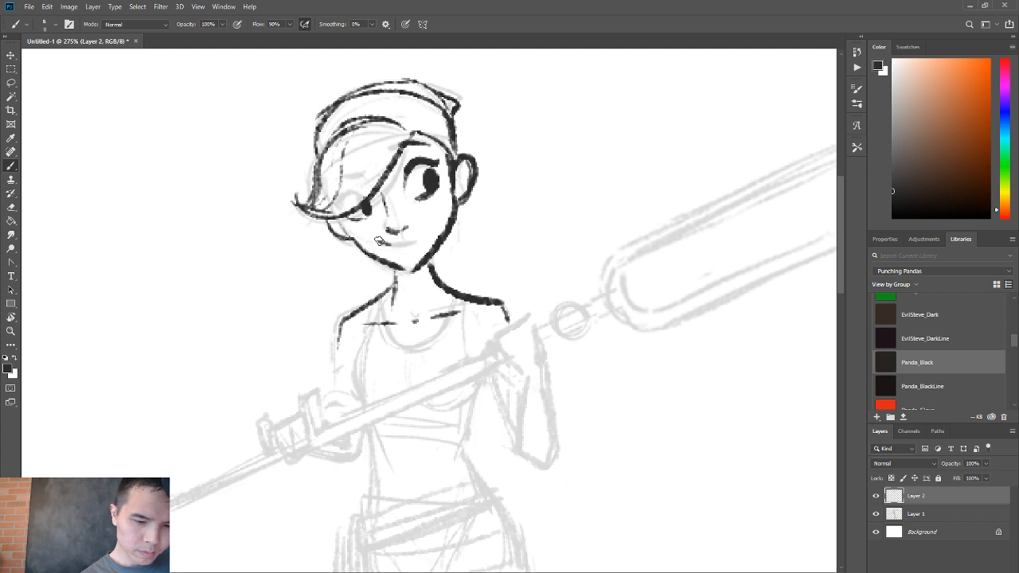
{"action": "left_click_drag", "start_coordinate": [377, 240], "coordinate": [401, 244]}
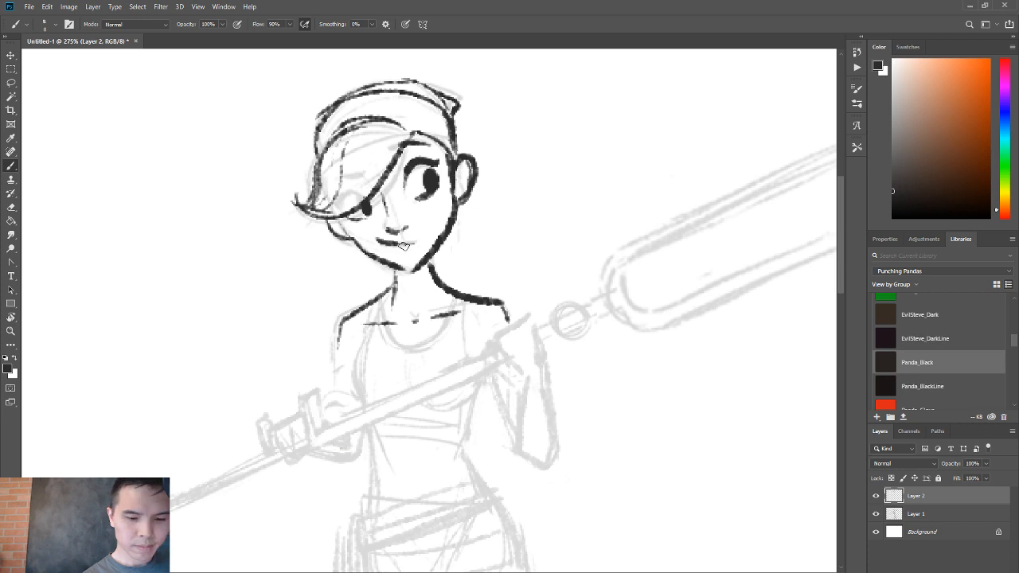
{"action": "key", "text": "e"}
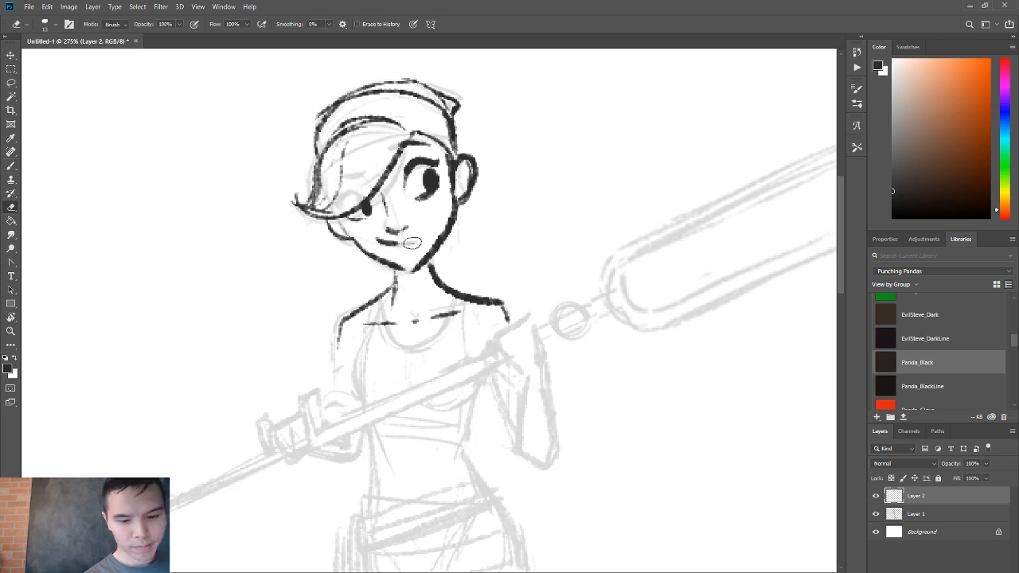
{"action": "key", "text": "b"}
Ink the tank top's rounded neckline and the shoulder strap edge.
{"action": "left_click_drag", "start_coordinate": [411, 347], "coordinate": [388, 261]}
{"action": "mouse_move", "coordinate": [359, 211]}
{"action": "left_mouse_down"}
{"action": "mouse_move", "coordinate": [374, 254]}
{"action": "mouse_move", "coordinate": [392, 258]}
{"action": "mouse_move", "coordinate": [418, 248]}
{"action": "mouse_move", "coordinate": [434, 211]}
{"action": "mouse_move", "coordinate": [416, 250]}
{"action": "left_mouse_up"}
{"action": "left_click_drag", "start_coordinate": [444, 214], "coordinate": [446, 272]}
Ink both edges of the staff's shaft between the hands, plus the round joint and short neck below the fork head.
{"action": "left_click_drag", "start_coordinate": [288, 362], "coordinate": [486, 270]}
{"action": "mouse_move", "coordinate": [296, 344]}
{"action": "left_mouse_down"}
{"action": "mouse_move", "coordinate": [529, 238]}
{"action": "mouse_move", "coordinate": [559, 242]}
{"action": "mouse_move", "coordinate": [529, 236]}
{"action": "mouse_move", "coordinate": [579, 225]}
{"action": "mouse_move", "coordinate": [581, 213]}
{"action": "mouse_move", "coordinate": [585, 224]}
{"action": "left_mouse_up"}
{"action": "left_click_drag", "start_coordinate": [589, 185], "coordinate": [585, 210]}
{"action": "left_click_drag", "start_coordinate": [559, 288], "coordinate": [326, 314]}
{"action": "key", "text": "ctrl+z"}
{"action": "left_click_drag", "start_coordinate": [484, 318], "coordinate": [221, 378]}
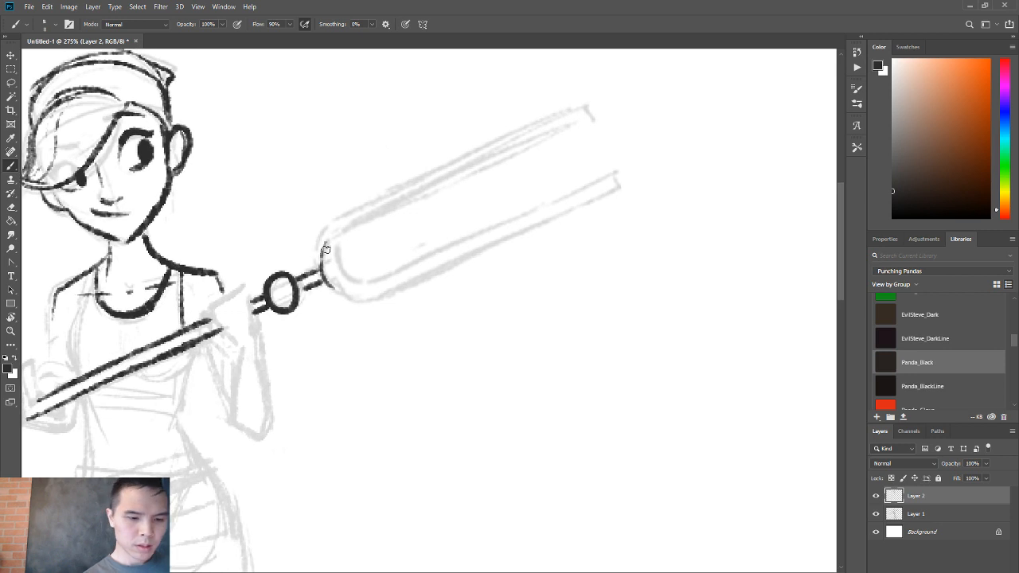
Ink the lower prong of the fork with its outer curve, capped tip and straight inner edge.
{"action": "key", "text": "e"}
{"action": "mouse_move", "coordinate": [326, 240]}
{"action": "left_mouse_down"}
{"action": "mouse_move", "coordinate": [321, 275]}
{"action": "mouse_move", "coordinate": [341, 290]}
{"action": "mouse_move", "coordinate": [416, 282]}
{"action": "mouse_move", "coordinate": [469, 250]}
{"action": "left_mouse_up"}
{"action": "key", "text": "b"}
{"action": "left_click_drag", "start_coordinate": [414, 280], "coordinate": [560, 207]}
{"action": "mouse_move", "coordinate": [494, 239]}
{"action": "left_mouse_down"}
{"action": "mouse_move", "coordinate": [642, 165]}
{"action": "mouse_move", "coordinate": [633, 153]}
{"action": "mouse_move", "coordinate": [614, 164]}
{"action": "left_mouse_up"}
{"action": "left_click_drag", "start_coordinate": [613, 168], "coordinate": [466, 237]}
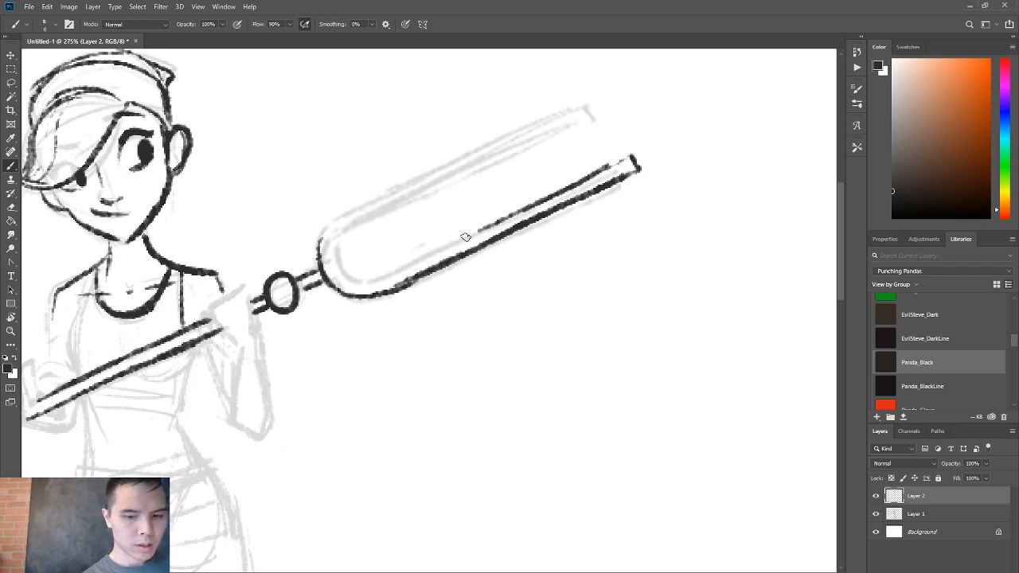
Ink the fork's inner U-shaped curve and both edges of the upper prong, with a short mark near its tip.
{"action": "mouse_move", "coordinate": [340, 233]}
{"action": "left_mouse_down"}
{"action": "mouse_move", "coordinate": [357, 282]}
{"action": "mouse_move", "coordinate": [388, 277]}
{"action": "mouse_move", "coordinate": [549, 197]}
{"action": "mouse_move", "coordinate": [371, 215]}
{"action": "mouse_move", "coordinate": [593, 108]}
{"action": "left_mouse_up"}
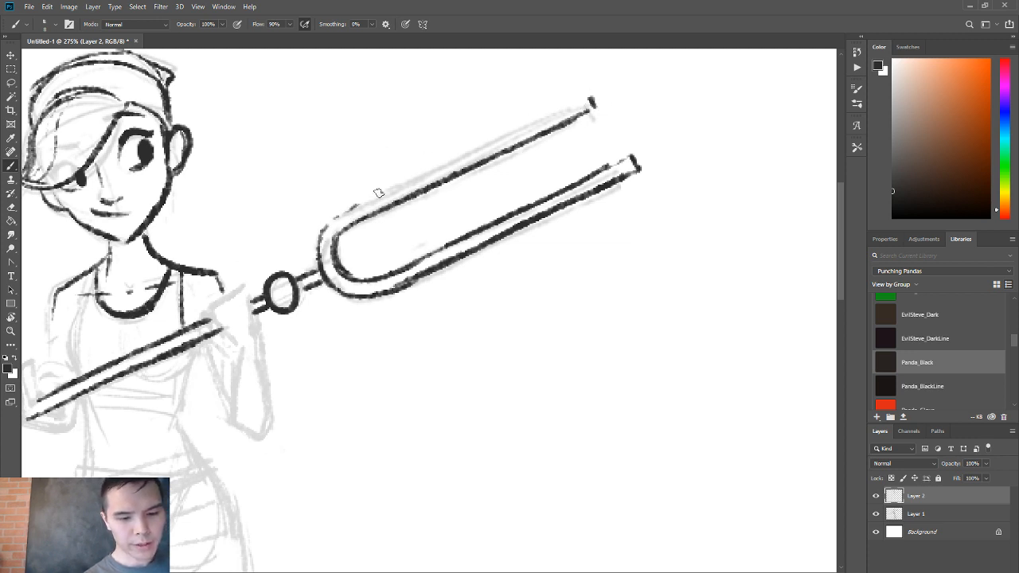
{"action": "left_click_drag", "start_coordinate": [362, 202], "coordinate": [440, 158]}
{"action": "key", "text": "ctrl+z"}
{"action": "left_click_drag", "start_coordinate": [354, 205], "coordinate": [573, 102]}
{"action": "mouse_move", "coordinate": [516, 130]}
{"action": "left_mouse_down"}
{"action": "mouse_move", "coordinate": [588, 93]}
{"action": "mouse_move", "coordinate": [565, 118]}
{"action": "left_mouse_up"}
Try to add crosswise band marks and a thicker edge near the tip of the lower prong.
{"action": "left_click_drag", "start_coordinate": [598, 173], "coordinate": [603, 184]}
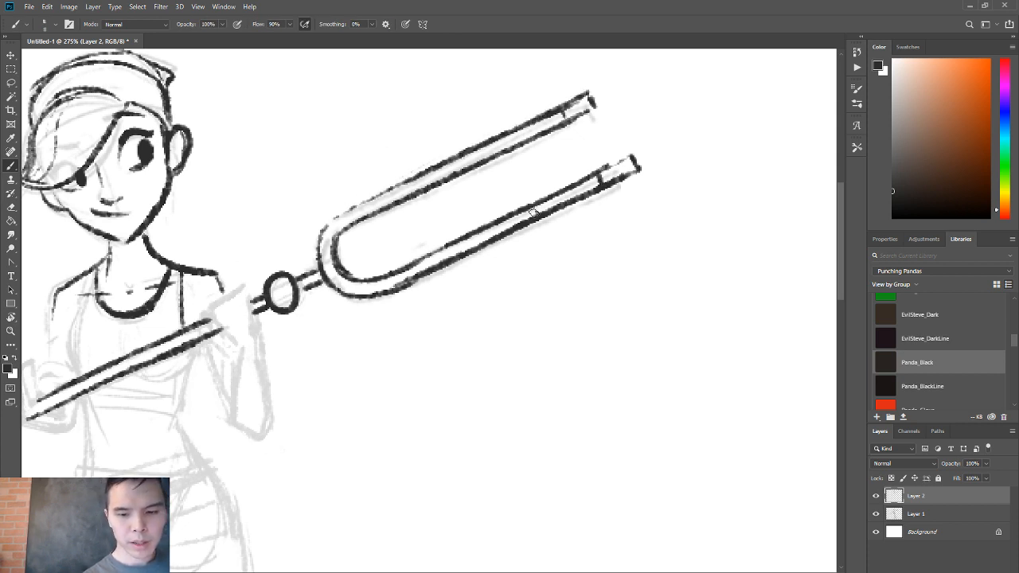
{"action": "mouse_move", "coordinate": [533, 207]}
{"action": "left_mouse_down"}
{"action": "mouse_move", "coordinate": [539, 218]}
{"action": "mouse_move", "coordinate": [598, 186]}
{"action": "left_mouse_up"}
{"action": "key", "text": "ctrl+z"}
{"action": "key", "text": "ctrl+z"}
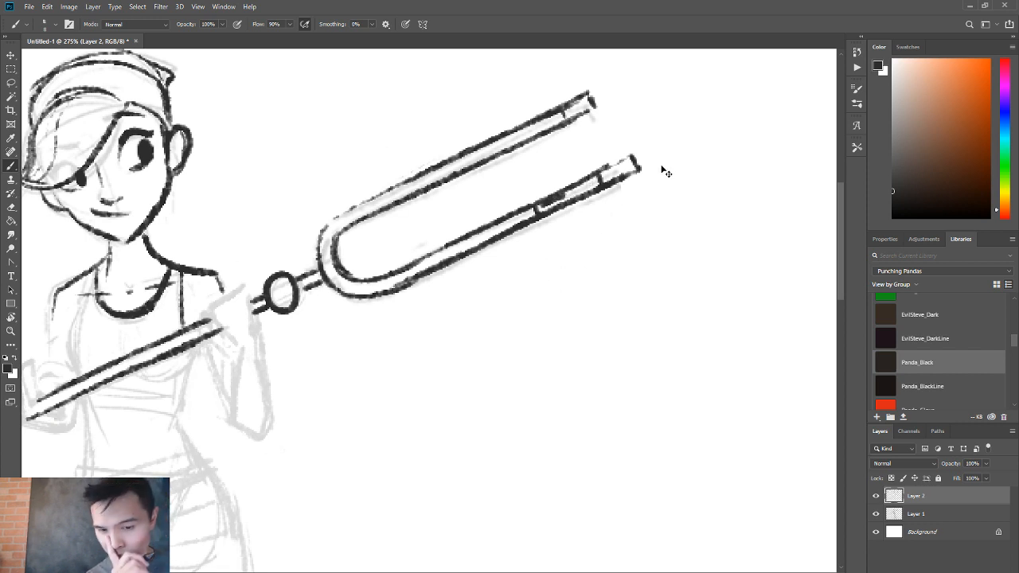
{"action": "key", "text": "ctrl+z"}
{"action": "key", "text": "ctrl+z"}
{"action": "key", "text": "ctrl+z"}
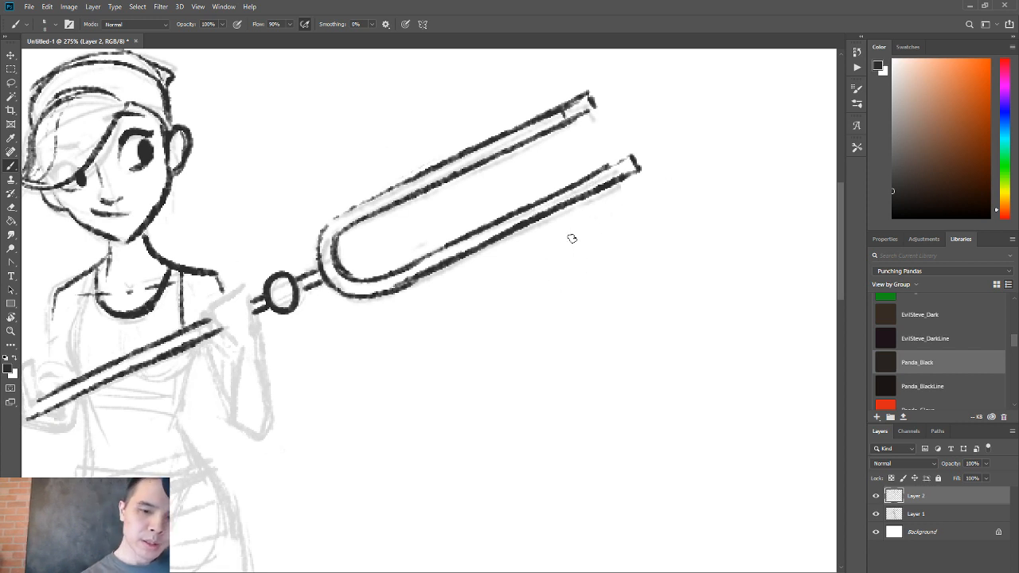
Ink the outline of the raised hand gripping the staff near the round joint, down to the wrist.
{"action": "left_click_drag", "start_coordinate": [306, 279], "coordinate": [483, 174]}
{"action": "key", "text": "e"}
{"action": "mouse_move", "coordinate": [465, 177]}
{"action": "left_mouse_down"}
{"action": "mouse_move", "coordinate": [464, 204]}
{"action": "mouse_move", "coordinate": [470, 172]}
{"action": "mouse_move", "coordinate": [463, 194]}
{"action": "mouse_move", "coordinate": [450, 175]}
{"action": "mouse_move", "coordinate": [446, 206]}
{"action": "mouse_move", "coordinate": [452, 191]}
{"action": "mouse_move", "coordinate": [433, 223]}
{"action": "left_mouse_up"}
{"action": "key", "text": "b"}
{"action": "mouse_move", "coordinate": [422, 184]}
{"action": "left_mouse_down"}
{"action": "mouse_move", "coordinate": [382, 204]}
{"action": "mouse_move", "coordinate": [410, 239]}
{"action": "left_mouse_up"}
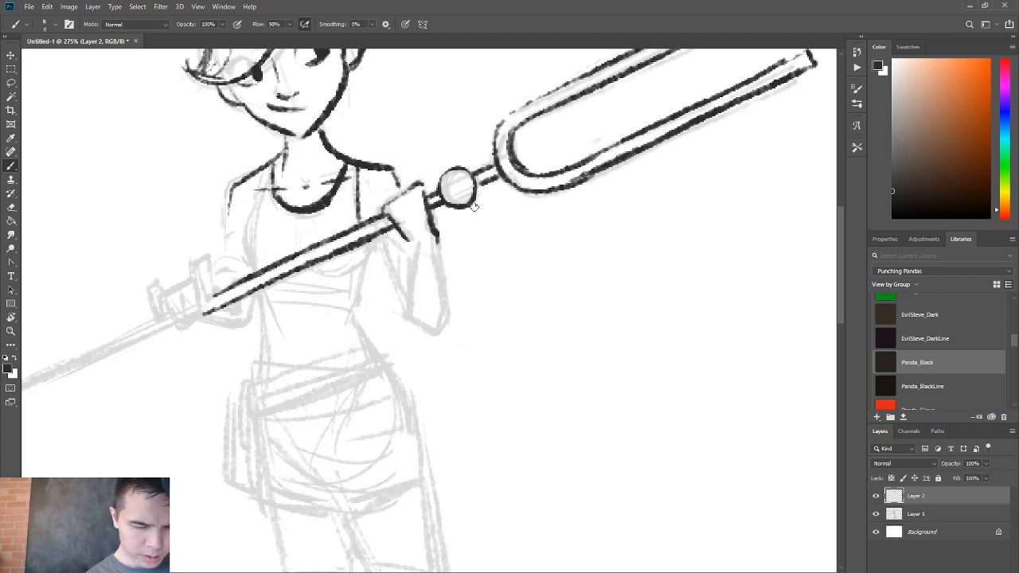
{"action": "left_click_drag", "start_coordinate": [437, 233], "coordinate": [441, 260]}
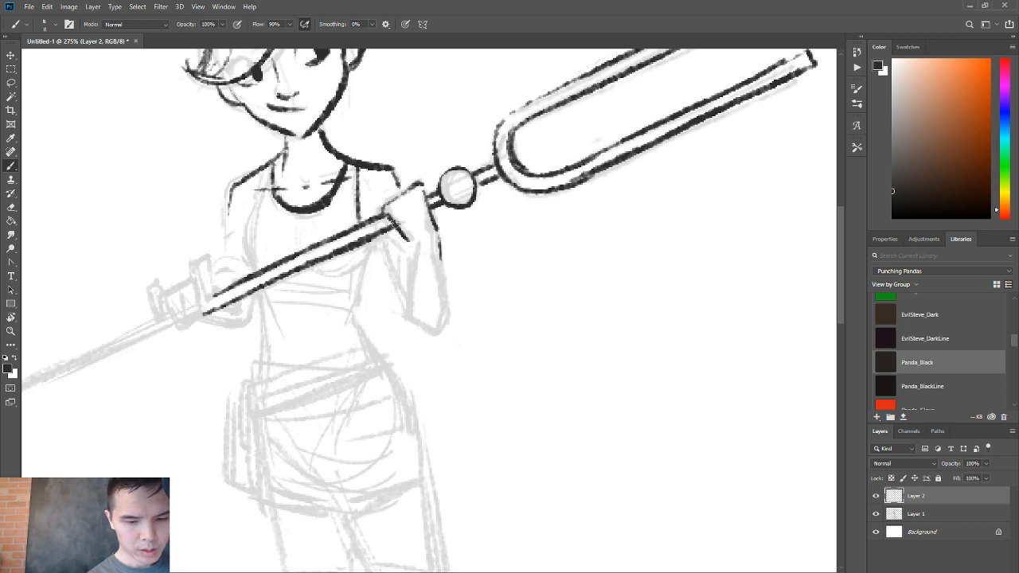
{"action": "left_click_drag", "start_coordinate": [389, 217], "coordinate": [415, 242]}
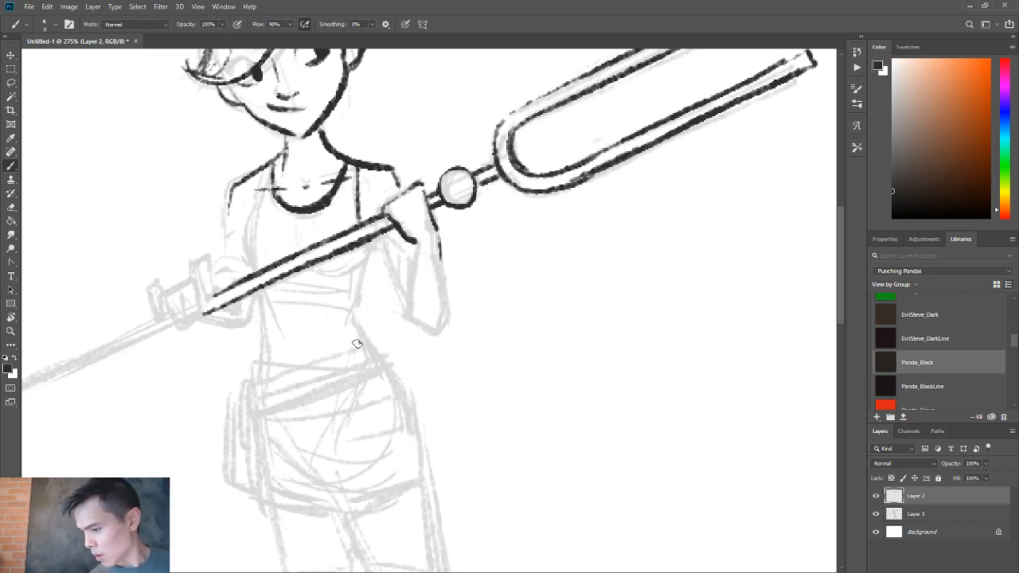
Ink the inner and outer edges of the raised forearm from the wrist down to the elbow.
{"action": "left_click_drag", "start_coordinate": [415, 238], "coordinate": [410, 310]}
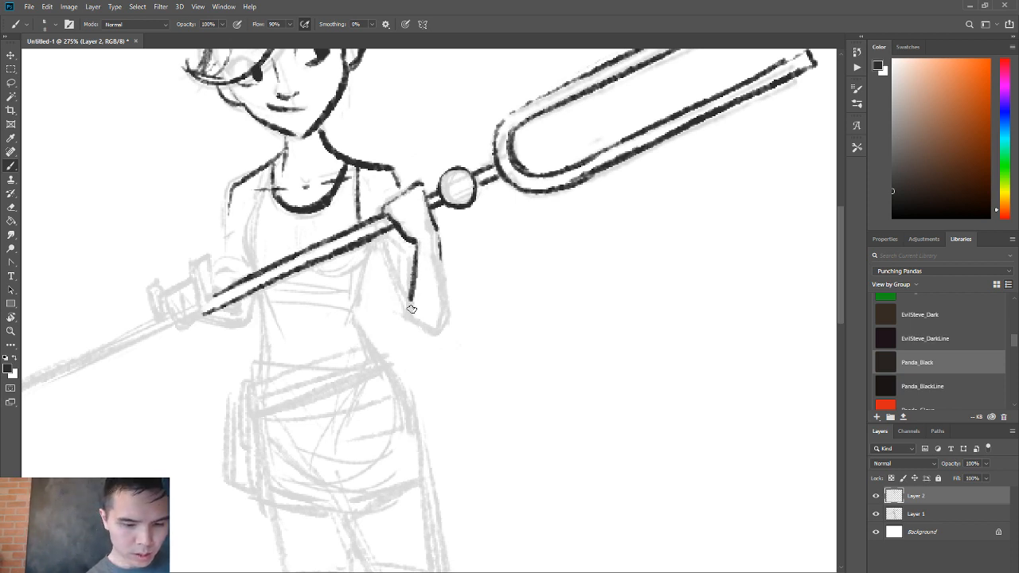
{"action": "mouse_move", "coordinate": [438, 253]}
{"action": "left_mouse_down"}
{"action": "mouse_move", "coordinate": [444, 324]}
{"action": "mouse_move", "coordinate": [423, 337]}
{"action": "mouse_move", "coordinate": [445, 323]}
{"action": "left_mouse_up"}
{"action": "key", "text": "ctrl+z"}
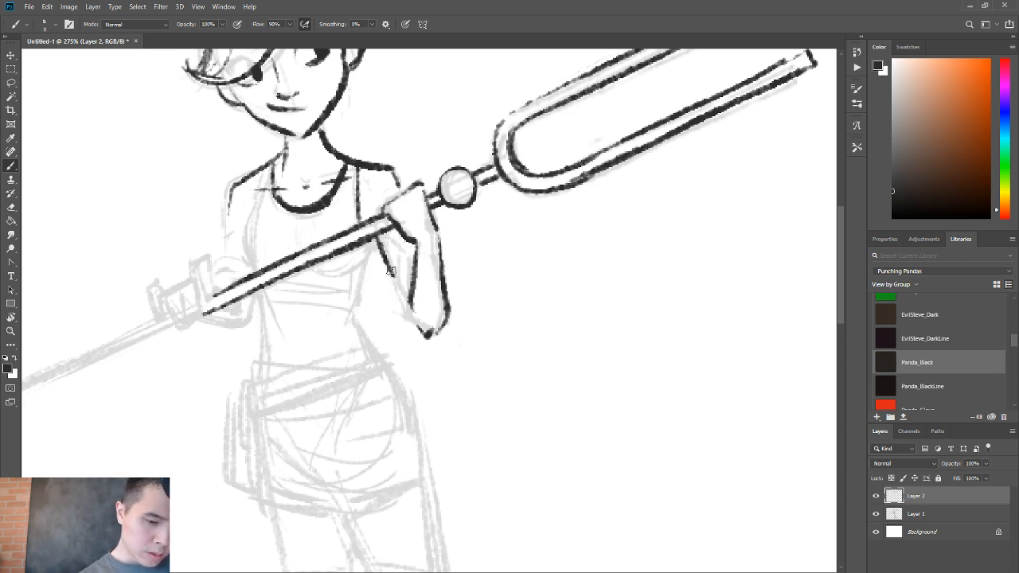
Ink the upper arm line running from beneath the staff down to the bent elbow, redrawing it until it flows smoothly.
{"action": "left_click_drag", "start_coordinate": [383, 235], "coordinate": [422, 328]}
{"action": "key", "text": "ctrl+z"}
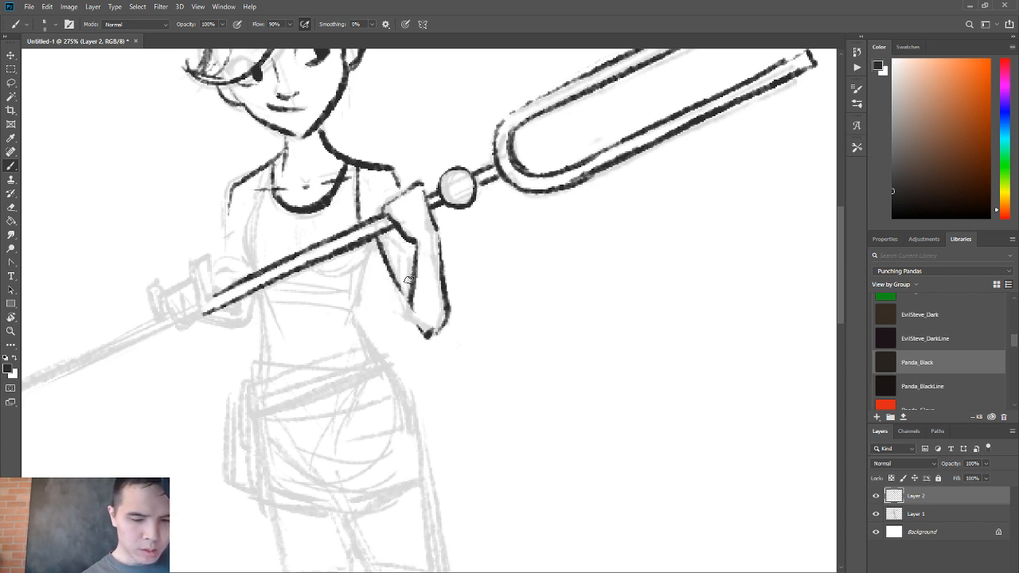
{"action": "key", "text": "e"}
{"action": "key", "text": "b"}
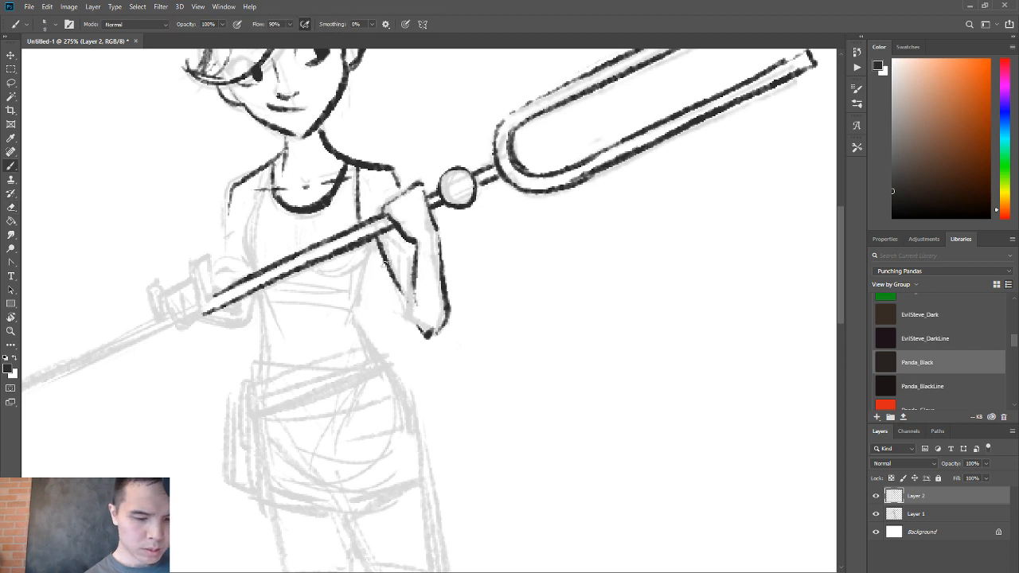
{"action": "left_click_drag", "start_coordinate": [390, 270], "coordinate": [422, 332]}
{"action": "key", "text": "ctrl+z"}
{"action": "key", "text": "e"}
{"action": "key", "text": "b"}
{"action": "left_click_drag", "start_coordinate": [377, 240], "coordinate": [424, 330]}
Reshape the bent elbow into a clean point, erasing excess ink and redrawing the outer forearm edge.
{"action": "left_click_drag", "start_coordinate": [399, 295], "coordinate": [443, 337]}
{"action": "key", "text": "e"}
{"action": "key", "text": "b"}
{"action": "mouse_move", "coordinate": [403, 309]}
{"action": "left_mouse_down"}
{"action": "mouse_move", "coordinate": [435, 332]}
{"action": "mouse_move", "coordinate": [444, 325]}
{"action": "left_mouse_up"}
{"action": "key", "text": "e"}
{"action": "key", "text": "b"}
{"action": "left_click_drag", "start_coordinate": [443, 269], "coordinate": [436, 333]}
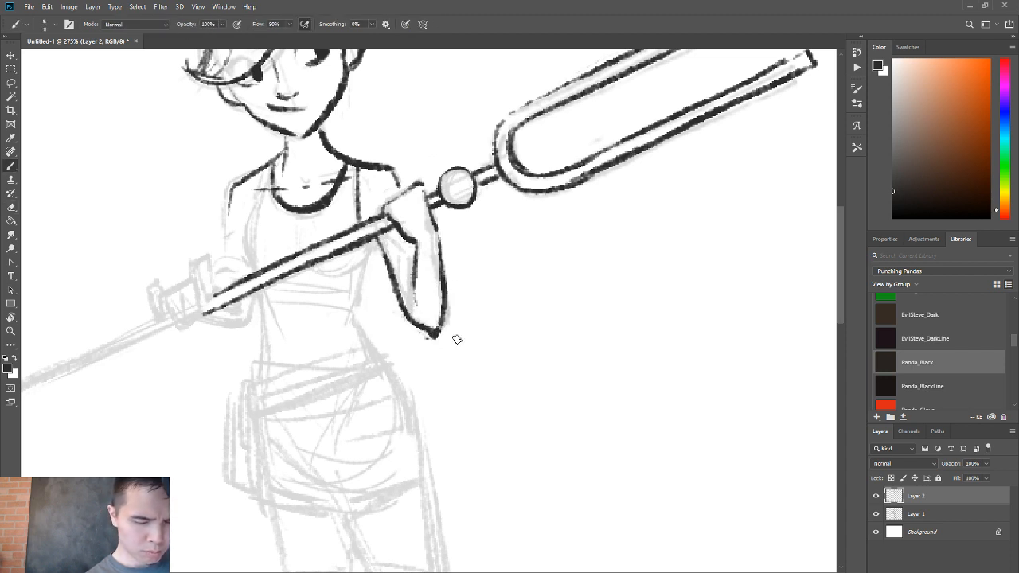
Try a curved line across the forearm just above the elbow.
{"action": "left_click_drag", "start_coordinate": [405, 288], "coordinate": [442, 307]}
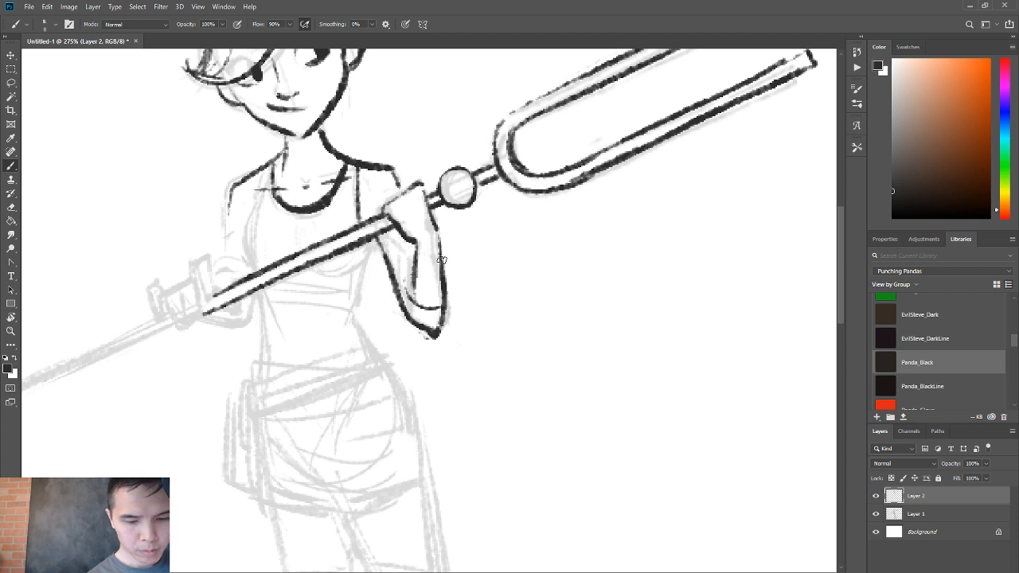
{"action": "key", "text": "ctrl+z"}
{"action": "key", "text": "ctrl+z"}
Ink a dark wristband across the raised wrist and darken the inner forearm line.
{"action": "left_click_drag", "start_coordinate": [417, 261], "coordinate": [442, 252]}
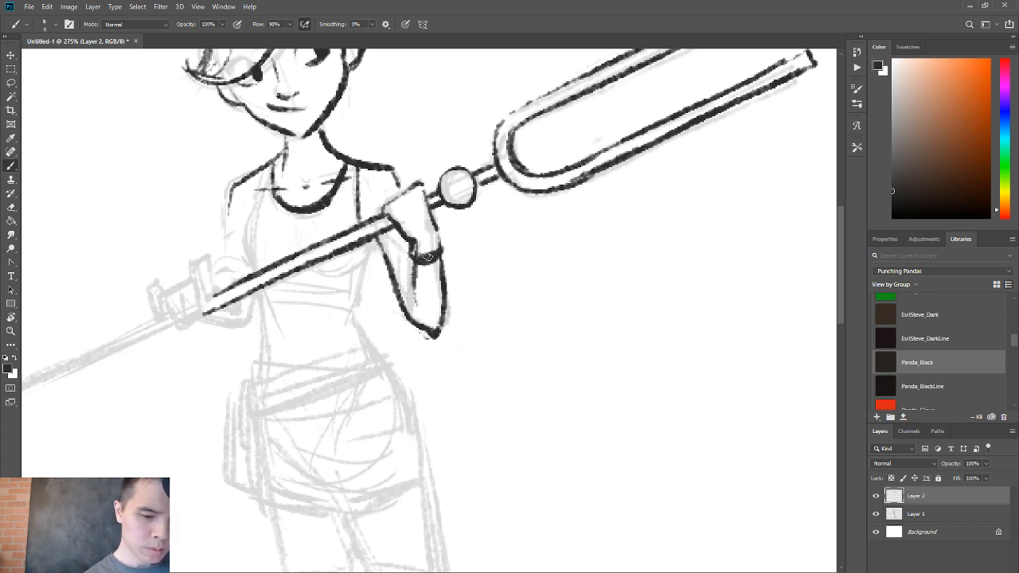
{"action": "mouse_move", "coordinate": [427, 257]}
{"action": "left_mouse_down"}
{"action": "mouse_move", "coordinate": [440, 253]}
{"action": "mouse_move", "coordinate": [409, 292]}
{"action": "left_mouse_up"}
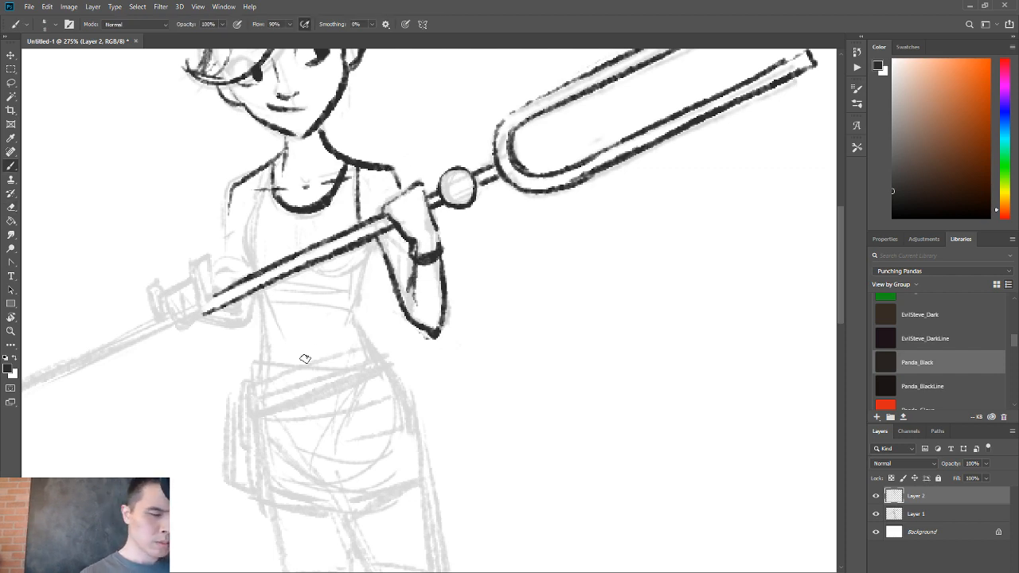
Ink the tank top's curved armhole edge, the short bust curve below the staff and the side of the ribs.
{"action": "key", "text": "ctrl+space"}
{"action": "left_click_drag", "start_coordinate": [422, 220], "coordinate": [401, 222]}
{"action": "left_click_drag", "start_coordinate": [280, 200], "coordinate": [277, 260]}
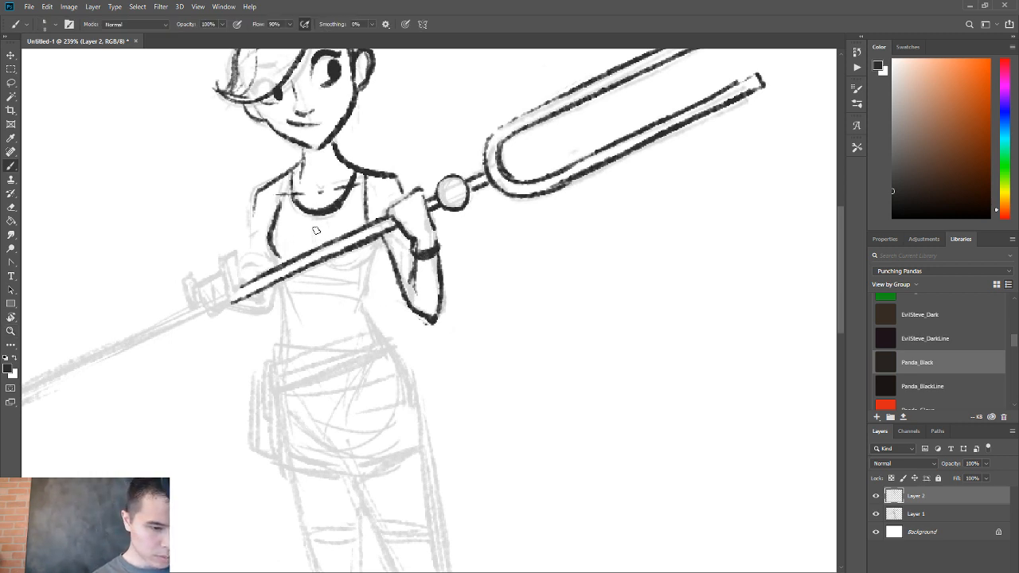
{"action": "key", "text": "ctrl+z"}
{"action": "mouse_move", "coordinate": [281, 202]}
{"action": "left_mouse_down"}
{"action": "mouse_move", "coordinate": [268, 236]}
{"action": "mouse_move", "coordinate": [280, 247]}
{"action": "mouse_move", "coordinate": [275, 217]}
{"action": "mouse_move", "coordinate": [281, 257]}
{"action": "mouse_move", "coordinate": [326, 247]}
{"action": "mouse_move", "coordinate": [362, 277]}
{"action": "mouse_move", "coordinate": [335, 269]}
{"action": "left_mouse_up"}
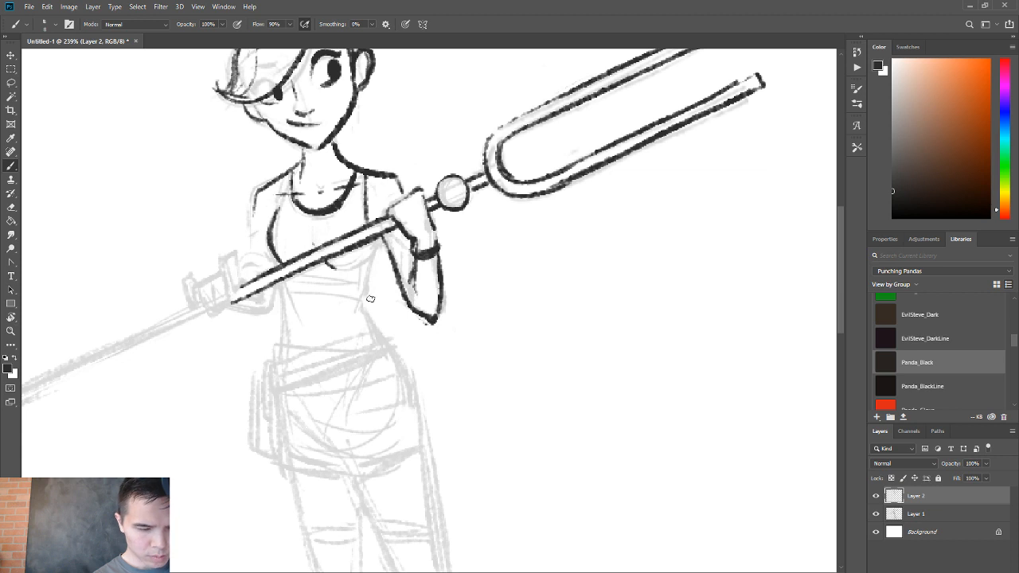
{"action": "left_click_drag", "start_coordinate": [382, 240], "coordinate": [365, 293]}
{"action": "left_click_drag", "start_coordinate": [369, 242], "coordinate": [376, 253]}
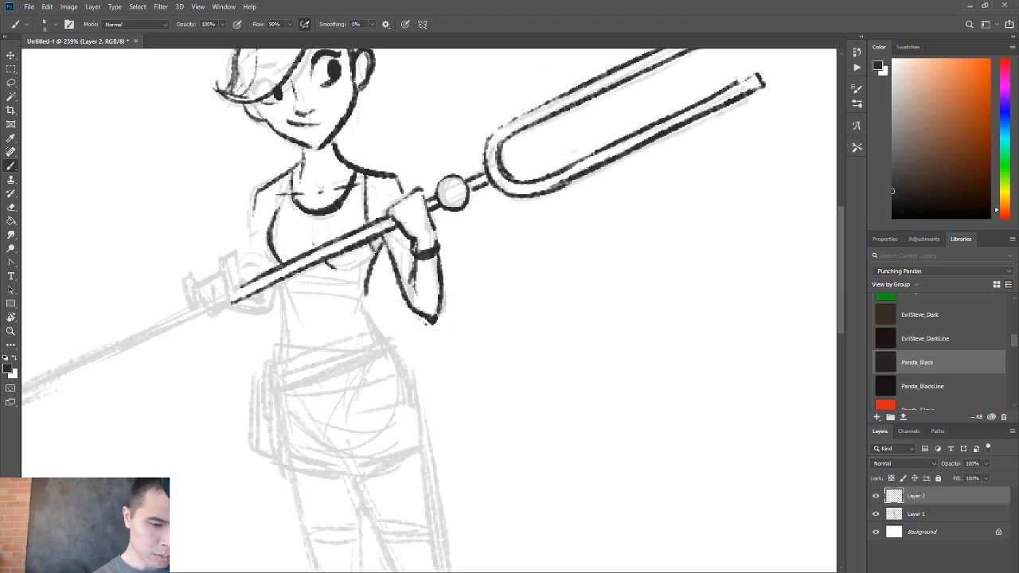
Thin the shoulder strap line with the eraser and ink the opposite shoulder and its upper arm down toward the lower hand.
{"action": "key", "text": "e"}
{"action": "left_click_drag", "start_coordinate": [365, 178], "coordinate": [367, 221]}
{"action": "key", "text": "b"}
{"action": "mouse_move", "coordinate": [287, 183]}
{"action": "left_mouse_down"}
{"action": "mouse_move", "coordinate": [276, 213]}
{"action": "mouse_move", "coordinate": [256, 203]}
{"action": "mouse_move", "coordinate": [258, 192]}
{"action": "mouse_move", "coordinate": [251, 245]}
{"action": "left_mouse_up"}
{"action": "left_click_drag", "start_coordinate": [254, 196], "coordinate": [251, 236]}
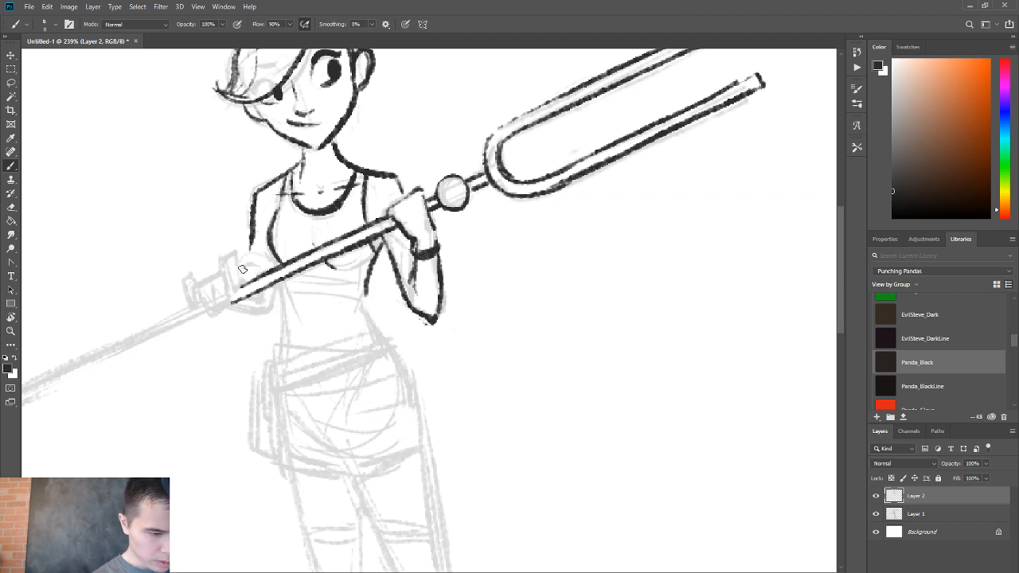
Ink the thumb, palm and curled fingers of the lower hand around the staff.
{"action": "mouse_move", "coordinate": [228, 260]}
{"action": "left_mouse_down"}
{"action": "mouse_move", "coordinate": [228, 291]}
{"action": "mouse_move", "coordinate": [236, 296]}
{"action": "mouse_move", "coordinate": [237, 260]}
{"action": "mouse_move", "coordinate": [245, 273]}
{"action": "left_mouse_up"}
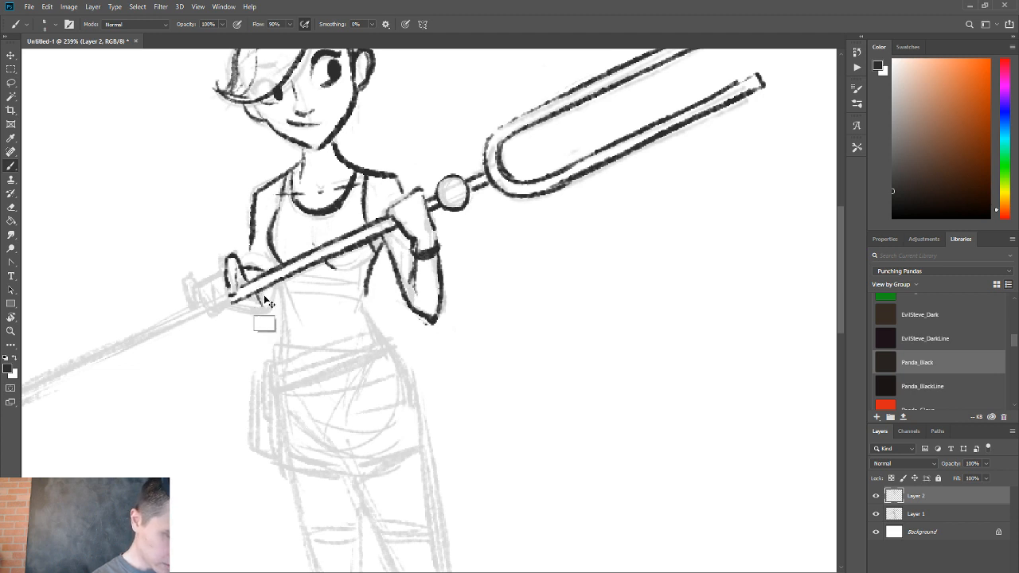
{"action": "mouse_move", "coordinate": [232, 310]}
{"action": "left_mouse_down"}
{"action": "mouse_move", "coordinate": [266, 295]}
{"action": "mouse_move", "coordinate": [212, 315]}
{"action": "mouse_move", "coordinate": [224, 304]}
{"action": "mouse_move", "coordinate": [207, 280]}
{"action": "mouse_move", "coordinate": [224, 307]}
{"action": "mouse_move", "coordinate": [231, 295]}
{"action": "left_mouse_up"}
{"action": "key", "text": "e"}
{"action": "key", "text": "b"}
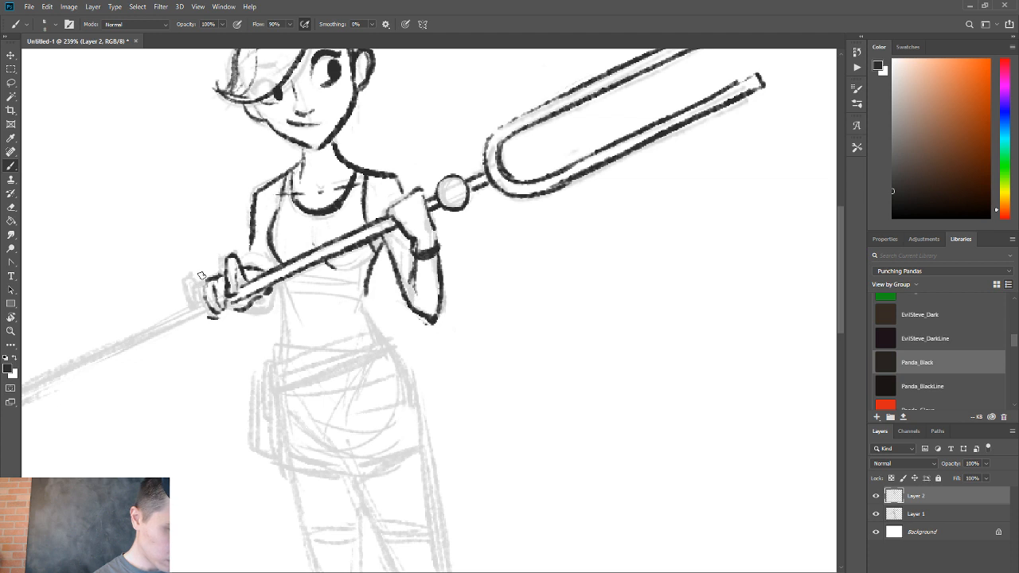
{"action": "left_click_drag", "start_coordinate": [195, 275], "coordinate": [199, 304]}
{"action": "key", "text": "ctrl+z"}
Ink both long edges of the staff's shaft from the lower hand to its far end and cap the end.
{"action": "mouse_move", "coordinate": [203, 280]}
{"action": "left_mouse_down"}
{"action": "mouse_move", "coordinate": [192, 301]}
{"action": "mouse_move", "coordinate": [204, 308]}
{"action": "mouse_move", "coordinate": [495, 199]}
{"action": "left_mouse_up"}
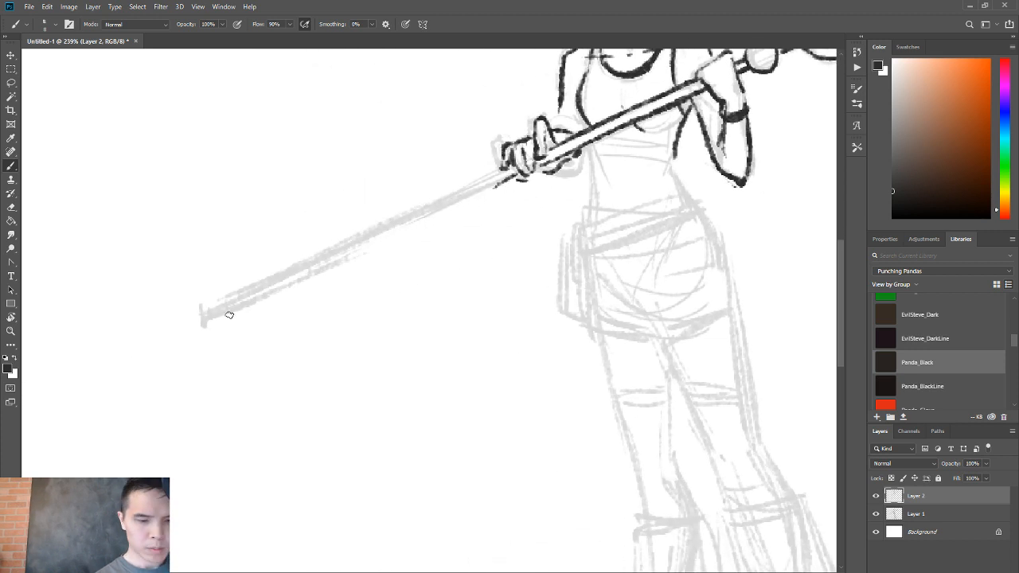
{"action": "left_click_drag", "start_coordinate": [205, 319], "coordinate": [309, 270]}
{"action": "key", "text": "ctrl+z"}
{"action": "key", "text": "ctrl+z"}
{"action": "left_click_drag", "start_coordinate": [204, 318], "coordinate": [514, 177]}
{"action": "left_click_drag", "start_coordinate": [206, 310], "coordinate": [497, 173]}
{"action": "left_click_drag", "start_coordinate": [204, 313], "coordinate": [209, 322]}
Clean up the inked edges at the far end of the staff's shaft with the eraser.
{"action": "mouse_move", "coordinate": [314, 406]}
{"action": "left_mouse_down"}
{"action": "mouse_move", "coordinate": [207, 441]}
{"action": "mouse_move", "coordinate": [237, 420]}
{"action": "left_mouse_up"}
{"action": "left_click", "coordinate": [234, 419], "text": "alt"}
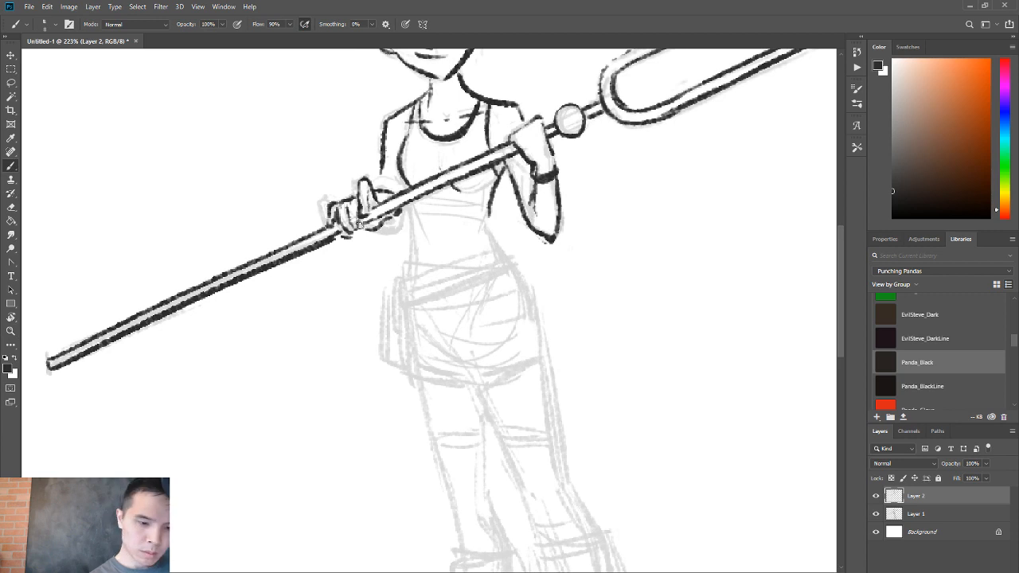
{"action": "left_click_drag", "start_coordinate": [359, 225], "coordinate": [507, 157]}
{"action": "key", "text": "ctrl+z"}
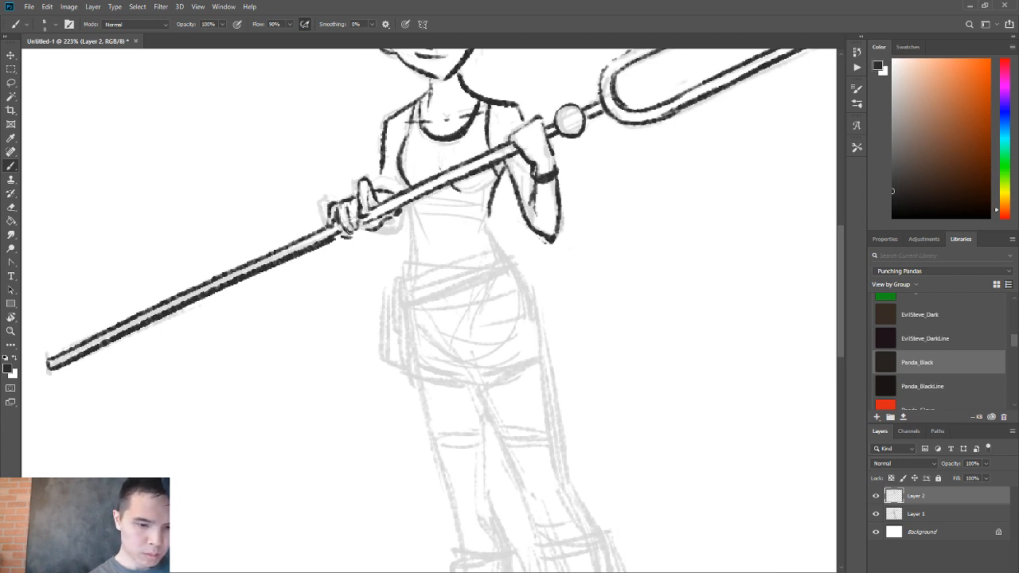
{"action": "key", "text": "e"}
{"action": "left_click_drag", "start_coordinate": [52, 360], "coordinate": [127, 320]}
{"action": "key", "text": "b"}
Ink the rest of the bust line and both sides of the waist, flaring out into the hip.
{"action": "left_click_drag", "start_coordinate": [324, 387], "coordinate": [211, 361]}
{"action": "key", "text": "e"}
{"action": "key", "text": "b"}
{"action": "left_click_drag", "start_coordinate": [386, 159], "coordinate": [364, 196]}
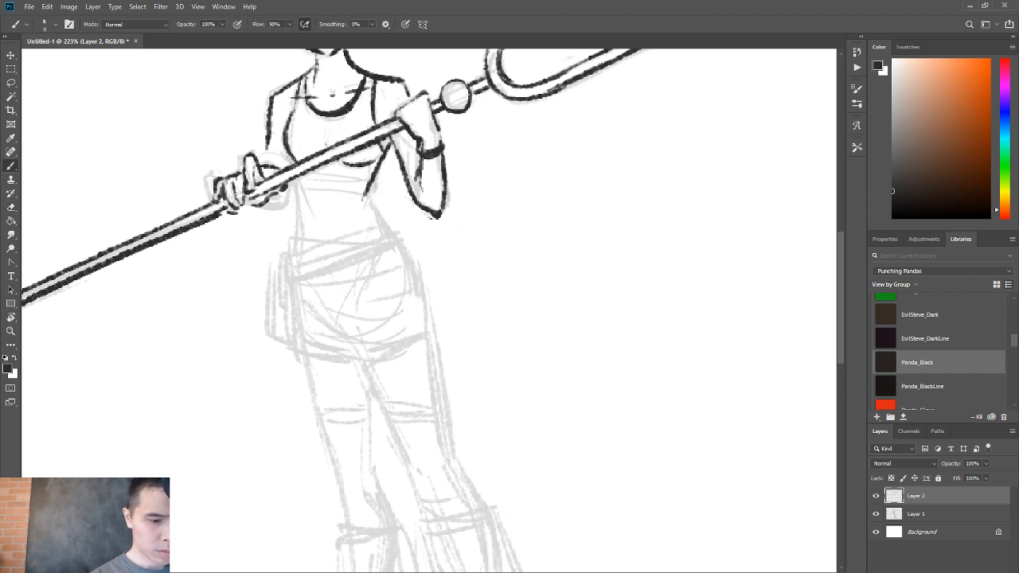
{"action": "left_click_drag", "start_coordinate": [328, 181], "coordinate": [331, 215]}
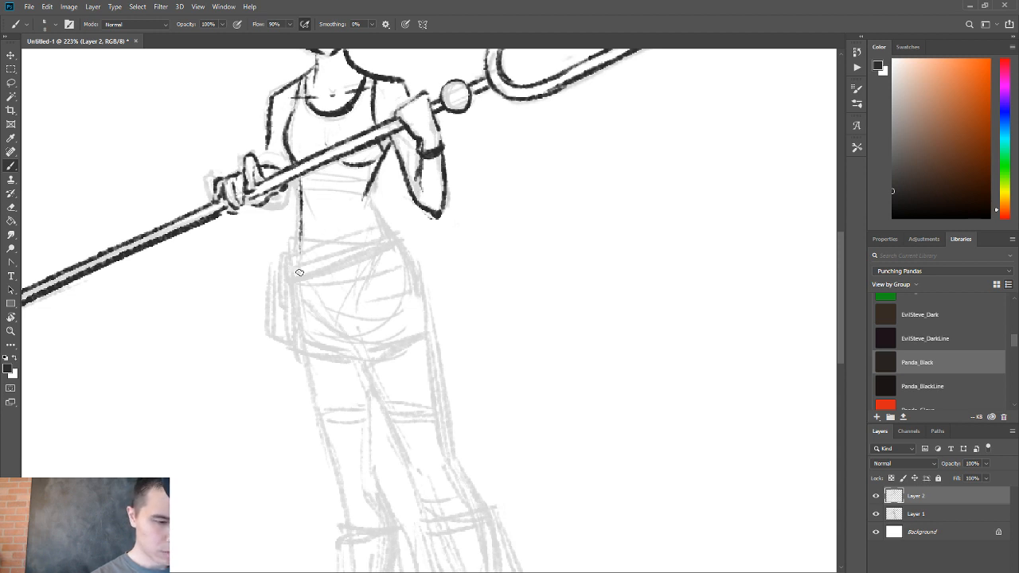
{"action": "left_click_drag", "start_coordinate": [299, 177], "coordinate": [296, 269]}
{"action": "key", "text": "ctrl+z"}
{"action": "left_click_drag", "start_coordinate": [367, 191], "coordinate": [388, 226]}
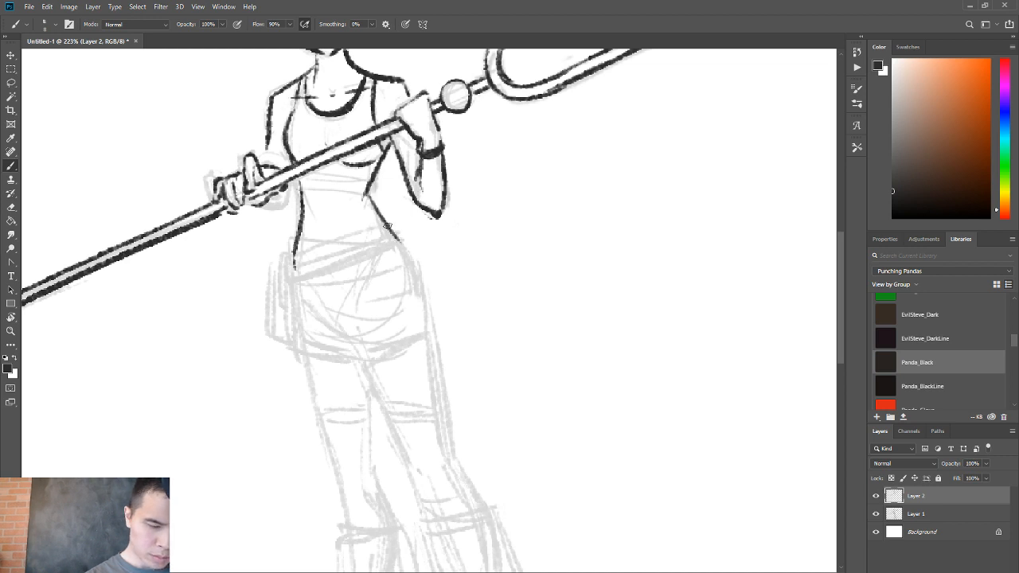
Trim the waist corner with the eraser and thicken the line running from the ribs to the hip.
{"action": "key", "text": "e"}
{"action": "left_click_drag", "start_coordinate": [362, 189], "coordinate": [365, 205]}
{"action": "key", "text": "b"}
{"action": "mouse_move", "coordinate": [385, 159]}
{"action": "left_mouse_down"}
{"action": "mouse_move", "coordinate": [370, 193]}
{"action": "mouse_move", "coordinate": [402, 238]}
{"action": "left_mouse_up"}
{"action": "left_click_drag", "start_coordinate": [378, 198], "coordinate": [408, 245]}
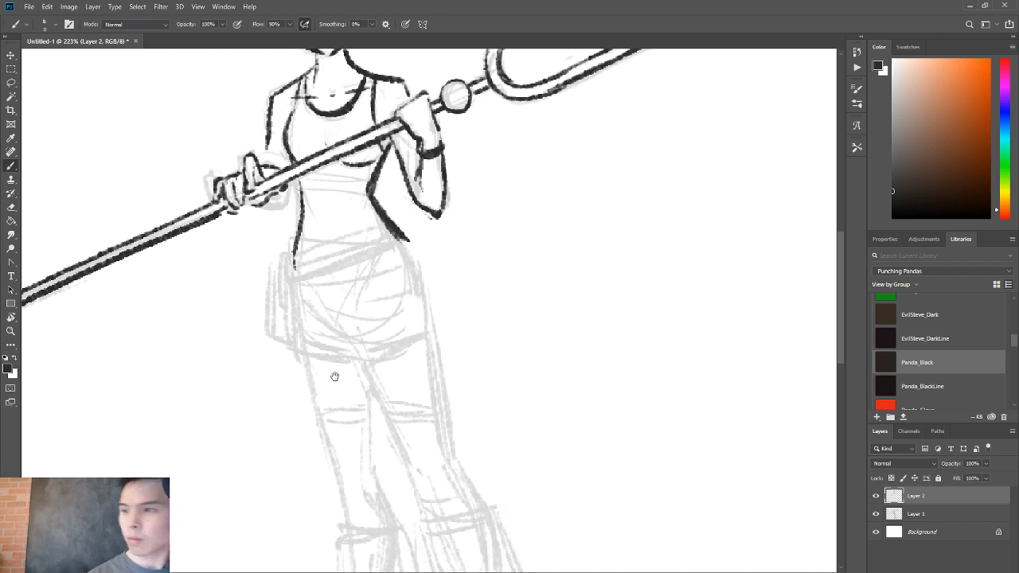
Ink the slanted waistband across the hips at the bottom of the tank top.
{"action": "left_click_drag", "start_coordinate": [336, 378], "coordinate": [310, 339]}
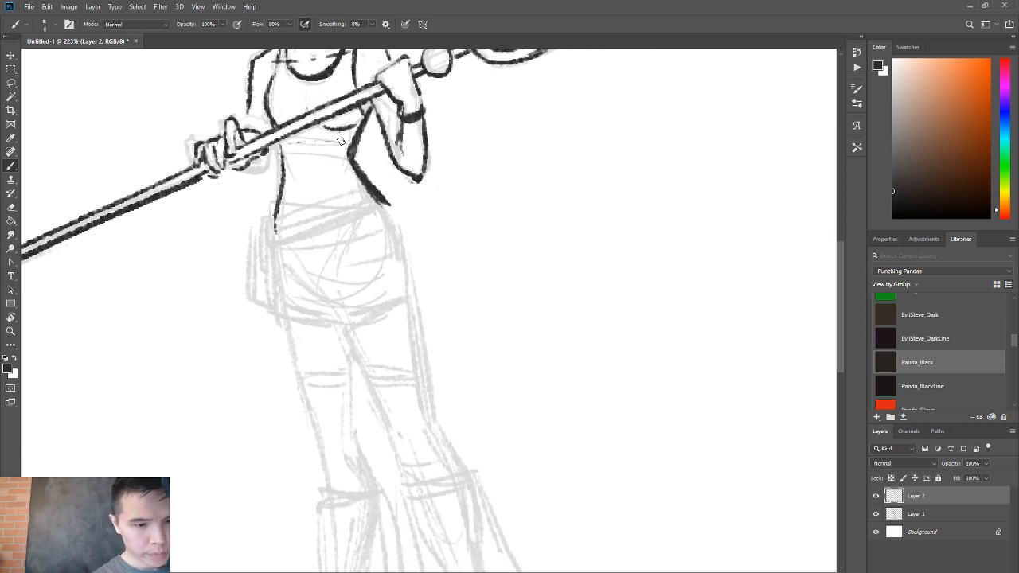
{"action": "left_click_drag", "start_coordinate": [280, 143], "coordinate": [337, 141]}
{"action": "key", "text": "ctrl+z"}
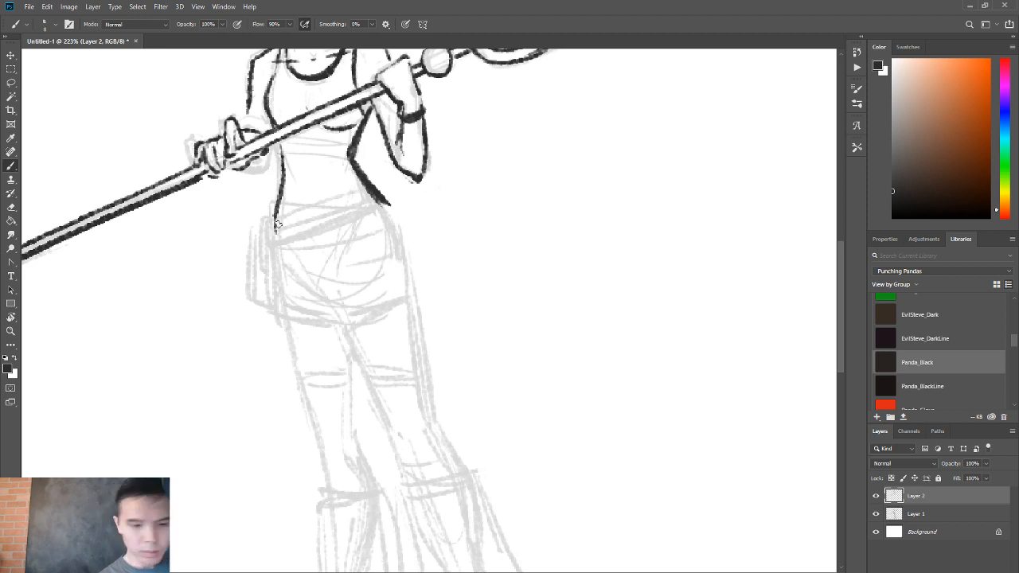
{"action": "mouse_move", "coordinate": [277, 225]}
{"action": "left_mouse_down"}
{"action": "mouse_move", "coordinate": [329, 205]}
{"action": "mouse_move", "coordinate": [387, 204]}
{"action": "left_mouse_up"}
Ink the outer hip and thigh as one long curve from the waistband down toward the knee.
{"action": "mouse_move", "coordinate": [310, 206]}
{"action": "left_mouse_down"}
{"action": "mouse_move", "coordinate": [398, 202]}
{"action": "mouse_move", "coordinate": [274, 244]}
{"action": "mouse_move", "coordinate": [374, 222]}
{"action": "mouse_move", "coordinate": [403, 234]}
{"action": "mouse_move", "coordinate": [410, 335]}
{"action": "left_mouse_up"}
{"action": "key", "text": "e"}
{"action": "key", "text": "b"}
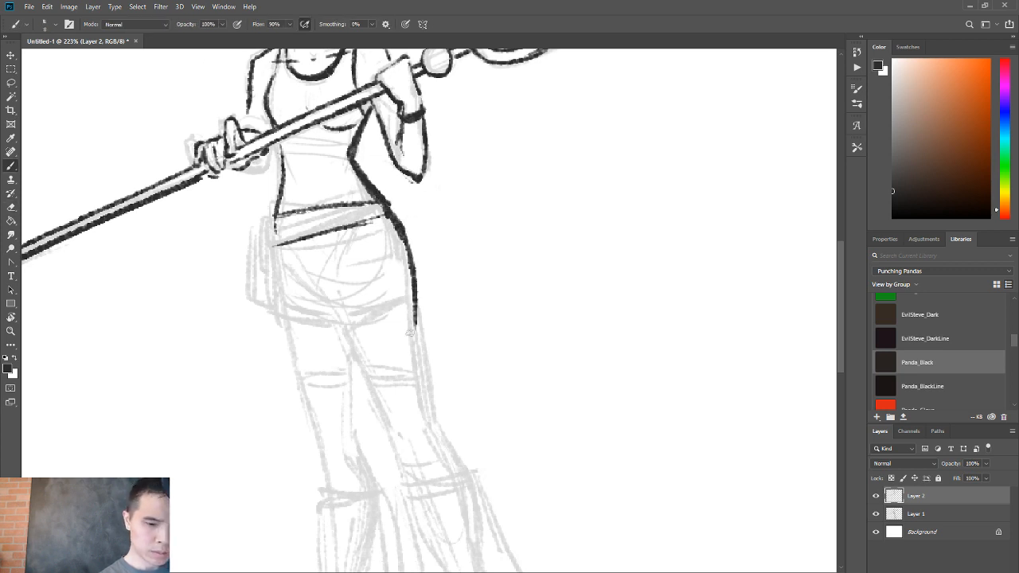
{"action": "key", "text": "ctrl+z"}
{"action": "left_click_drag", "start_coordinate": [399, 227], "coordinate": [432, 436]}
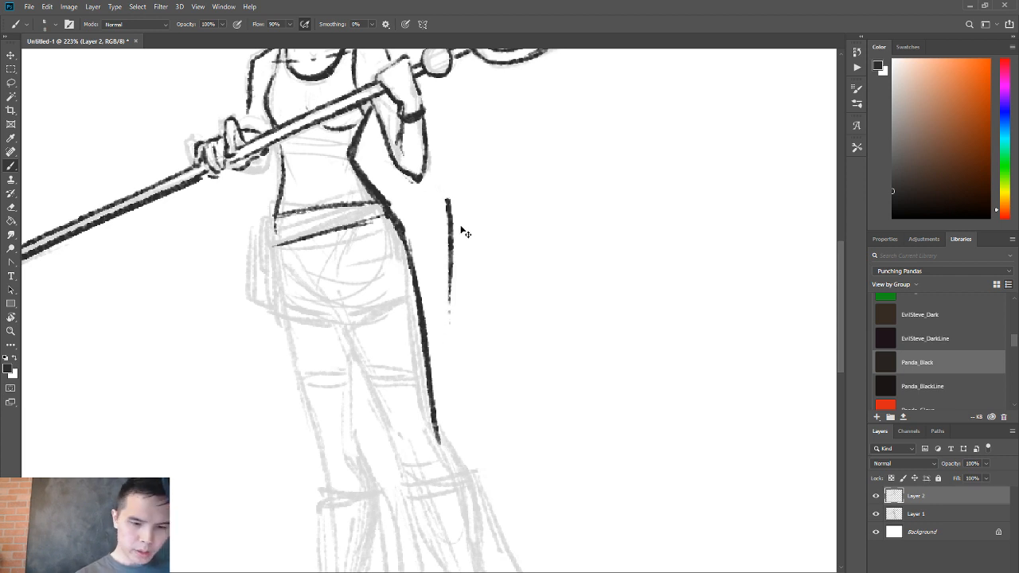
Extend the outer leg line past the knee to the top of the boot and strengthen the thigh contour.
{"action": "key", "text": "z"}
{"action": "mouse_move", "coordinate": [448, 342]}
{"action": "left_mouse_down"}
{"action": "mouse_move", "coordinate": [422, 343]}
{"action": "mouse_move", "coordinate": [403, 247]}
{"action": "mouse_move", "coordinate": [418, 265]}
{"action": "mouse_move", "coordinate": [423, 306]}
{"action": "left_mouse_up"}
{"action": "key", "text": "e"}
{"action": "key", "text": "b"}
{"action": "mouse_move", "coordinate": [409, 215]}
{"action": "left_mouse_down"}
{"action": "mouse_move", "coordinate": [418, 288]}
{"action": "mouse_move", "coordinate": [433, 318]}
{"action": "left_mouse_up"}
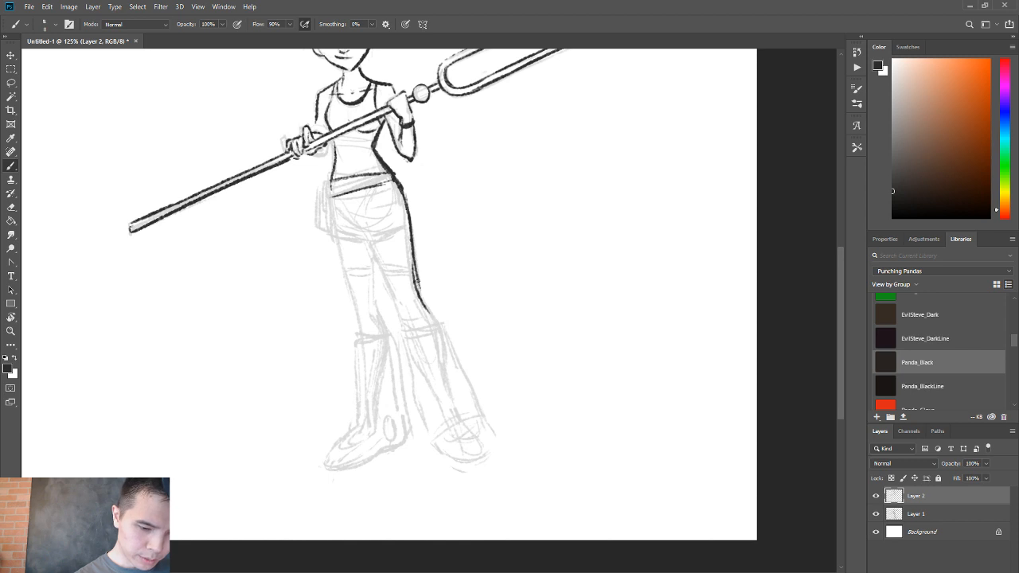
{"action": "key", "text": "ctrl+z"}
{"action": "left_click_drag", "start_coordinate": [416, 277], "coordinate": [437, 325]}
{"action": "left_click_drag", "start_coordinate": [408, 237], "coordinate": [424, 299]}
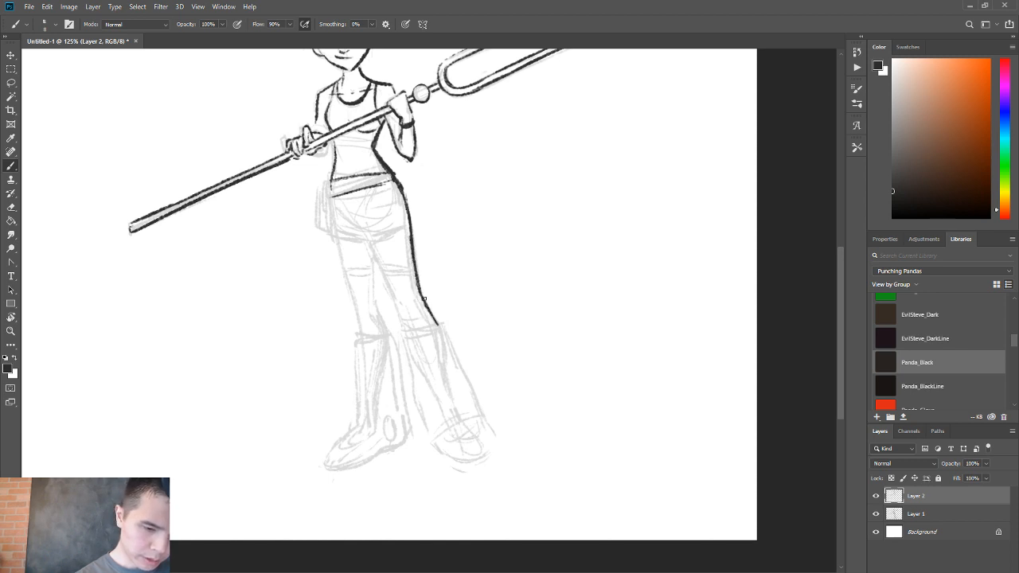
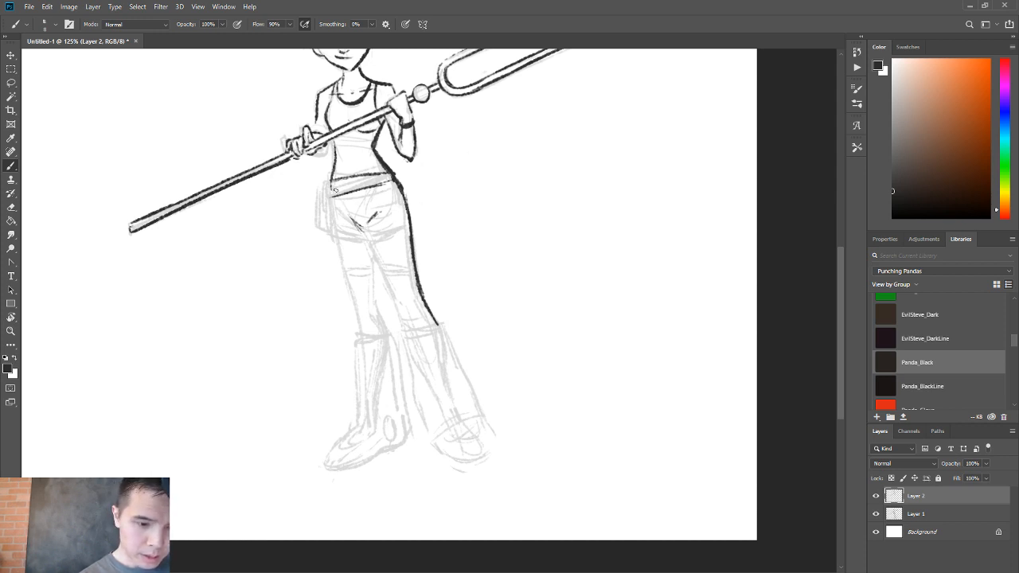
Ink the lower edge of the slanted belt, then add the strap and hem lines across the left-hand thigh.
{"action": "mouse_move", "coordinate": [335, 190]}
{"action": "left_mouse_down"}
{"action": "mouse_move", "coordinate": [374, 182]}
{"action": "mouse_move", "coordinate": [336, 208]}
{"action": "left_mouse_up"}
{"action": "key", "text": "ctrl+z"}
{"action": "left_click_drag", "start_coordinate": [380, 193], "coordinate": [333, 212]}
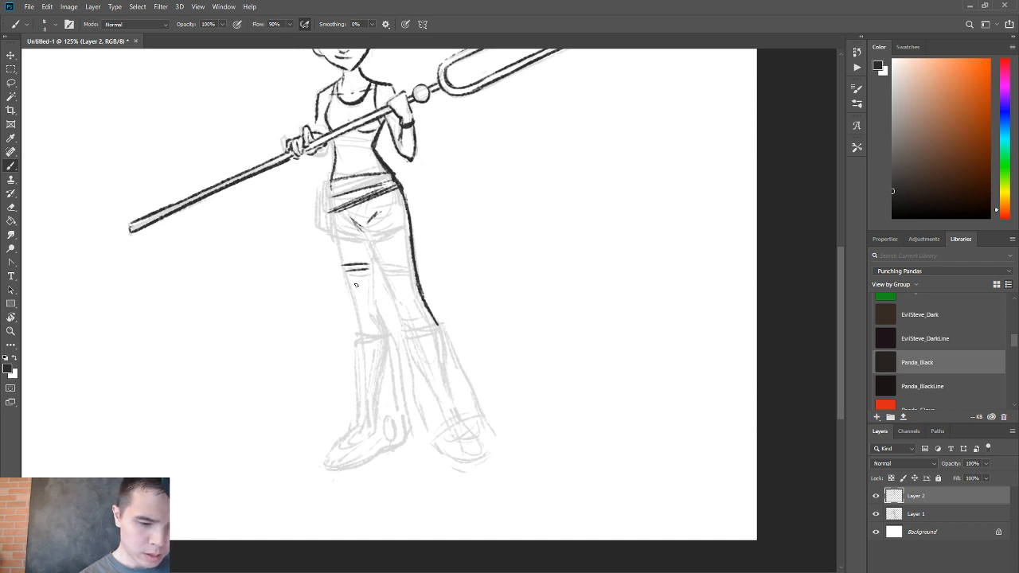
{"action": "left_click_drag", "start_coordinate": [347, 279], "coordinate": [373, 276]}
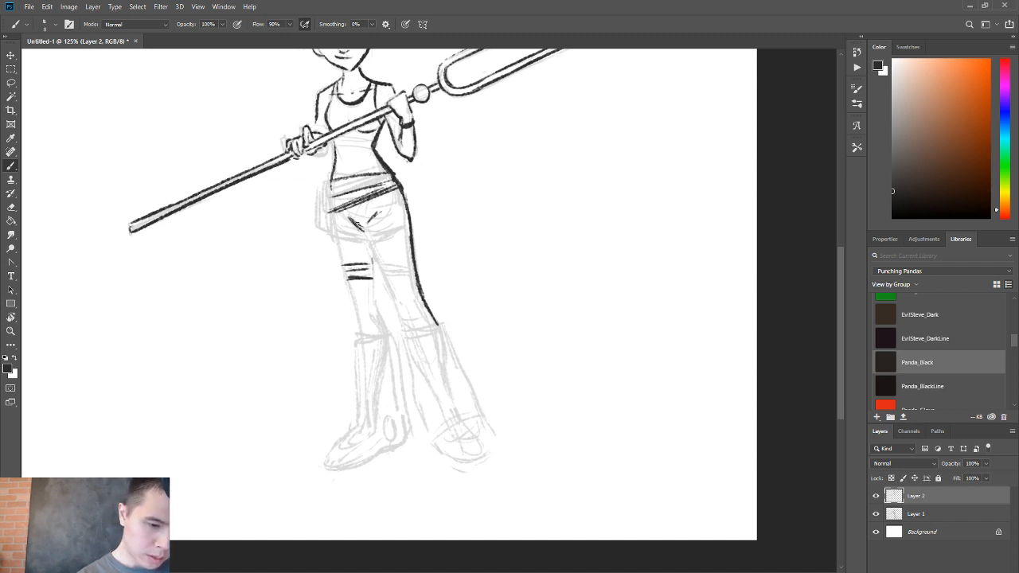
Ink the right-hand leg's inner line from the crotch to the boot top, with knee marks and a hem above the knee.
{"action": "left_click_drag", "start_coordinate": [365, 230], "coordinate": [404, 323]}
{"action": "left_click_drag", "start_coordinate": [388, 284], "coordinate": [405, 326]}
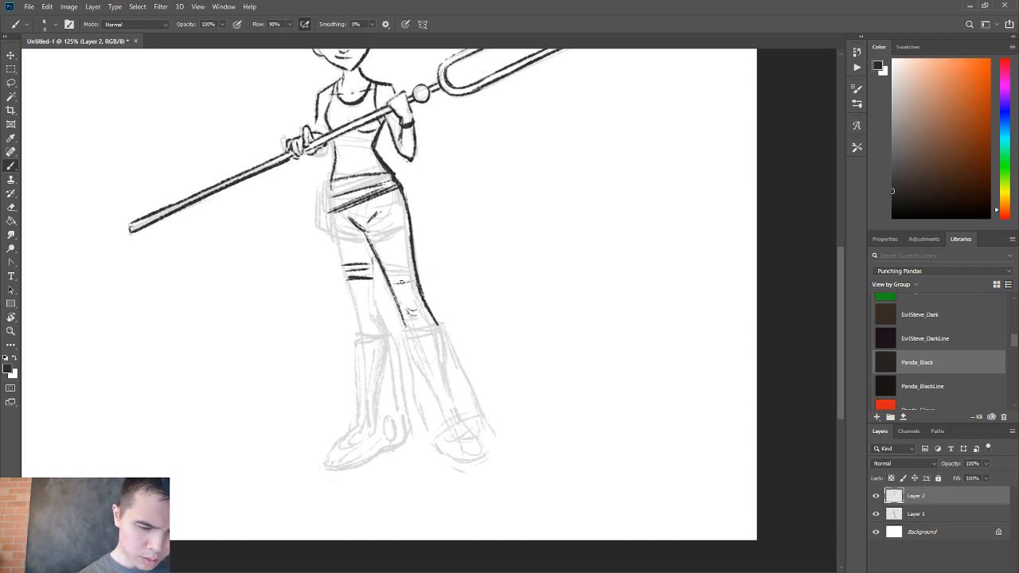
{"action": "left_click_drag", "start_coordinate": [414, 279], "coordinate": [392, 281]}
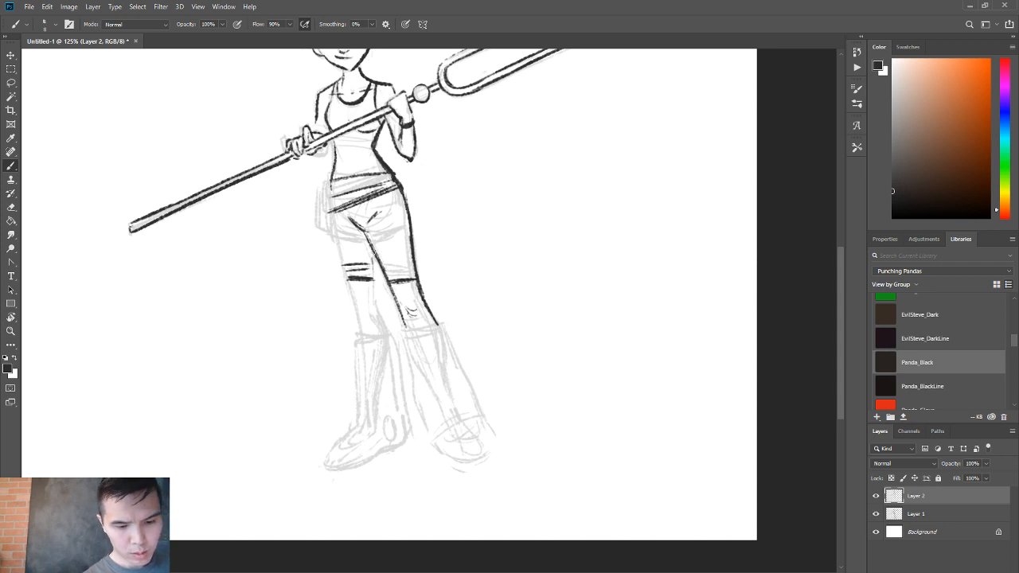
Ink the shorts hems across both thighs, darken the thigh strap, and clean up the crotch lines.
{"action": "mouse_move", "coordinate": [341, 260]}
{"action": "left_mouse_down"}
{"action": "mouse_move", "coordinate": [370, 260]}
{"action": "mouse_move", "coordinate": [340, 264]}
{"action": "mouse_move", "coordinate": [366, 239]}
{"action": "mouse_move", "coordinate": [411, 227]}
{"action": "mouse_move", "coordinate": [401, 234]}
{"action": "mouse_move", "coordinate": [385, 209]}
{"action": "left_mouse_up"}
{"action": "key", "text": "e"}
{"action": "key", "text": "b"}
{"action": "key", "text": "ctrl+z"}
{"action": "key", "text": "e"}
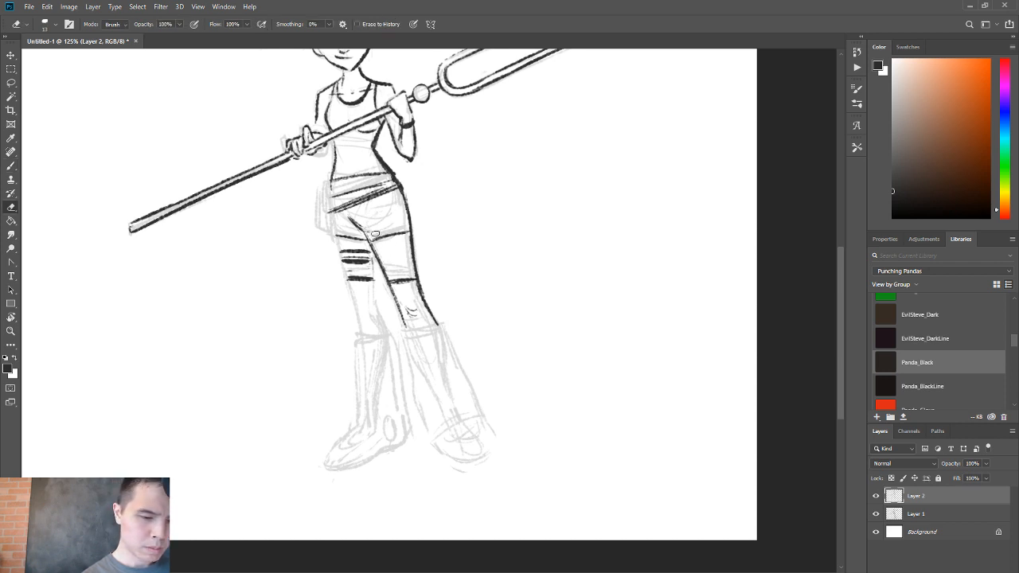
{"action": "key", "text": "b"}
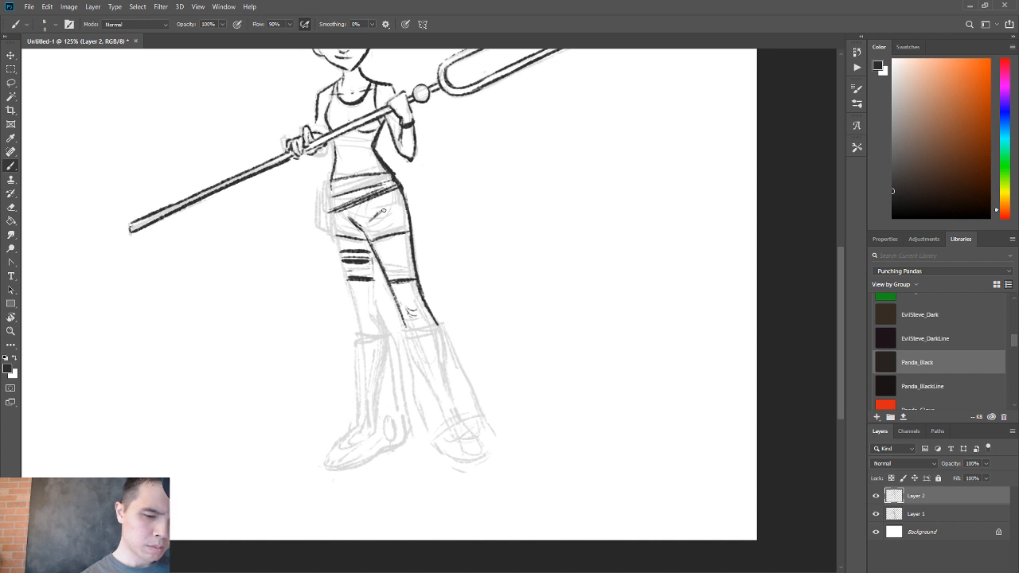
{"action": "key", "text": "e"}
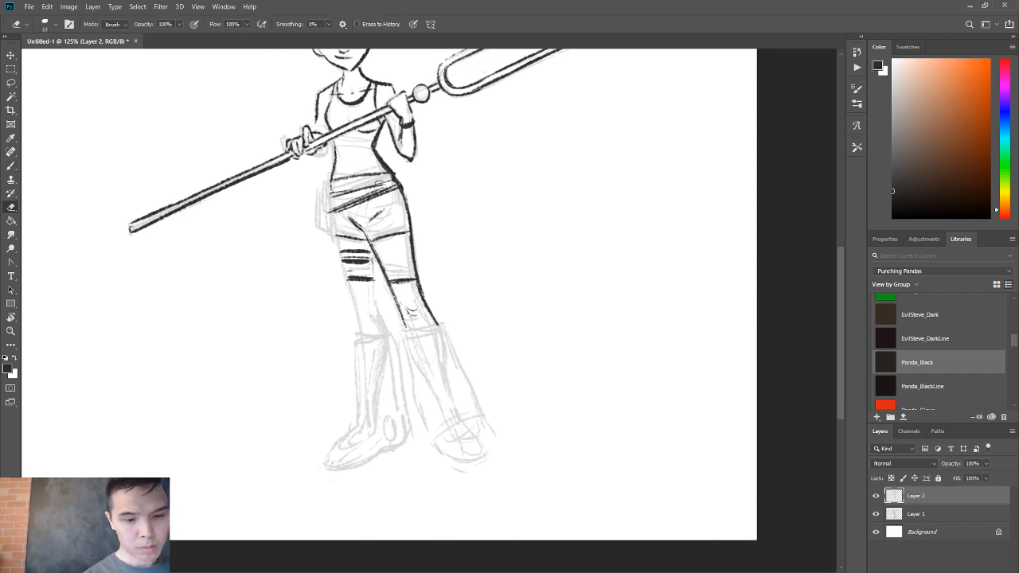
Ink the left-hand outer contour from the waist past the hip and down the thigh toward the knee.
{"action": "mouse_move", "coordinate": [333, 195]}
{"action": "left_mouse_down"}
{"action": "mouse_move", "coordinate": [384, 185]}
{"action": "mouse_move", "coordinate": [381, 173]}
{"action": "mouse_move", "coordinate": [331, 199]}
{"action": "left_mouse_up"}
{"action": "key", "text": "b"}
{"action": "left_click_drag", "start_coordinate": [335, 142], "coordinate": [331, 196]}
{"action": "left_click_drag", "start_coordinate": [333, 159], "coordinate": [332, 225]}
{"action": "left_click_drag", "start_coordinate": [331, 180], "coordinate": [345, 271]}
{"action": "left_click_drag", "start_coordinate": [331, 218], "coordinate": [350, 291]}
{"action": "left_click_drag", "start_coordinate": [339, 256], "coordinate": [355, 306]}
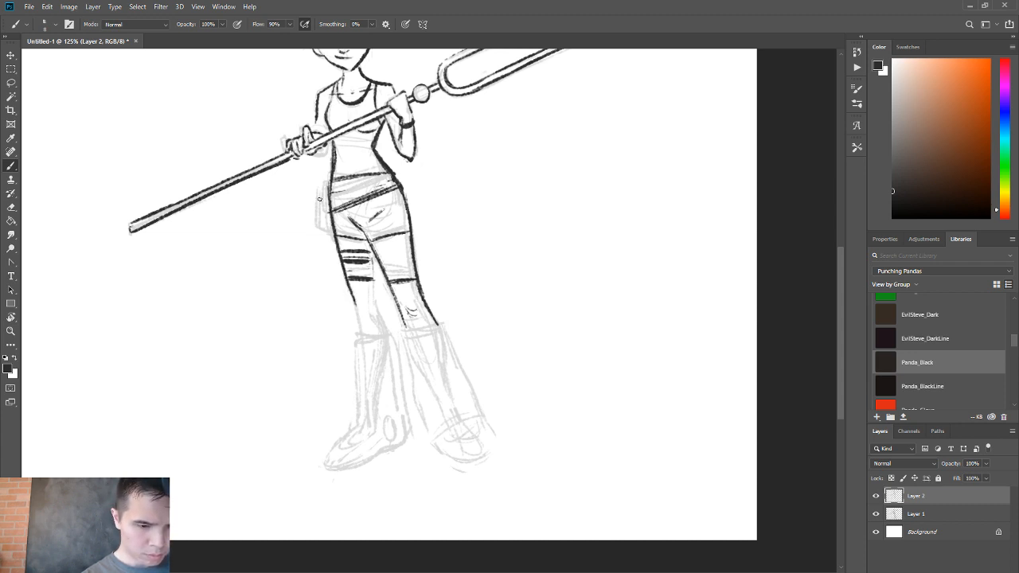
Ink the long pouch hanging beside the left-hand hip, including its attachment to the belt.
{"action": "left_click_drag", "start_coordinate": [319, 199], "coordinate": [331, 244]}
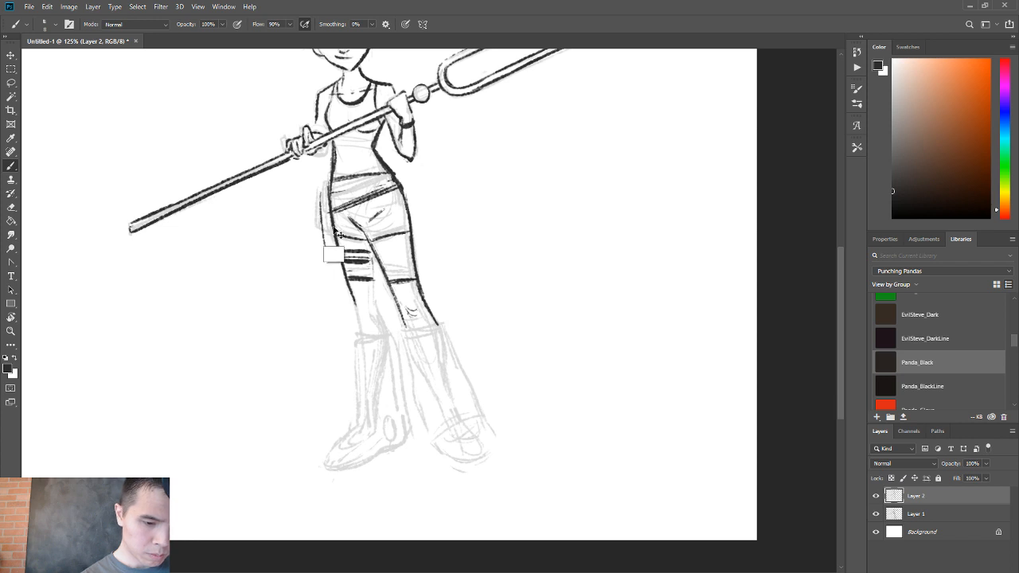
{"action": "left_click_drag", "start_coordinate": [325, 209], "coordinate": [334, 265]}
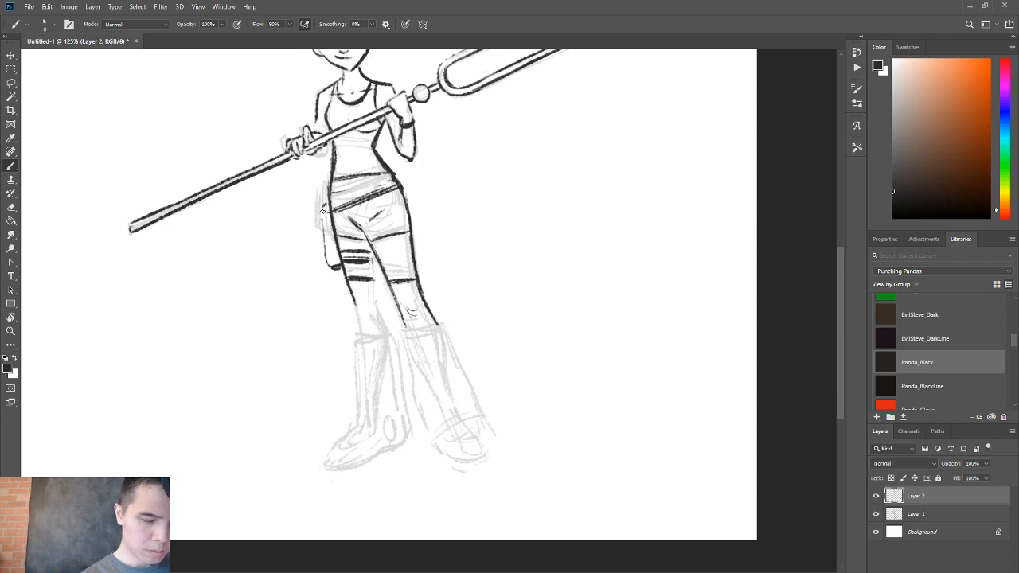
{"action": "mouse_move", "coordinate": [323, 210]}
{"action": "left_mouse_down"}
{"action": "mouse_move", "coordinate": [318, 230]}
{"action": "mouse_move", "coordinate": [378, 187]}
{"action": "left_mouse_up"}
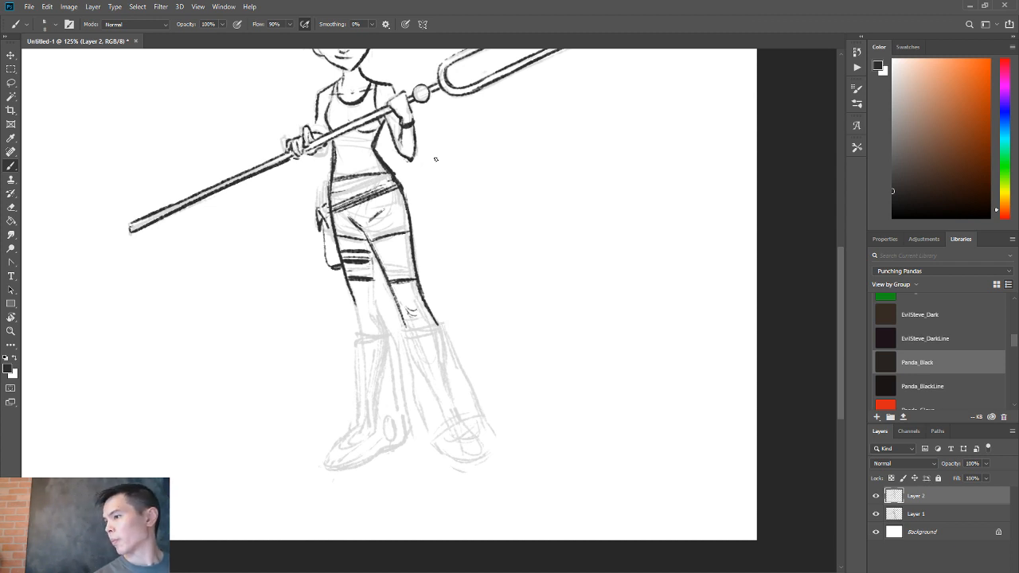
Ink the left-hand leg's inner line and knee, extending its outer contour to the boot top.
{"action": "left_click_drag", "start_coordinate": [376, 257], "coordinate": [387, 332]}
{"action": "left_click_drag", "start_coordinate": [377, 260], "coordinate": [379, 312]}
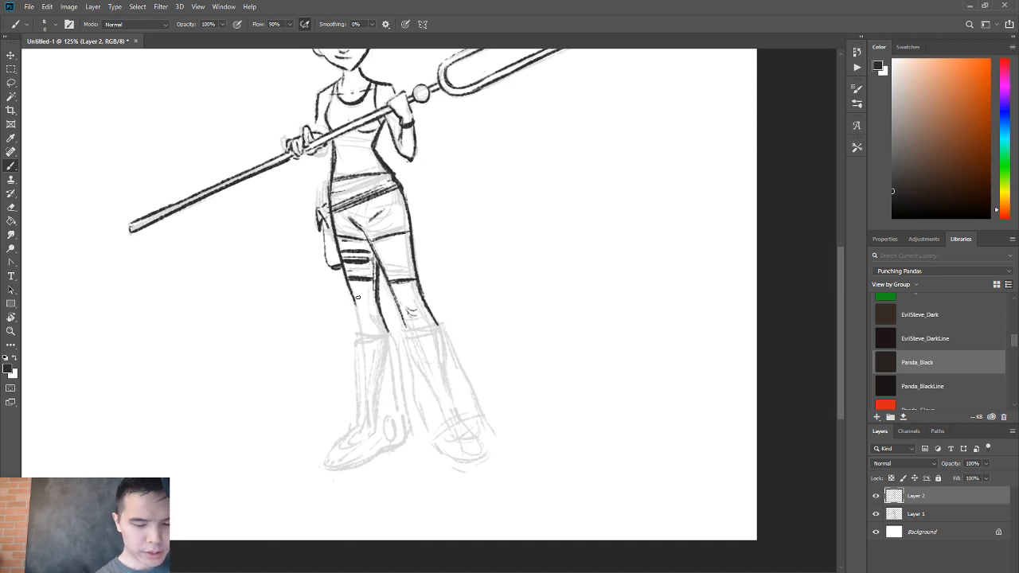
{"action": "left_click_drag", "start_coordinate": [348, 289], "coordinate": [358, 322]}
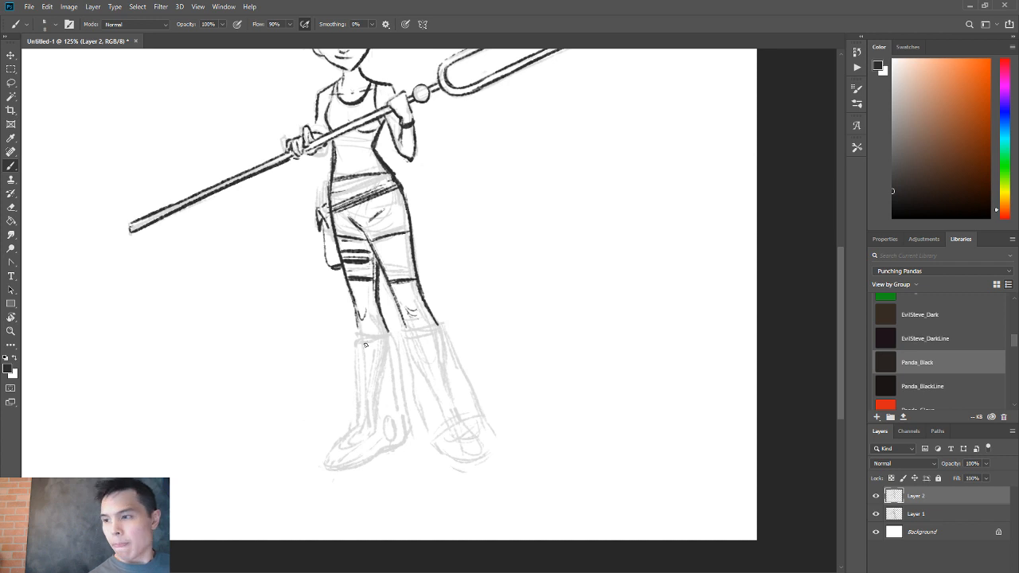
Block in the top rims and long sides of the flared boots on both legs.
{"action": "mouse_move", "coordinate": [357, 334]}
{"action": "left_mouse_down"}
{"action": "mouse_move", "coordinate": [391, 335]}
{"action": "mouse_move", "coordinate": [409, 441]}
{"action": "left_mouse_up"}
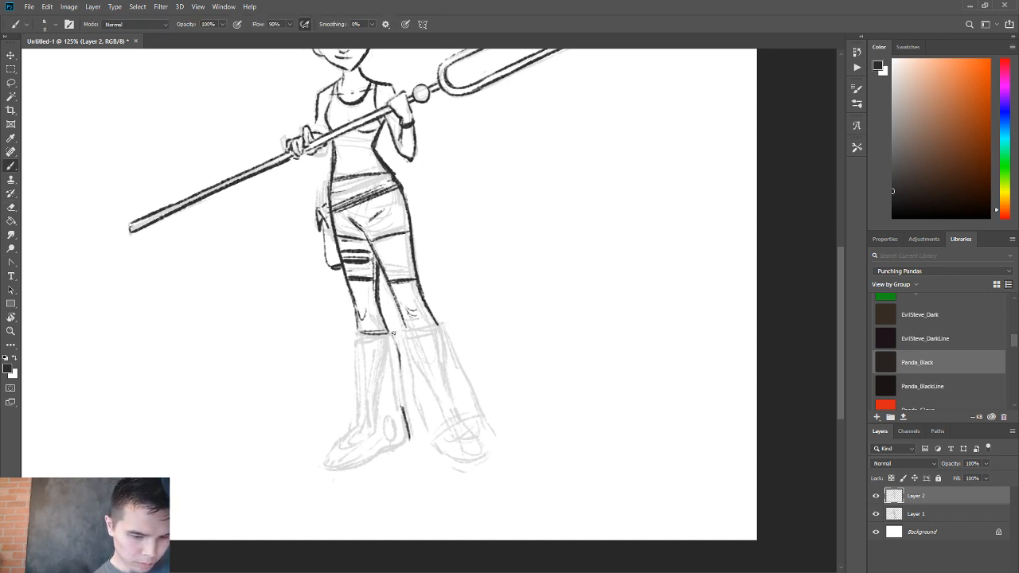
{"action": "left_click_drag", "start_coordinate": [394, 335], "coordinate": [414, 443]}
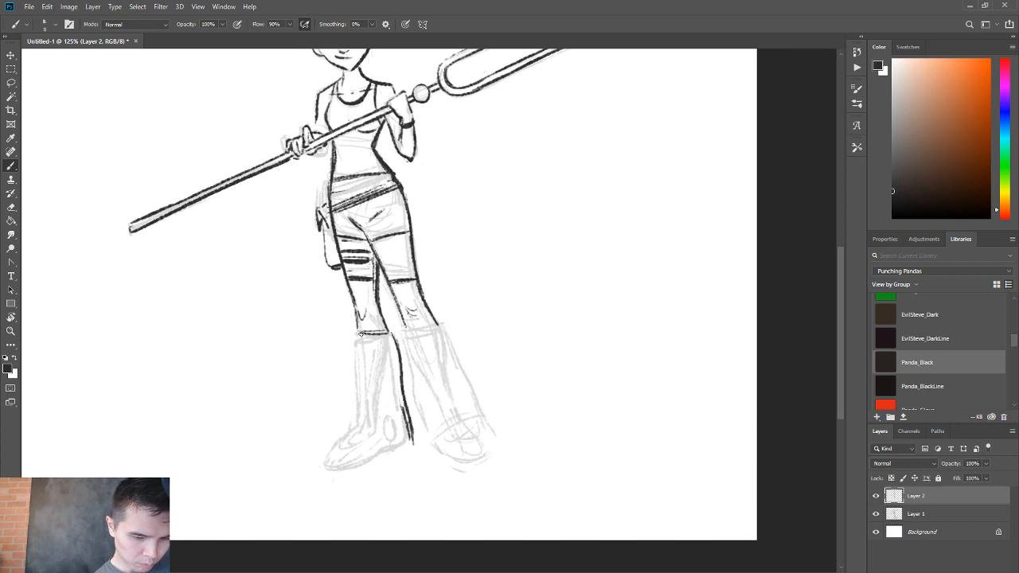
{"action": "mouse_move", "coordinate": [354, 334]}
{"action": "left_mouse_down"}
{"action": "mouse_move", "coordinate": [352, 427]}
{"action": "mouse_move", "coordinate": [424, 440]}
{"action": "left_mouse_up"}
{"action": "mouse_move", "coordinate": [403, 332]}
{"action": "left_mouse_down"}
{"action": "mouse_move", "coordinate": [425, 448]}
{"action": "mouse_move", "coordinate": [444, 428]}
{"action": "mouse_move", "coordinate": [483, 420]}
{"action": "mouse_move", "coordinate": [417, 445]}
{"action": "mouse_move", "coordinate": [479, 416]}
{"action": "left_mouse_up"}
{"action": "mouse_move", "coordinate": [439, 325]}
{"action": "left_mouse_down"}
{"action": "mouse_move", "coordinate": [359, 333]}
{"action": "mouse_move", "coordinate": [382, 331]}
{"action": "mouse_move", "coordinate": [354, 344]}
{"action": "mouse_move", "coordinate": [352, 364]}
{"action": "left_mouse_up"}
Refine the flared boots' edges with brush and eraser, strengthening the left-hand boot's inner side down to the foot.
{"action": "key", "text": "e"}
{"action": "key", "text": "b"}
{"action": "key", "text": "e"}
{"action": "key", "text": "b"}
{"action": "key", "text": "e"}
{"action": "key", "text": "b"}
{"action": "key", "text": "e"}
{"action": "key", "text": "b"}
{"action": "key", "text": "e"}
{"action": "key", "text": "b"}
{"action": "left_click_drag", "start_coordinate": [391, 329], "coordinate": [412, 423]}
{"action": "key", "text": "e"}
{"action": "key", "text": "b"}
Ink the right-hand boot's top rim and sloping outer edge down to its flared hem.
{"action": "mouse_move", "coordinate": [405, 328]}
{"action": "left_mouse_down"}
{"action": "mouse_move", "coordinate": [412, 349]}
{"action": "mouse_move", "coordinate": [469, 380]}
{"action": "left_mouse_up"}
{"action": "left_click_drag", "start_coordinate": [444, 325], "coordinate": [483, 420]}
{"action": "left_click_drag", "start_coordinate": [435, 341], "coordinate": [454, 407]}
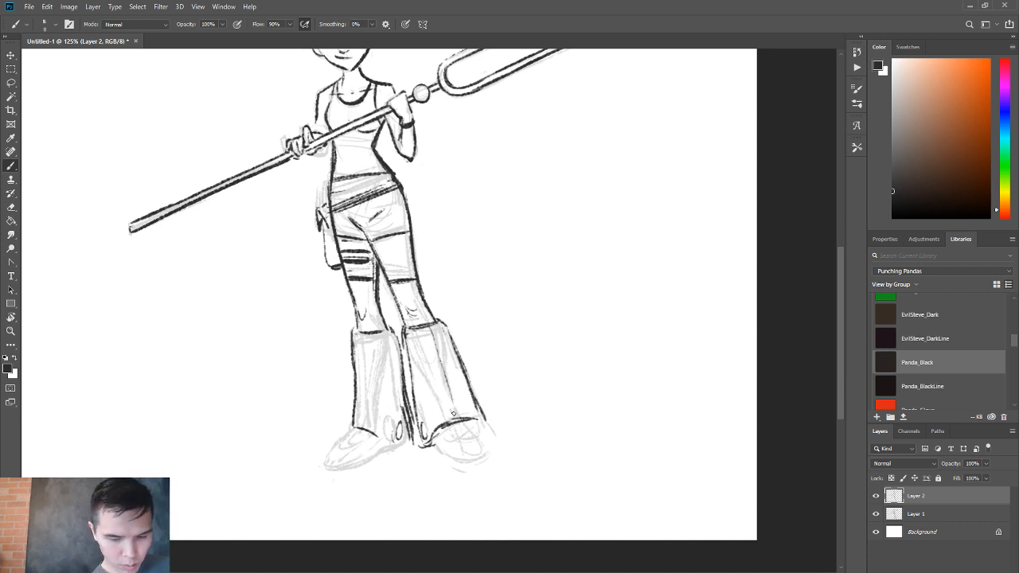
Rework the outer edge of the left-hand flared boot, undoing the strokes that do not fit.
{"action": "left_click_drag", "start_coordinate": [361, 341], "coordinate": [361, 406]}
{"action": "key", "text": "e"}
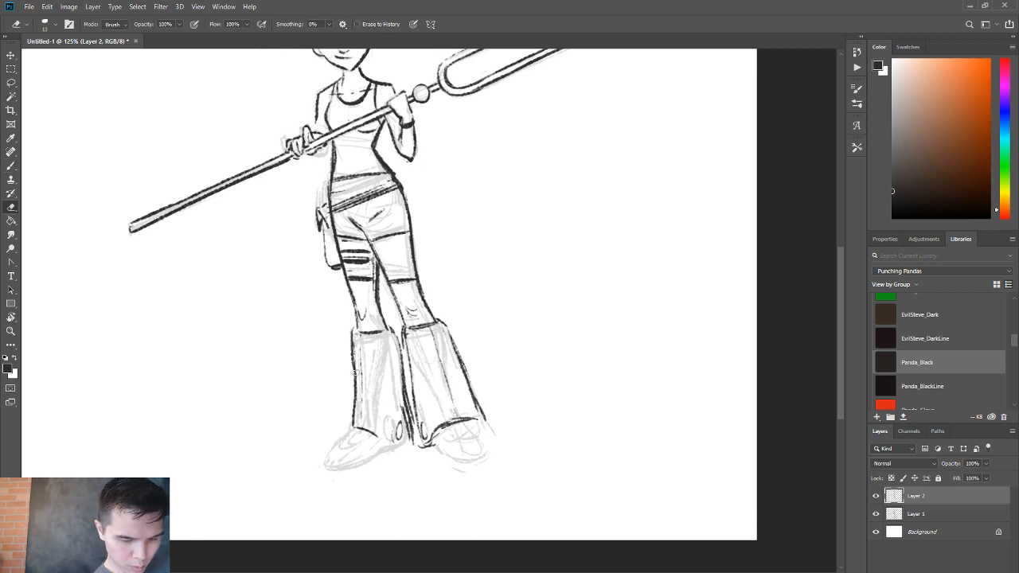
{"action": "key", "text": "b"}
{"action": "mouse_move", "coordinate": [354, 369]}
{"action": "left_mouse_down"}
{"action": "mouse_move", "coordinate": [346, 450]}
{"action": "mouse_move", "coordinate": [353, 432]}
{"action": "mouse_move", "coordinate": [332, 458]}
{"action": "mouse_move", "coordinate": [394, 440]}
{"action": "mouse_move", "coordinate": [354, 433]}
{"action": "mouse_move", "coordinate": [339, 456]}
{"action": "mouse_move", "coordinate": [370, 436]}
{"action": "left_mouse_up"}
{"action": "key", "text": "ctrl+z"}
Ink the rounded shoes beneath both flared boots and trim the right-hand boot's lower outer corner.
{"action": "key", "text": "ctrl+z"}
{"action": "mouse_move", "coordinate": [450, 428]}
{"action": "left_mouse_down"}
{"action": "mouse_move", "coordinate": [480, 429]}
{"action": "mouse_move", "coordinate": [434, 448]}
{"action": "mouse_move", "coordinate": [471, 456]}
{"action": "mouse_move", "coordinate": [497, 452]}
{"action": "left_mouse_up"}
{"action": "key", "text": "ctrl+z"}
{"action": "mouse_move", "coordinate": [428, 446]}
{"action": "left_mouse_down"}
{"action": "mouse_move", "coordinate": [489, 452]}
{"action": "mouse_move", "coordinate": [491, 443]}
{"action": "mouse_move", "coordinate": [445, 334]}
{"action": "mouse_move", "coordinate": [477, 401]}
{"action": "left_mouse_up"}
{"action": "key", "text": "e"}
{"action": "right_click", "coordinate": [477, 395]}
{"action": "left_click", "coordinate": [470, 386]}
{"action": "key", "text": "e"}
{"action": "key", "text": "b"}
{"action": "right_click", "coordinate": [477, 406]}
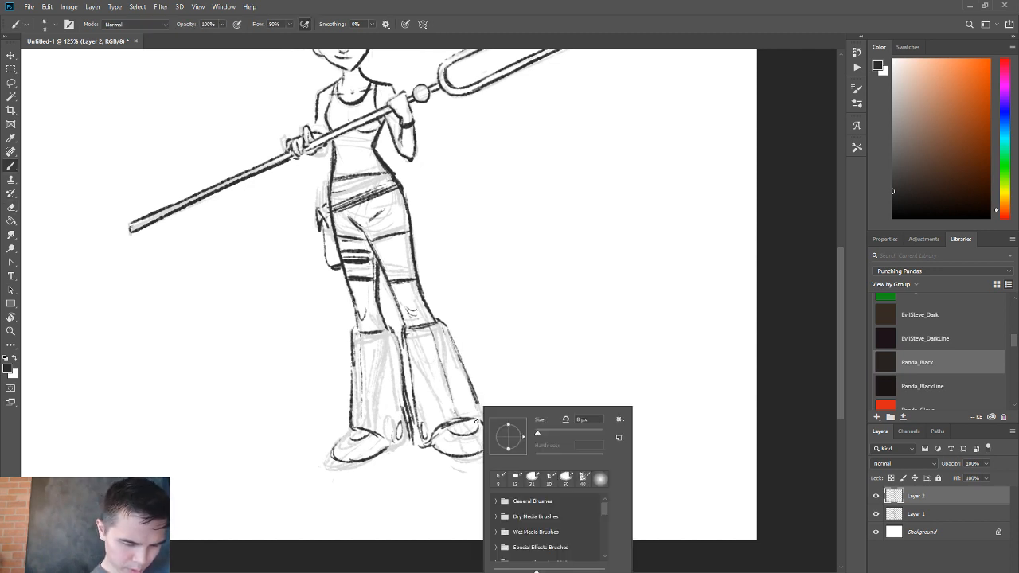
Redraw the lower outer edge of the right-hand boot and thicken its hem above the shoe.
{"action": "left_click_drag", "start_coordinate": [436, 342], "coordinate": [458, 410]}
{"action": "key", "text": "e"}
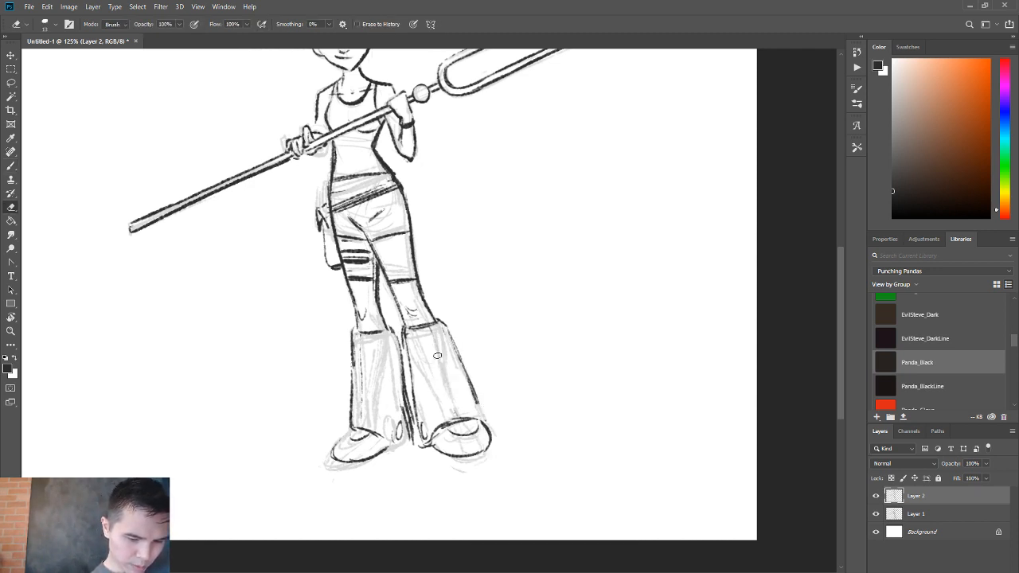
{"action": "key", "text": "b"}
{"action": "left_click_drag", "start_coordinate": [437, 343], "coordinate": [448, 376]}
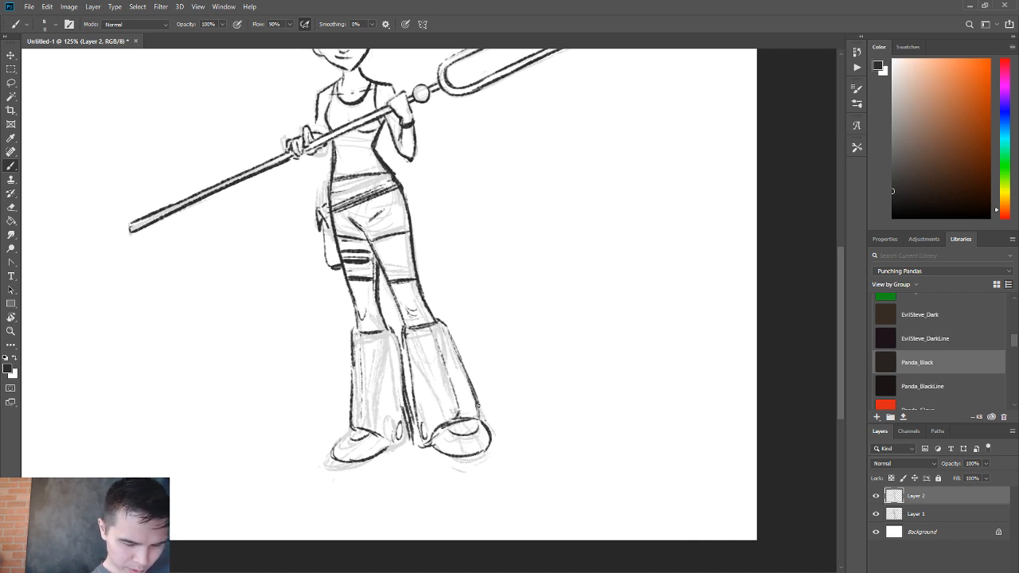
{"action": "key", "text": "e"}
{"action": "mouse_move", "coordinate": [475, 419]}
{"action": "left_mouse_down"}
{"action": "mouse_move", "coordinate": [435, 434]}
{"action": "mouse_move", "coordinate": [477, 417]}
{"action": "left_mouse_up"}
{"action": "key", "text": "b"}
{"action": "key", "text": "e"}
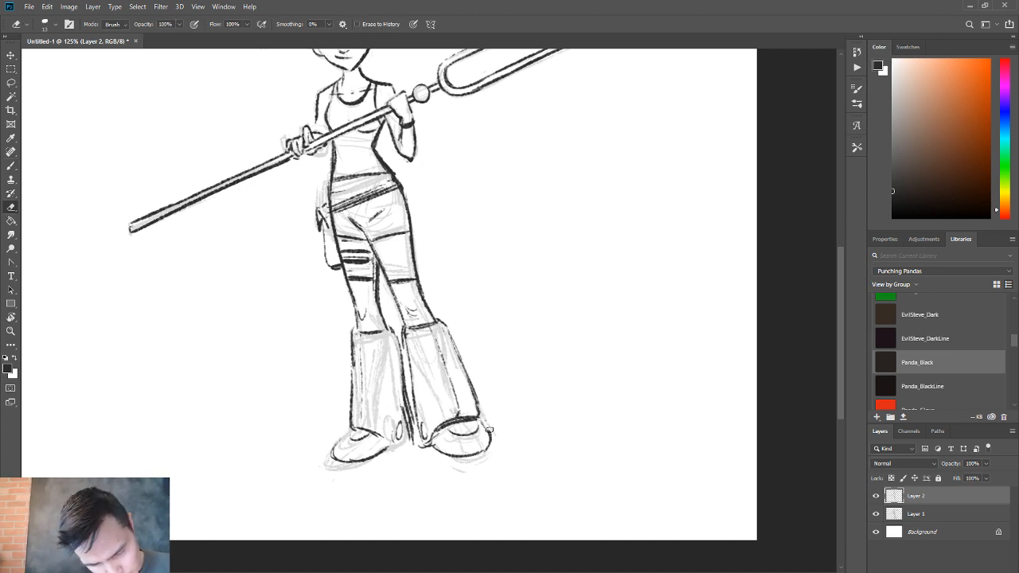
Erase the right-hand shoe's outer curve and redraw it closer in with a heavier sole line.
{"action": "right_click", "coordinate": [493, 429]}
{"action": "left_click", "coordinate": [512, 395]}
{"action": "left_click_drag", "start_coordinate": [491, 430], "coordinate": [491, 452]}
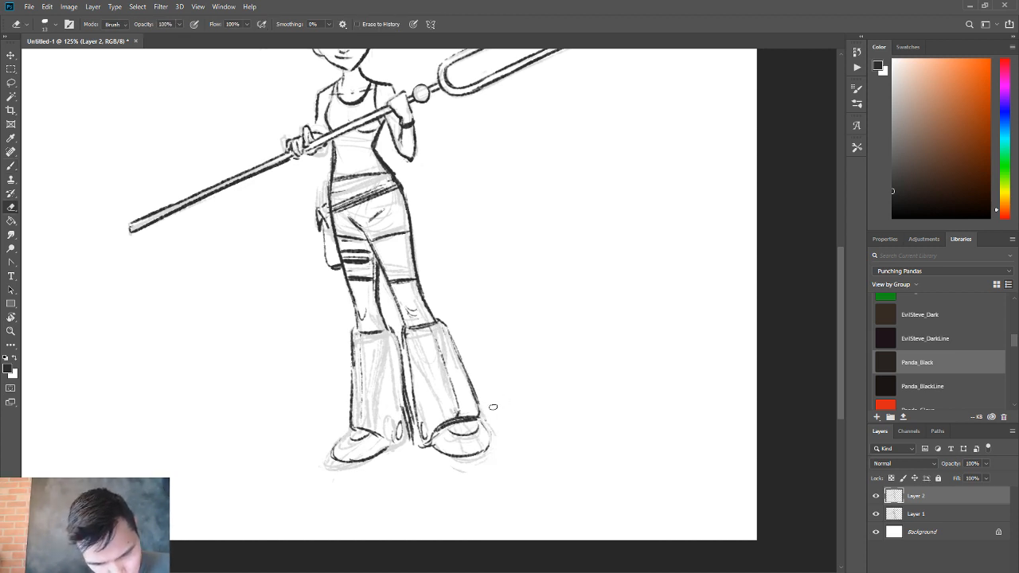
{"action": "key", "text": "b"}
{"action": "right_click", "coordinate": [486, 435]}
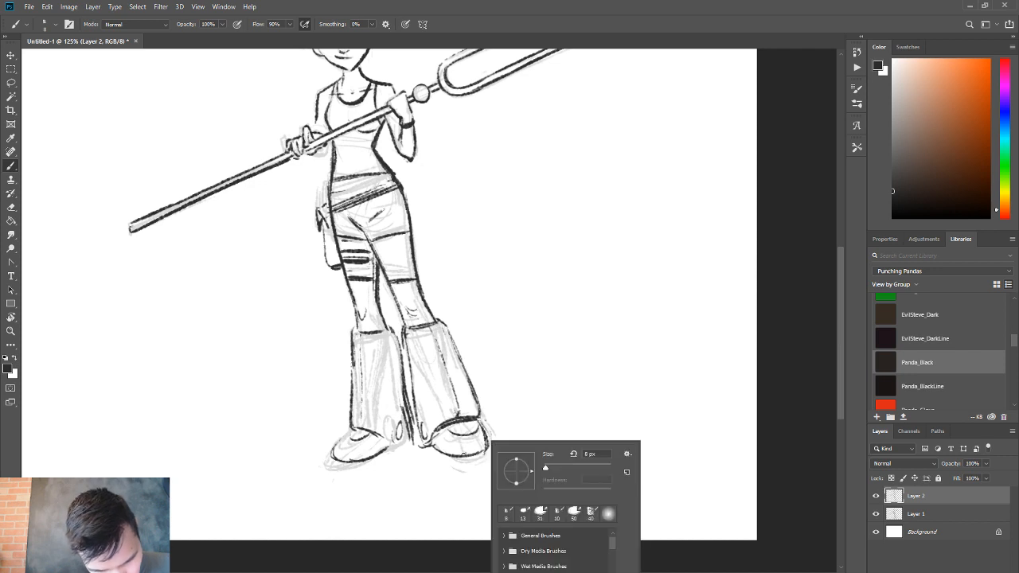
{"action": "key", "text": "Escape"}
{"action": "key", "text": "e"}
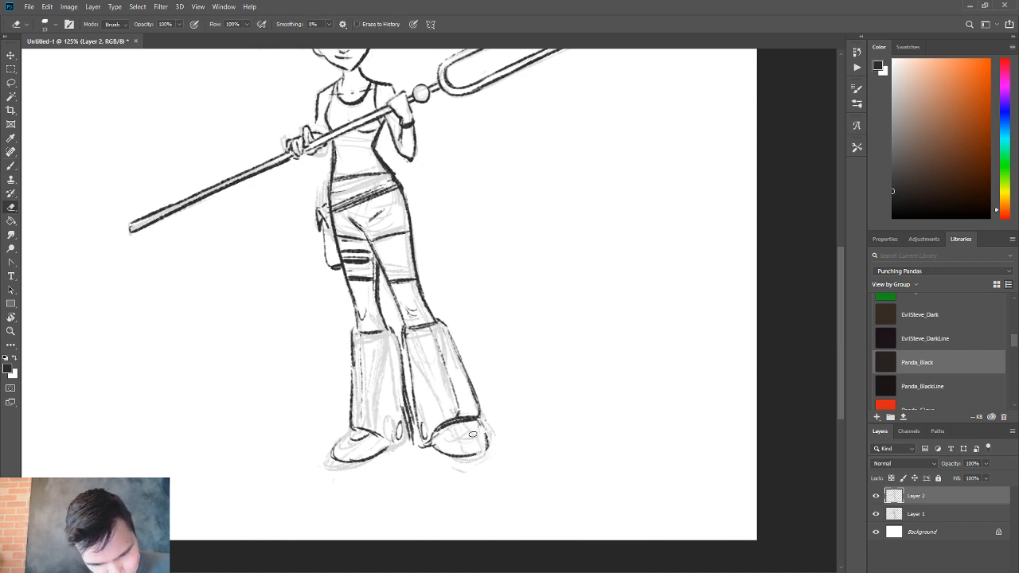
{"action": "key", "text": "b"}
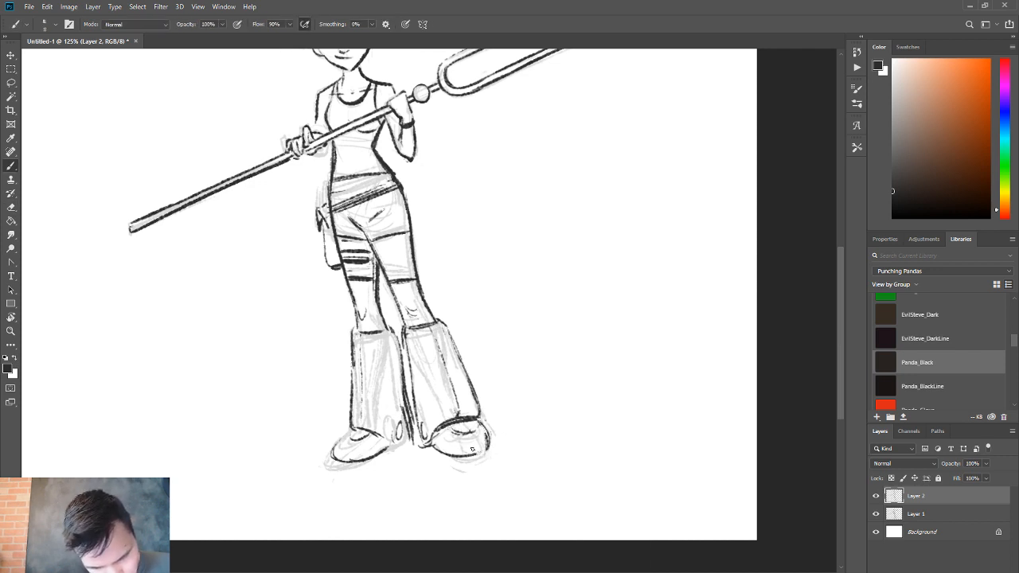
{"action": "key", "text": "e"}
{"action": "mouse_move", "coordinate": [470, 433]}
{"action": "left_mouse_down"}
{"action": "mouse_move", "coordinate": [452, 432]}
{"action": "mouse_move", "coordinate": [482, 455]}
{"action": "left_mouse_up"}
Thicken the left-hand shoe's sole and ink the curved toe details on the shoes.
{"action": "key", "text": "b"}
{"action": "mouse_move", "coordinate": [332, 456]}
{"action": "left_mouse_down"}
{"action": "mouse_move", "coordinate": [376, 453]}
{"action": "mouse_move", "coordinate": [332, 455]}
{"action": "mouse_move", "coordinate": [363, 438]}
{"action": "left_mouse_up"}
{"action": "key", "text": "e"}
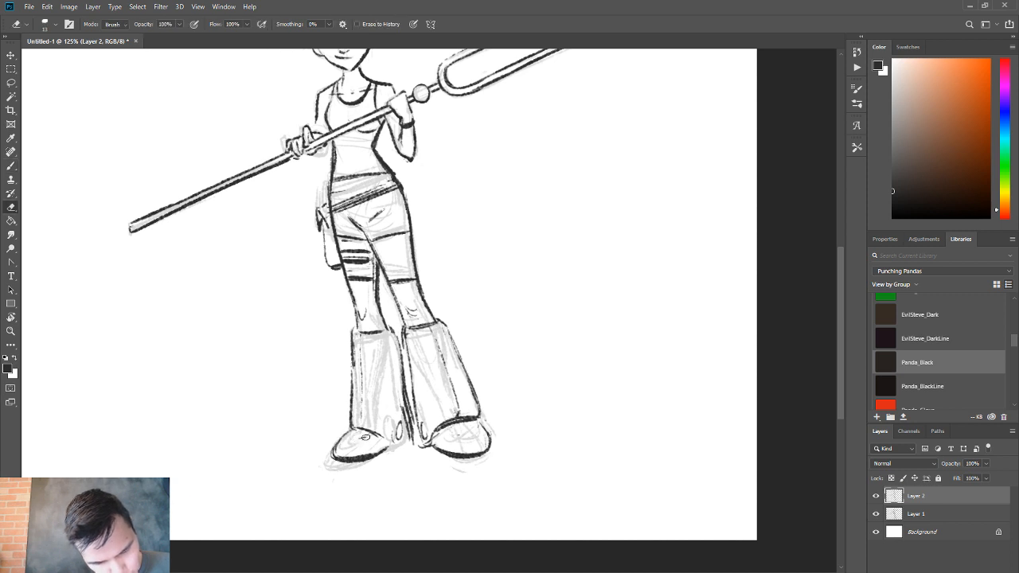
{"action": "key", "text": "b"}
{"action": "left_click_drag", "start_coordinate": [447, 432], "coordinate": [471, 424]}
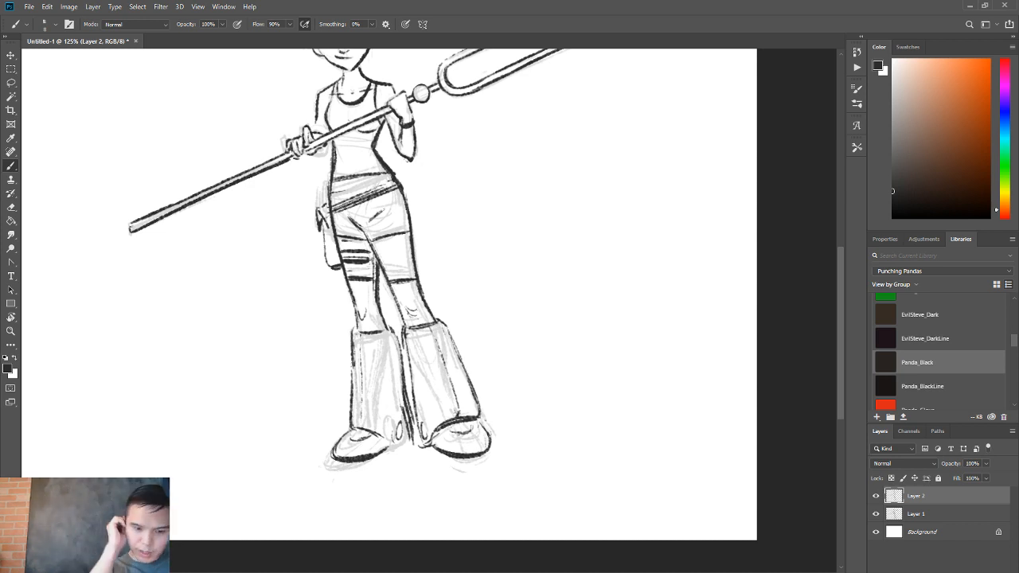
Lasso the right-hand boot and shoe, move them slightly down and outward, and clear the selection.
{"action": "key", "text": "z"}
{"action": "mouse_move", "coordinate": [513, 396]}
{"action": "left_mouse_down"}
{"action": "mouse_move", "coordinate": [487, 396]}
{"action": "mouse_move", "coordinate": [508, 397]}
{"action": "left_mouse_up"}
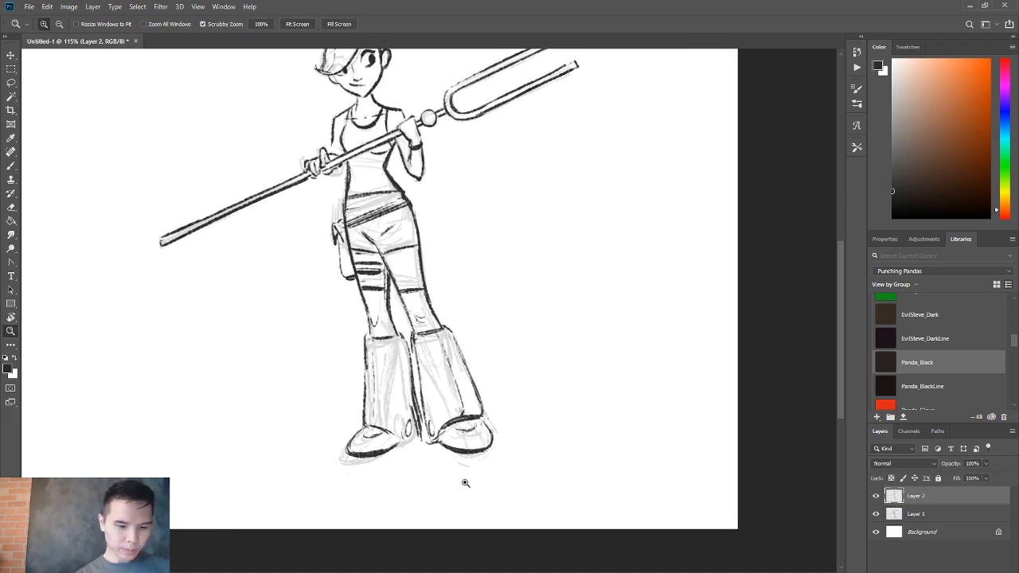
{"action": "key", "text": "l"}
{"action": "mouse_move", "coordinate": [451, 465]}
{"action": "left_mouse_down"}
{"action": "mouse_move", "coordinate": [506, 373]}
{"action": "mouse_move", "coordinate": [445, 323]}
{"action": "mouse_move", "coordinate": [418, 332]}
{"action": "mouse_move", "coordinate": [411, 358]}
{"action": "mouse_move", "coordinate": [425, 446]}
{"action": "mouse_move", "coordinate": [488, 460]}
{"action": "left_mouse_up"}
{"action": "key", "text": "v"}
{"action": "key", "text": "ctrl+d"}
Clean up the ink with the eraser where the right-hand leg's hem meets the inner thigh line.
{"action": "key", "text": "b"}
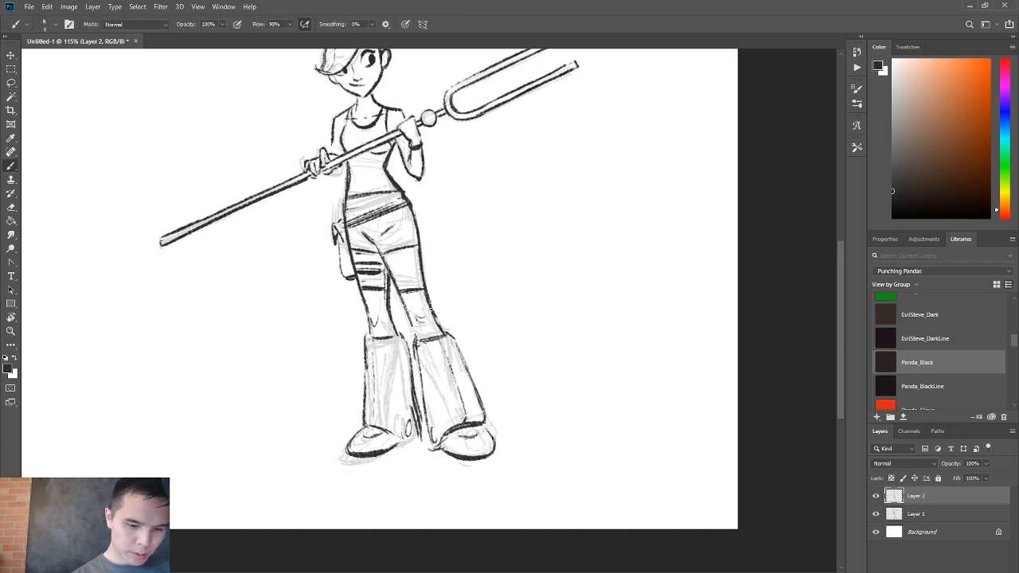
{"action": "key", "text": "e"}
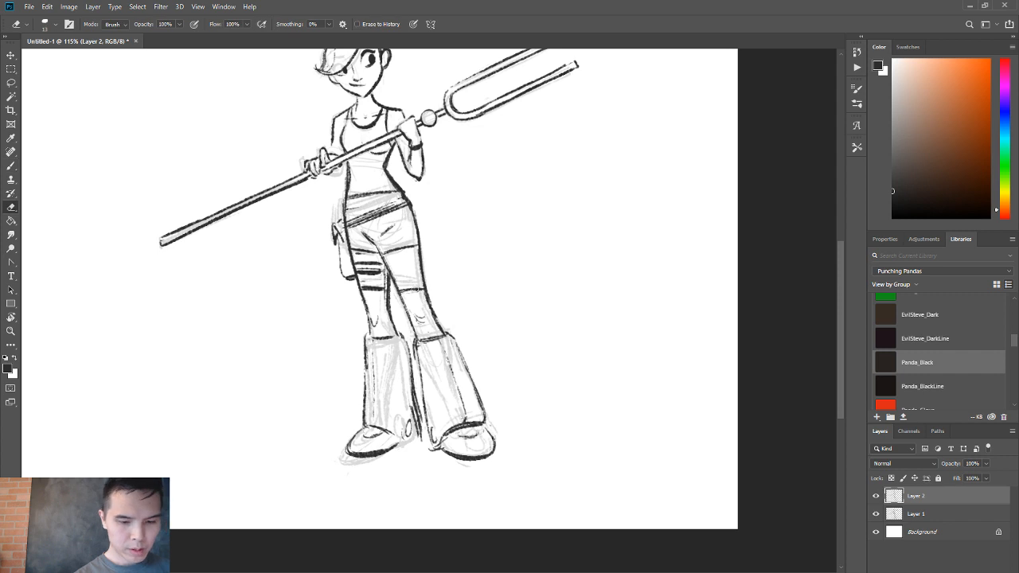
{"action": "key", "text": "b"}
{"action": "key", "text": "e"}
{"action": "mouse_move", "coordinate": [397, 290]}
{"action": "left_mouse_down"}
{"action": "mouse_move", "coordinate": [418, 288]}
{"action": "mouse_move", "coordinate": [389, 286]}
{"action": "left_mouse_up"}
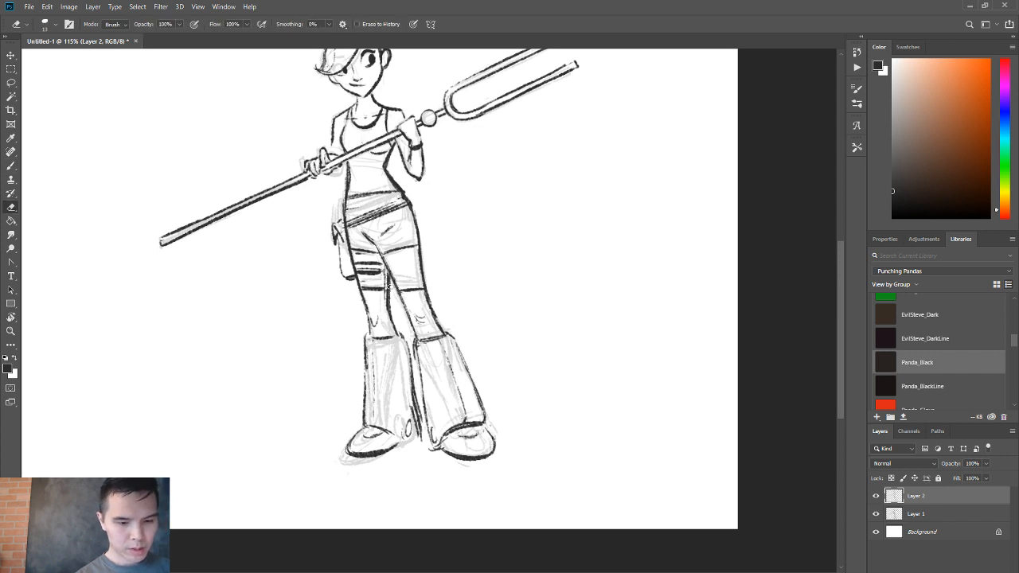
Skew the whole Layer 2 line art horizontally so the feet shift left while the head stays in place.
{"action": "key", "text": "z"}
{"action": "left_click_drag", "start_coordinate": [390, 332], "coordinate": [364, 333]}
{"action": "key", "text": "ctrl+t"}
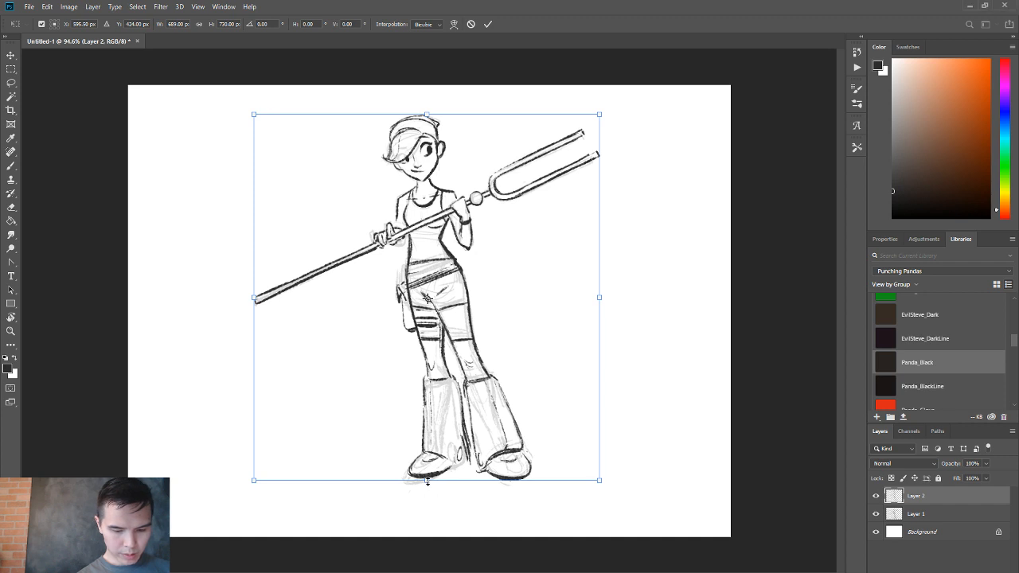
{"action": "left_click_drag", "start_coordinate": [427, 480], "coordinate": [413, 481]}
{"action": "key", "text": "Return"}
{"action": "key", "text": "z"}
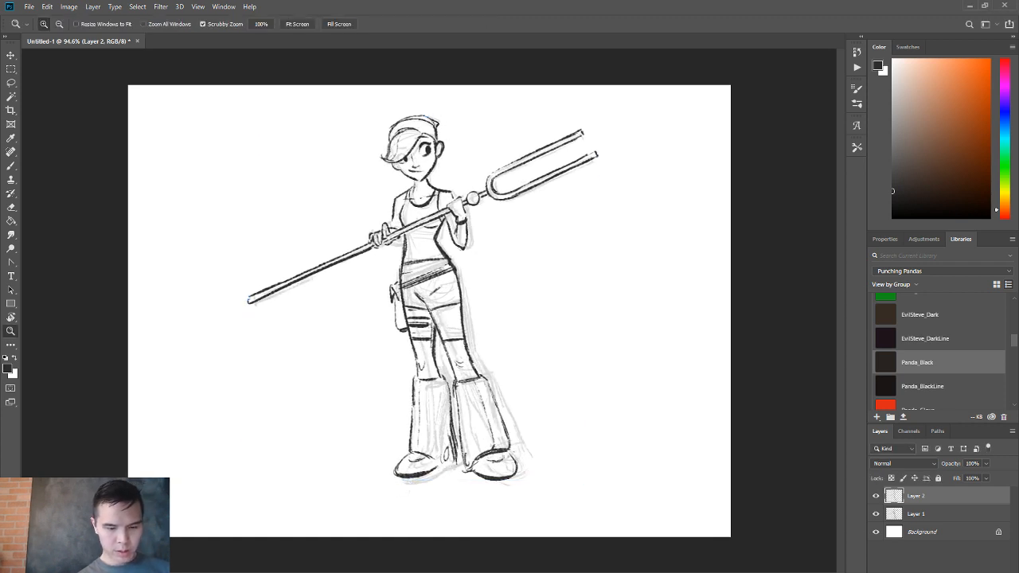
{"action": "key", "text": "b"}
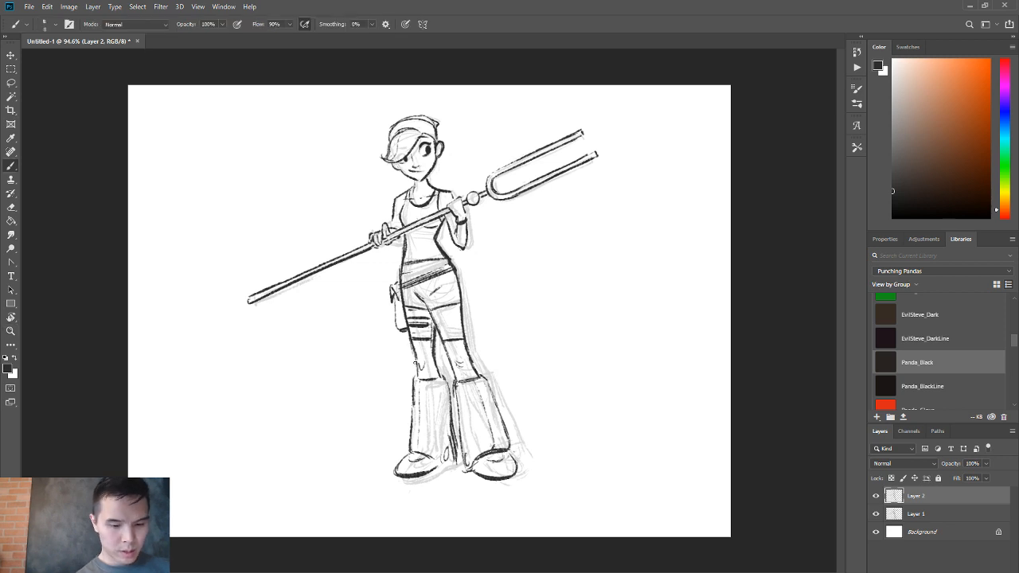
{"action": "key", "text": "e"}
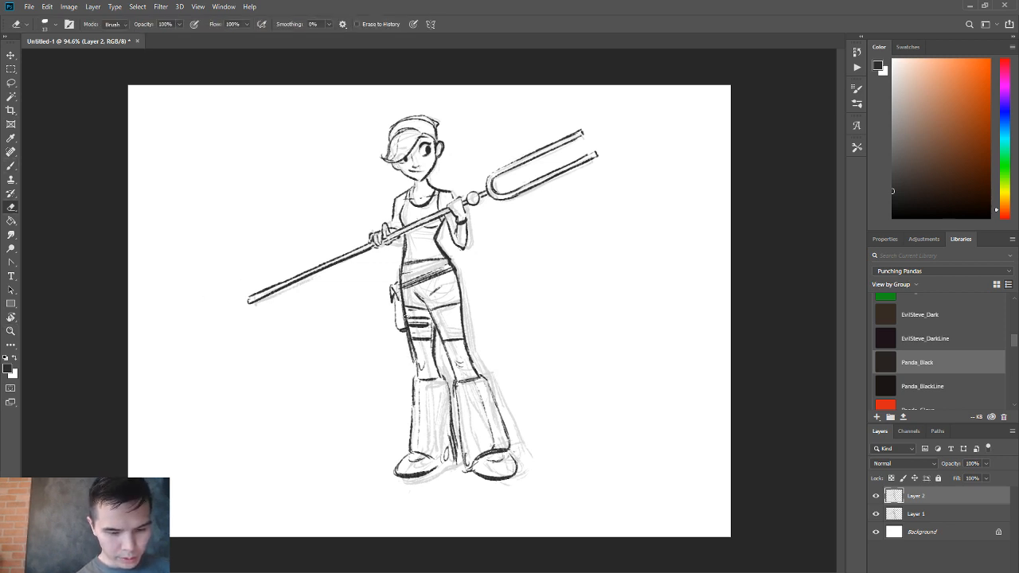
Rework the outer contour of the left-hand leg and boot with eraser and brush, from the thigh straps down to the shoe.
{"action": "left_click_drag", "start_coordinate": [407, 322], "coordinate": [411, 354]}
{"action": "key", "text": "b"}
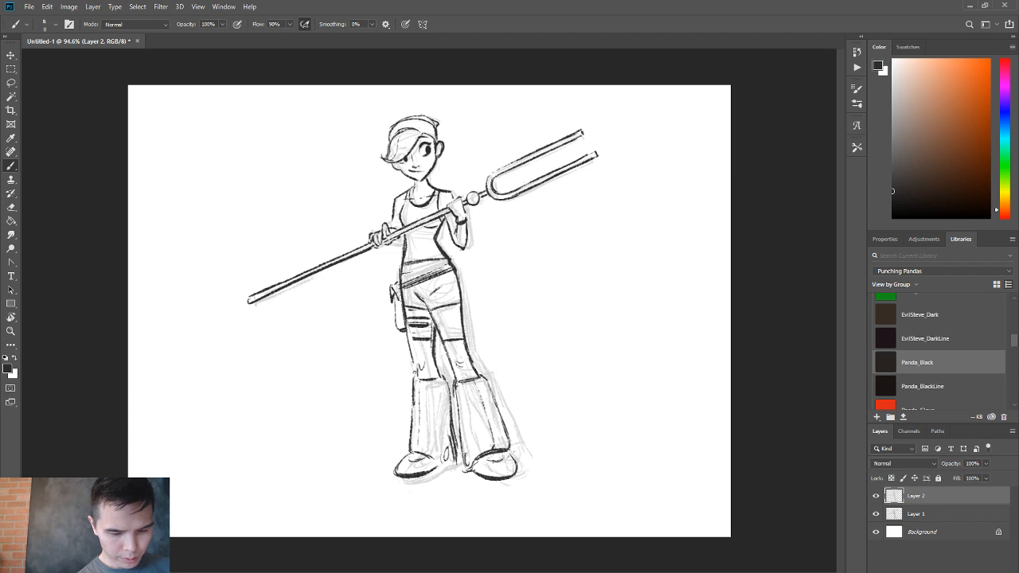
{"action": "key", "text": "e"}
{"action": "key", "text": "b"}
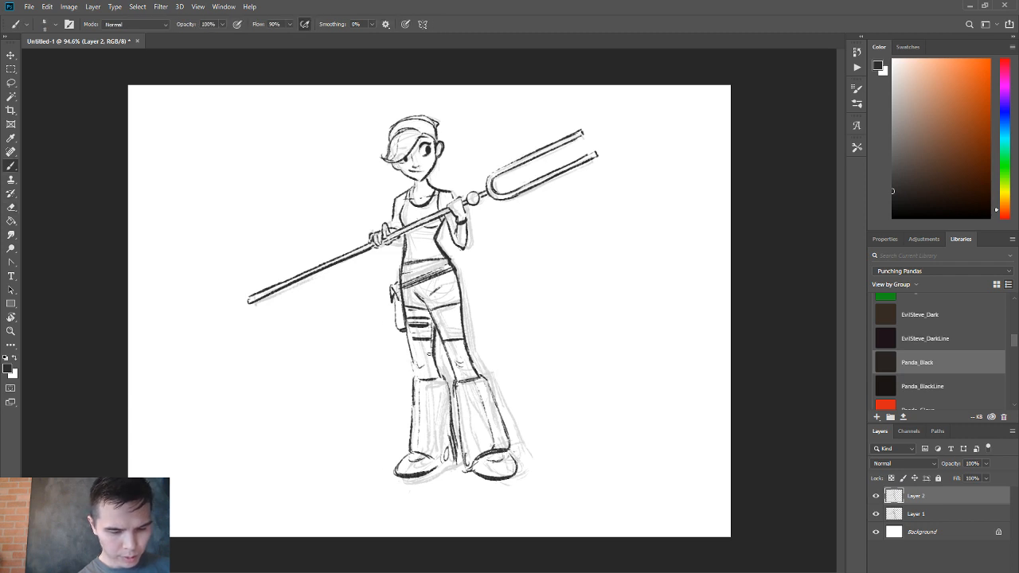
{"action": "left_click_drag", "start_coordinate": [411, 383], "coordinate": [410, 451]}
{"action": "key", "text": "e"}
{"action": "key", "text": "b"}
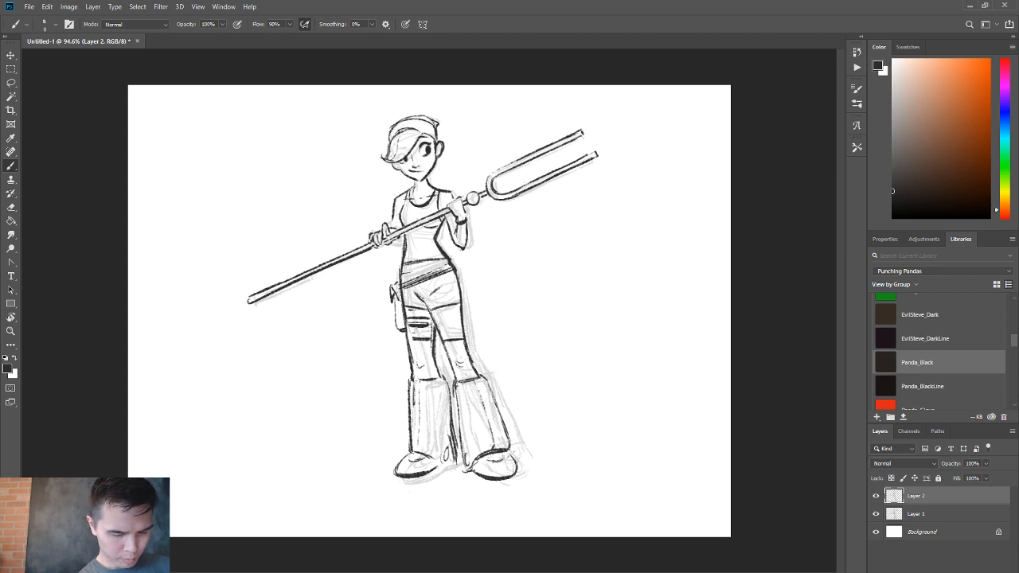
{"action": "key", "text": "ctrl+z"}
{"action": "left_click_drag", "start_coordinate": [408, 333], "coordinate": [411, 439]}
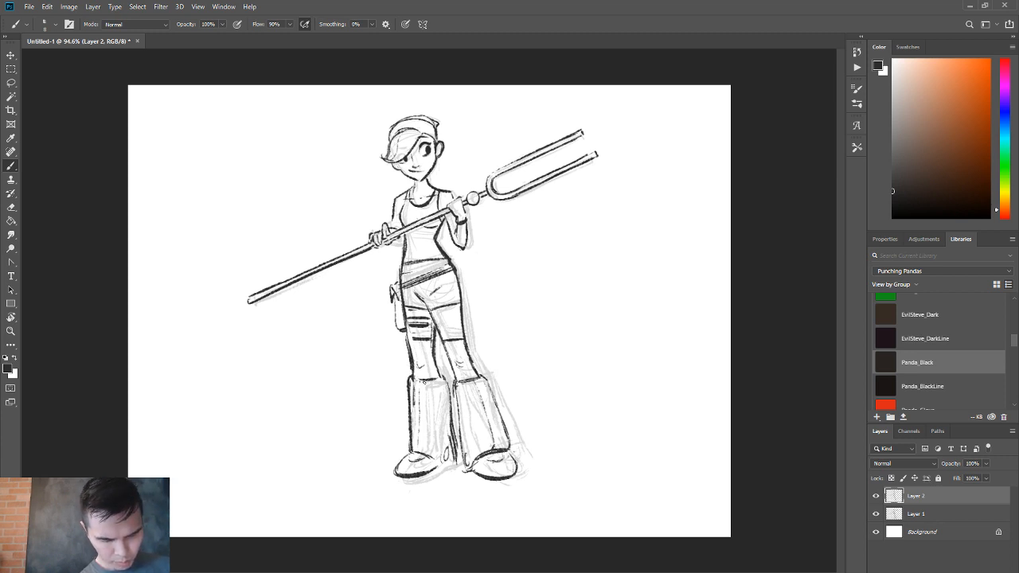
Clean up the top edge of the left-hand boot and ink the inner calf line leading down to it.
{"action": "key", "text": "e"}
{"action": "mouse_move", "coordinate": [423, 381]}
{"action": "left_mouse_down"}
{"action": "mouse_move", "coordinate": [439, 379]}
{"action": "mouse_move", "coordinate": [418, 383]}
{"action": "left_mouse_up"}
{"action": "key", "text": "b"}
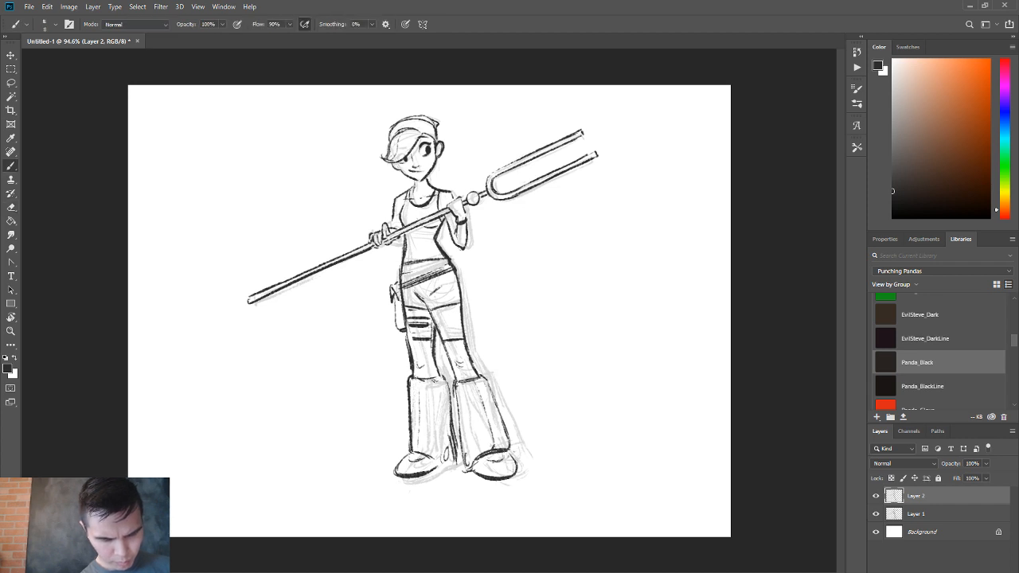
{"action": "left_click_drag", "start_coordinate": [434, 337], "coordinate": [435, 365]}
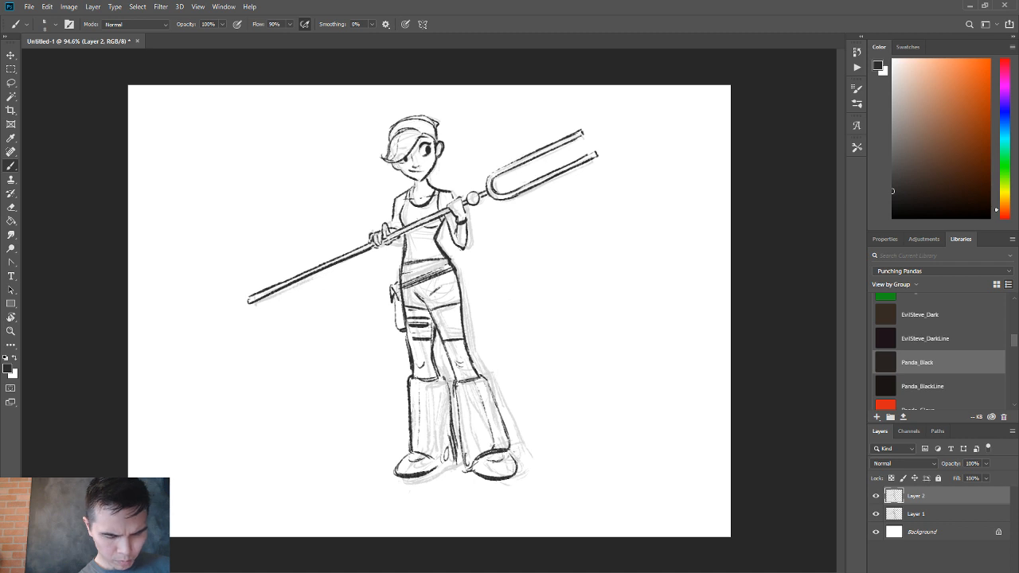
Ink the inner edges of the two boots and clean up the lines where they meet the shoes.
{"action": "left_click_drag", "start_coordinate": [442, 376], "coordinate": [453, 451]}
{"action": "key", "text": "e"}
{"action": "key", "text": "b"}
{"action": "key", "text": "e"}
{"action": "left_click_drag", "start_coordinate": [447, 381], "coordinate": [469, 474]}
{"action": "key", "text": "b"}
{"action": "key", "text": "e"}
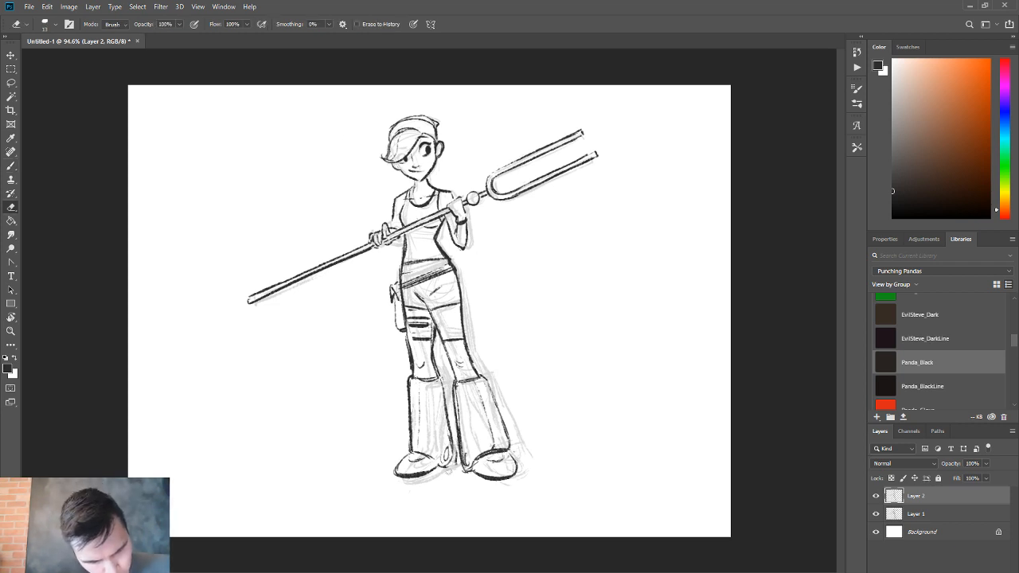
{"action": "key", "text": "b"}
{"action": "key", "text": "e"}
{"action": "key", "text": "b"}
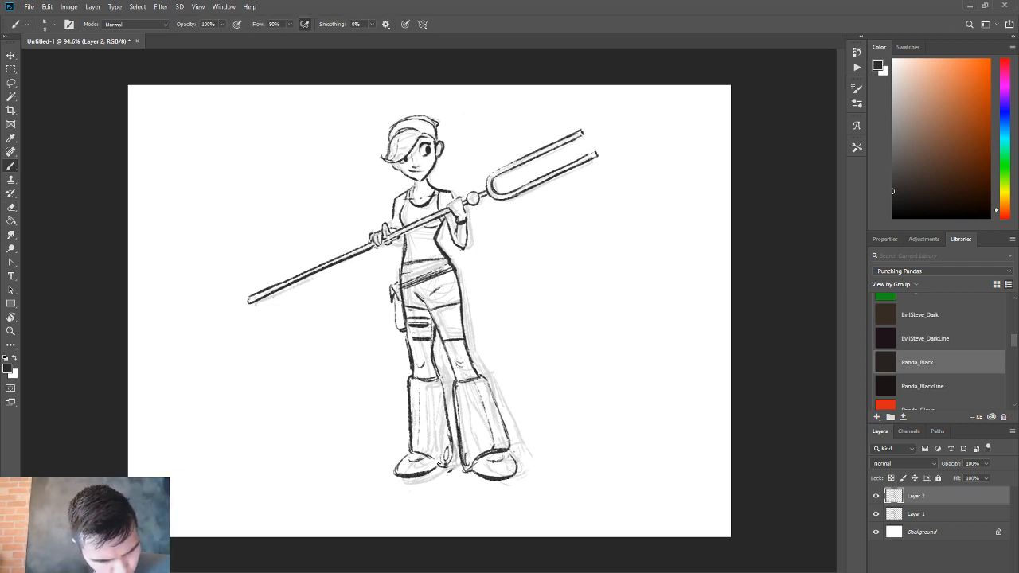
Add a new layer between Layer 1 and Layer 2 and paint the headband with the red Panda_Glove swatch.
{"action": "left_click", "coordinate": [955, 513]}
{"action": "key", "text": "ctrl+shift+alt+n"}
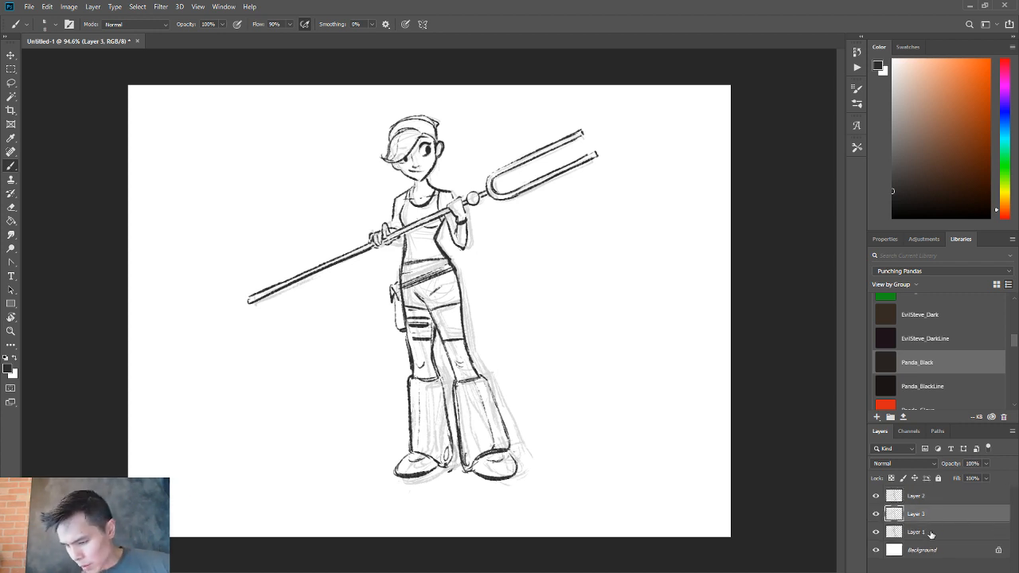
{"action": "left_click", "coordinate": [994, 406]}
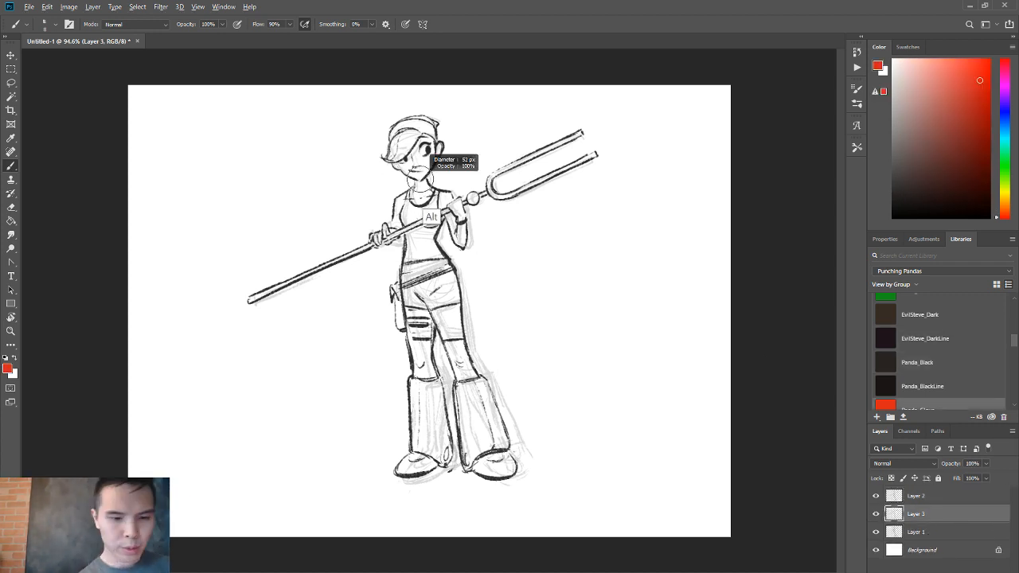
{"action": "left_click_drag", "start_coordinate": [394, 128], "coordinate": [436, 131]}
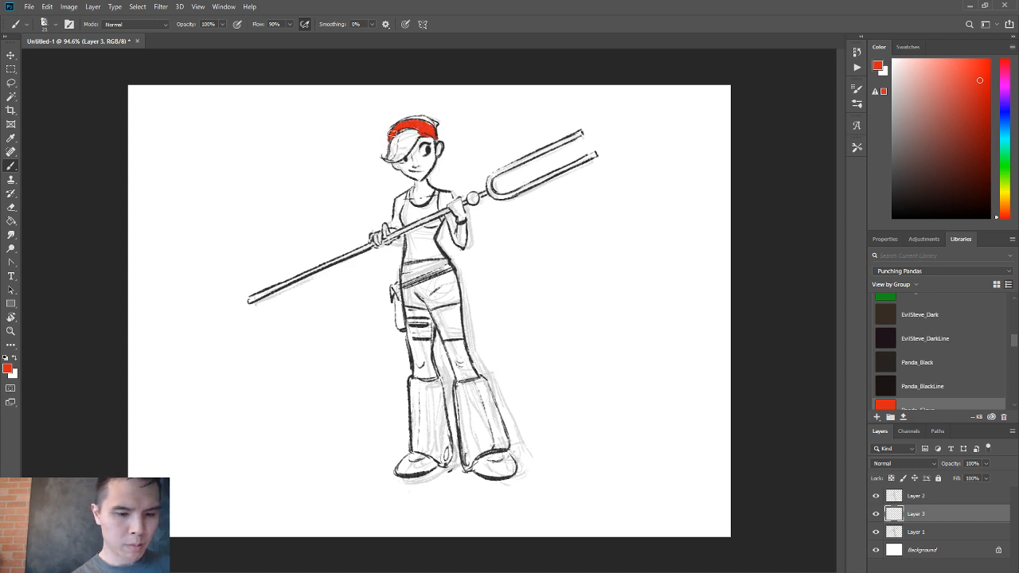
{"action": "key", "text": "e"}
{"action": "key", "text": "b"}
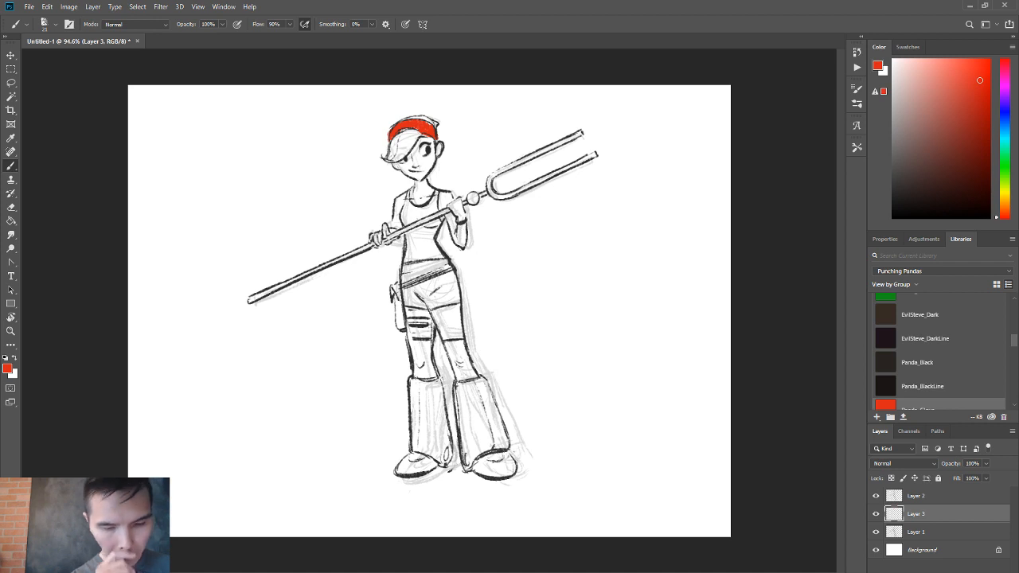
Paint red accents on the waist, both prongs of the staff, its upper shaft, the thigh strap and the diagonal belt.
{"action": "mouse_move", "coordinate": [406, 236]}
{"action": "left_mouse_down"}
{"action": "mouse_move", "coordinate": [438, 233]}
{"action": "mouse_move", "coordinate": [407, 241]}
{"action": "mouse_move", "coordinate": [419, 251]}
{"action": "mouse_move", "coordinate": [438, 245]}
{"action": "mouse_move", "coordinate": [406, 261]}
{"action": "left_mouse_up"}
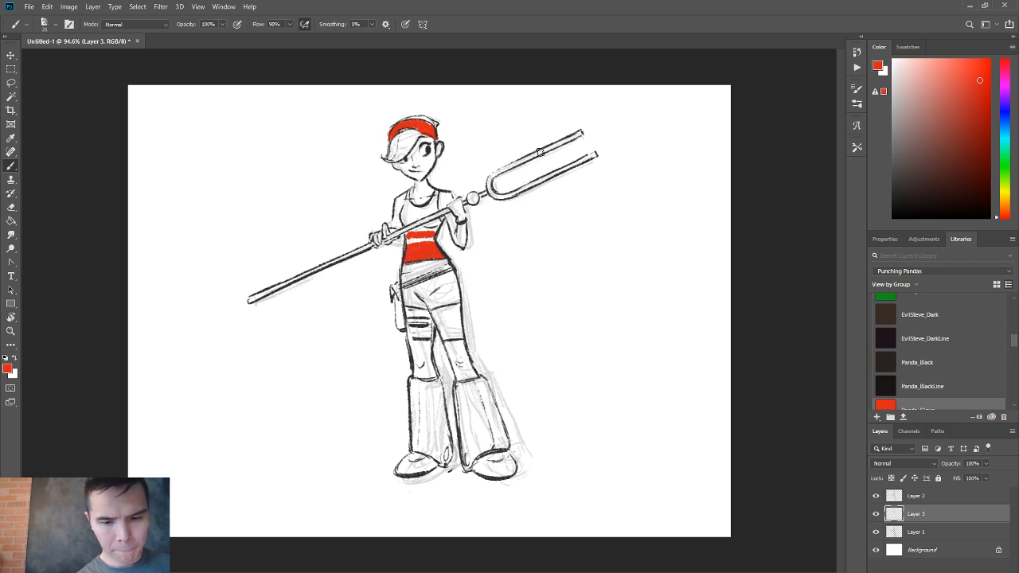
{"action": "mouse_move", "coordinate": [540, 151]}
{"action": "left_mouse_down"}
{"action": "mouse_move", "coordinate": [563, 141]}
{"action": "mouse_move", "coordinate": [553, 175]}
{"action": "left_mouse_up"}
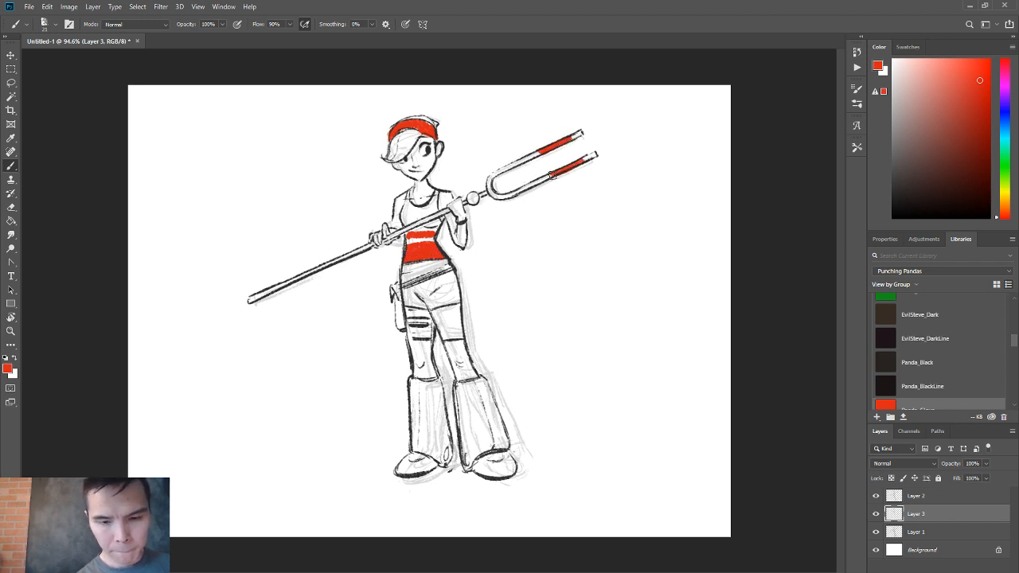
{"action": "left_click_drag", "start_coordinate": [480, 196], "coordinate": [430, 215]}
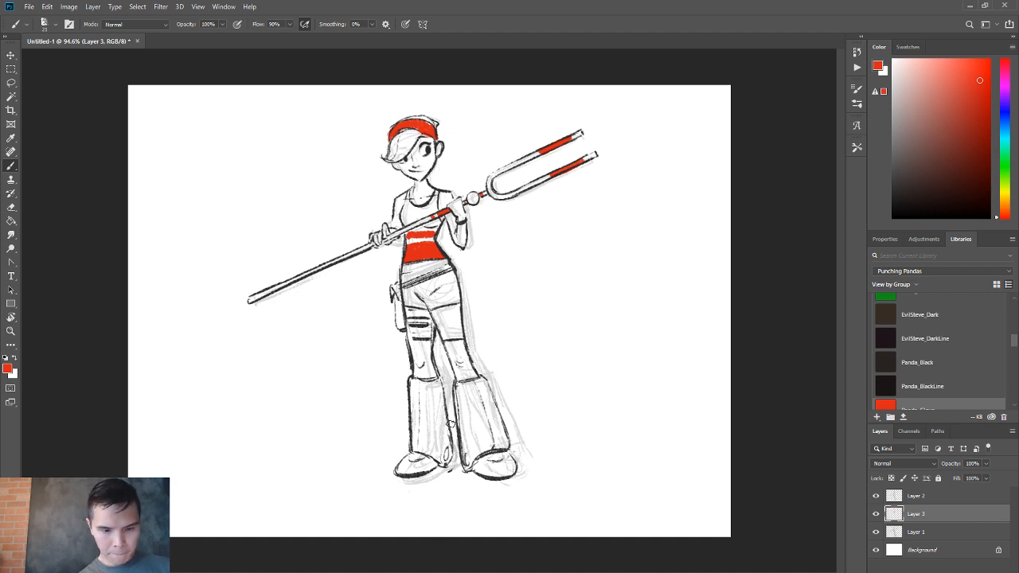
{"action": "mouse_move", "coordinate": [425, 322]}
{"action": "left_mouse_down"}
{"action": "mouse_move", "coordinate": [412, 322]}
{"action": "mouse_move", "coordinate": [433, 324]}
{"action": "left_mouse_up"}
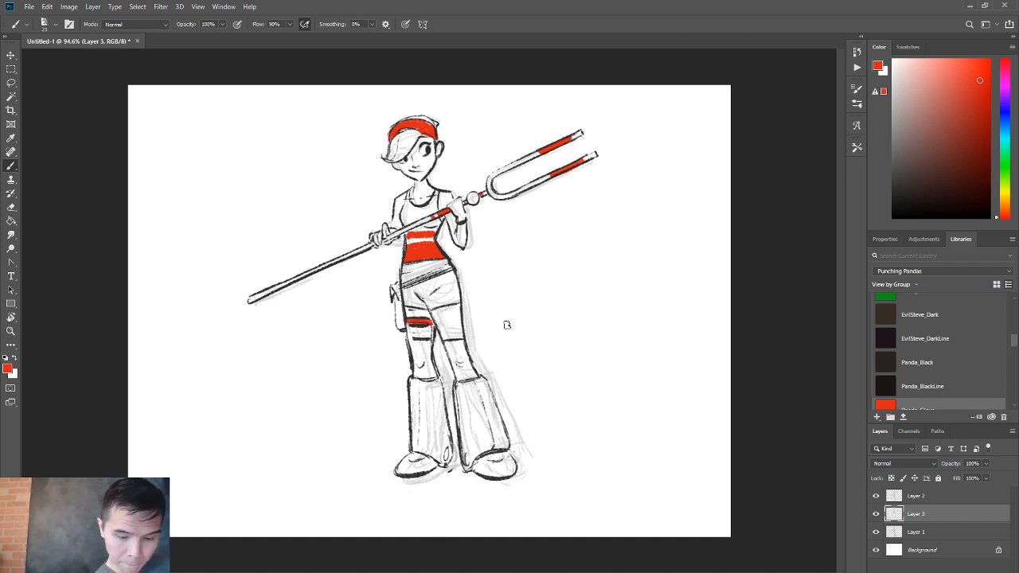
{"action": "mouse_move", "coordinate": [408, 285]}
{"action": "left_mouse_down"}
{"action": "mouse_move", "coordinate": [450, 267]}
{"action": "mouse_move", "coordinate": [406, 288]}
{"action": "left_mouse_up"}
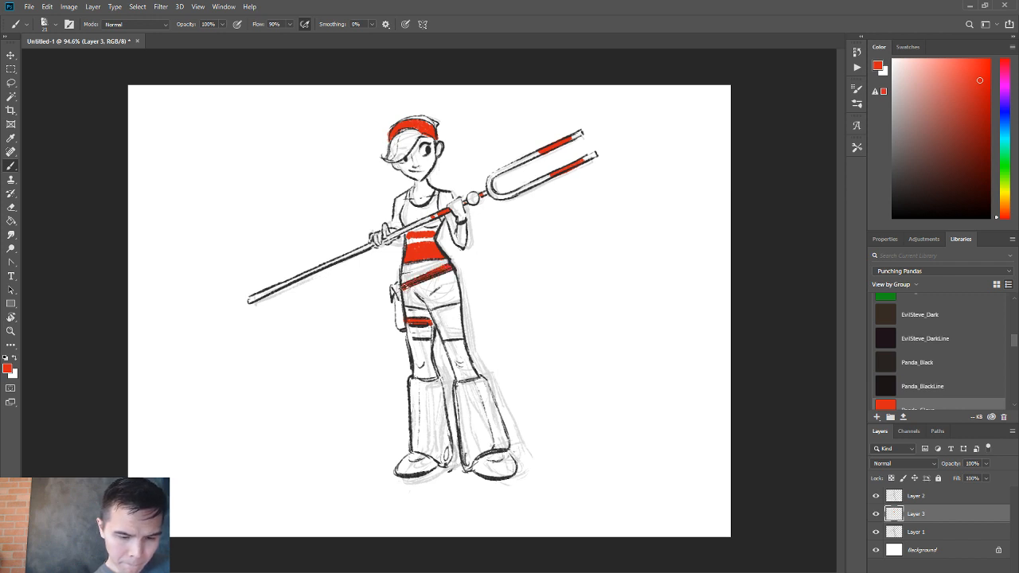
Fill the tank top and the stripe across the red waist section with the PandaCourier_Blue swatch.
{"action": "scroll", "coordinate": [939, 350], "scroll_direction": "down", "scroll_amount": 3}
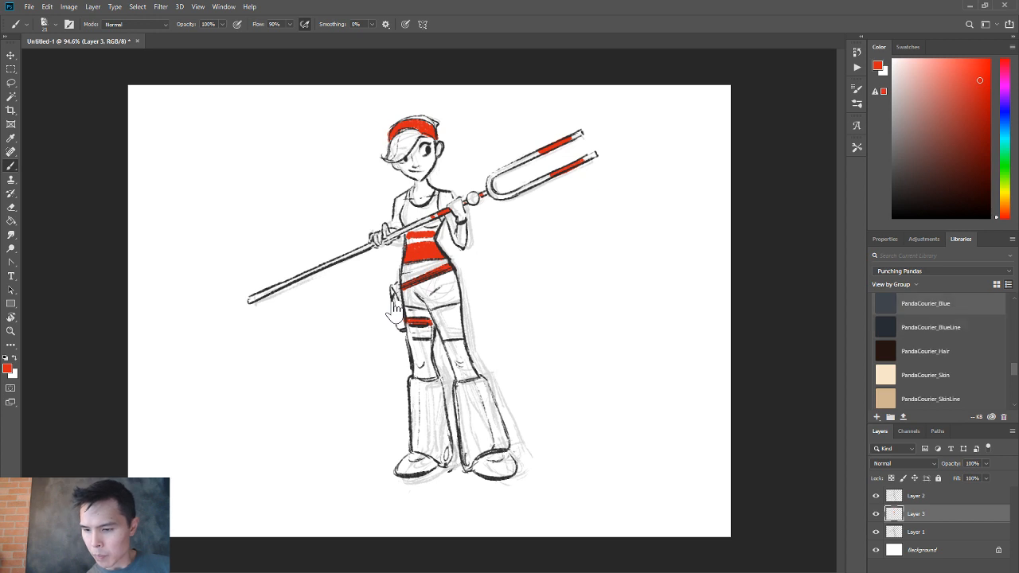
{"action": "left_click", "coordinate": [923, 304]}
{"action": "mouse_move", "coordinate": [402, 207]}
{"action": "left_mouse_down"}
{"action": "mouse_move", "coordinate": [406, 223]}
{"action": "mouse_move", "coordinate": [437, 203]}
{"action": "left_mouse_up"}
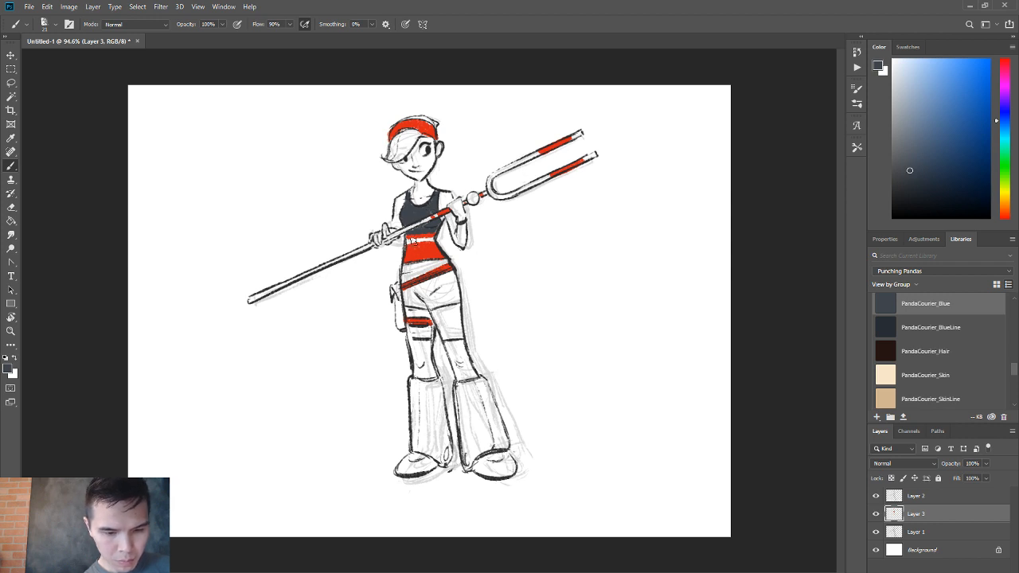
{"action": "left_click_drag", "start_coordinate": [410, 241], "coordinate": [436, 244]}
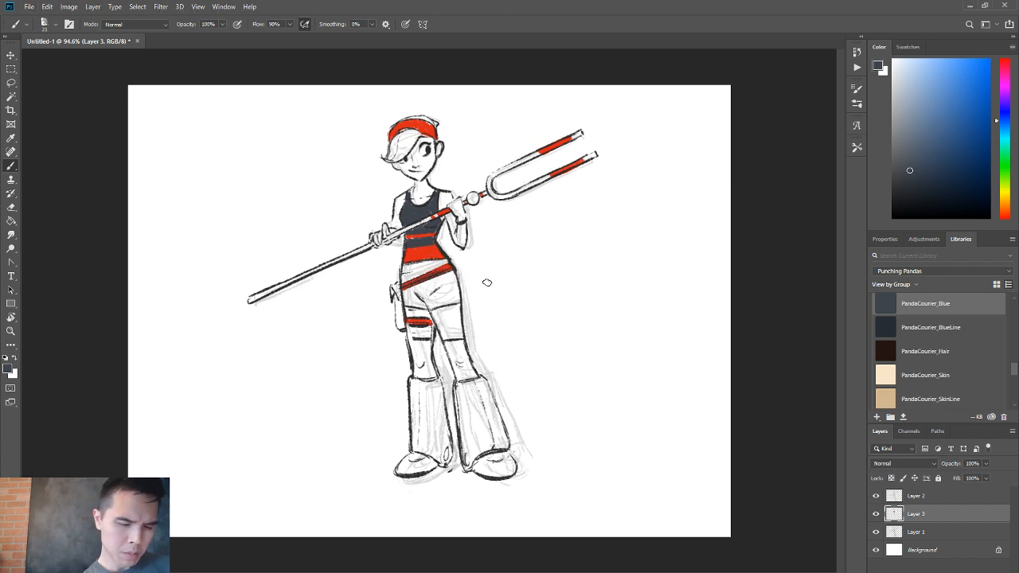
Paint the shorts, both knee-high socks and the gloves in PandaCourier_Blue.
{"action": "mouse_move", "coordinate": [402, 269]}
{"action": "left_mouse_down"}
{"action": "mouse_move", "coordinate": [447, 262]}
{"action": "mouse_move", "coordinate": [405, 309]}
{"action": "mouse_move", "coordinate": [430, 302]}
{"action": "mouse_move", "coordinate": [434, 288]}
{"action": "mouse_move", "coordinate": [441, 304]}
{"action": "mouse_move", "coordinate": [454, 275]}
{"action": "mouse_move", "coordinate": [455, 296]}
{"action": "mouse_move", "coordinate": [406, 289]}
{"action": "left_mouse_up"}
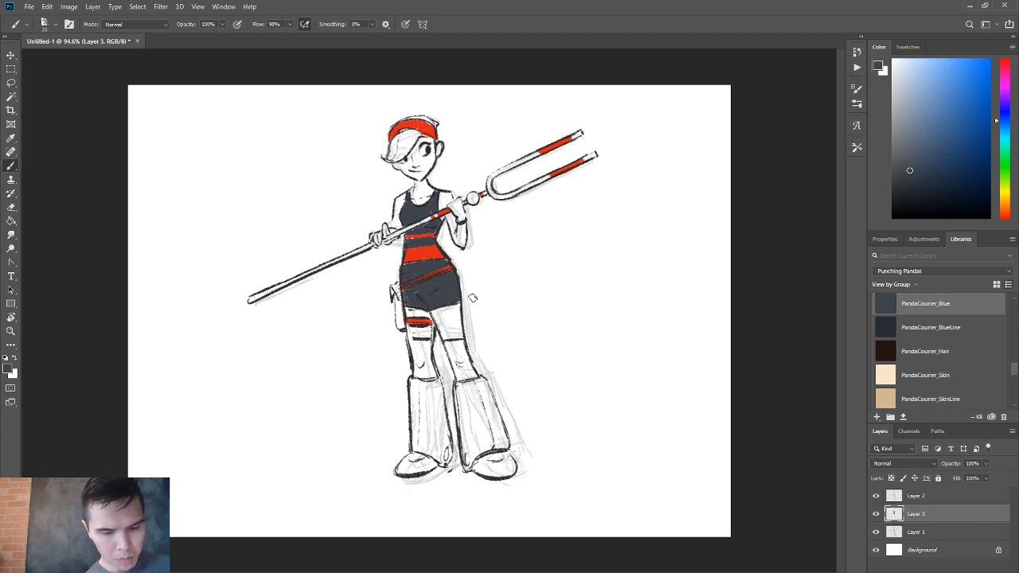
{"action": "mouse_move", "coordinate": [448, 344]}
{"action": "left_mouse_down"}
{"action": "mouse_move", "coordinate": [458, 374]}
{"action": "mouse_move", "coordinate": [470, 380]}
{"action": "mouse_move", "coordinate": [460, 344]}
{"action": "mouse_move", "coordinate": [471, 373]}
{"action": "left_mouse_up"}
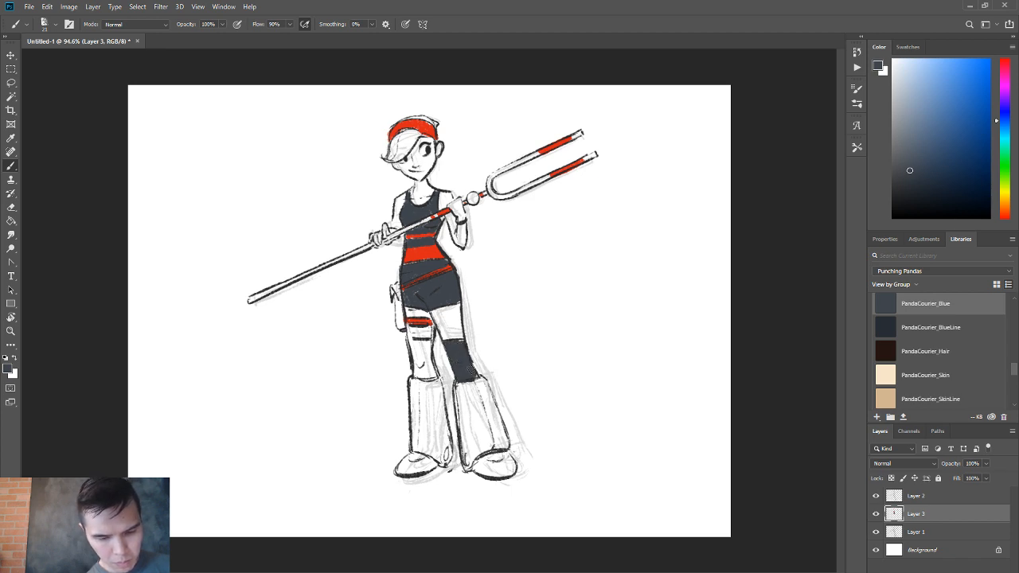
{"action": "mouse_move", "coordinate": [412, 341]}
{"action": "left_mouse_down"}
{"action": "mouse_move", "coordinate": [417, 367]}
{"action": "mouse_move", "coordinate": [429, 342]}
{"action": "mouse_move", "coordinate": [433, 371]}
{"action": "mouse_move", "coordinate": [420, 379]}
{"action": "left_mouse_up"}
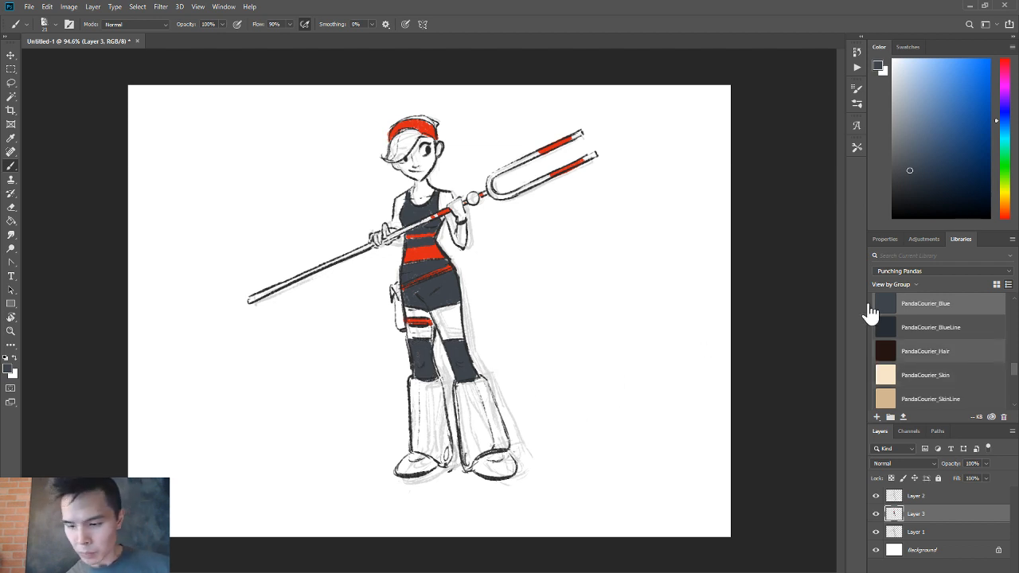
{"action": "left_click_drag", "start_coordinate": [452, 206], "coordinate": [458, 218]}
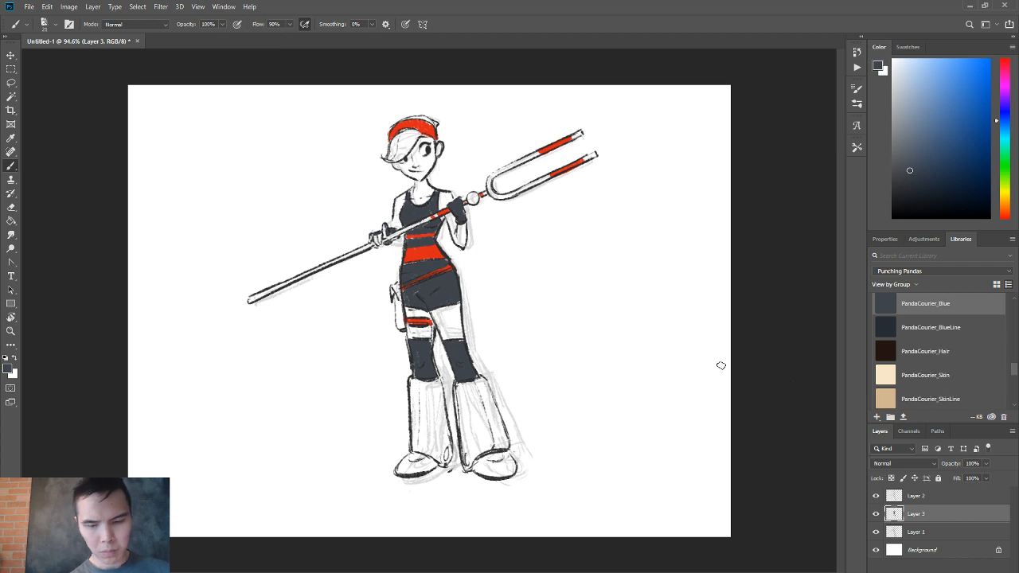
Paint the hair with PandaCourier_Hair and the face, neck, arms and thighs with PandaCourier_Skin.
{"action": "left_click", "coordinate": [931, 350]}
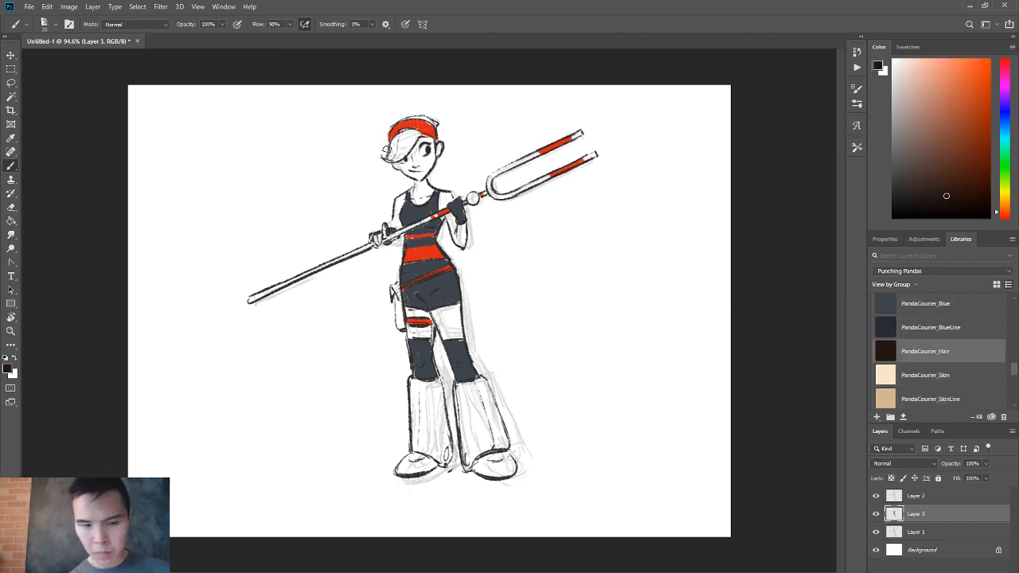
{"action": "mouse_move", "coordinate": [386, 152]}
{"action": "left_mouse_down"}
{"action": "mouse_move", "coordinate": [406, 154]}
{"action": "mouse_move", "coordinate": [397, 141]}
{"action": "mouse_move", "coordinate": [409, 136]}
{"action": "mouse_move", "coordinate": [391, 157]}
{"action": "left_mouse_up"}
{"action": "left_click", "coordinate": [925, 375]}
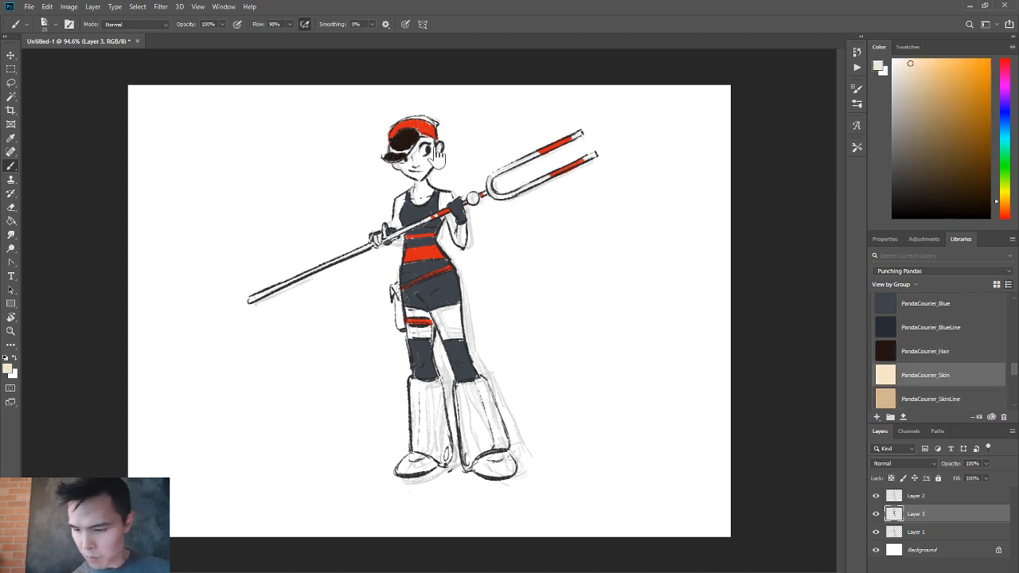
{"action": "mouse_move", "coordinate": [416, 177]}
{"action": "left_mouse_down"}
{"action": "mouse_move", "coordinate": [407, 164]}
{"action": "mouse_move", "coordinate": [414, 155]}
{"action": "mouse_move", "coordinate": [419, 173]}
{"action": "mouse_move", "coordinate": [421, 141]}
{"action": "mouse_move", "coordinate": [411, 152]}
{"action": "mouse_move", "coordinate": [436, 179]}
{"action": "left_mouse_up"}
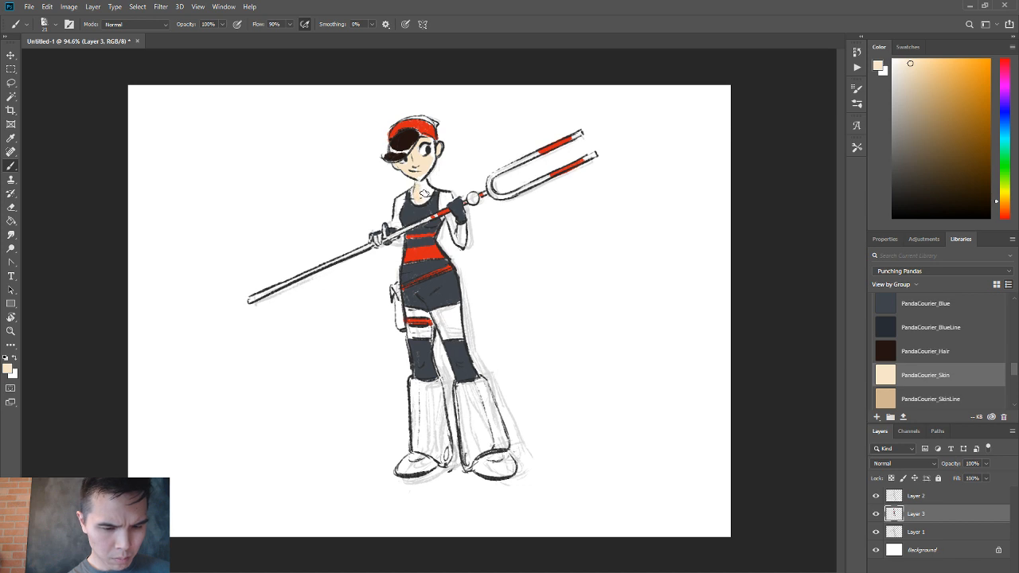
{"action": "left_click_drag", "start_coordinate": [400, 201], "coordinate": [393, 226]}
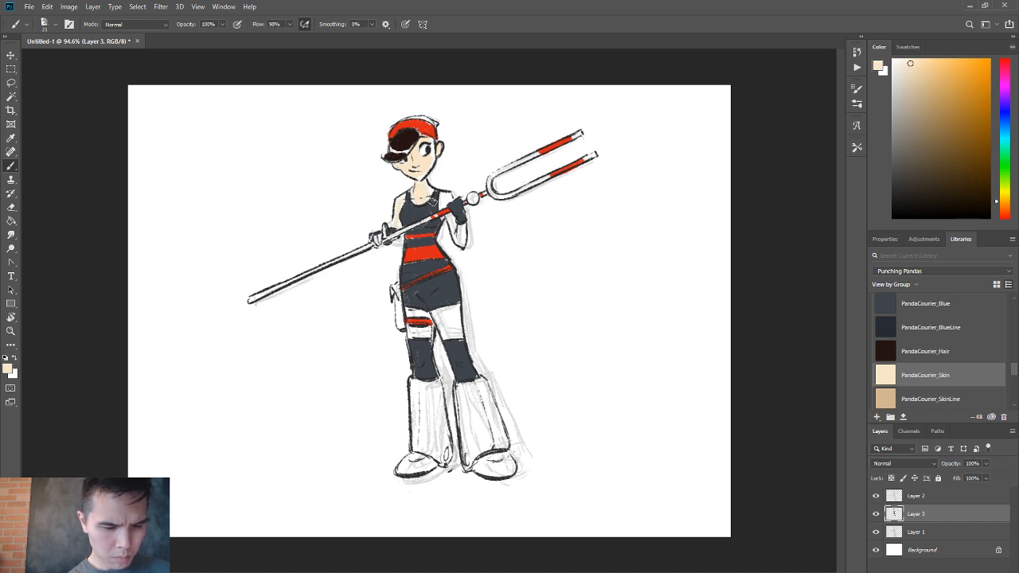
{"action": "mouse_move", "coordinate": [441, 199]}
{"action": "left_mouse_down"}
{"action": "mouse_move", "coordinate": [462, 241]}
{"action": "mouse_move", "coordinate": [446, 222]}
{"action": "left_mouse_up"}
{"action": "mouse_move", "coordinate": [438, 323]}
{"action": "left_mouse_down"}
{"action": "mouse_move", "coordinate": [453, 322]}
{"action": "mouse_move", "coordinate": [408, 311]}
{"action": "left_mouse_up"}
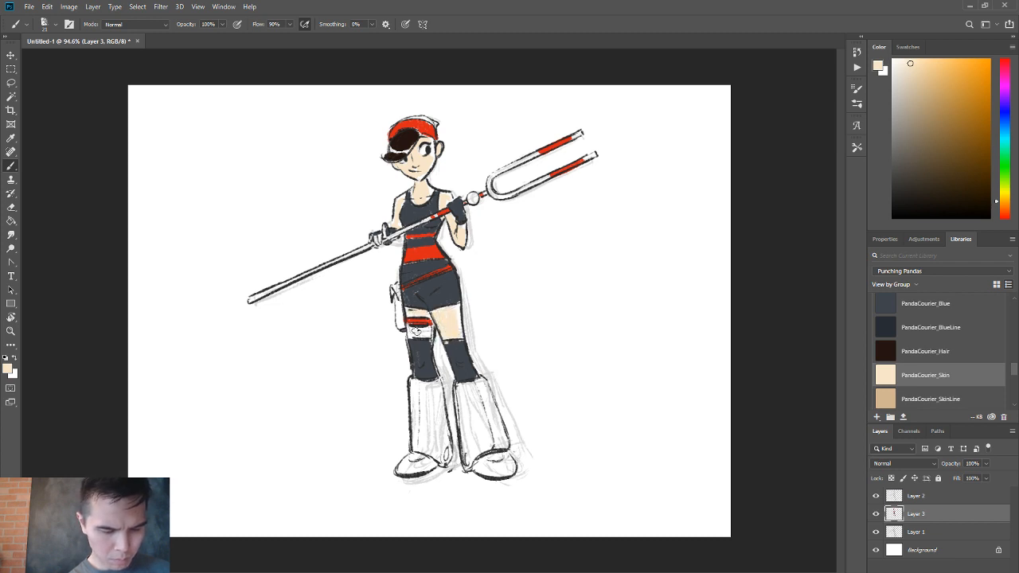
Erase a thin strip of color along the right-hand edge of the sock, shorts and waist to leave a white rim.
{"action": "key", "text": "e"}
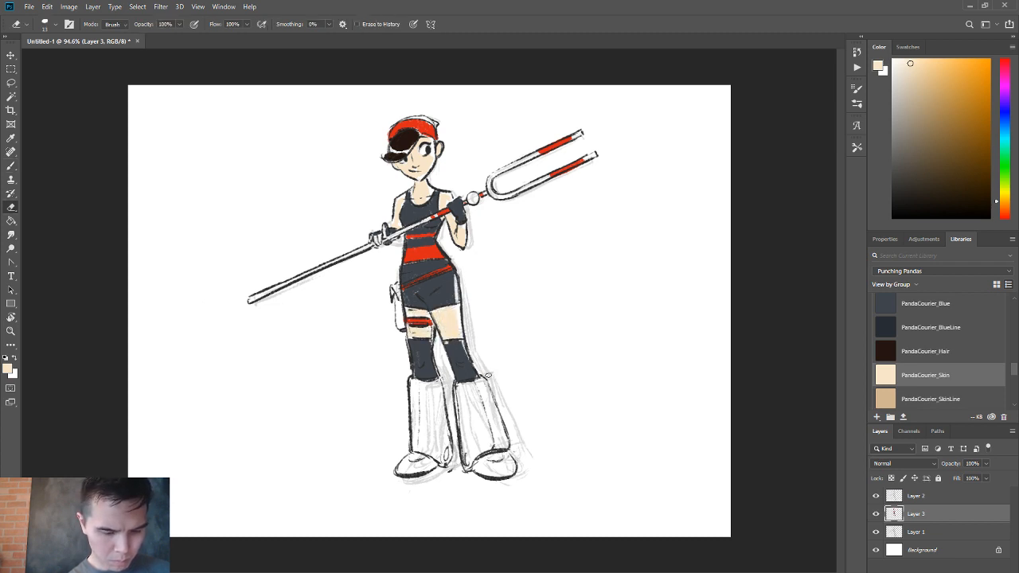
{"action": "left_click_drag", "start_coordinate": [466, 342], "coordinate": [480, 376]}
{"action": "left_click_drag", "start_coordinate": [435, 241], "coordinate": [458, 295]}
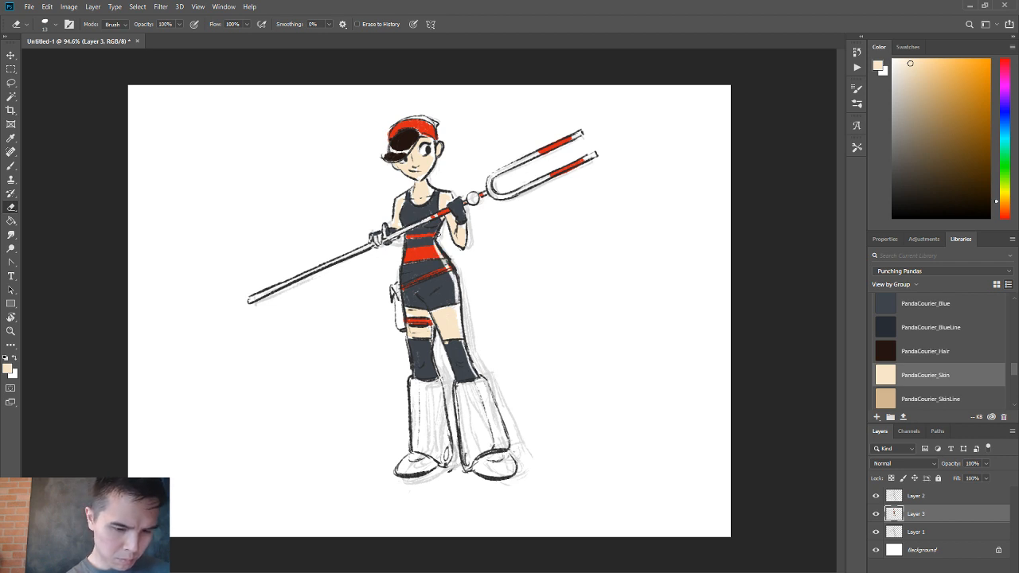
{"action": "mouse_move", "coordinate": [443, 221]}
{"action": "left_mouse_down"}
{"action": "mouse_move", "coordinate": [436, 245]}
{"action": "mouse_move", "coordinate": [445, 261]}
{"action": "left_mouse_up"}
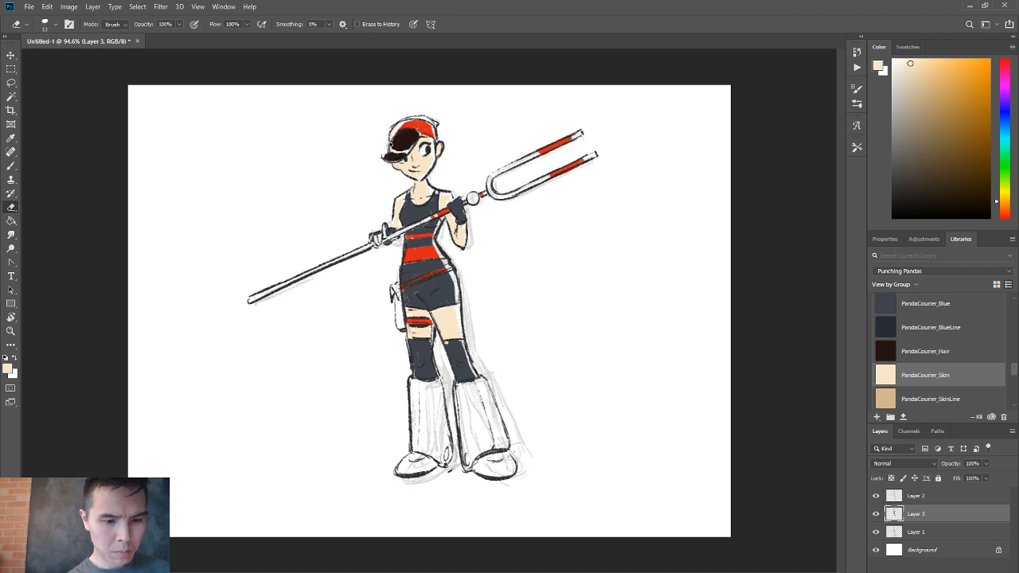
Erase color along the left-hand side of the headband and hair, and touch up the fringe with the sampled hair color.
{"action": "left_click_drag", "start_coordinate": [391, 141], "coordinate": [400, 139]}
{"action": "key", "text": "b"}
{"action": "left_click", "coordinate": [401, 143], "text": "alt"}
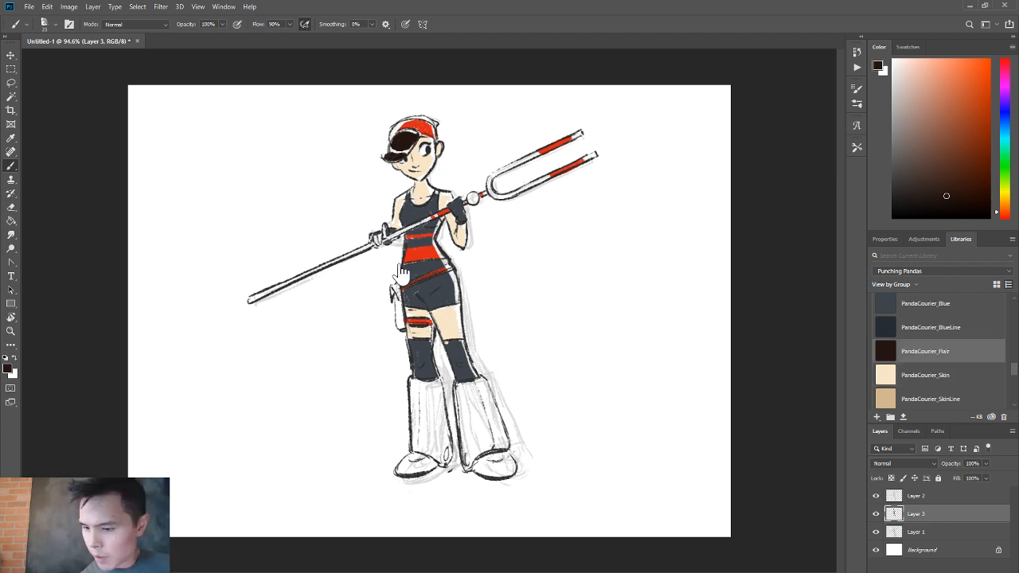
Paint the hip pouch and the lower shaft of the staff with the Duck_Line library color.
{"action": "scroll", "coordinate": [931, 350], "scroll_direction": "down", "scroll_amount": 5}
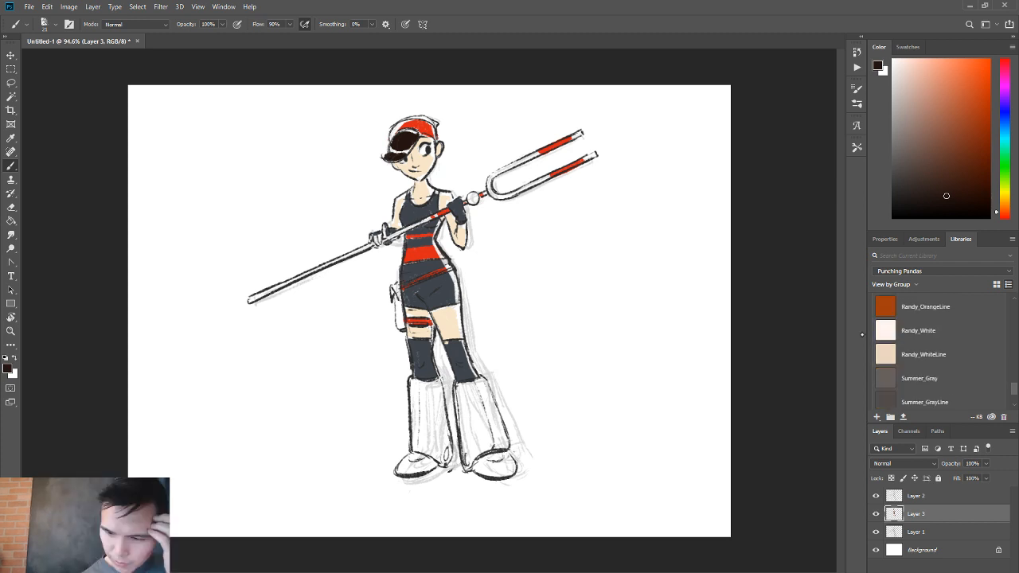
{"action": "scroll", "coordinate": [862, 335], "scroll_direction": "up", "scroll_amount": 5}
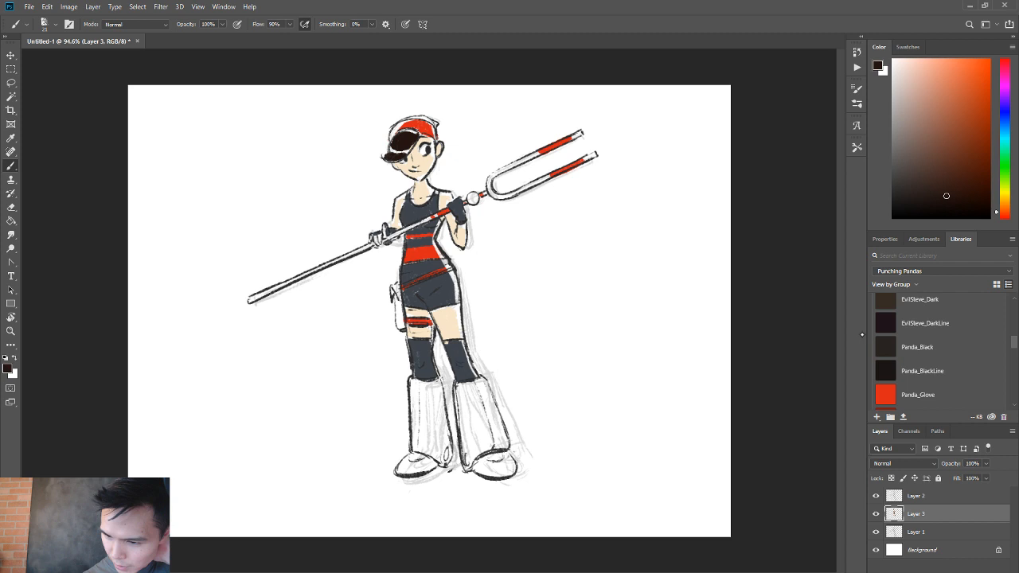
{"action": "scroll", "coordinate": [861, 334], "scroll_direction": "up", "scroll_amount": 3}
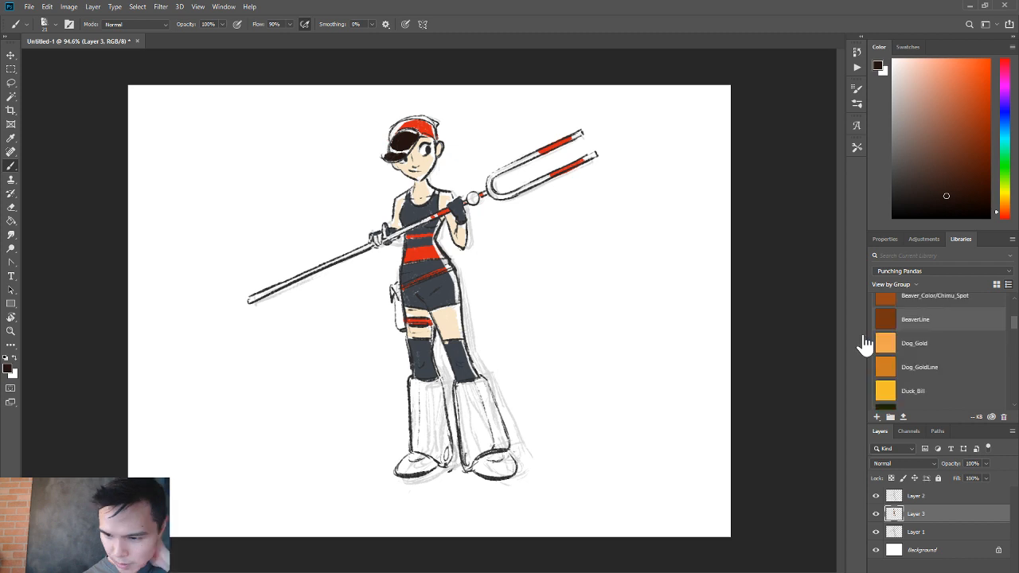
{"action": "scroll", "coordinate": [864, 339], "scroll_direction": "up", "scroll_amount": 1}
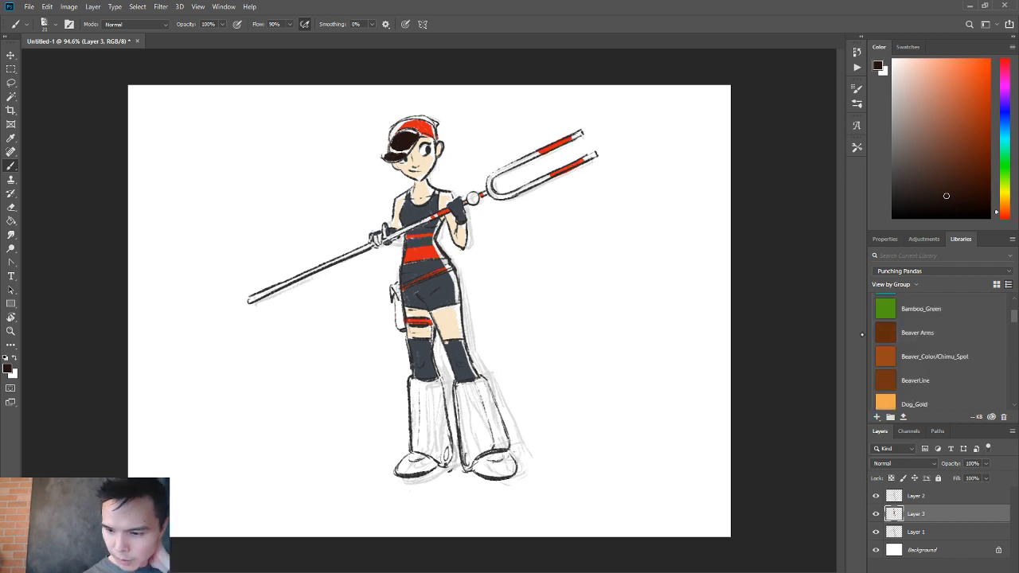
{"action": "scroll", "coordinate": [861, 334], "scroll_direction": "down", "scroll_amount": 3}
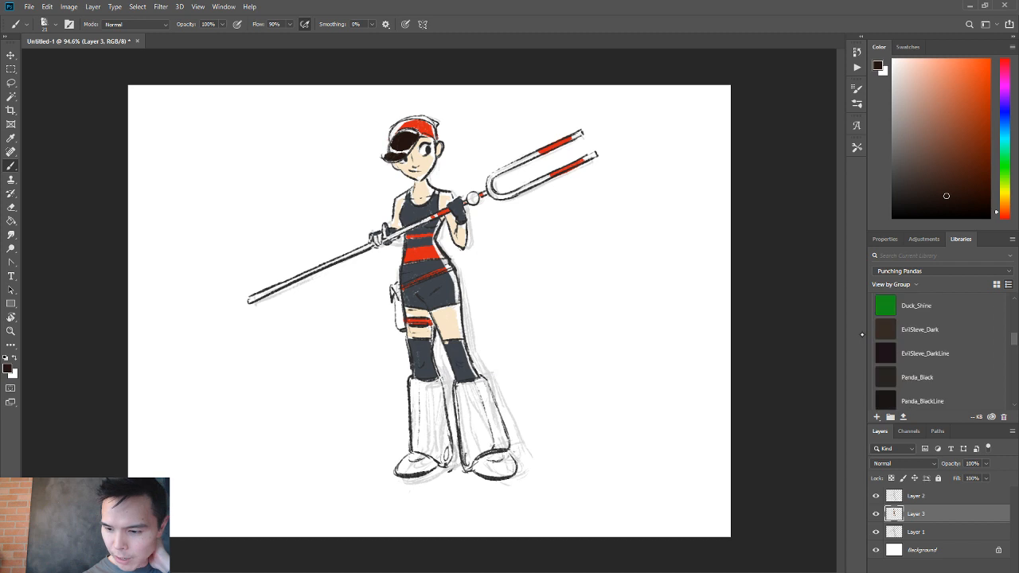
{"action": "scroll", "coordinate": [862, 334], "scroll_direction": "up", "scroll_amount": 1}
{"action": "left_click", "coordinate": [915, 353]}
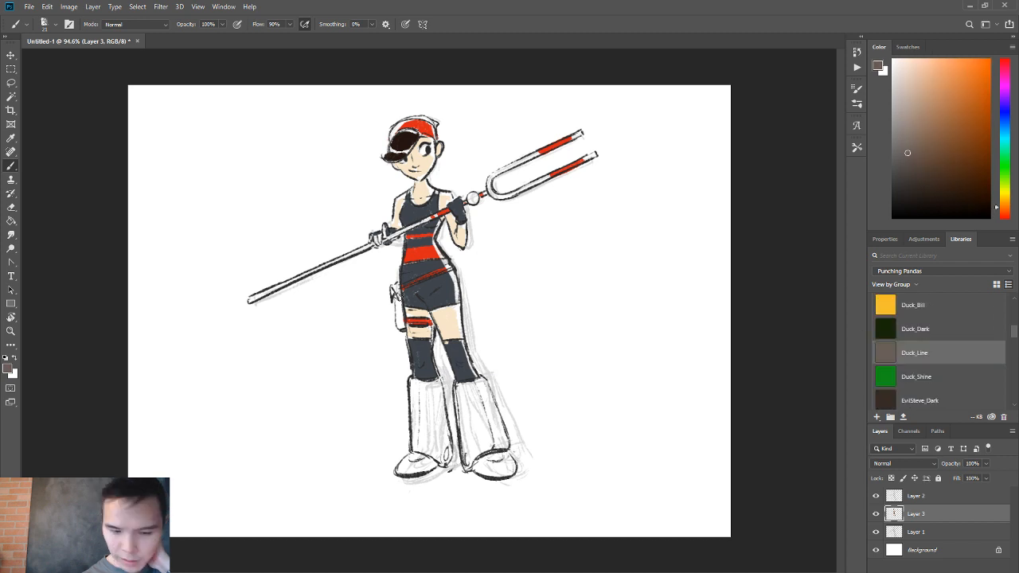
{"action": "left_click_drag", "start_coordinate": [394, 294], "coordinate": [401, 274]}
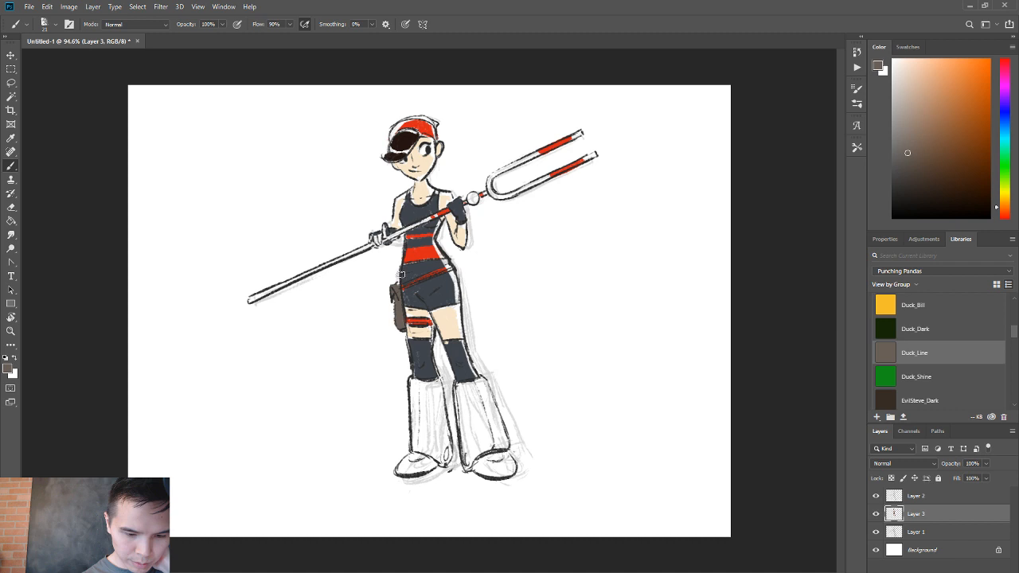
{"action": "left_click_drag", "start_coordinate": [250, 300], "coordinate": [434, 215]}
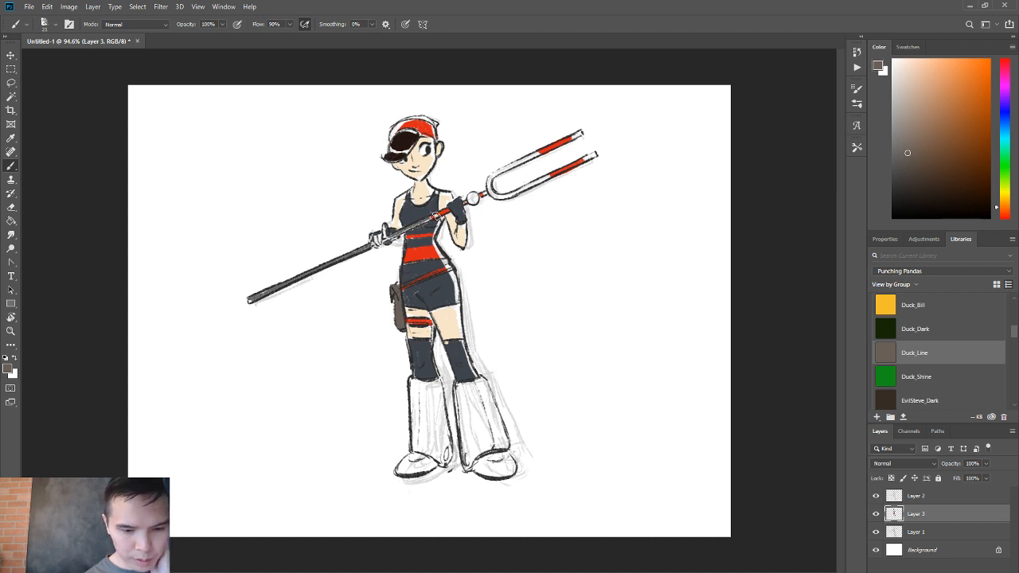
Paint the staff's shaft, round joint and two-pronged fork with Panda_WhiteLine, keeping the red bands on the prongs.
{"action": "scroll", "coordinate": [939, 352], "scroll_direction": "down", "scroll_amount": 8}
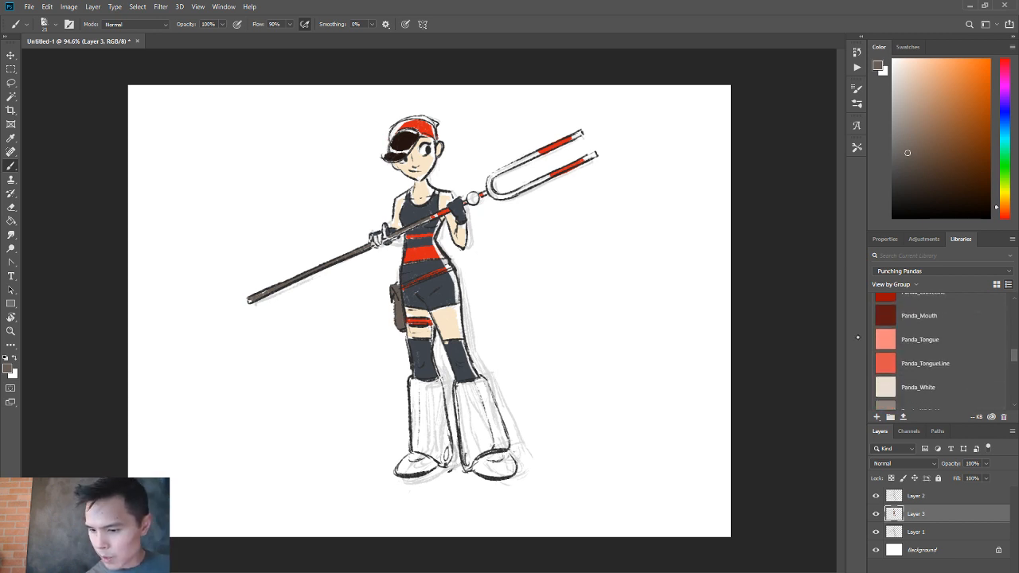
{"action": "scroll", "coordinate": [923, 350], "scroll_direction": "down", "scroll_amount": 2}
{"action": "left_click", "coordinate": [923, 365]}
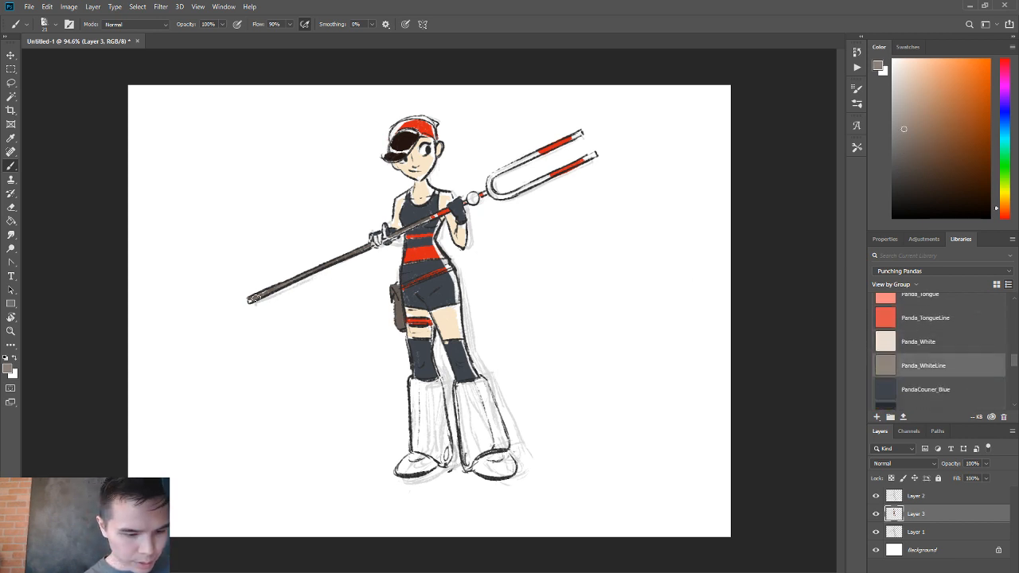
{"action": "left_click_drag", "start_coordinate": [253, 298], "coordinate": [366, 248]}
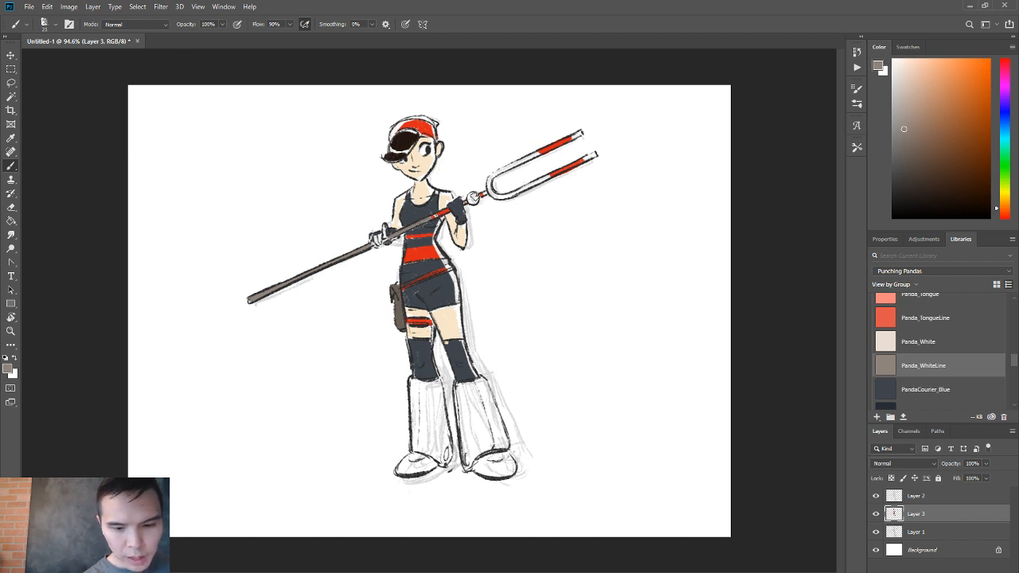
{"action": "left_click", "coordinate": [473, 198]}
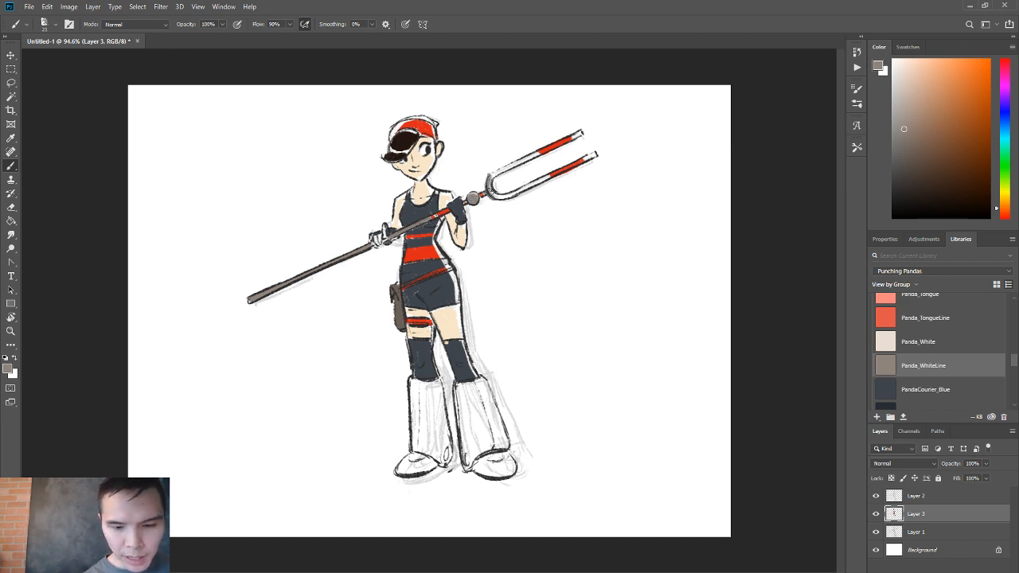
{"action": "mouse_move", "coordinate": [494, 191]}
{"action": "left_mouse_down"}
{"action": "mouse_move", "coordinate": [525, 191]}
{"action": "mouse_move", "coordinate": [597, 154]}
{"action": "left_mouse_up"}
{"action": "mouse_move", "coordinate": [534, 160]}
{"action": "left_mouse_down"}
{"action": "mouse_move", "coordinate": [488, 177]}
{"action": "mouse_move", "coordinate": [539, 153]}
{"action": "left_mouse_up"}
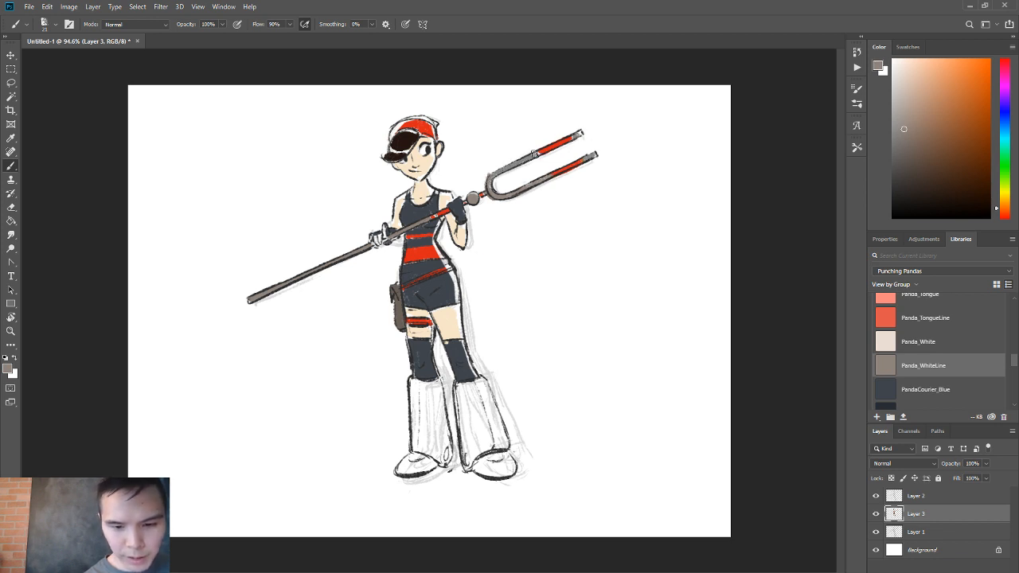
{"action": "key", "text": "e"}
{"action": "key", "text": "b"}
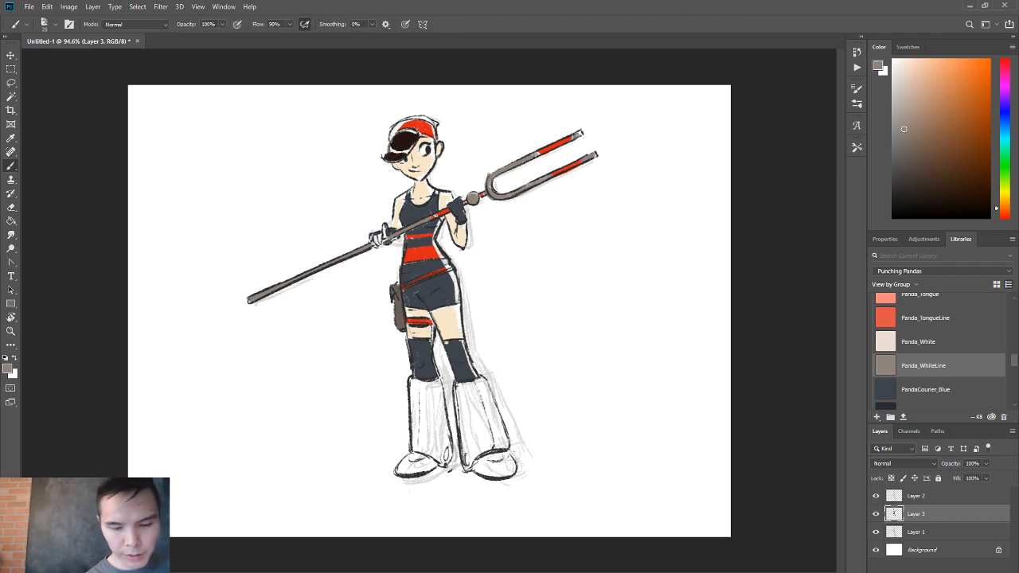
Paint small cheek marks on the face and accents on the inner side of both boots in the headband's red.
{"action": "left_click", "coordinate": [428, 124], "text": "alt"}
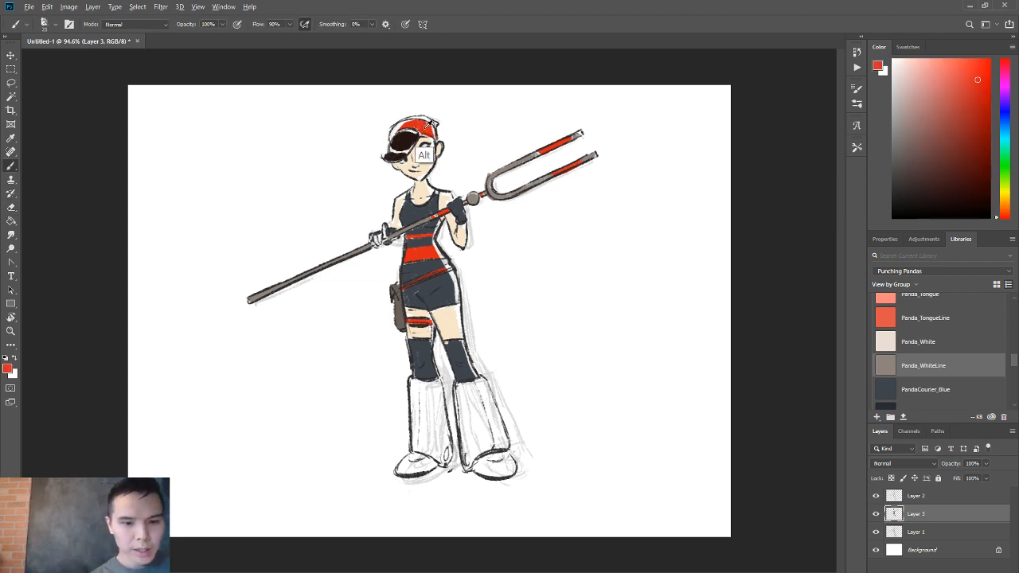
{"action": "right_click", "coordinate": [410, 164], "text": "alt"}
{"action": "left_click_drag", "start_coordinate": [407, 170], "coordinate": [421, 171]}
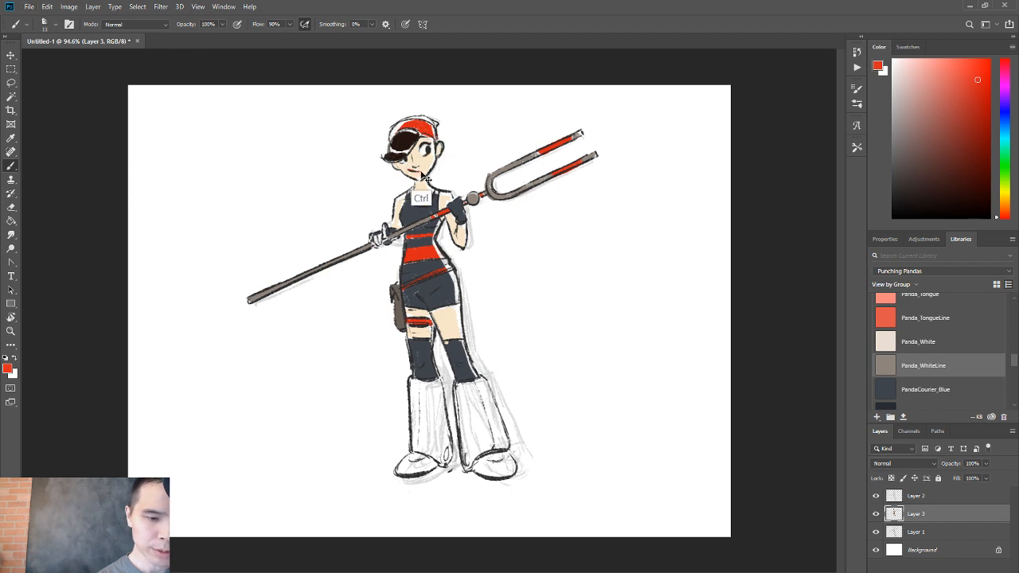
{"action": "key", "text": "ctrl+z"}
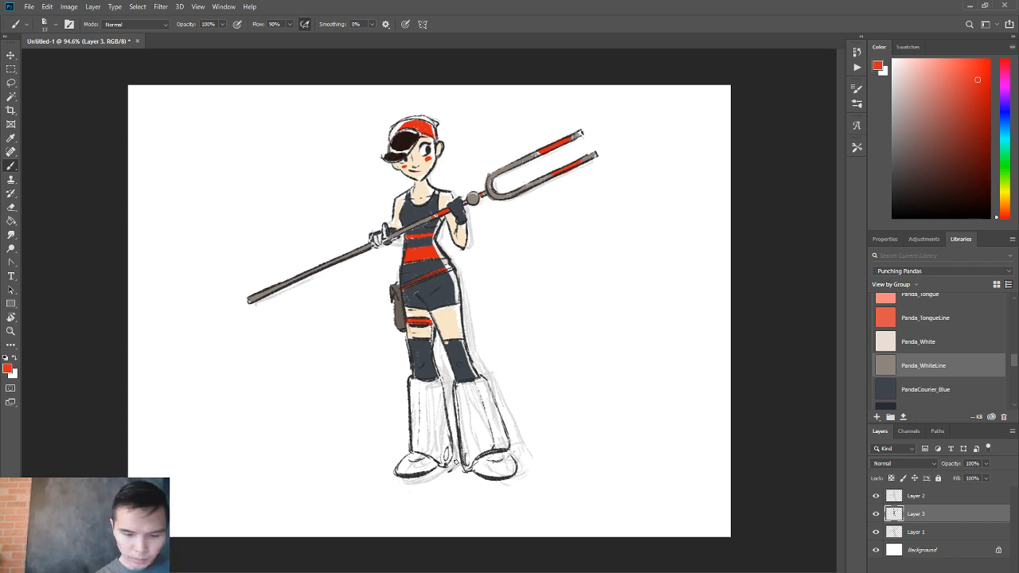
{"action": "left_click_drag", "start_coordinate": [445, 450], "coordinate": [447, 462]}
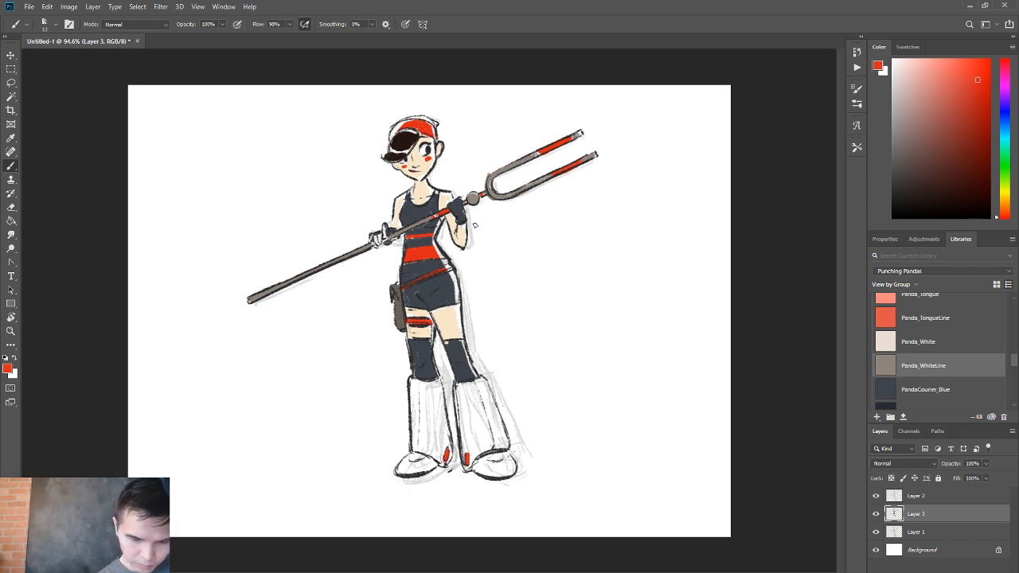
Fill both flared boots with the gray sampled from the staff's fork, leaving the red accents uncovered.
{"action": "left_click", "coordinate": [488, 195], "text": "alt"}
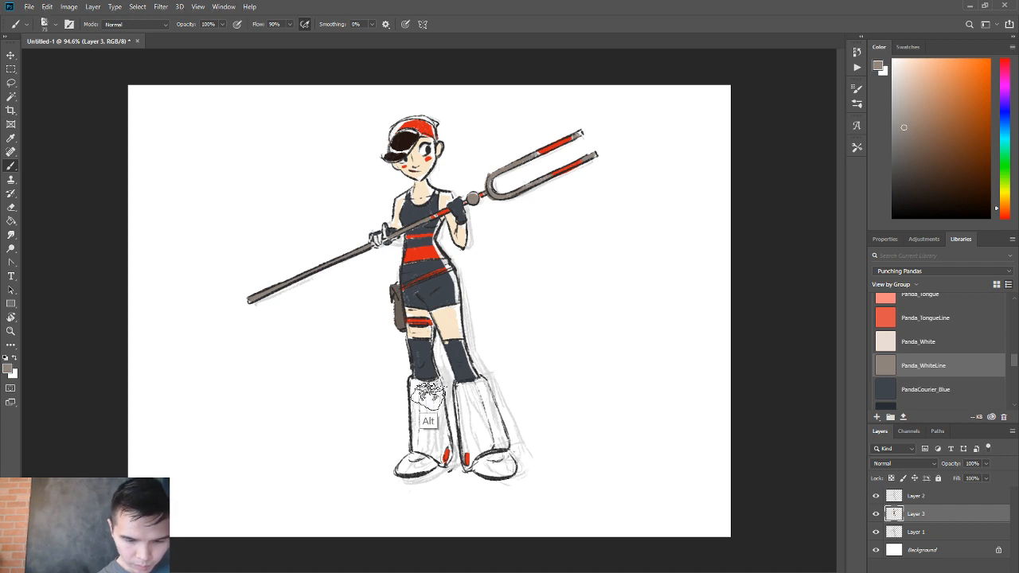
{"action": "left_click_drag", "start_coordinate": [421, 398], "coordinate": [421, 457]}
{"action": "mouse_move", "coordinate": [426, 395]}
{"action": "left_mouse_down"}
{"action": "mouse_move", "coordinate": [415, 384]}
{"action": "mouse_move", "coordinate": [437, 409]}
{"action": "mouse_move", "coordinate": [421, 399]}
{"action": "mouse_move", "coordinate": [434, 455]}
{"action": "mouse_move", "coordinate": [439, 429]}
{"action": "mouse_move", "coordinate": [438, 462]}
{"action": "mouse_move", "coordinate": [414, 462]}
{"action": "mouse_move", "coordinate": [438, 466]}
{"action": "left_mouse_up"}
{"action": "key", "text": "ctrl+z"}
{"action": "mouse_move", "coordinate": [469, 393]}
{"action": "left_mouse_down"}
{"action": "mouse_move", "coordinate": [462, 386]}
{"action": "mouse_move", "coordinate": [487, 382]}
{"action": "mouse_move", "coordinate": [477, 388]}
{"action": "mouse_move", "coordinate": [490, 446]}
{"action": "mouse_move", "coordinate": [473, 452]}
{"action": "mouse_move", "coordinate": [501, 414]}
{"action": "mouse_move", "coordinate": [481, 461]}
{"action": "mouse_move", "coordinate": [510, 460]}
{"action": "mouse_move", "coordinate": [487, 469]}
{"action": "mouse_move", "coordinate": [506, 466]}
{"action": "mouse_move", "coordinate": [467, 462]}
{"action": "left_mouse_up"}
Erase a light streak along the upper edge of the dark hair fringe.
{"action": "left_click", "coordinate": [422, 278], "text": "alt"}
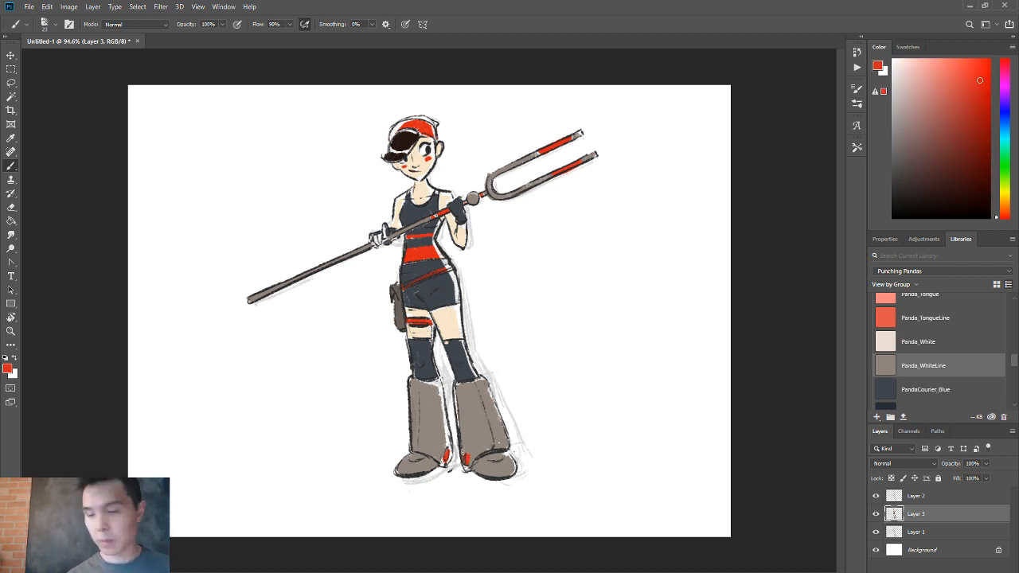
{"action": "left_click", "coordinate": [422, 168], "text": "alt"}
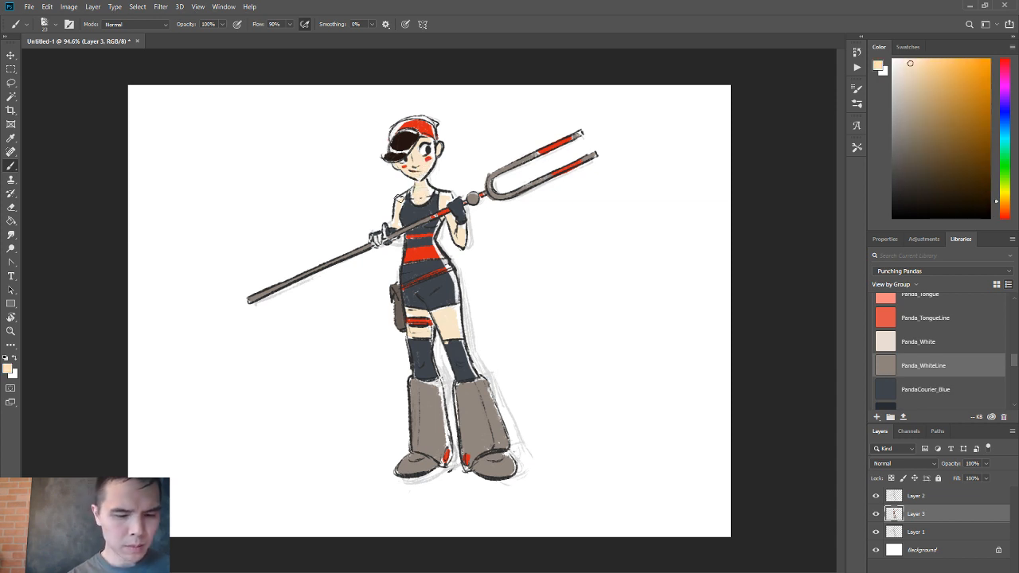
{"action": "left_click", "coordinate": [400, 151], "text": "alt"}
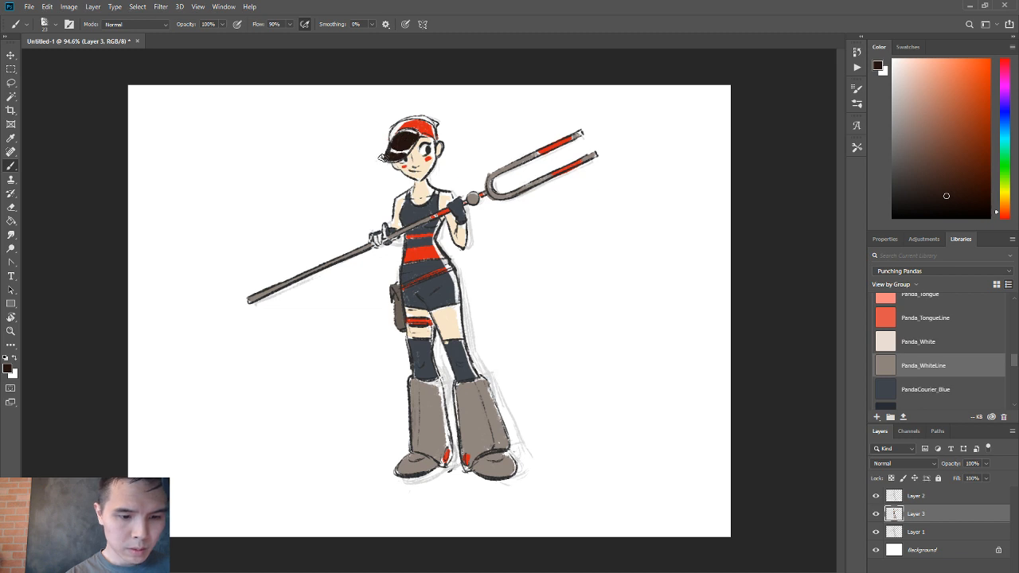
{"action": "key", "text": "e"}
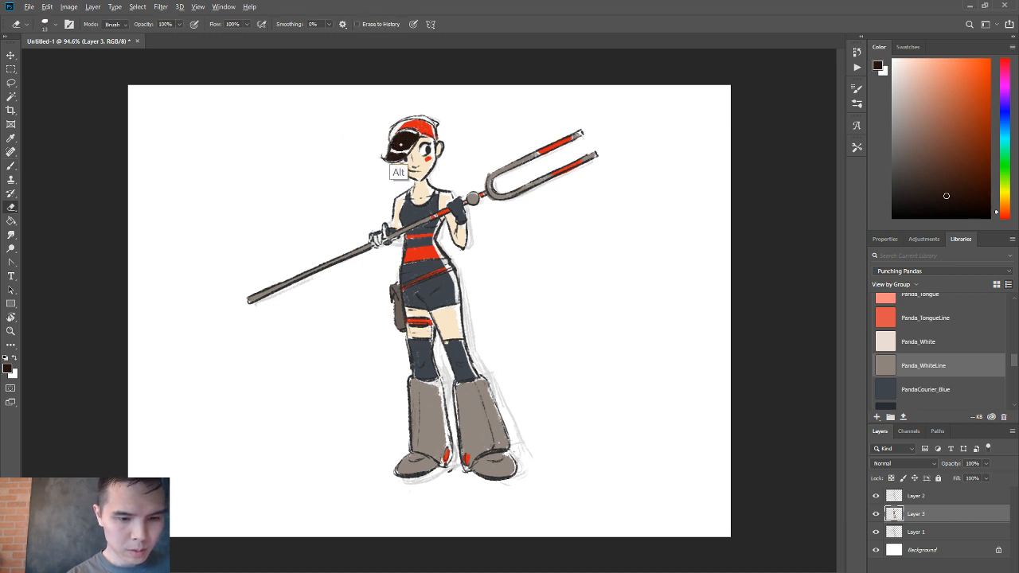
{"action": "left_click_drag", "start_coordinate": [393, 147], "coordinate": [417, 137]}
{"action": "key", "text": "b"}
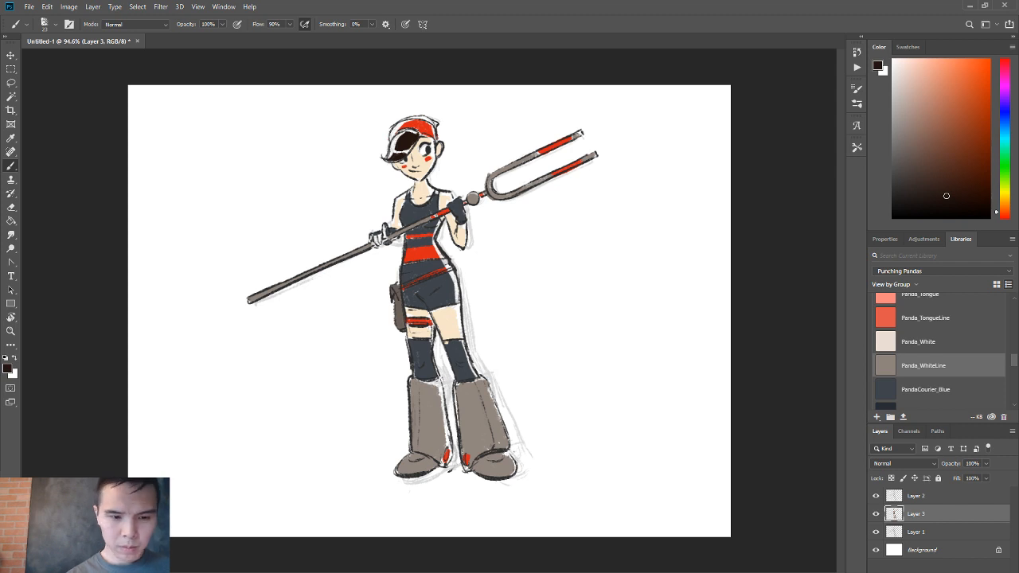
Erase the mouth line on Layer 2 and redraw it in black.
{"action": "key", "text": "e"}
{"action": "key", "text": "alt+bracketright"}
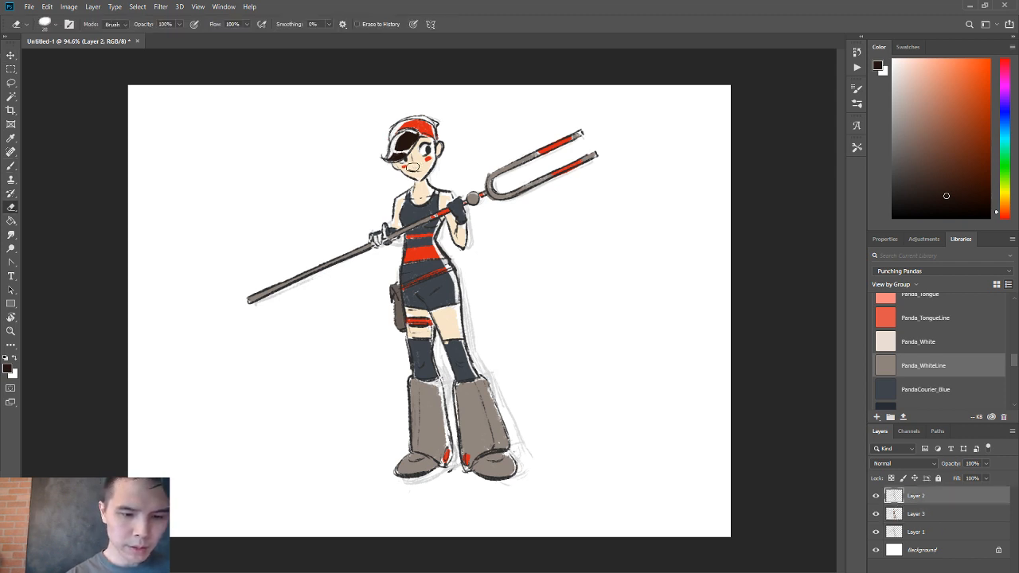
{"action": "key", "text": "b"}
{"action": "key", "text": "d"}
{"action": "left_click", "coordinate": [422, 197]}
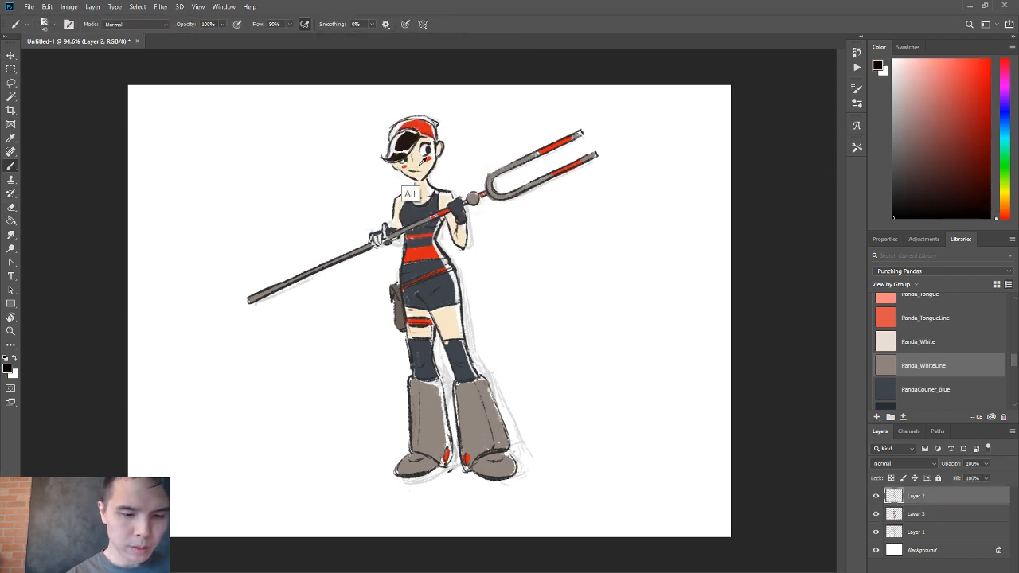
{"action": "left_click_drag", "start_coordinate": [409, 196], "coordinate": [394, 196]}
{"action": "key", "text": "alt+d"}
{"action": "key", "text": "Escape"}
{"action": "key", "text": "Escape"}
{"action": "key", "text": "d"}
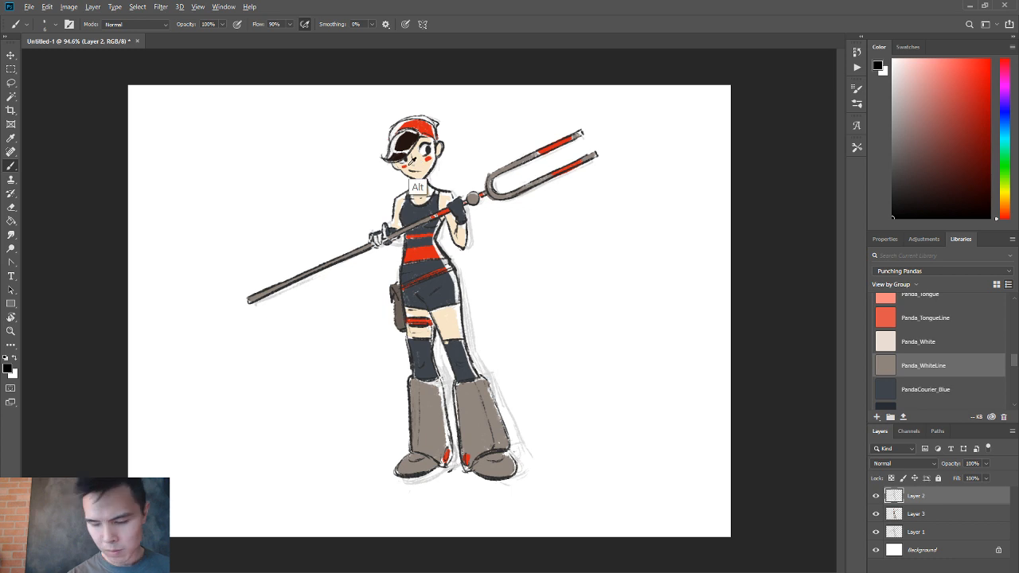
Adjust the brush size and refine the black facial linework around the mouth by erasing and redrawing strokes.
{"action": "left_click_drag", "start_coordinate": [406, 157], "coordinate": [414, 157]}
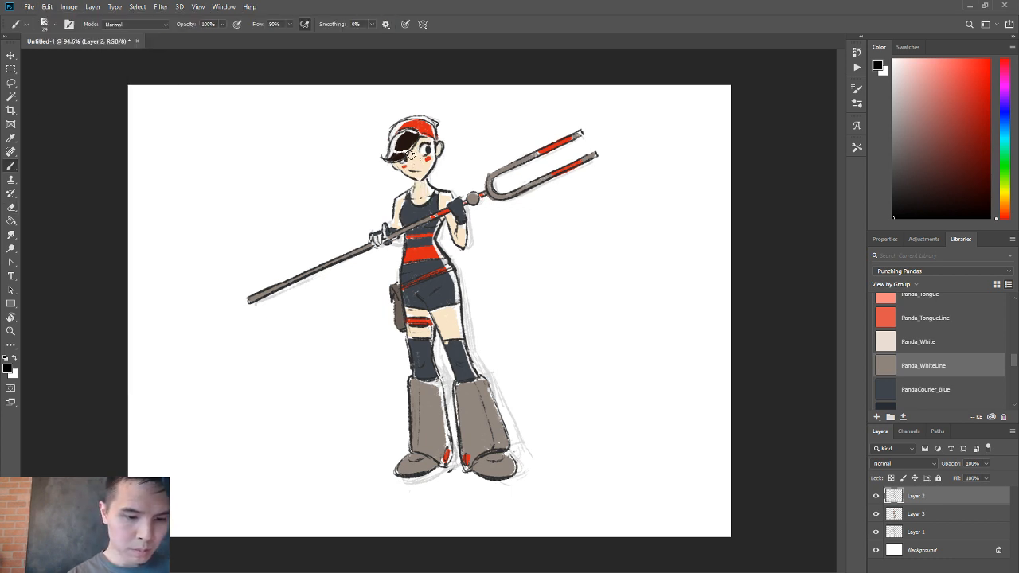
{"action": "left_click_drag", "start_coordinate": [421, 155], "coordinate": [408, 157]}
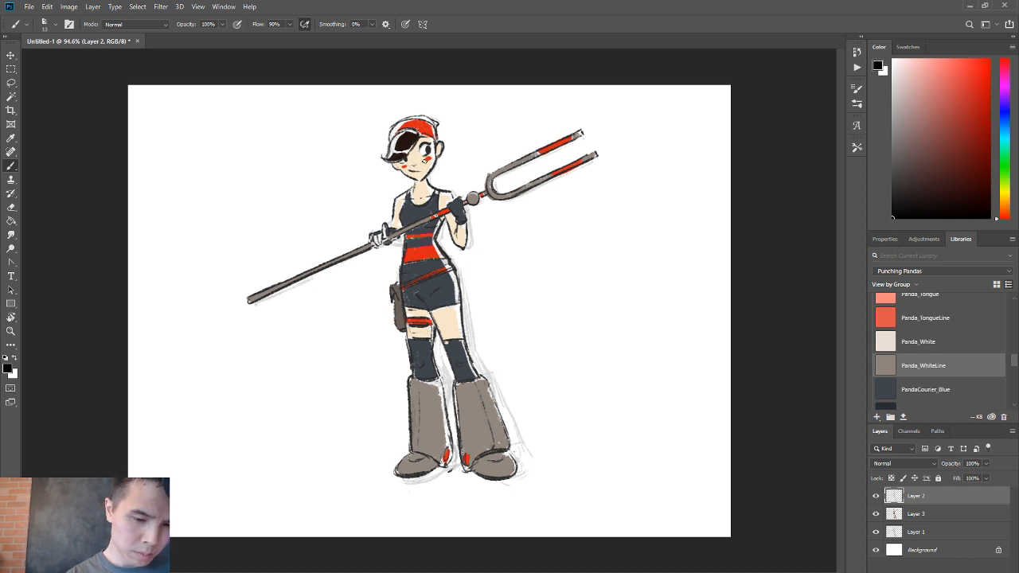
{"action": "key", "text": "ctrl"}
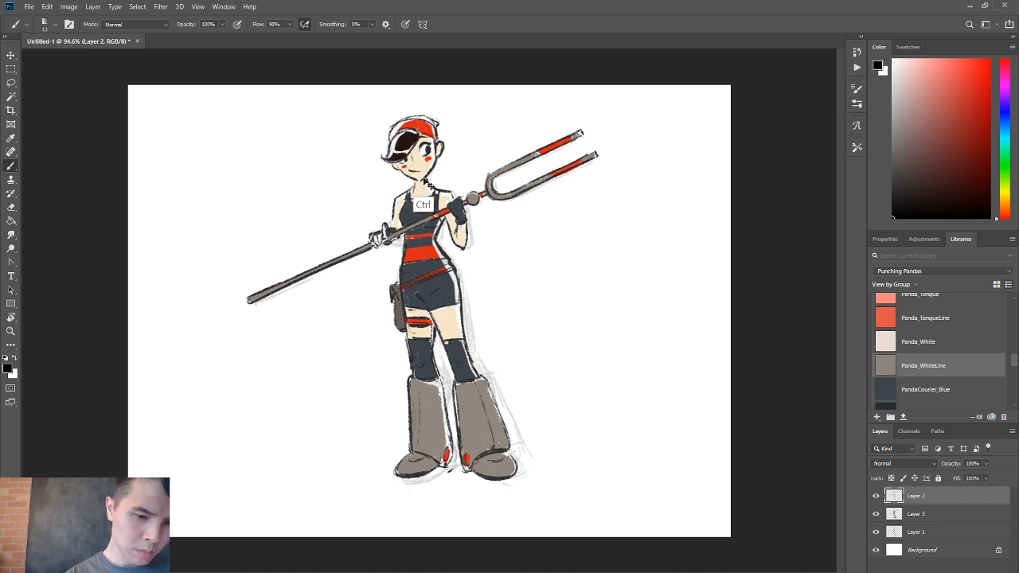
{"action": "key", "text": "e"}
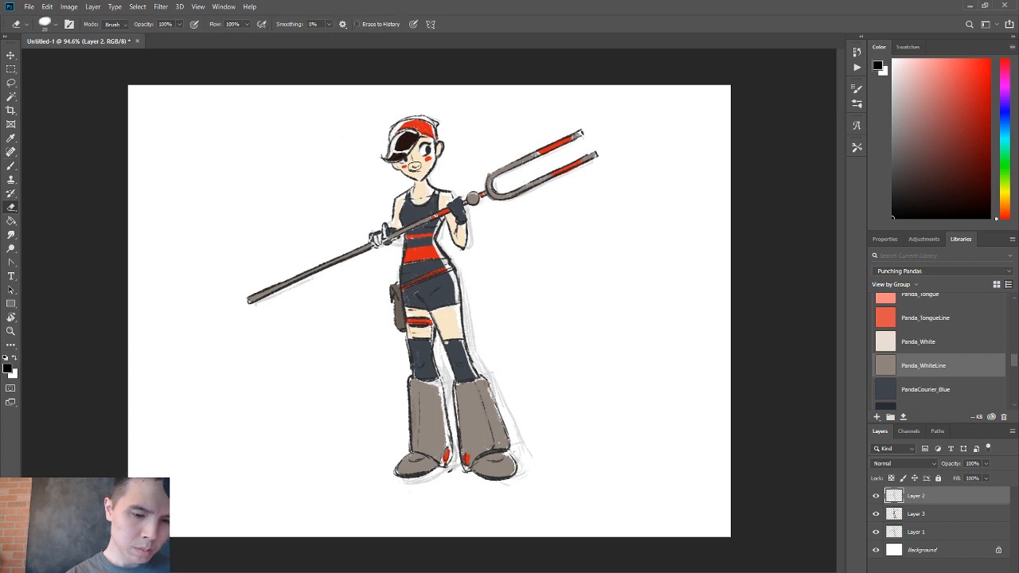
{"action": "key", "text": "b"}
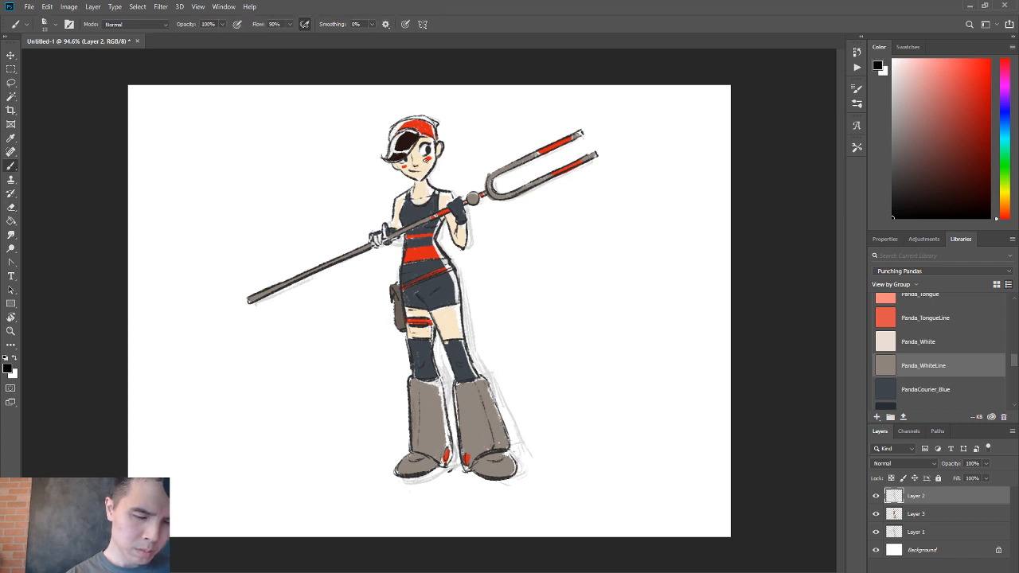
{"action": "key", "text": "e"}
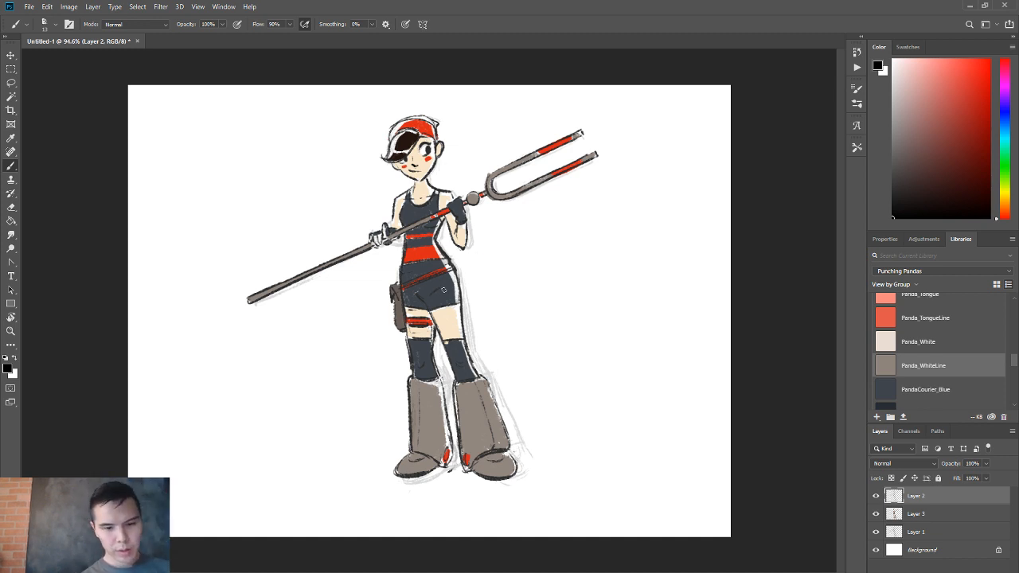
Sample the dark blue of the shorts and the gray of the boot as brush colors.
{"action": "left_click", "coordinate": [444, 294], "text": "alt"}
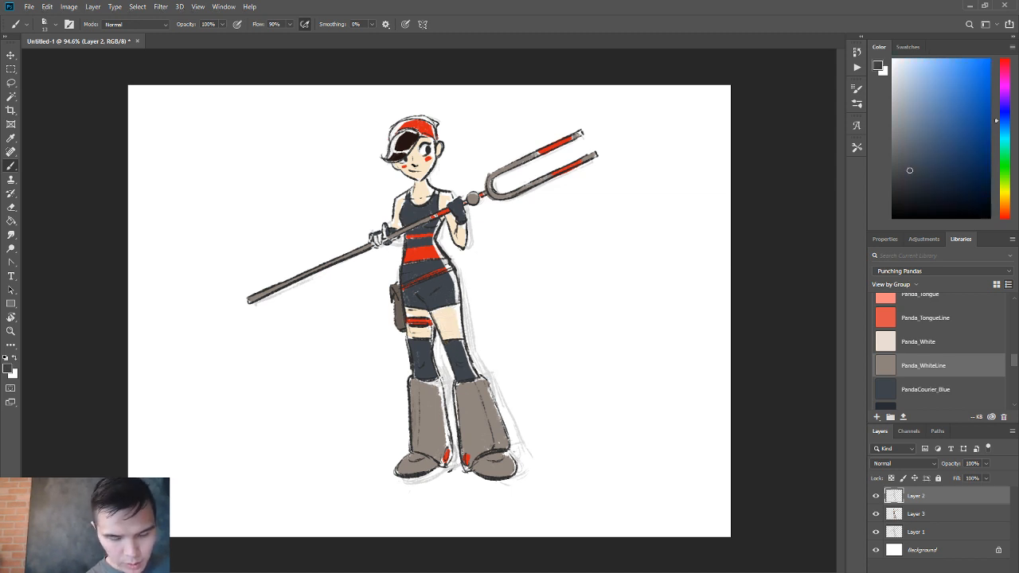
{"action": "left_click", "coordinate": [473, 437], "text": "alt"}
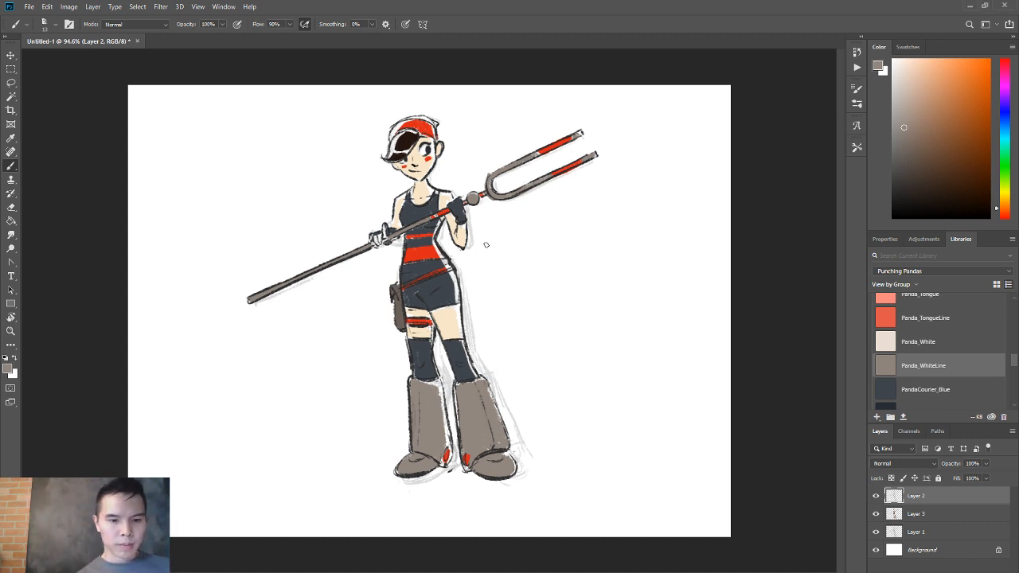
Paint the unfilled fingers holding the staff in sampled skin tone on Layer 3 and hide the rough sketch on Layer 1.
{"action": "key", "text": "d"}
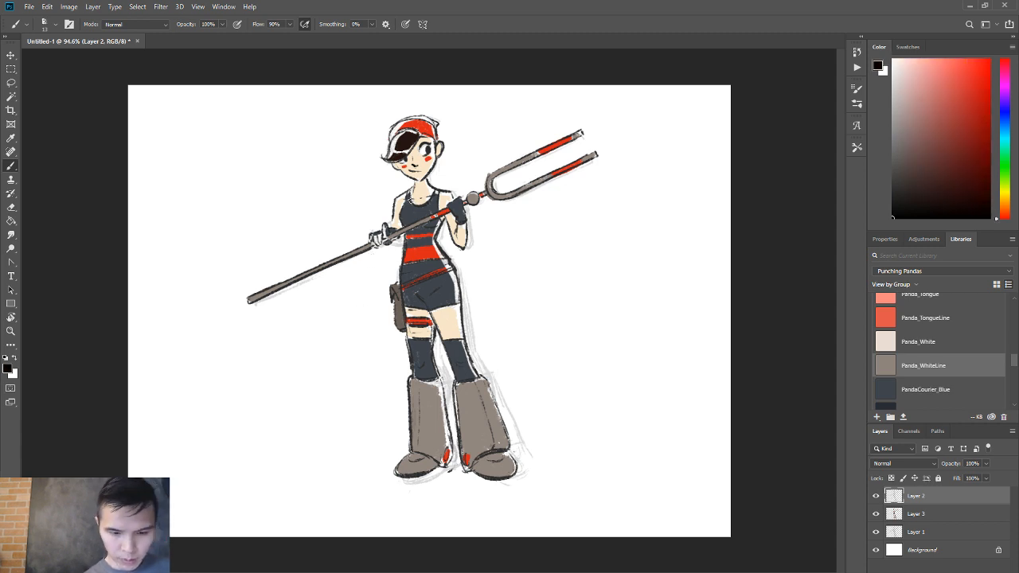
{"action": "left_click", "coordinate": [420, 220], "text": "alt"}
{"action": "left_click", "coordinate": [420, 219], "text": "ctrl"}
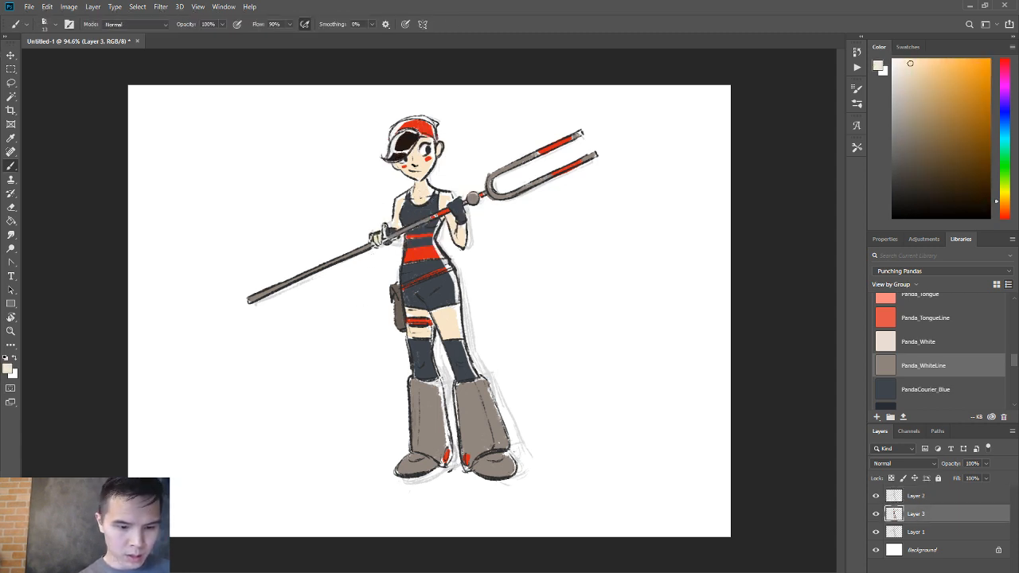
{"action": "left_click_drag", "start_coordinate": [376, 236], "coordinate": [370, 241]}
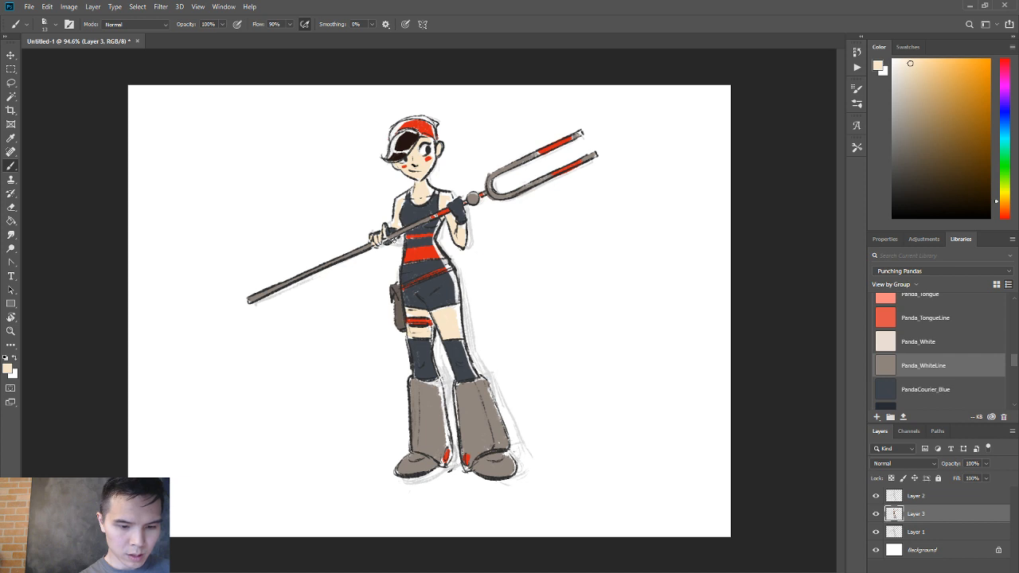
{"action": "key", "text": "v"}
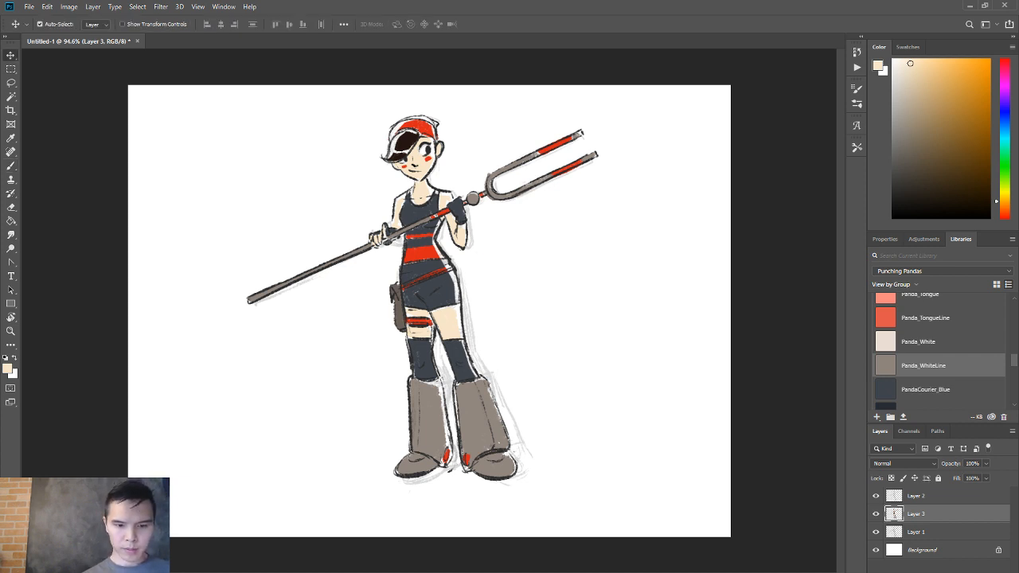
{"action": "left_click", "coordinate": [875, 531]}
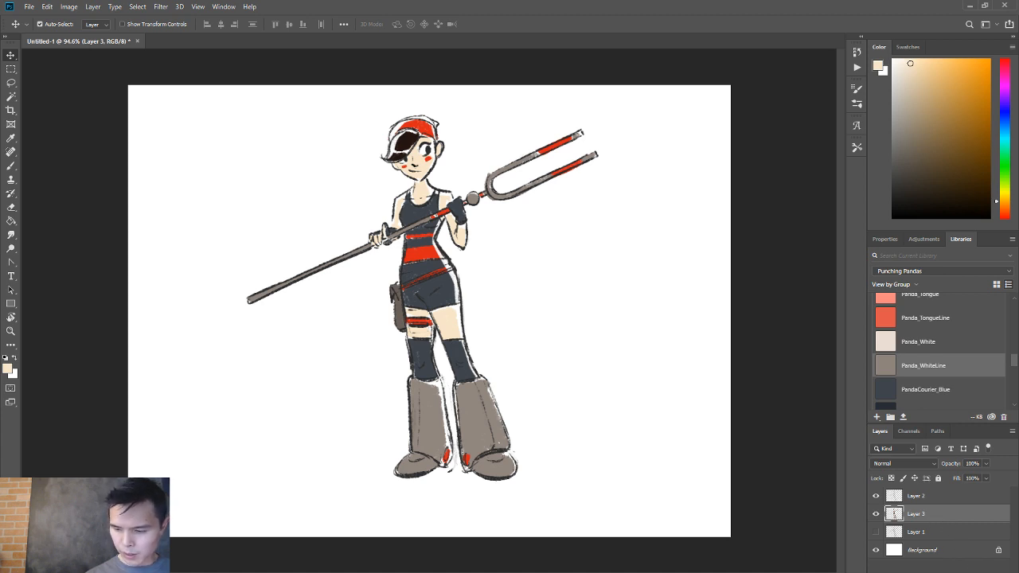
{"action": "left_click", "coordinate": [938, 571]}
{"action": "left_click", "coordinate": [939, 506]}
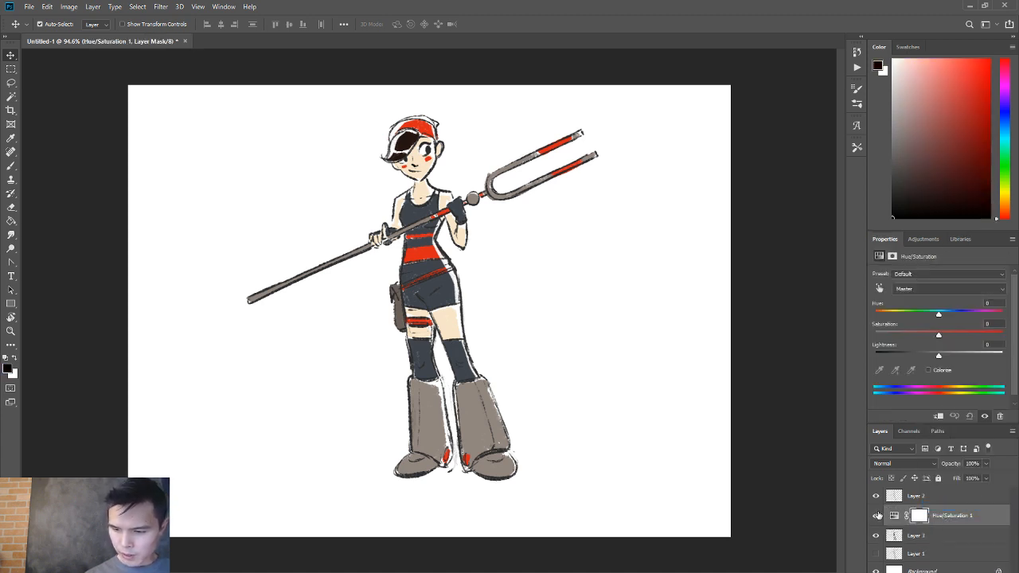
{"action": "key", "text": "ctrl+z"}
Add a Curves adjustment layer above Layer 3 and shape its Red channel with an upper and a lower curve point.
{"action": "left_click", "coordinate": [937, 570]}
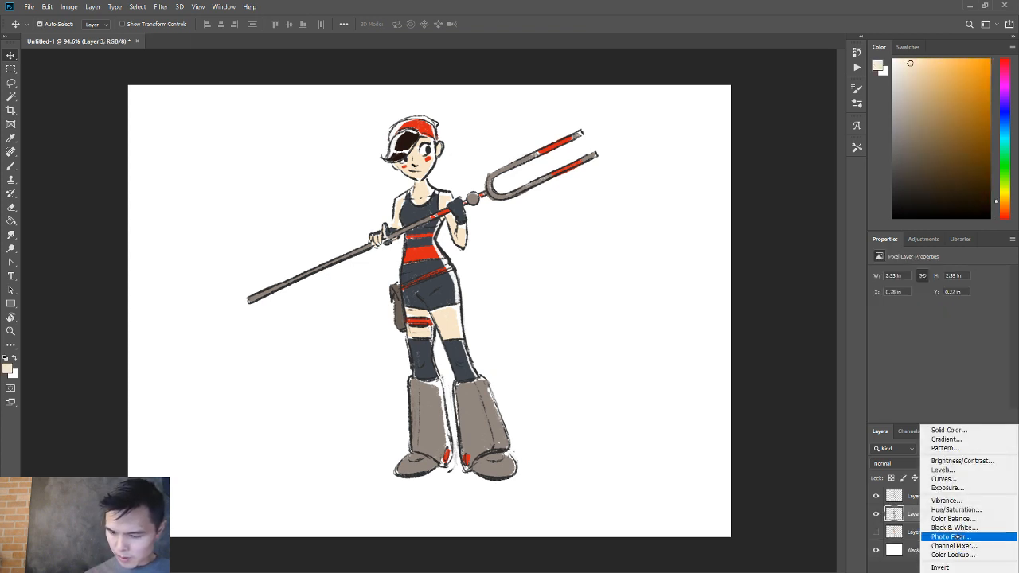
{"action": "left_click", "coordinate": [943, 478]}
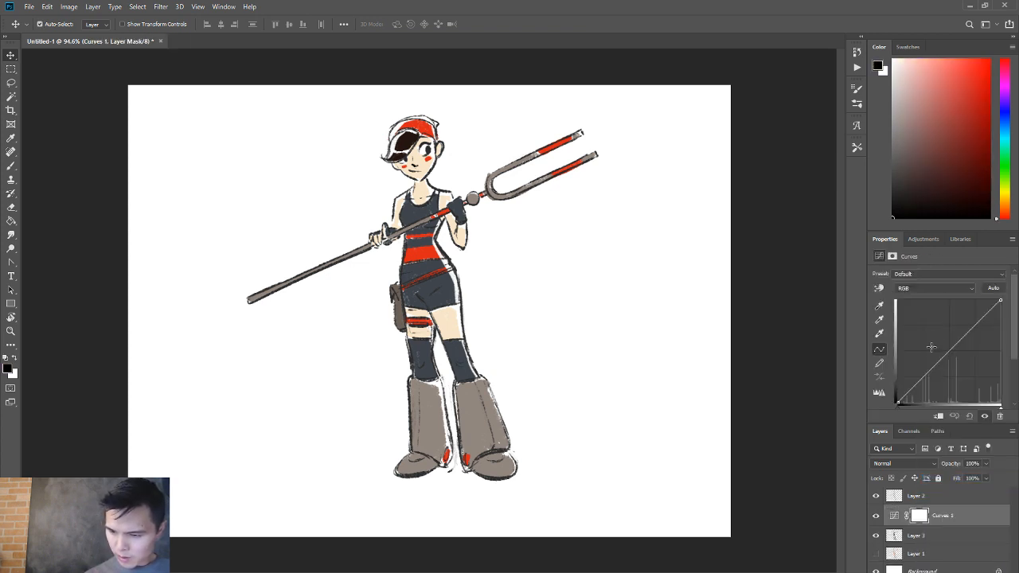
{"action": "left_click", "coordinate": [930, 288]}
{"action": "left_click", "coordinate": [917, 296]}
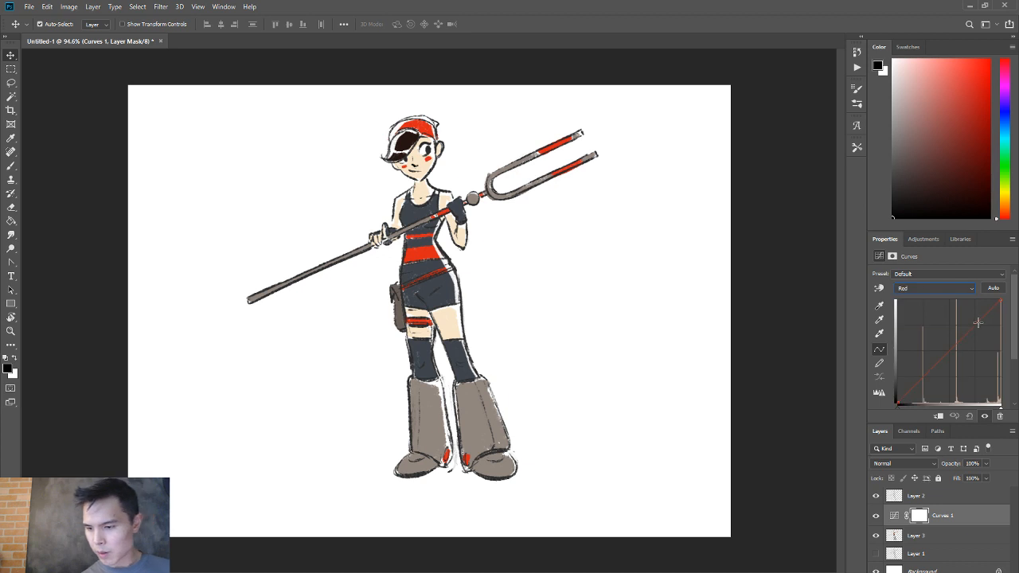
{"action": "left_click", "coordinate": [975, 320]}
{"action": "left_click", "coordinate": [920, 383]}
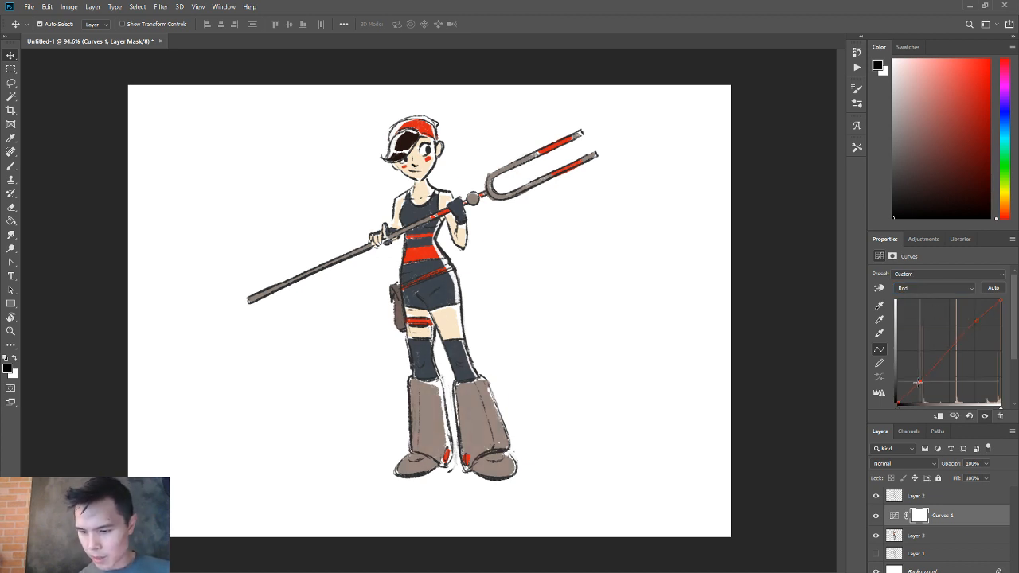
Bend the Green channel into a slight S-curve, then lift the shadows and lower the highlights of the Blue channel.
{"action": "left_click", "coordinate": [919, 290]}
{"action": "left_click", "coordinate": [919, 297]}
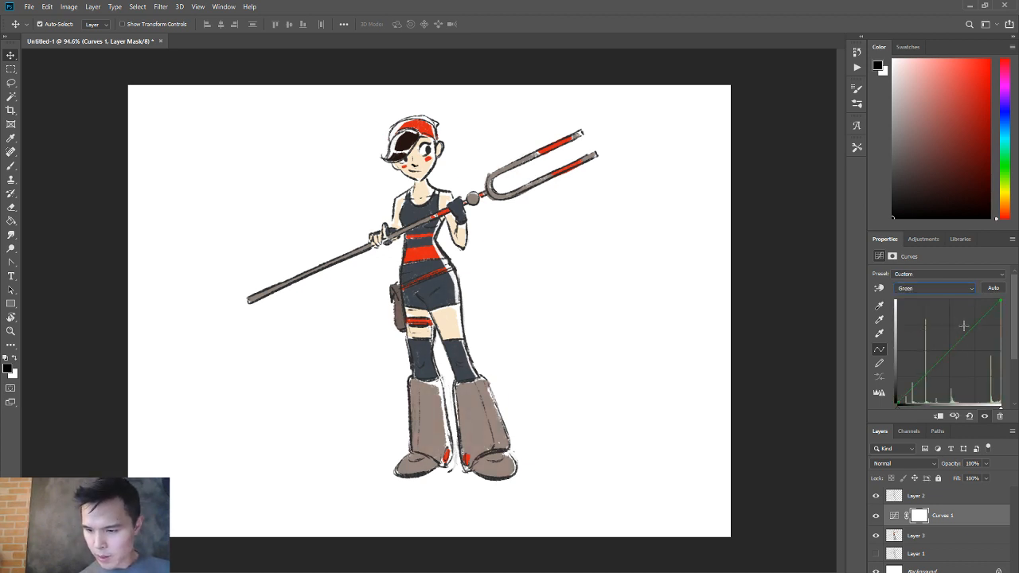
{"action": "left_click", "coordinate": [935, 368]}
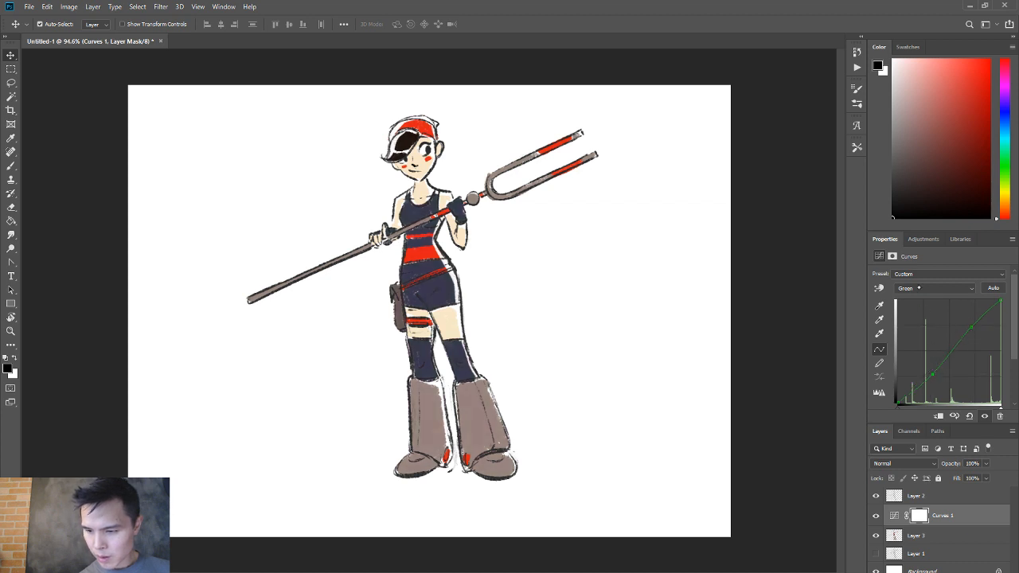
{"action": "left_click", "coordinate": [918, 289]}
{"action": "left_click", "coordinate": [918, 322]}
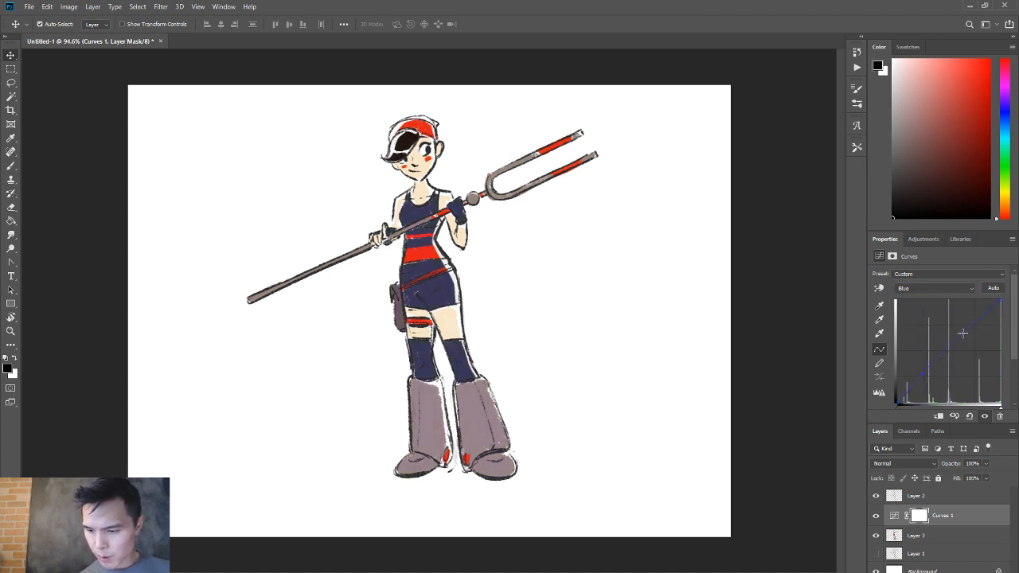
{"action": "left_click", "coordinate": [964, 337]}
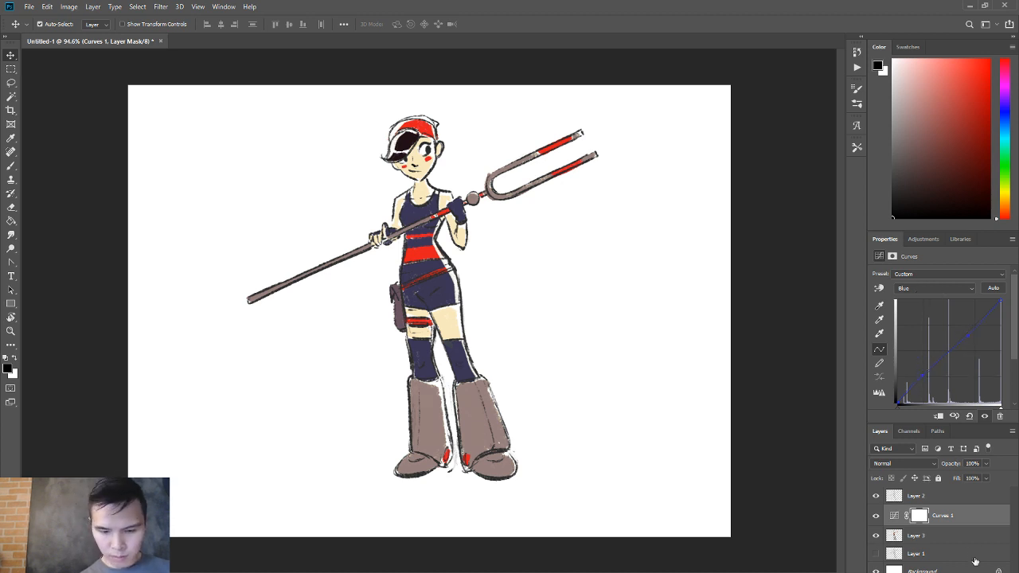
Add a new layer clipped to the line art on Layer 2 and fill it with the Summer_GrayLine library color.
{"action": "left_click", "coordinate": [930, 497]}
{"action": "left_click", "coordinate": [987, 570]}
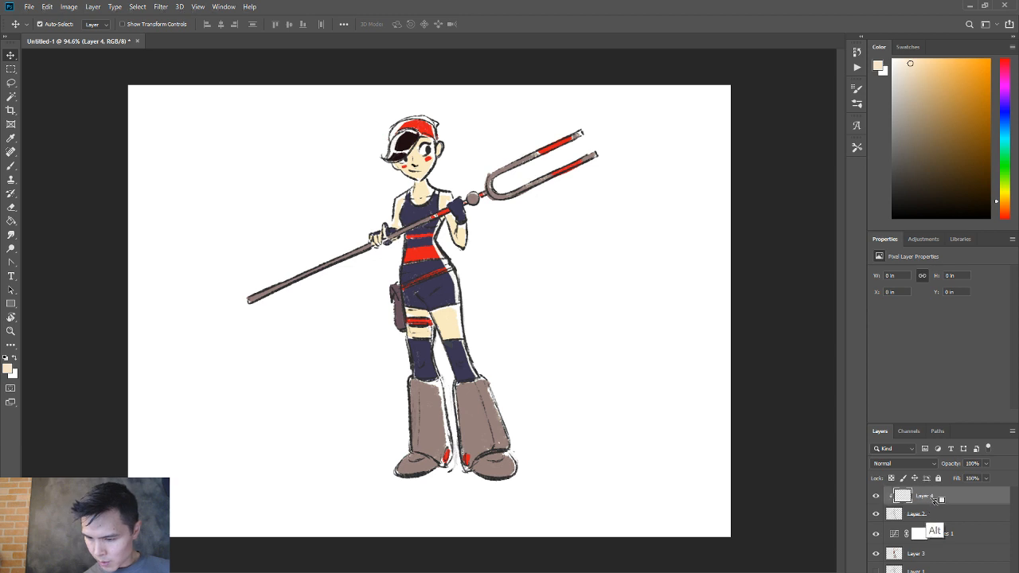
{"action": "key", "text": "b"}
{"action": "left_click", "coordinate": [960, 238]}
{"action": "left_click", "coordinate": [923, 365]}
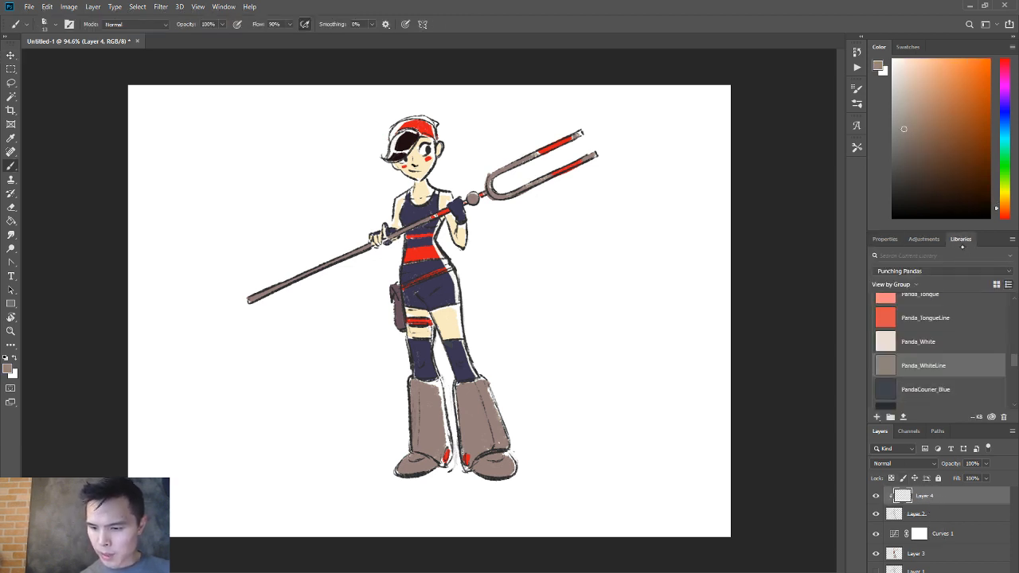
{"action": "left_click_drag", "start_coordinate": [1014, 361], "coordinate": [1014, 396]}
{"action": "left_click", "coordinate": [923, 340]}
{"action": "key", "text": "g"}
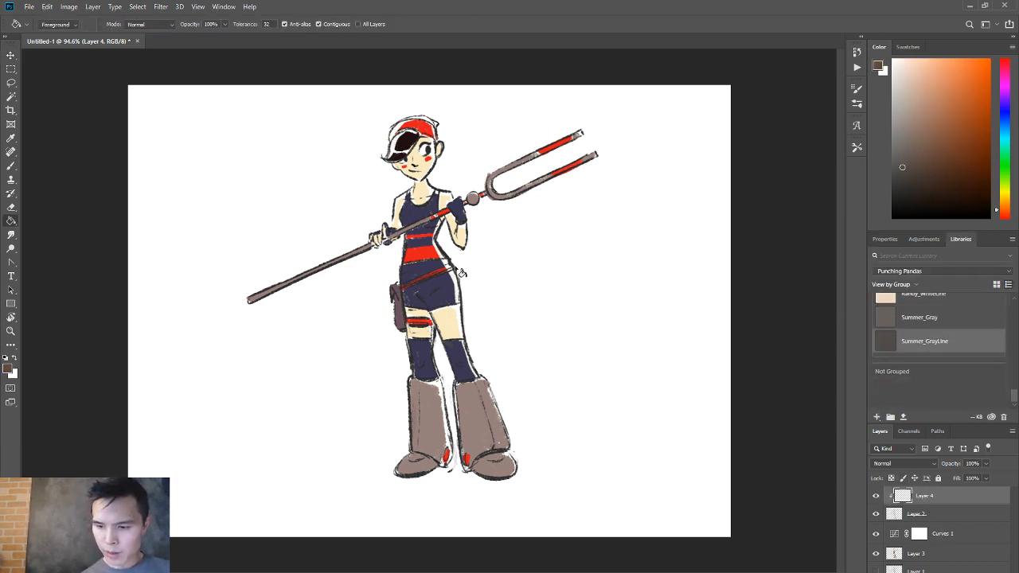
{"action": "key", "text": "alt+BackSpace"}
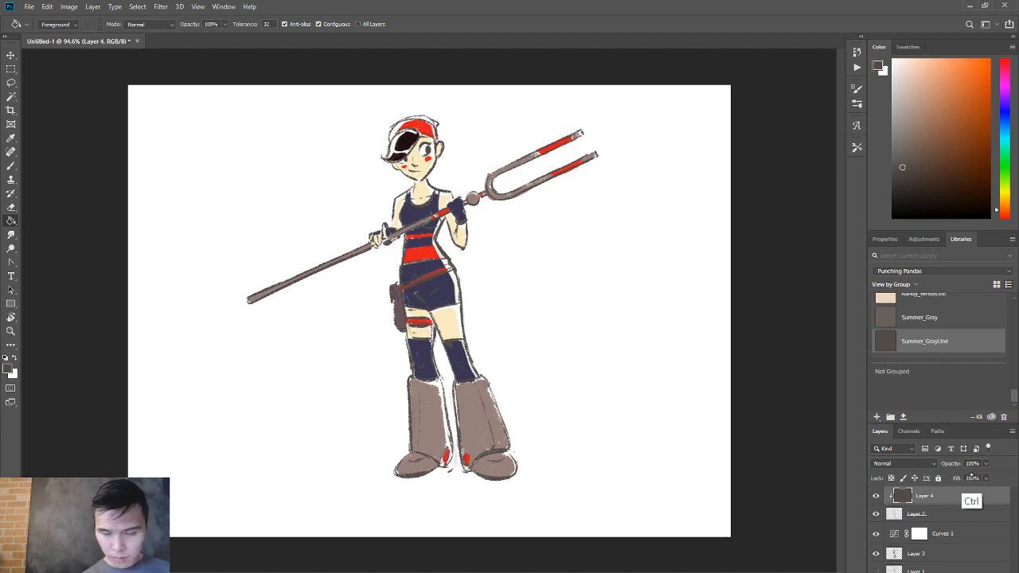
Compare the line art with and without the clipped color, then refill the clipped layer with the Panda_Black library color.
{"action": "left_click", "coordinate": [876, 496]}
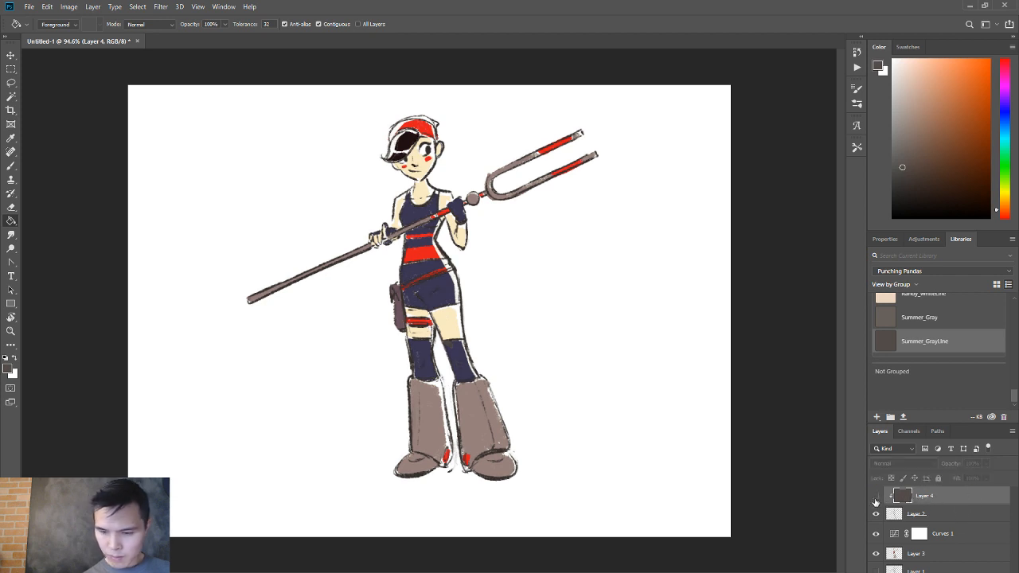
{"action": "left_click", "coordinate": [877, 496]}
{"action": "left_click", "coordinate": [876, 496]}
{"action": "left_click", "coordinate": [876, 497]}
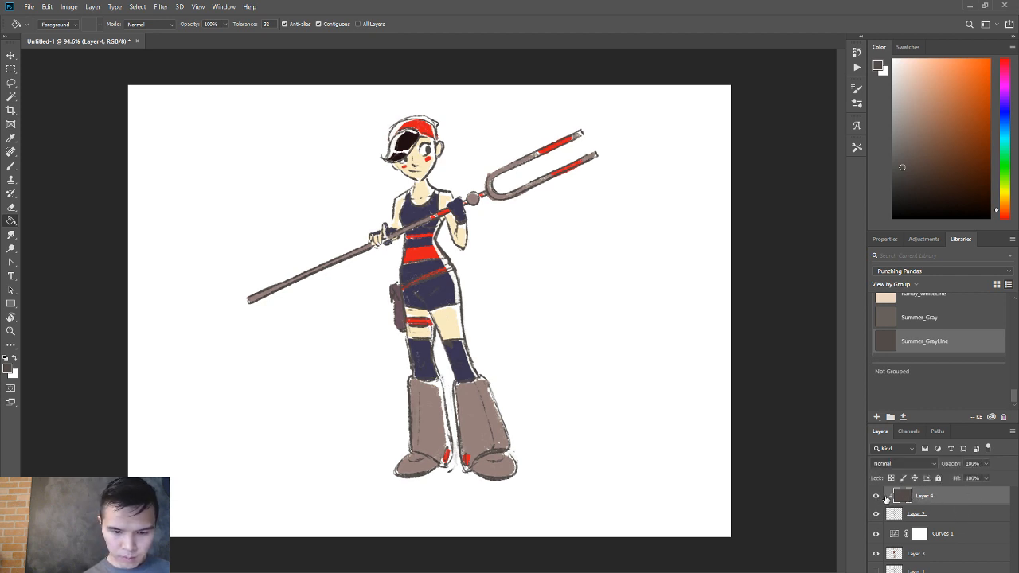
{"action": "scroll", "coordinate": [926, 342], "scroll_direction": "up", "scroll_amount": 8}
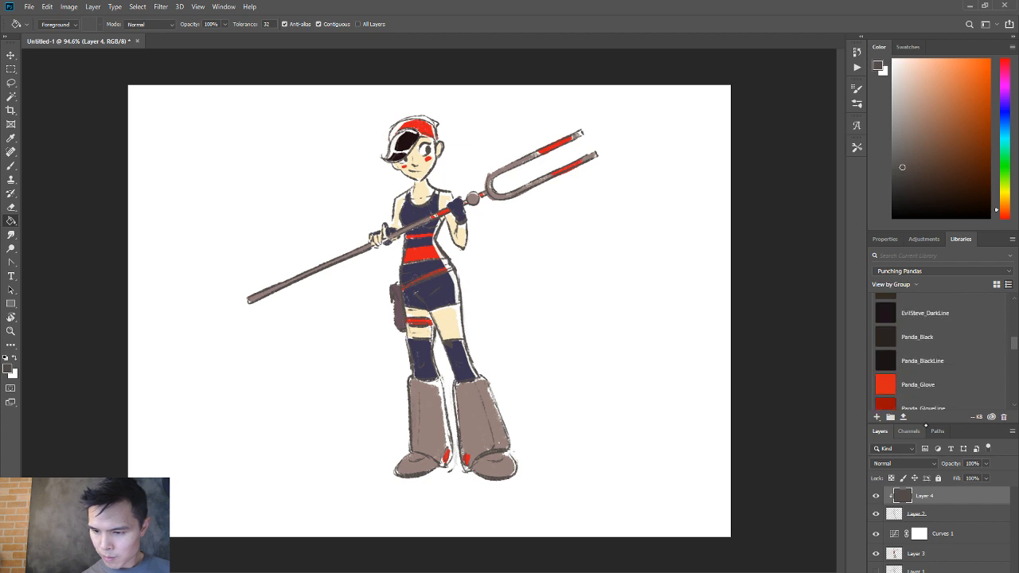
{"action": "left_click", "coordinate": [925, 337]}
{"action": "left_click", "coordinate": [451, 352]}
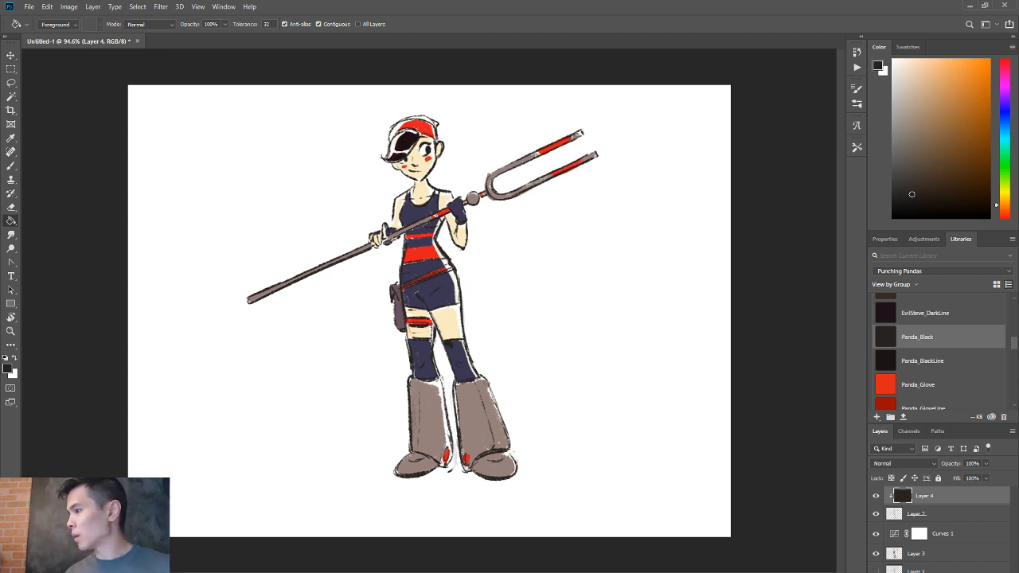
Delete the clipped color layer above Layer 2.
{"action": "key", "text": "v"}
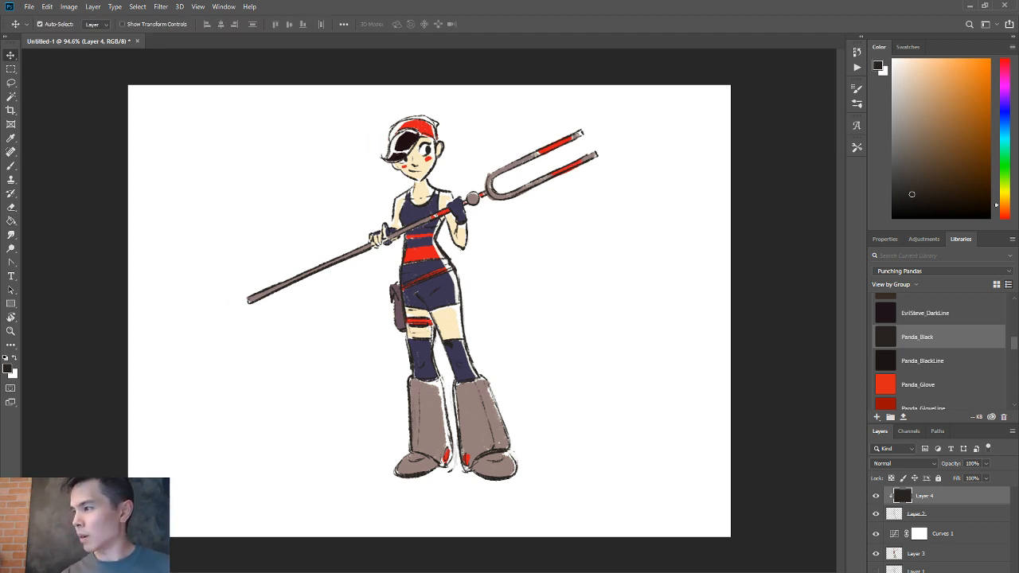
{"action": "left_click", "coordinate": [605, 318]}
{"action": "left_click", "coordinate": [927, 495]}
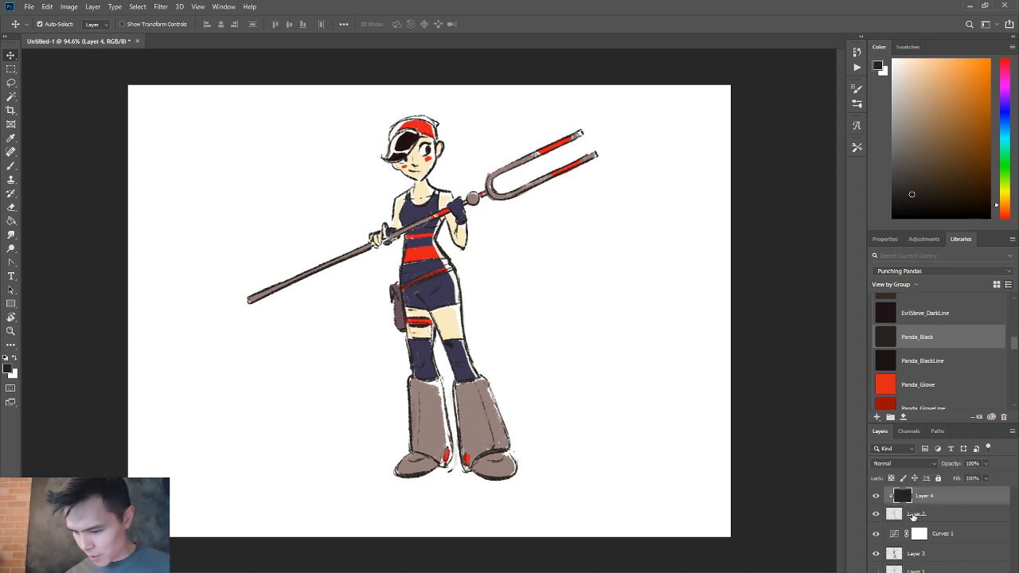
{"action": "key", "text": "Delete"}
Brush a small signature beside the character's boot on Layer 2, undoing strokes that need redrawing.
{"action": "key", "text": "b"}
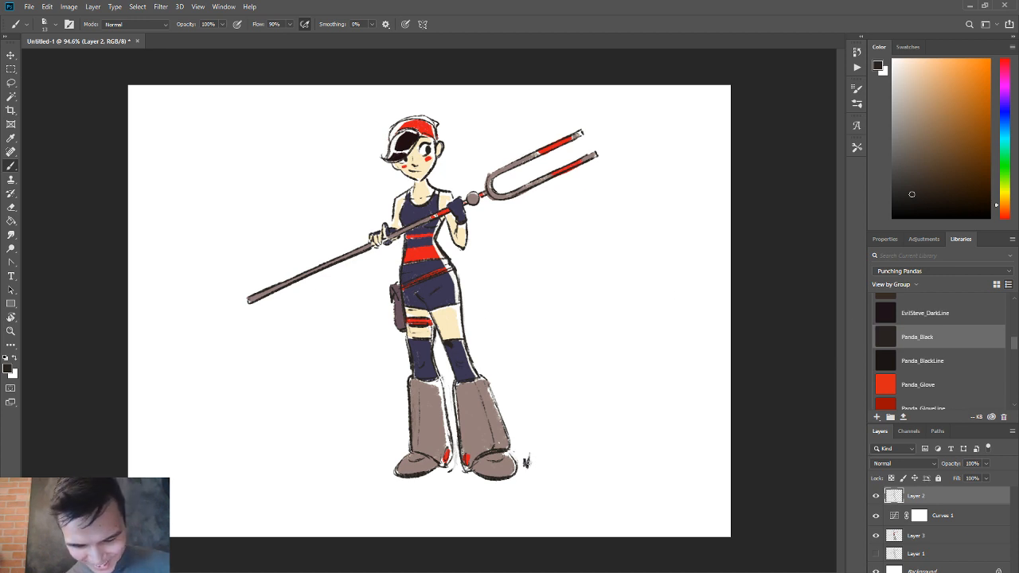
{"action": "right_click", "coordinate": [526, 445], "text": "alt"}
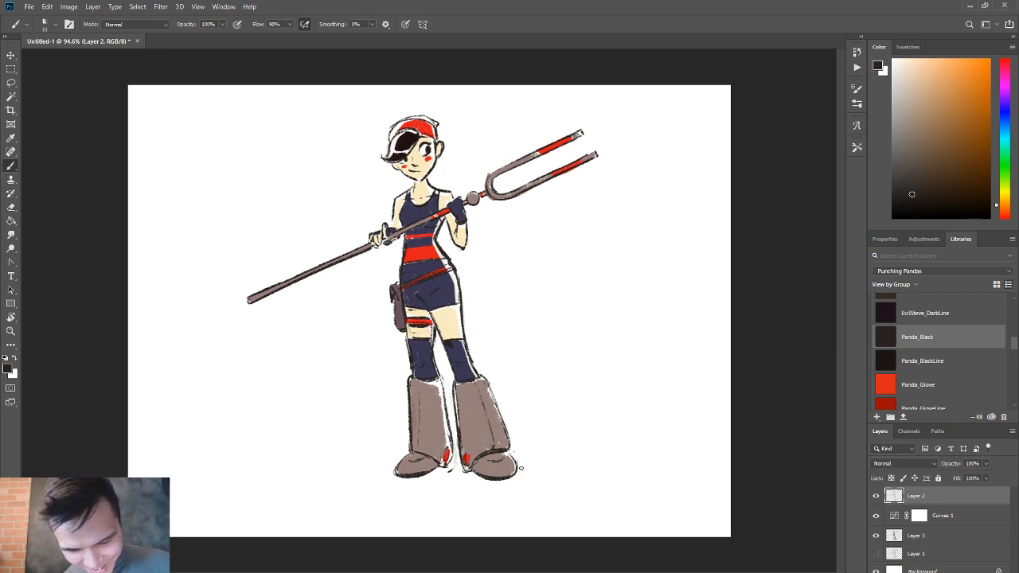
{"action": "left_click_drag", "start_coordinate": [526, 461], "coordinate": [541, 453]}
{"action": "key", "text": "ctrl+z"}
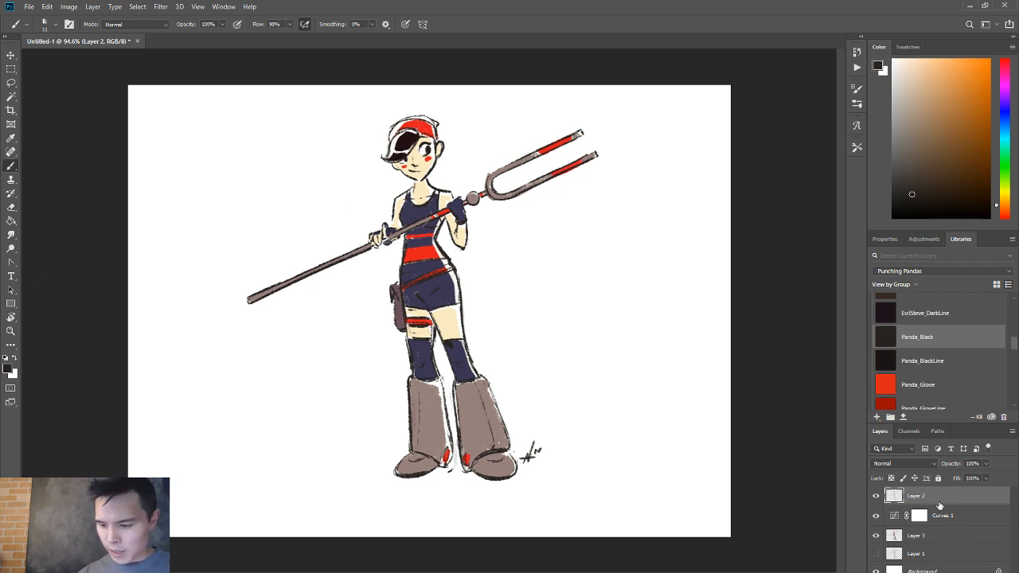
Add a new layer above Layer 2 and set its blending mode to Multiply.
{"action": "left_click", "coordinate": [964, 572]}
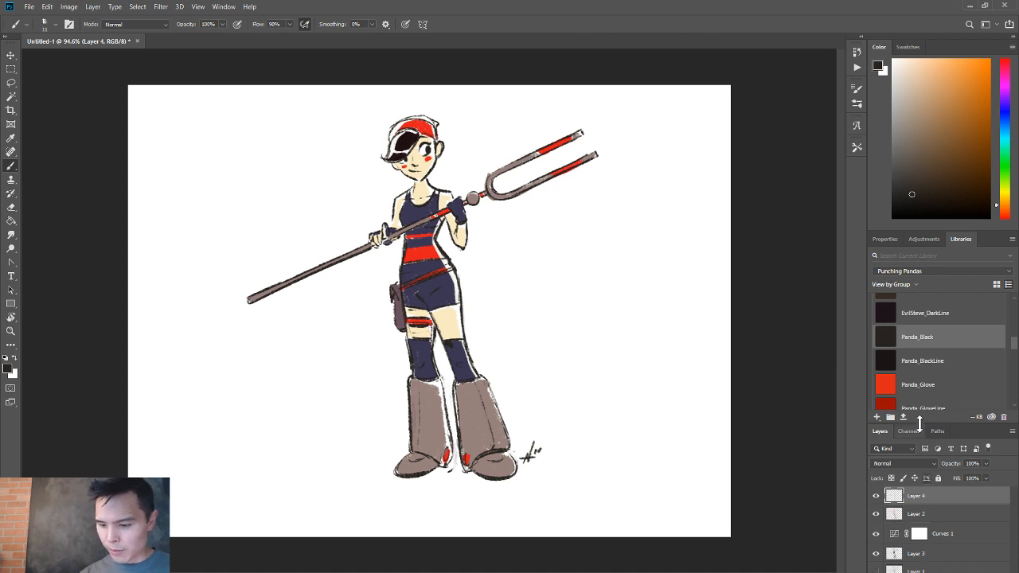
{"action": "left_click", "coordinate": [904, 465]}
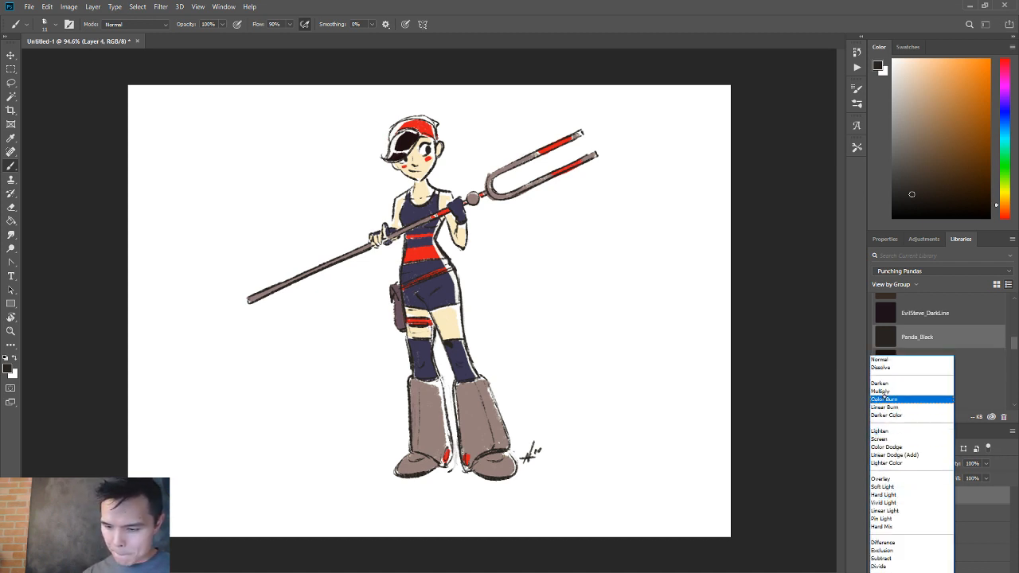
{"action": "left_click", "coordinate": [883, 396]}
Brush shadows under the chin and beside the face on the Multiply layer with the 53% Multiply Shadow library color, erasing stray paint.
{"action": "scroll", "coordinate": [884, 393], "scroll_direction": "up", "scroll_amount": 1}
{"action": "scroll", "coordinate": [884, 392], "scroll_direction": "down", "scroll_amount": 1}
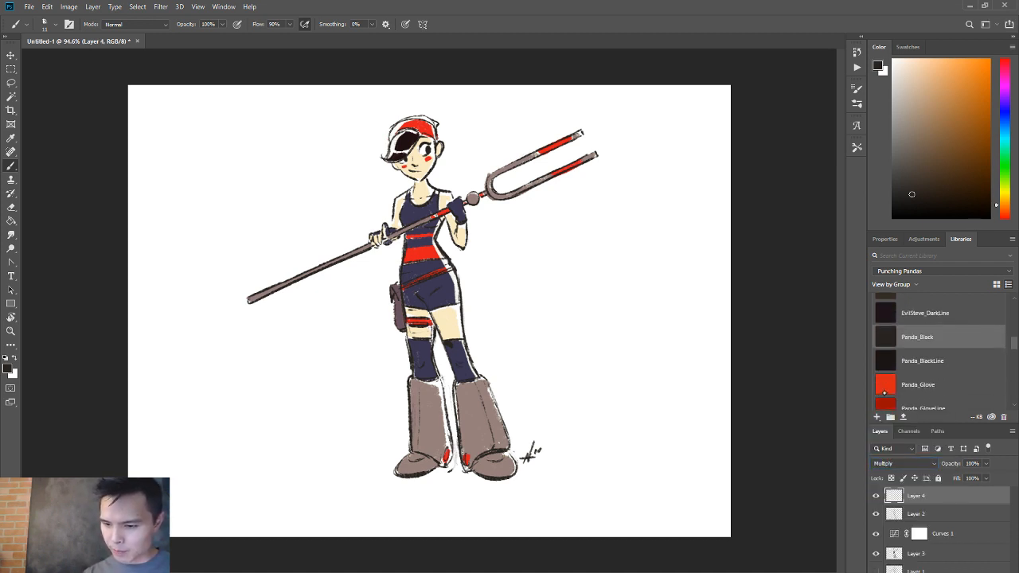
{"action": "scroll", "coordinate": [1015, 342], "scroll_direction": "up", "scroll_amount": 10}
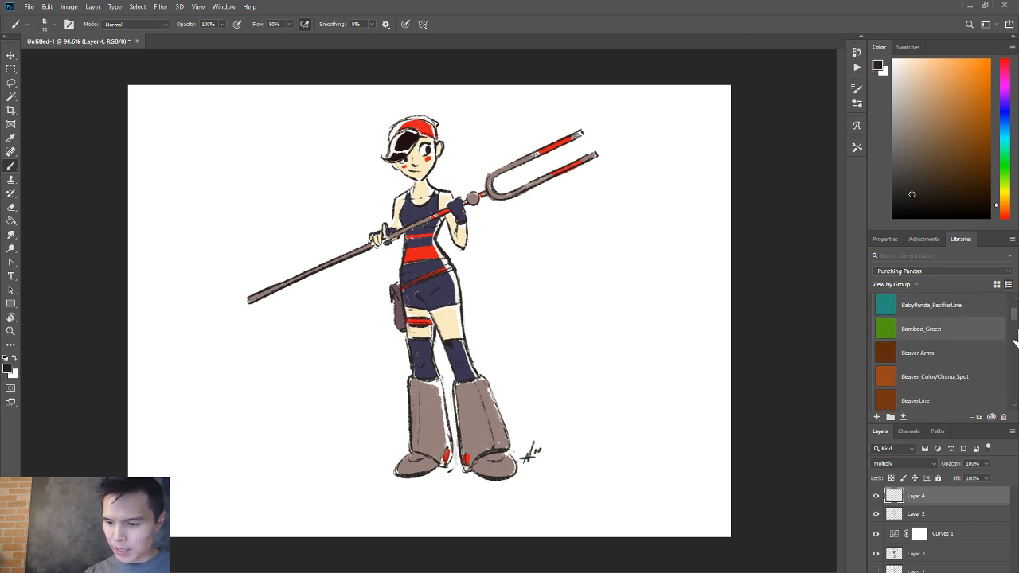
{"action": "left_click_drag", "start_coordinate": [1014, 314], "coordinate": [1014, 306]}
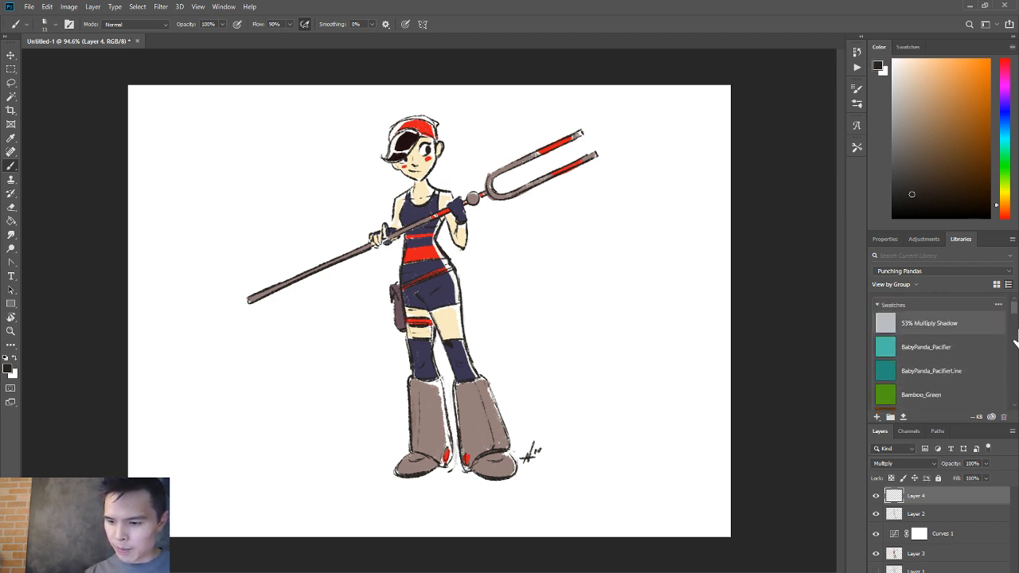
{"action": "left_click", "coordinate": [949, 323]}
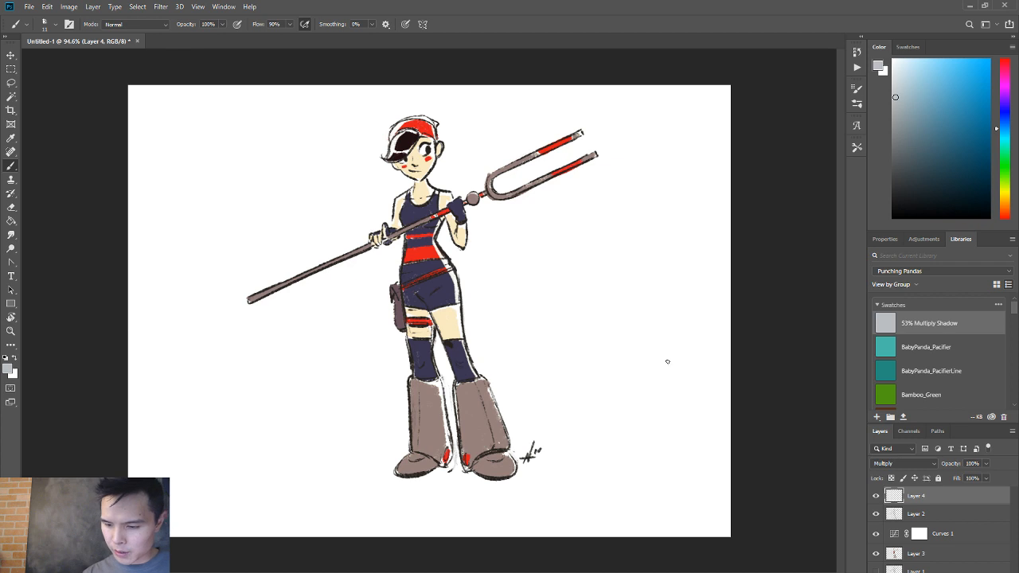
{"action": "left_click", "coordinate": [466, 205]}
{"action": "mouse_move", "coordinate": [404, 210]}
{"action": "left_mouse_down"}
{"action": "mouse_move", "coordinate": [396, 211]}
{"action": "mouse_move", "coordinate": [423, 185]}
{"action": "left_mouse_up"}
{"action": "left_click_drag", "start_coordinate": [417, 145], "coordinate": [400, 167]}
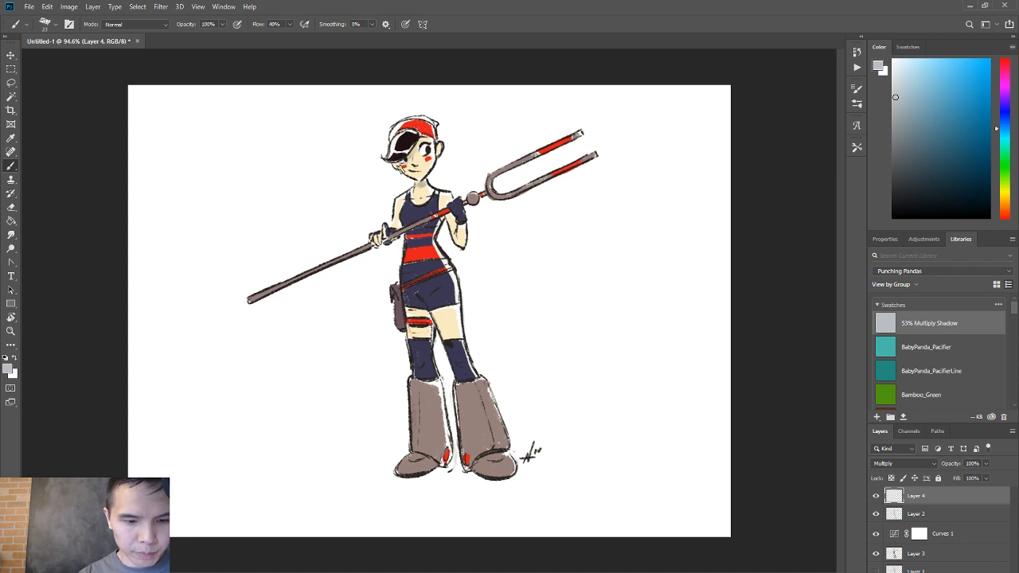
{"action": "key", "text": "e"}
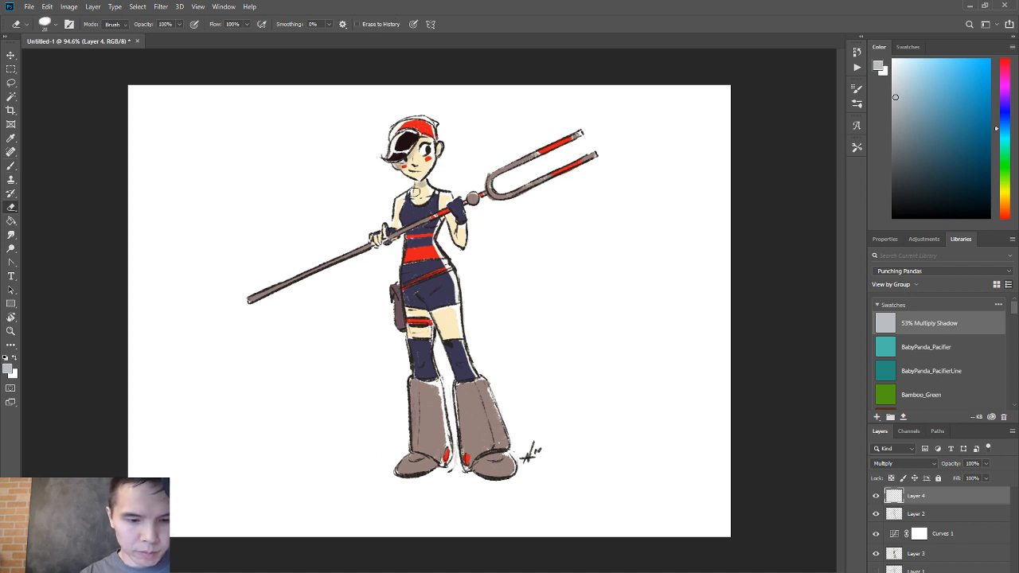
Paint more shadows on the boots, clothing and staff on Layer 4, trimming spill outside the lines with the Eraser.
{"action": "key", "text": "b"}
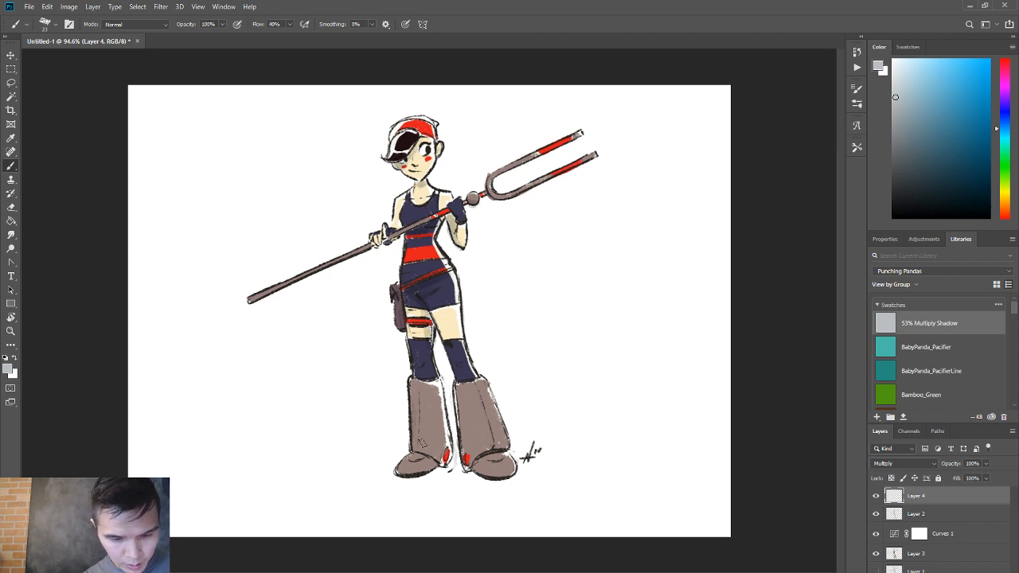
{"action": "left_click_drag", "start_coordinate": [405, 469], "coordinate": [428, 466]}
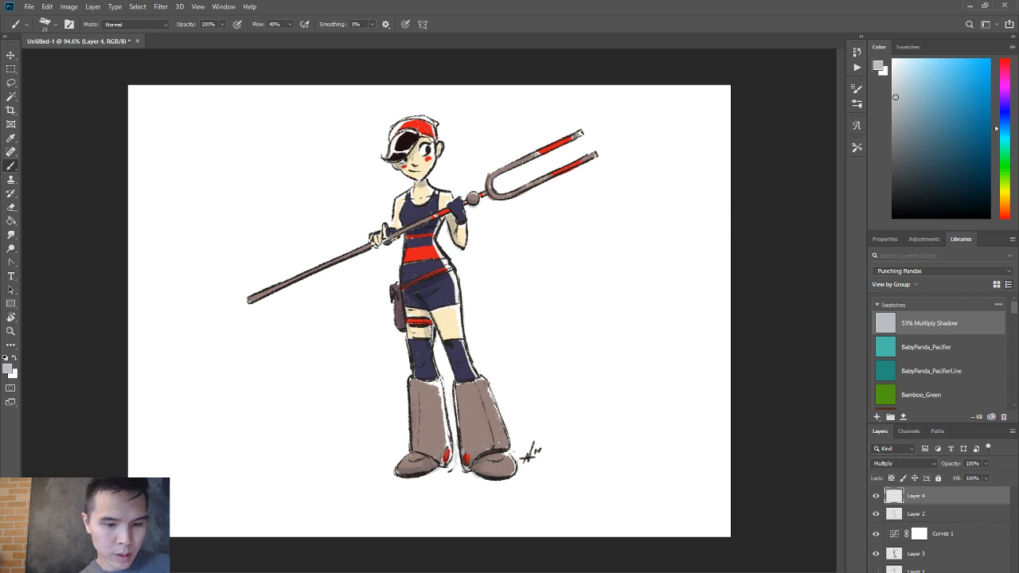
{"action": "key", "text": "e"}
{"action": "key", "text": "b"}
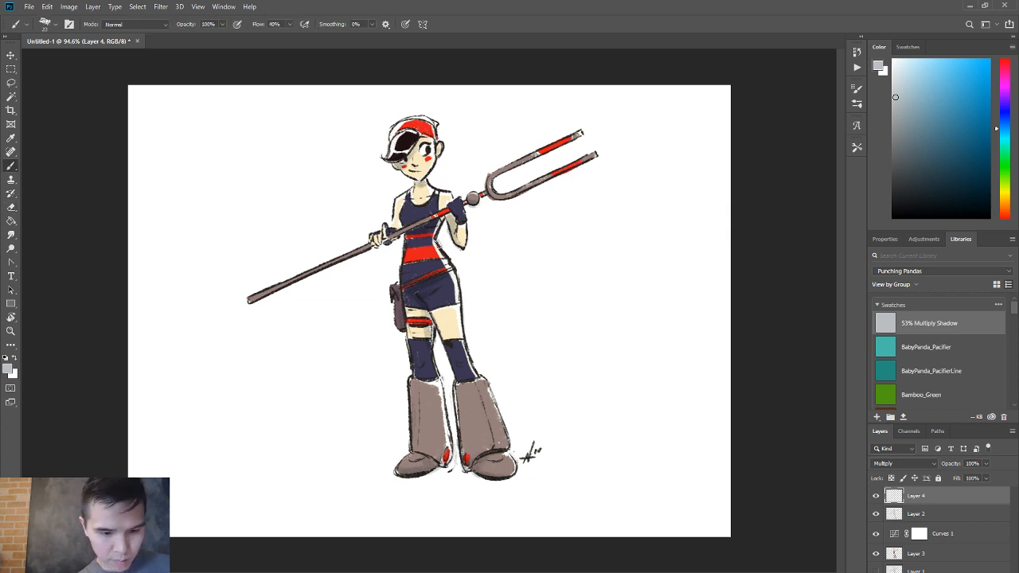
{"action": "right_click", "coordinate": [409, 234], "text": "alt"}
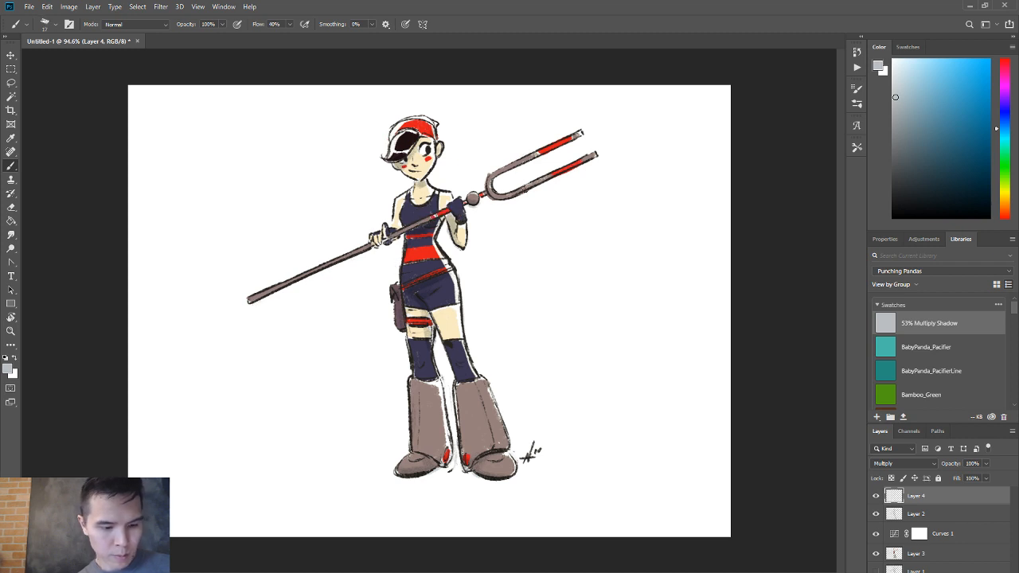
{"action": "key", "text": "e"}
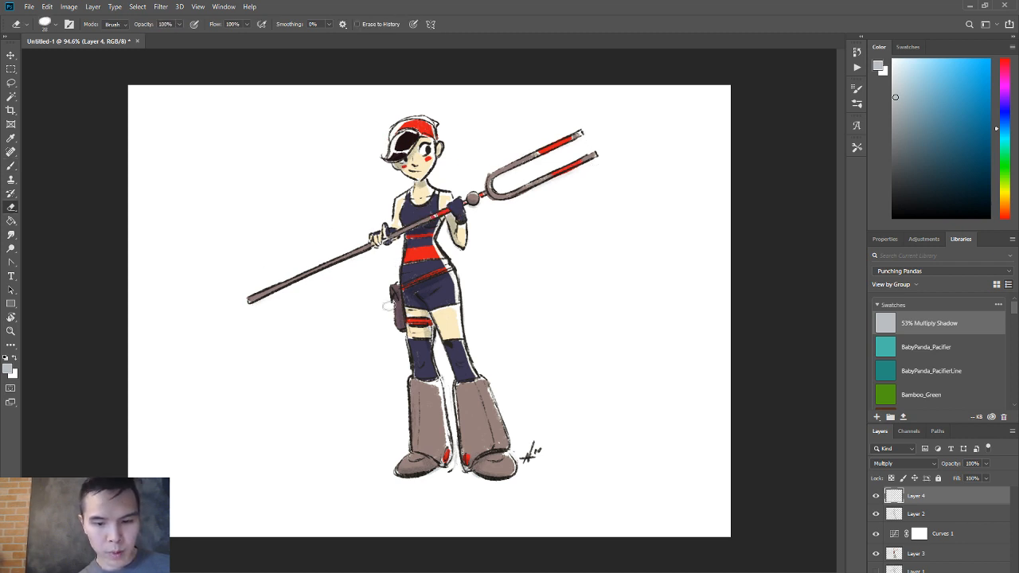
{"action": "key", "text": "b"}
Choose the PandaCourier_Blue library color and move the Curves 1 adjustment layer to the top of the layer stack.
{"action": "left_click", "coordinate": [458, 371], "text": "alt"}
{"action": "key", "text": "v"}
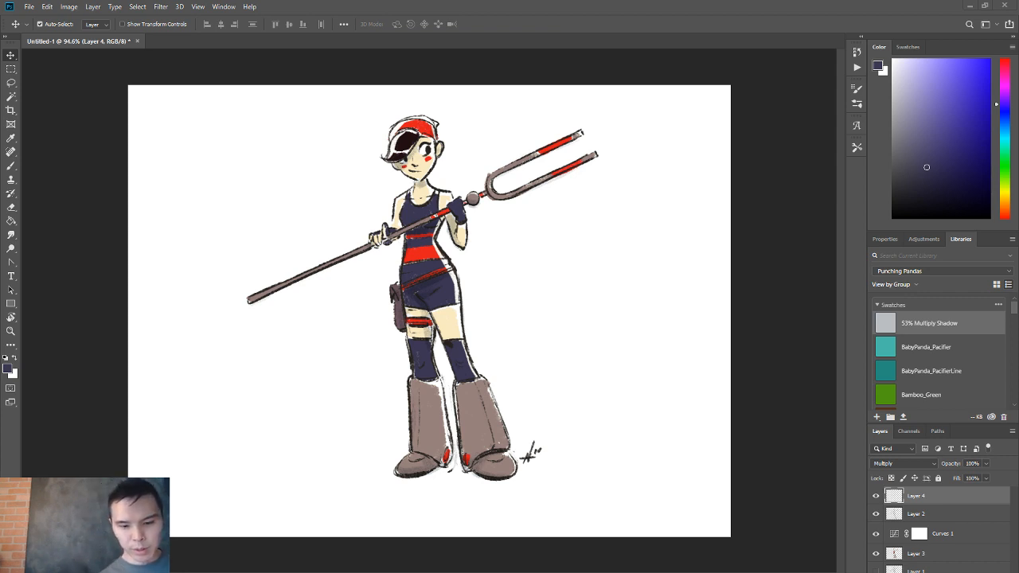
{"action": "scroll", "coordinate": [1004, 316], "scroll_direction": "down", "scroll_amount": 10}
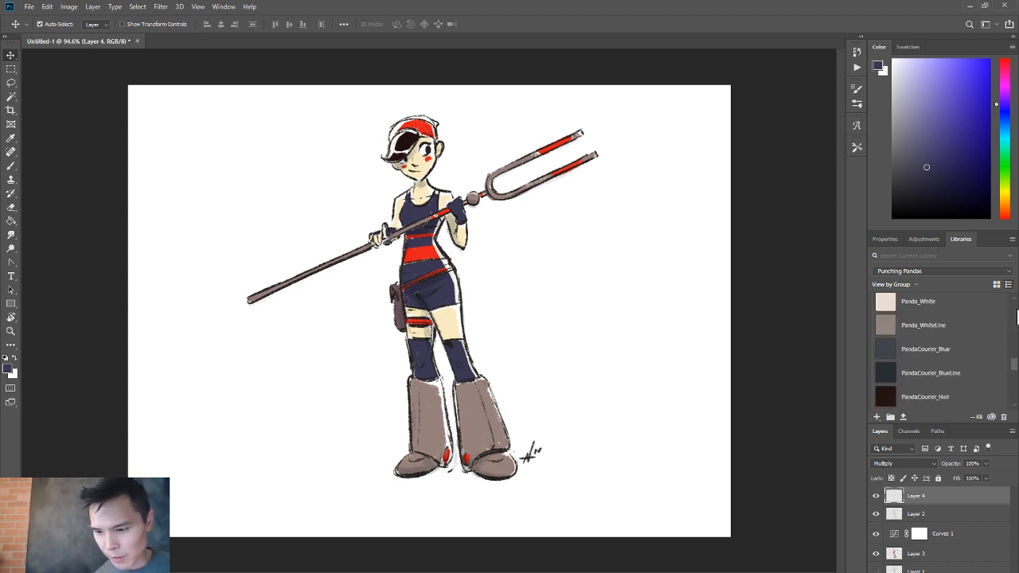
{"action": "left_click", "coordinate": [927, 314]}
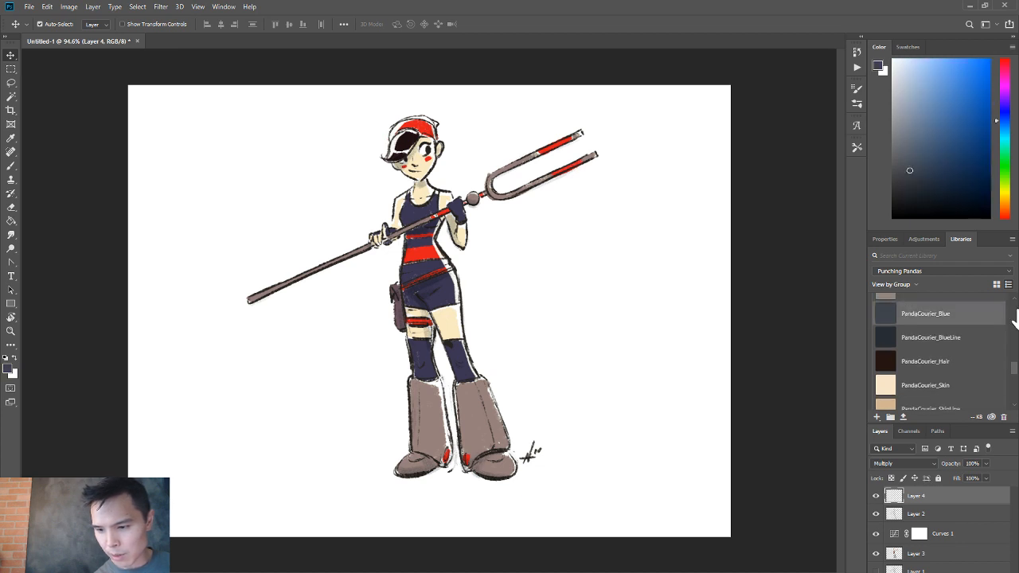
{"action": "left_click_drag", "start_coordinate": [927, 533], "coordinate": [928, 496]}
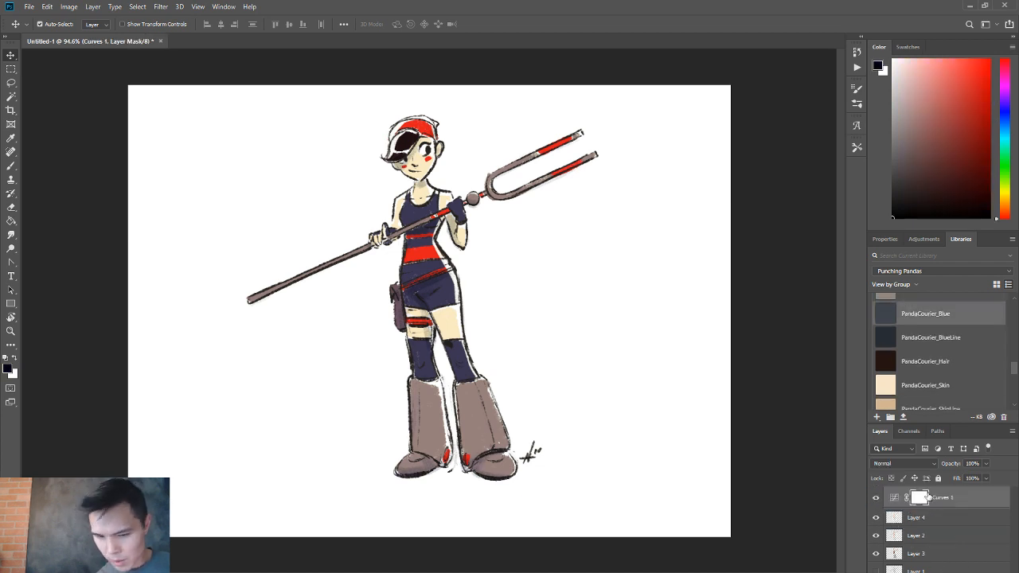
Touch up the dark blue top on Layer 3 using the Simple brush preset.
{"action": "left_click", "coordinate": [923, 553]}
{"action": "key", "text": "b"}
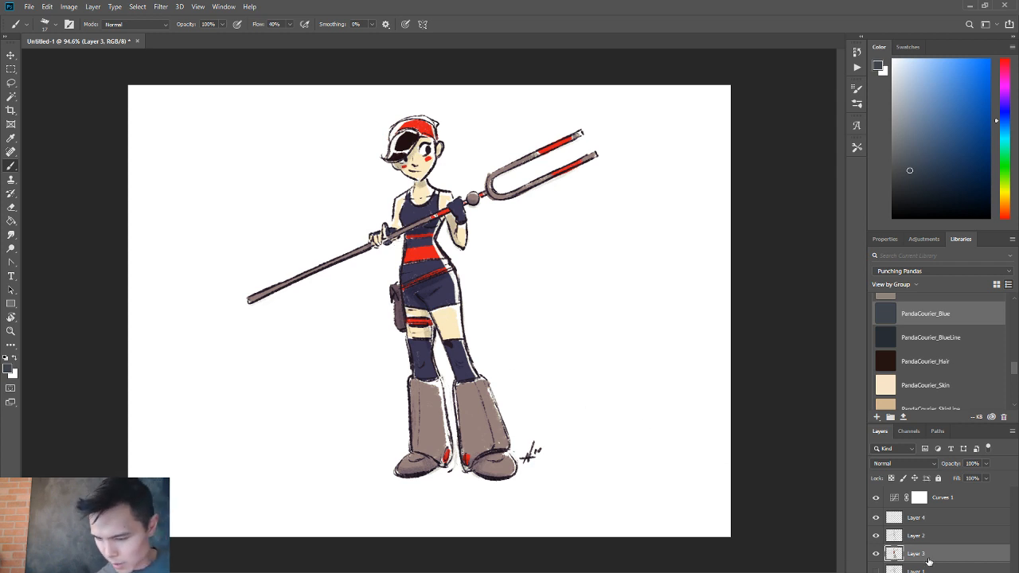
{"action": "right_click", "coordinate": [402, 248]}
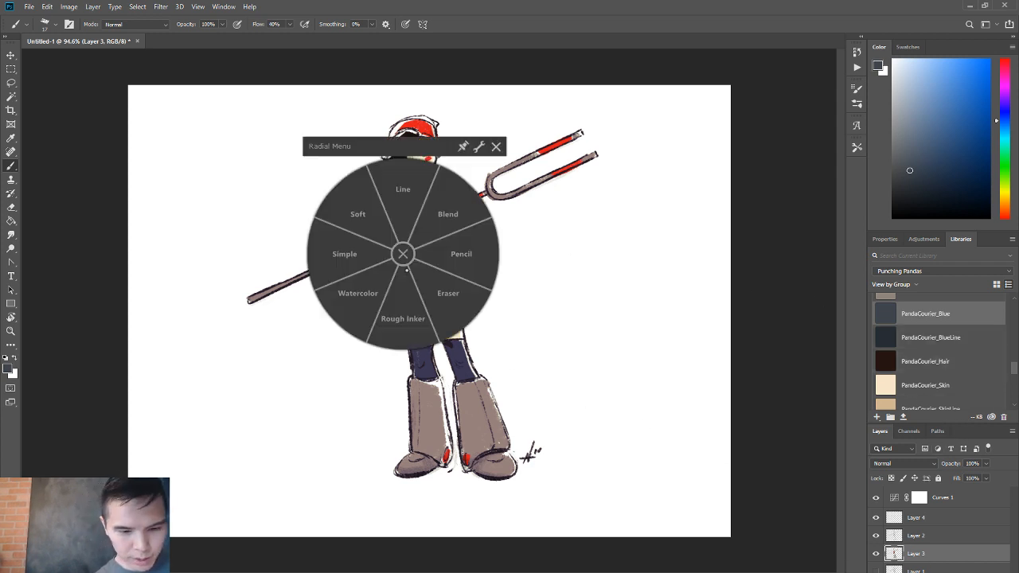
{"action": "left_click", "coordinate": [365, 249]}
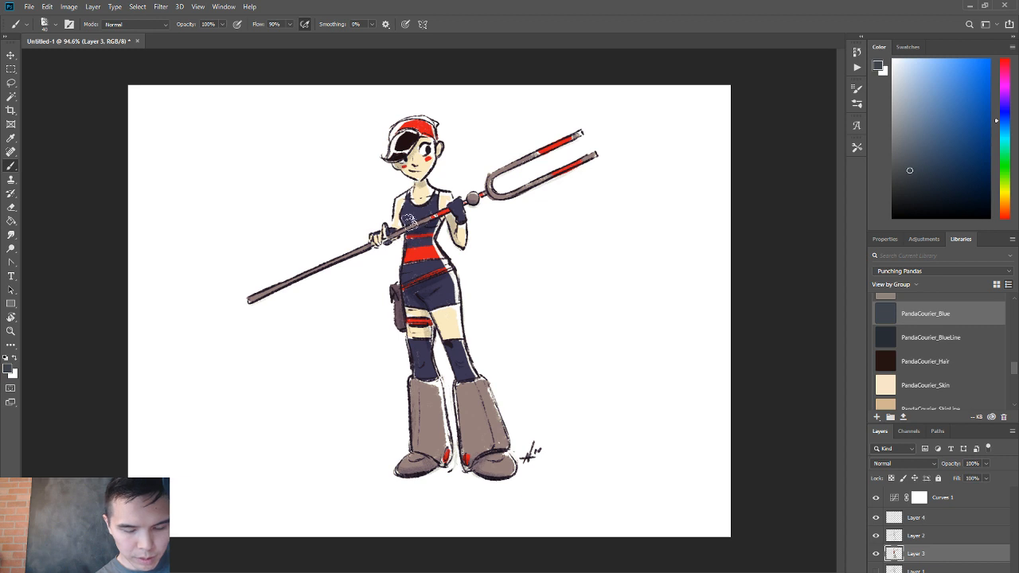
{"action": "key", "text": "alt"}
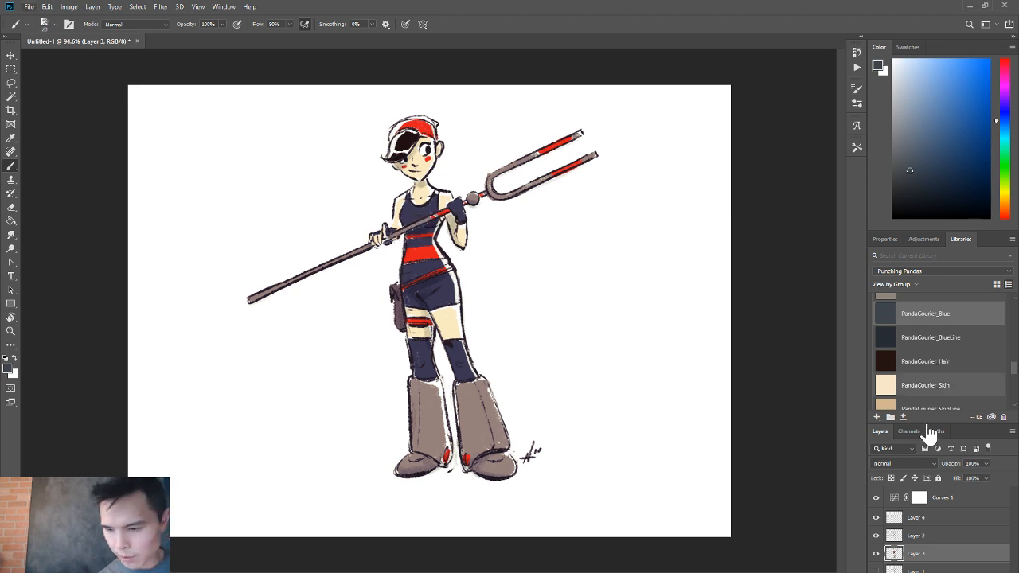
Touch up the skin areas with the PandaCourier_Skin library color, make Layer 2 active and reset the colors to default black.
{"action": "left_click", "coordinate": [919, 385]}
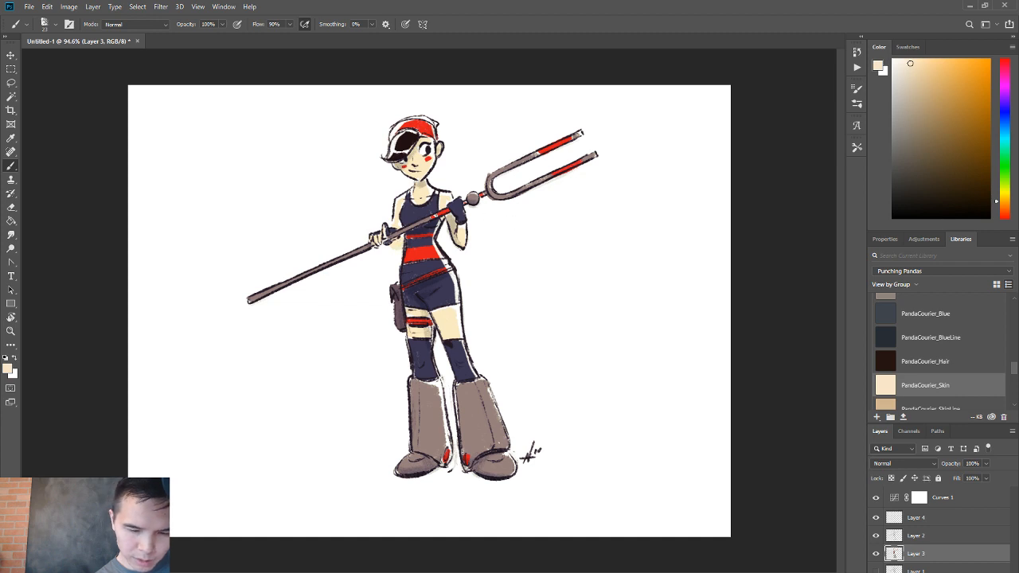
{"action": "left_click", "coordinate": [444, 252], "text": "ctrl"}
{"action": "left_click", "coordinate": [418, 324]}
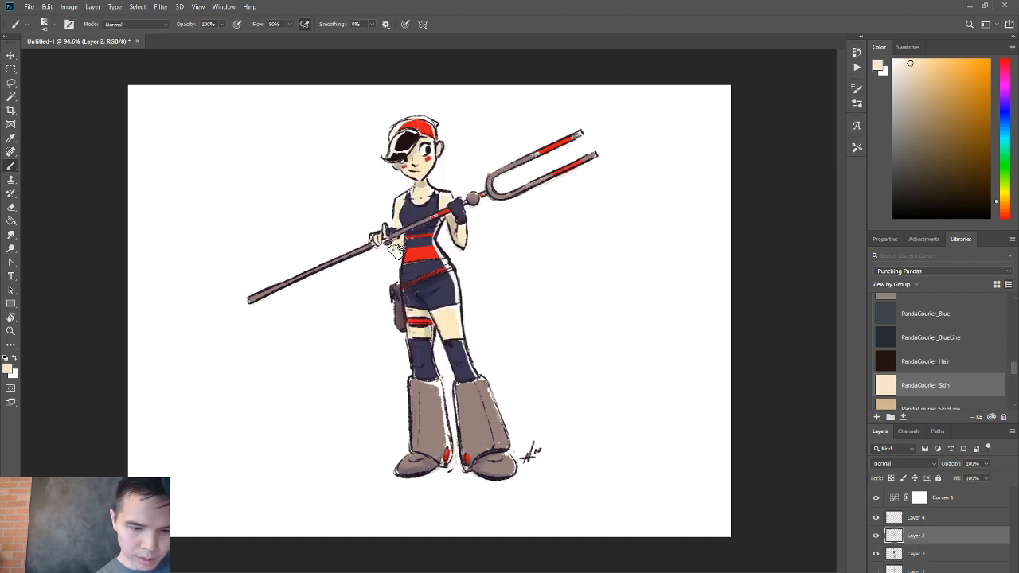
{"action": "key", "text": "d"}
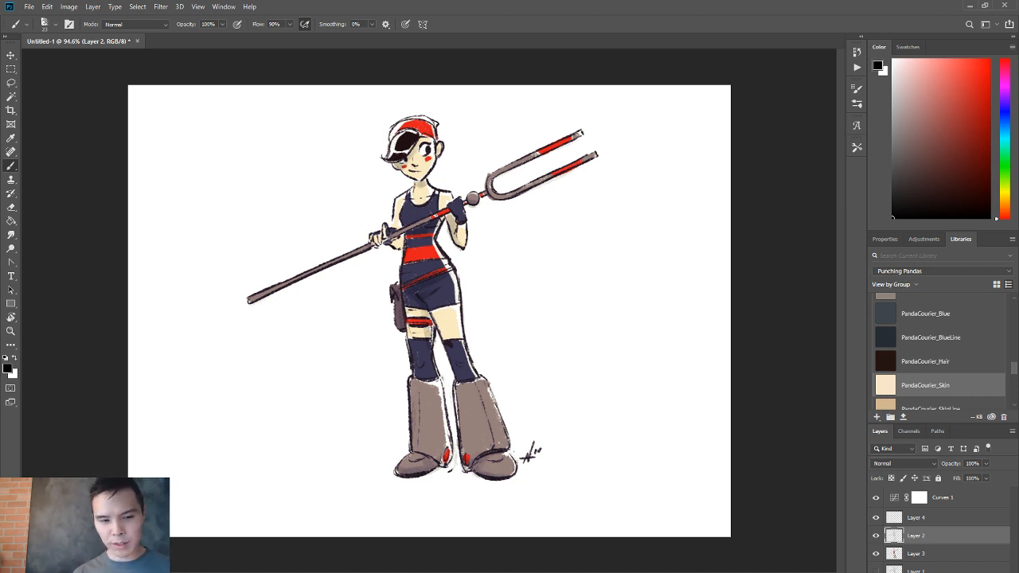
Brush the Panda_Glove library color into the white gap on the character's red cap on Layer 2.
{"action": "scroll", "coordinate": [939, 354], "scroll_direction": "down", "scroll_amount": 3}
{"action": "scroll", "coordinate": [939, 354], "scroll_direction": "up", "scroll_amount": 4}
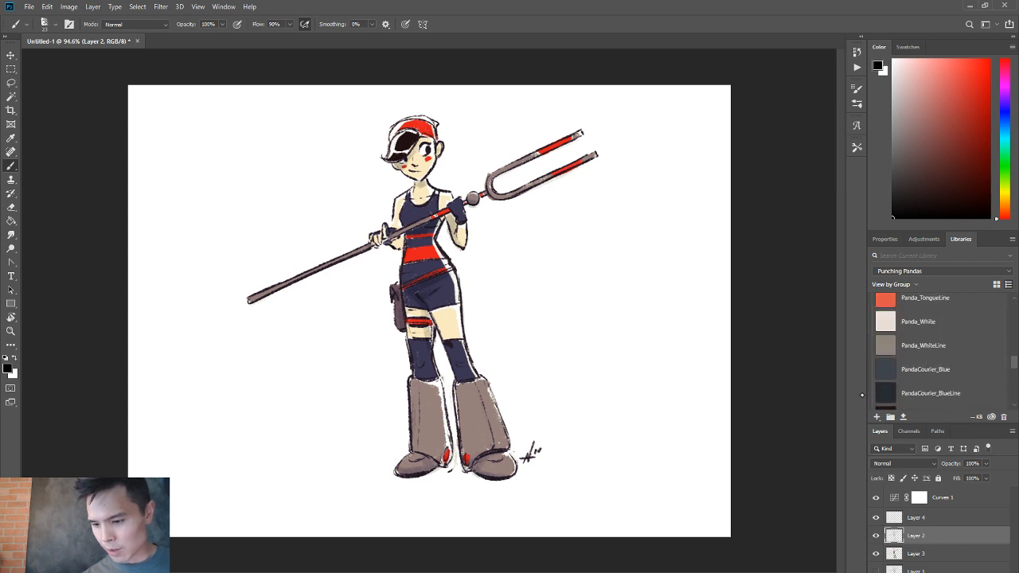
{"action": "scroll", "coordinate": [939, 350], "scroll_direction": "up", "scroll_amount": 5}
{"action": "left_click", "coordinate": [915, 353]}
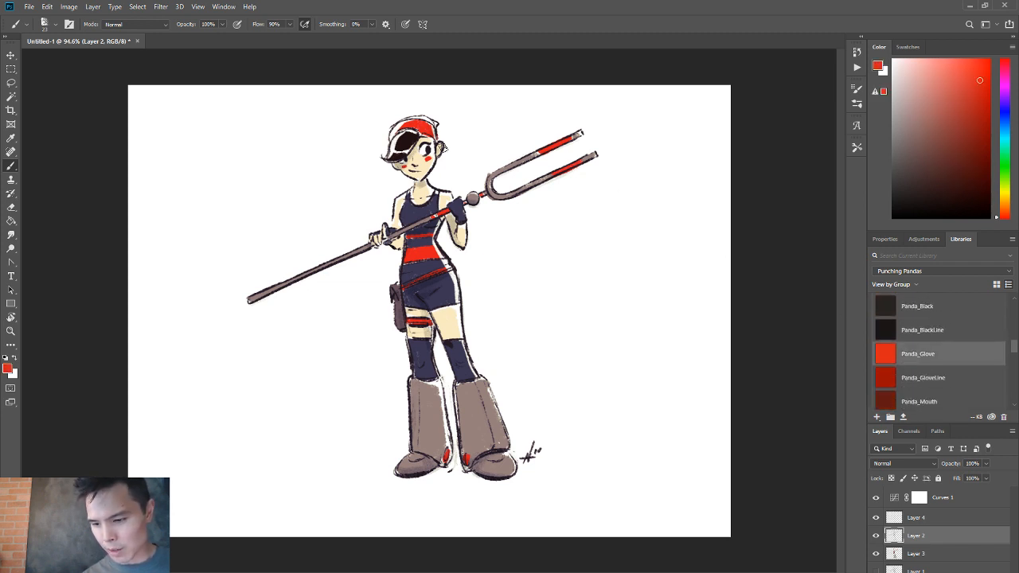
{"action": "mouse_move", "coordinate": [402, 135]}
{"action": "left_mouse_down"}
{"action": "mouse_move", "coordinate": [393, 136]}
{"action": "mouse_move", "coordinate": [408, 129]}
{"action": "left_mouse_up"}
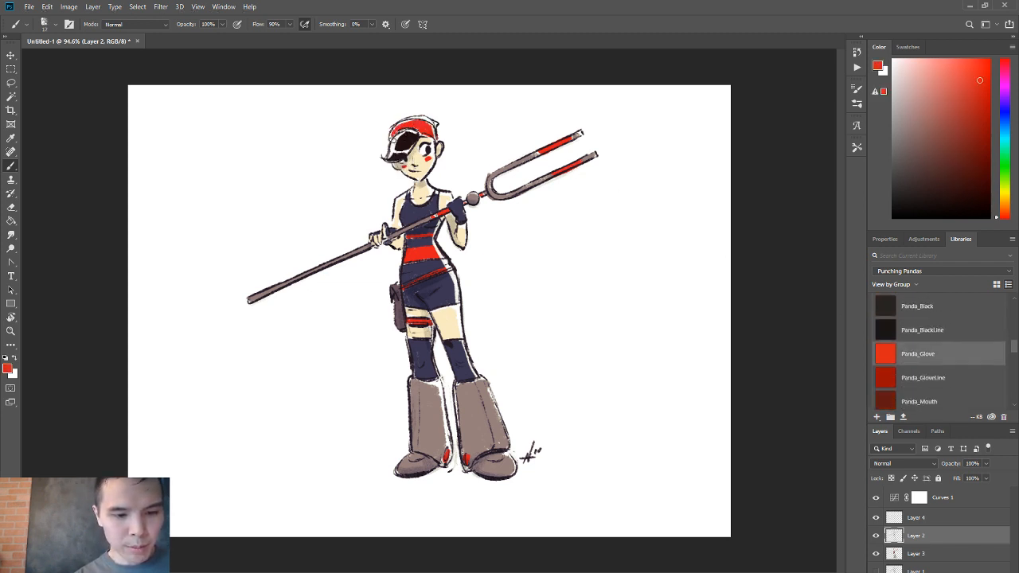